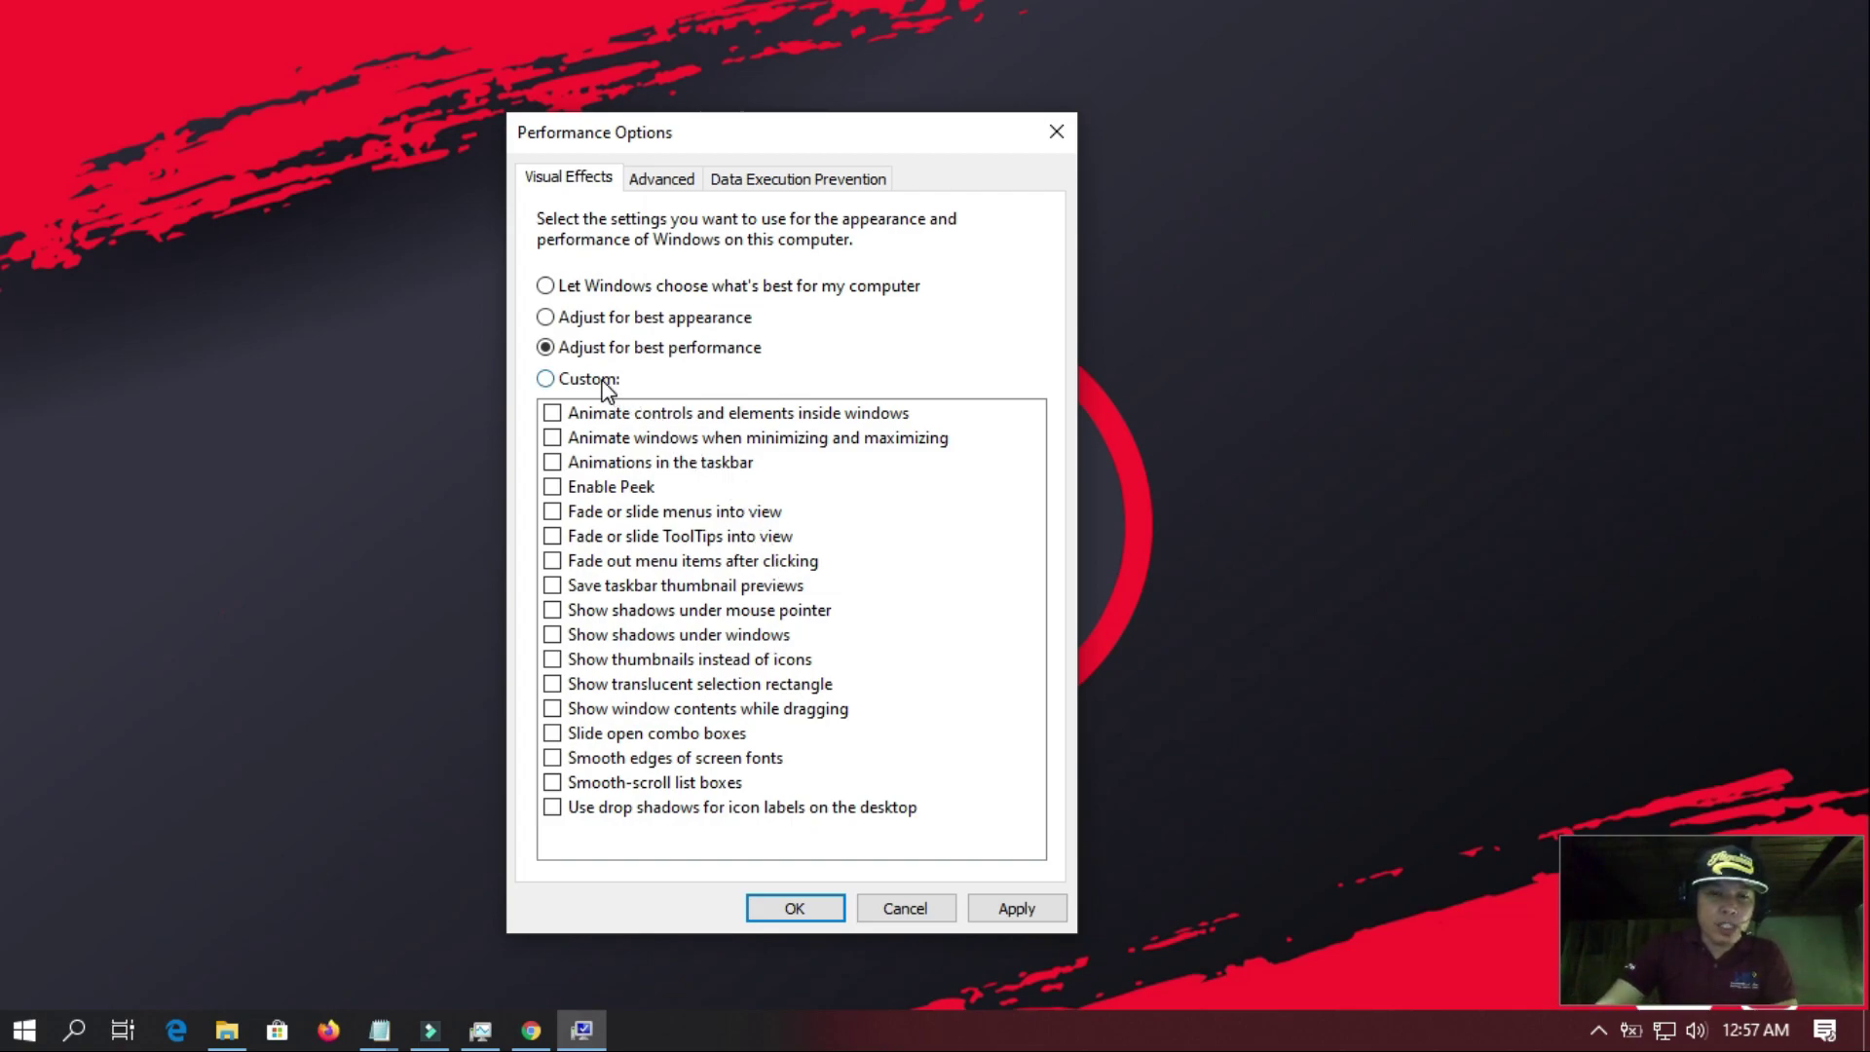
- Enable shadows under windows, thumbnails instead of icons, and smooth edges of screen fonts as custom visual effects, and apply them
{"action": "left_click", "coordinate": [587, 635]}
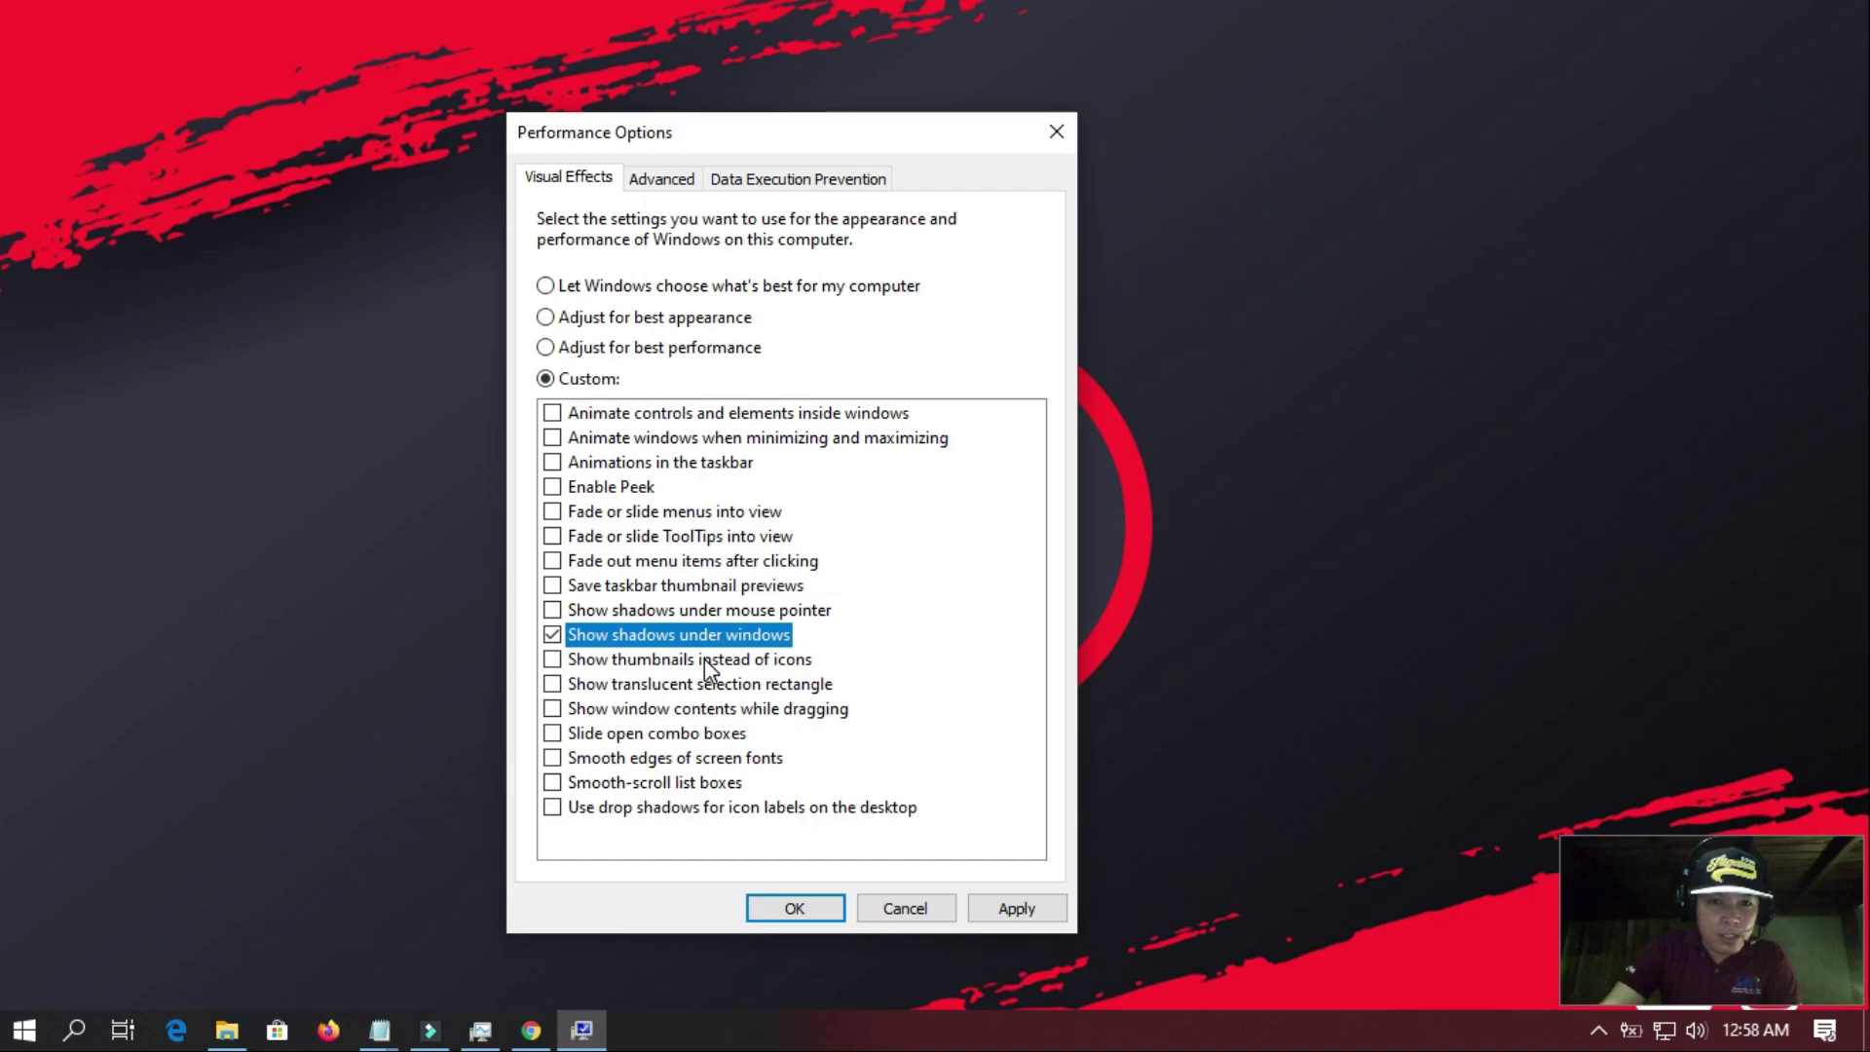
{"action": "left_click", "coordinate": [594, 661]}
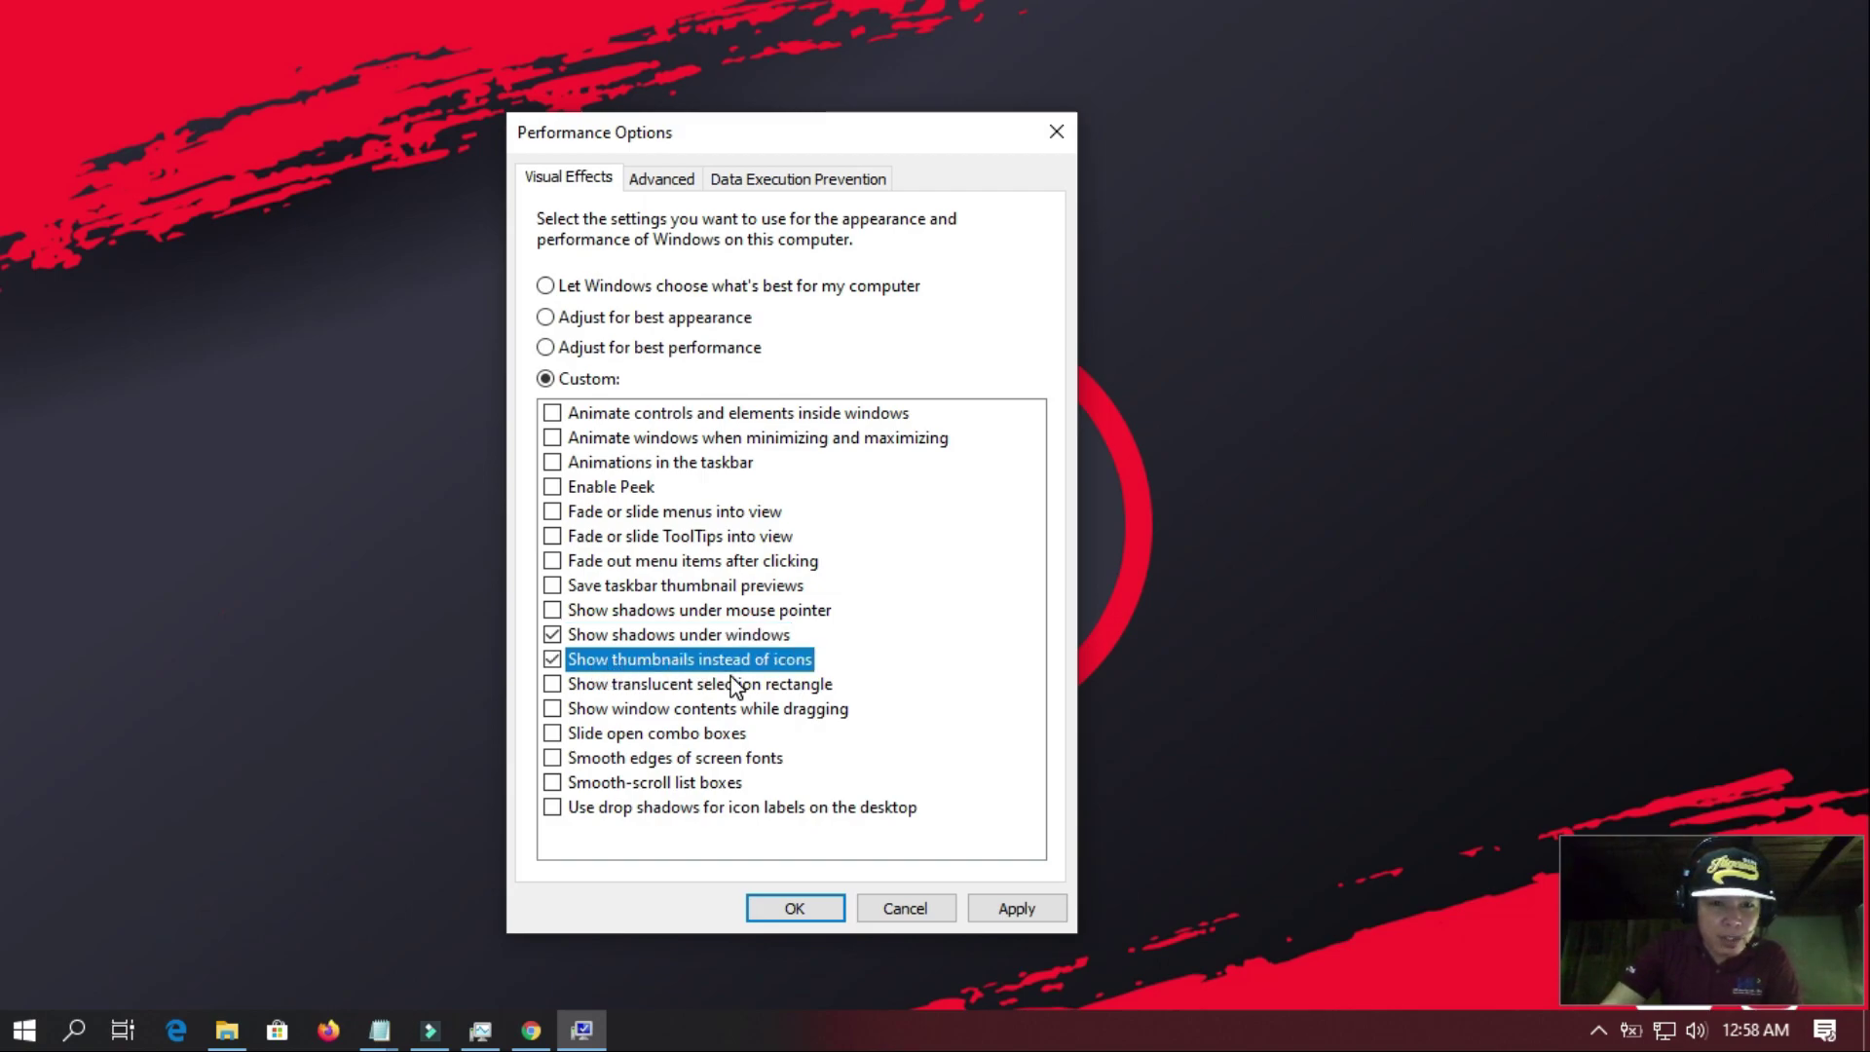
{"action": "left_click", "coordinate": [578, 760]}
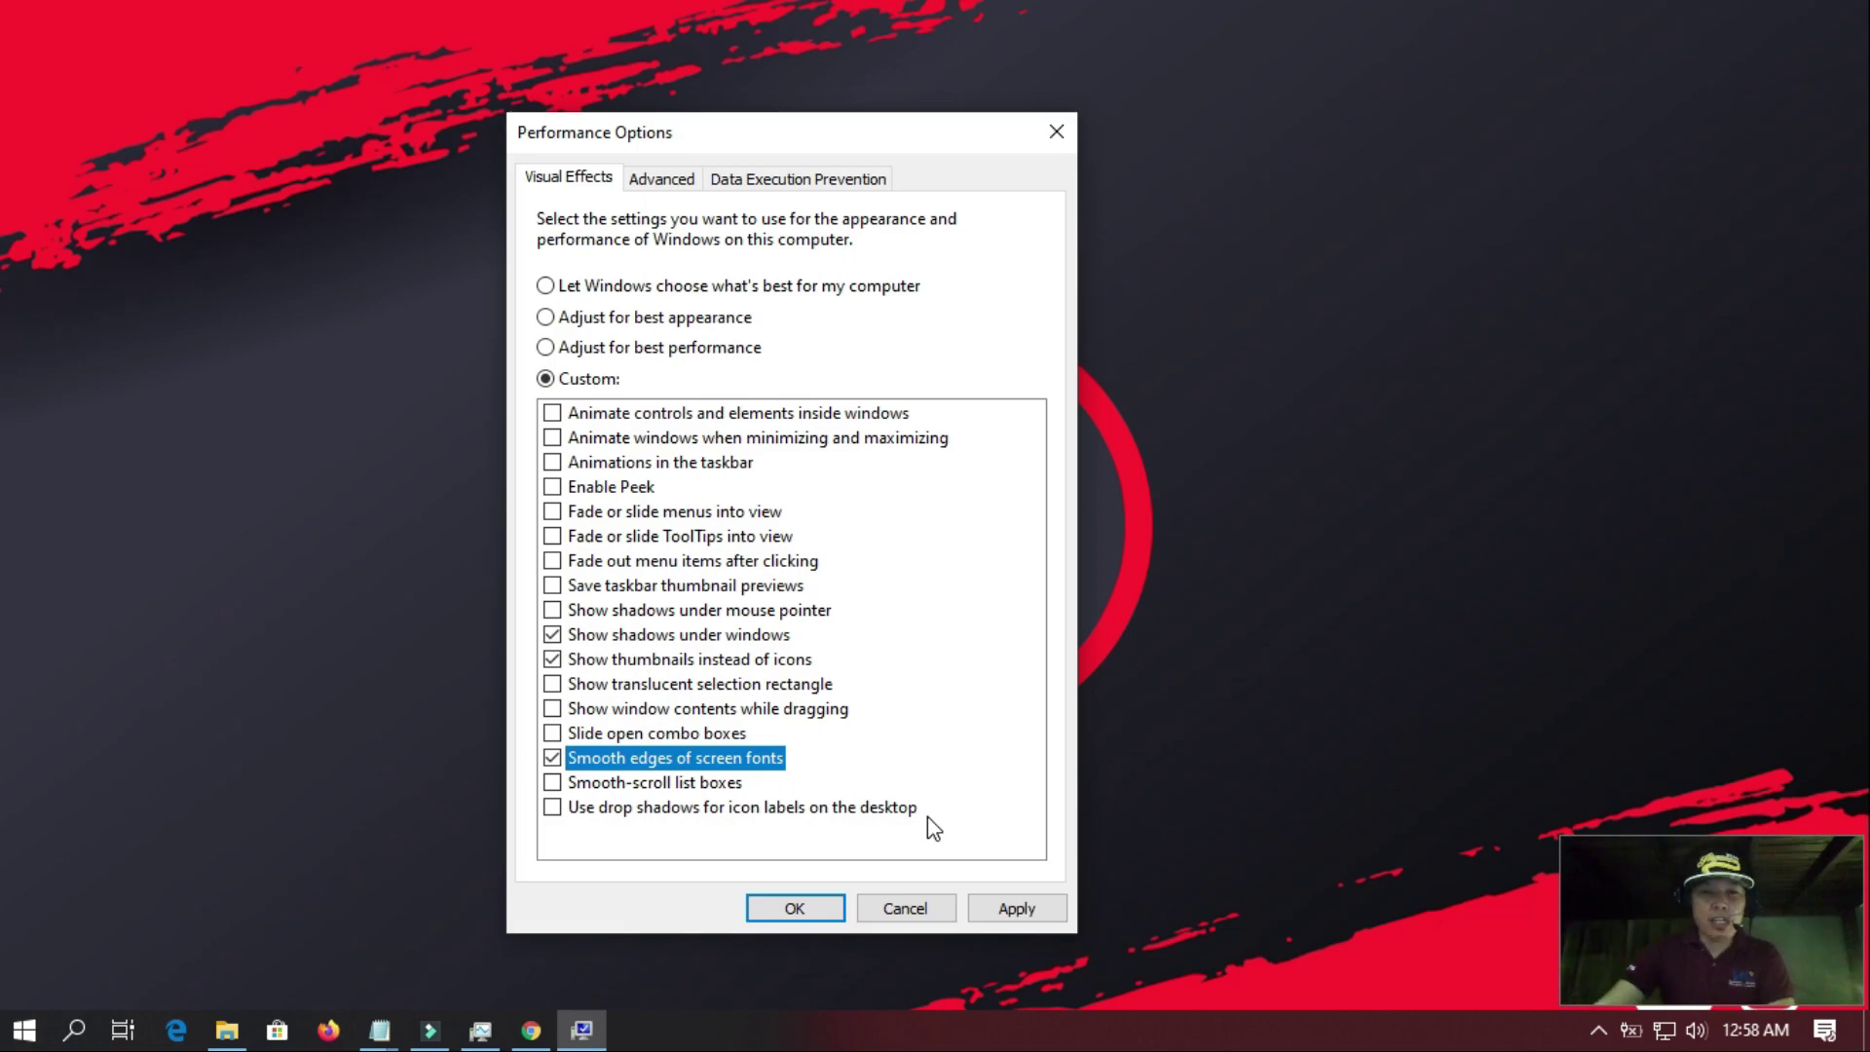
{"action": "left_click", "coordinate": [1031, 910]}
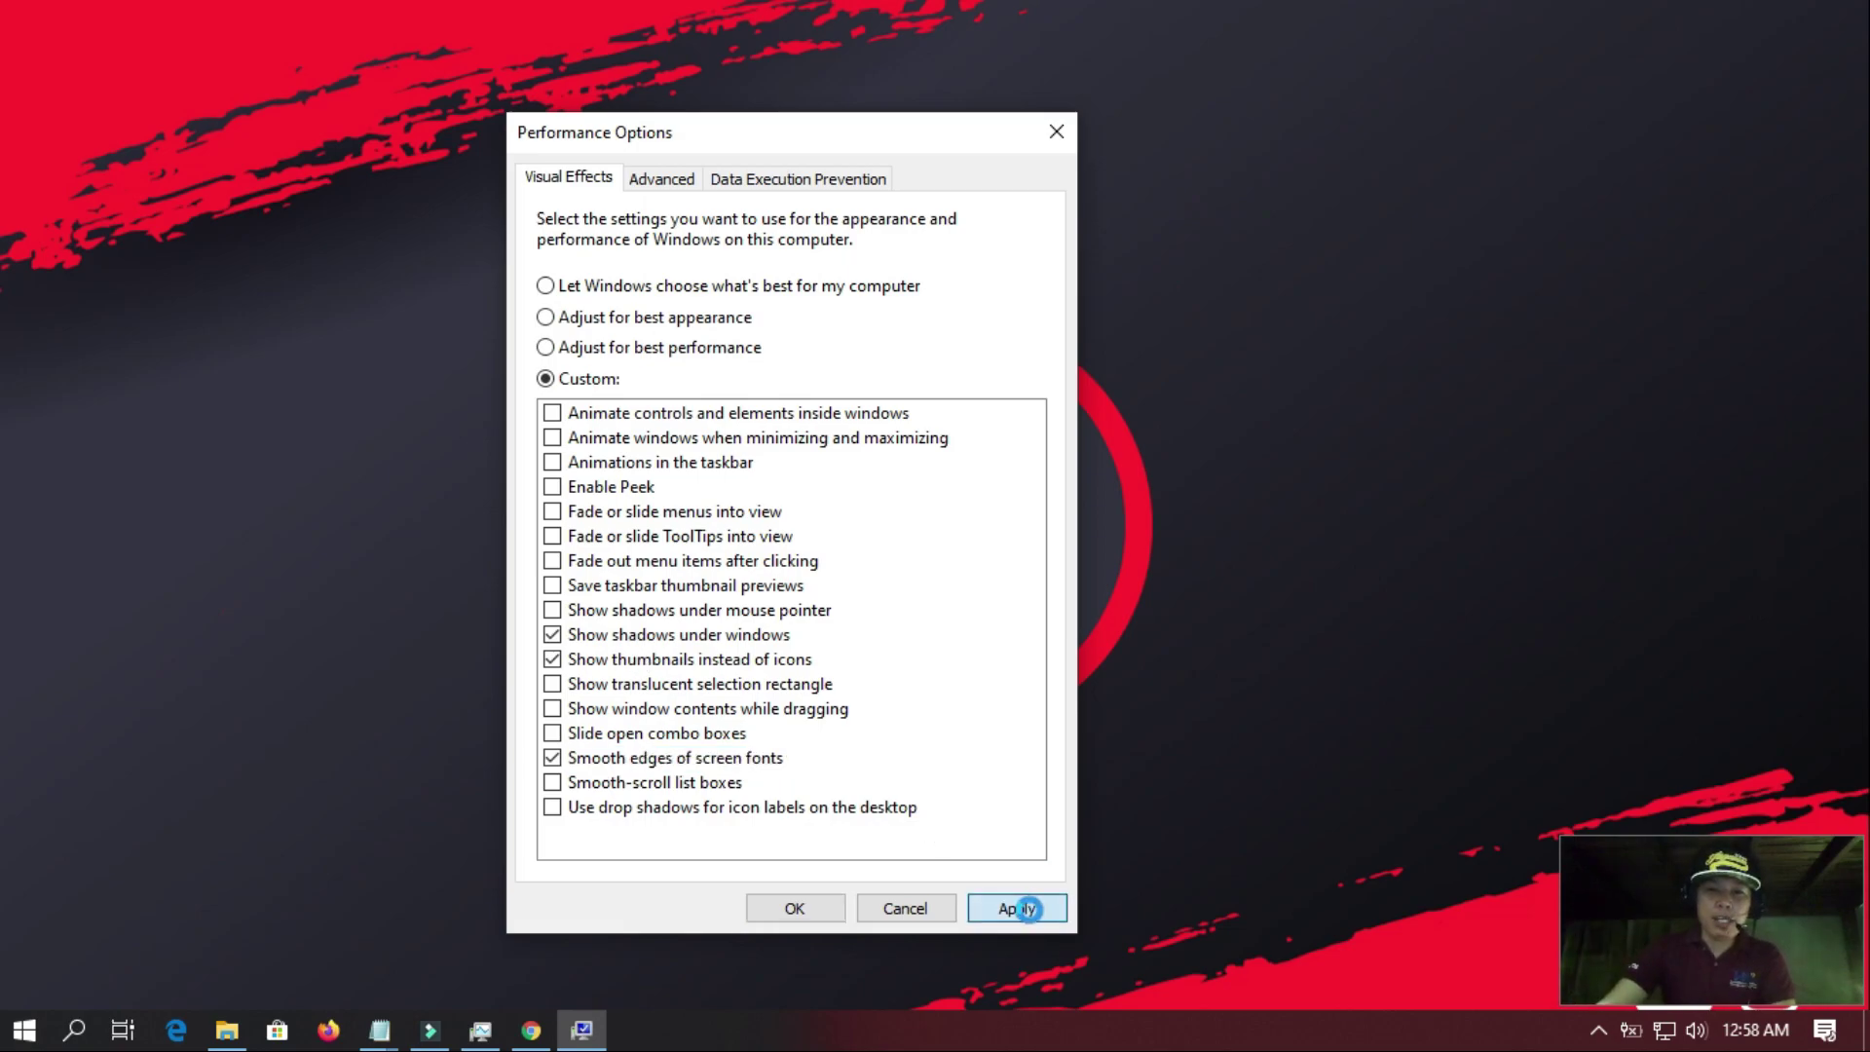
{"action": "left_click", "coordinate": [824, 912]}
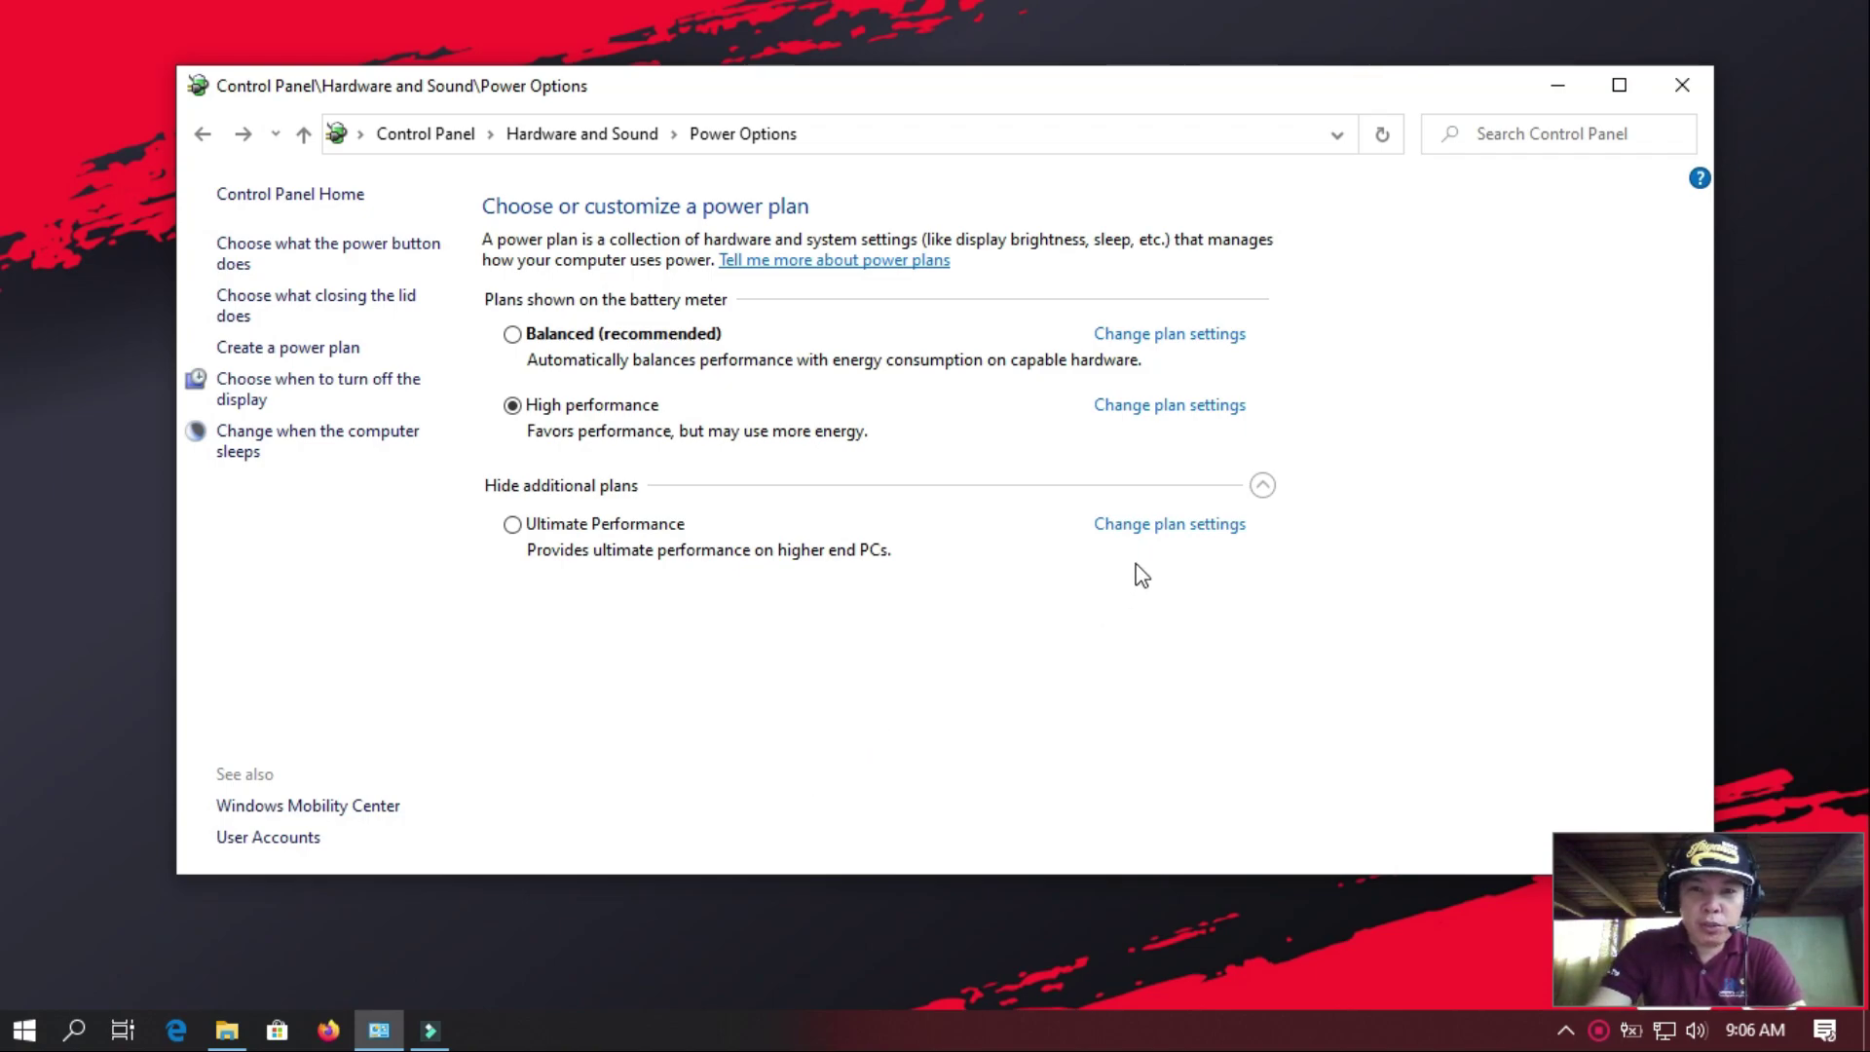
- In the Ultimate Performance plan, set display turn-off to Never on battery and plugged in, and sleep on battery to Never
{"action": "left_click", "coordinate": [1174, 529]}
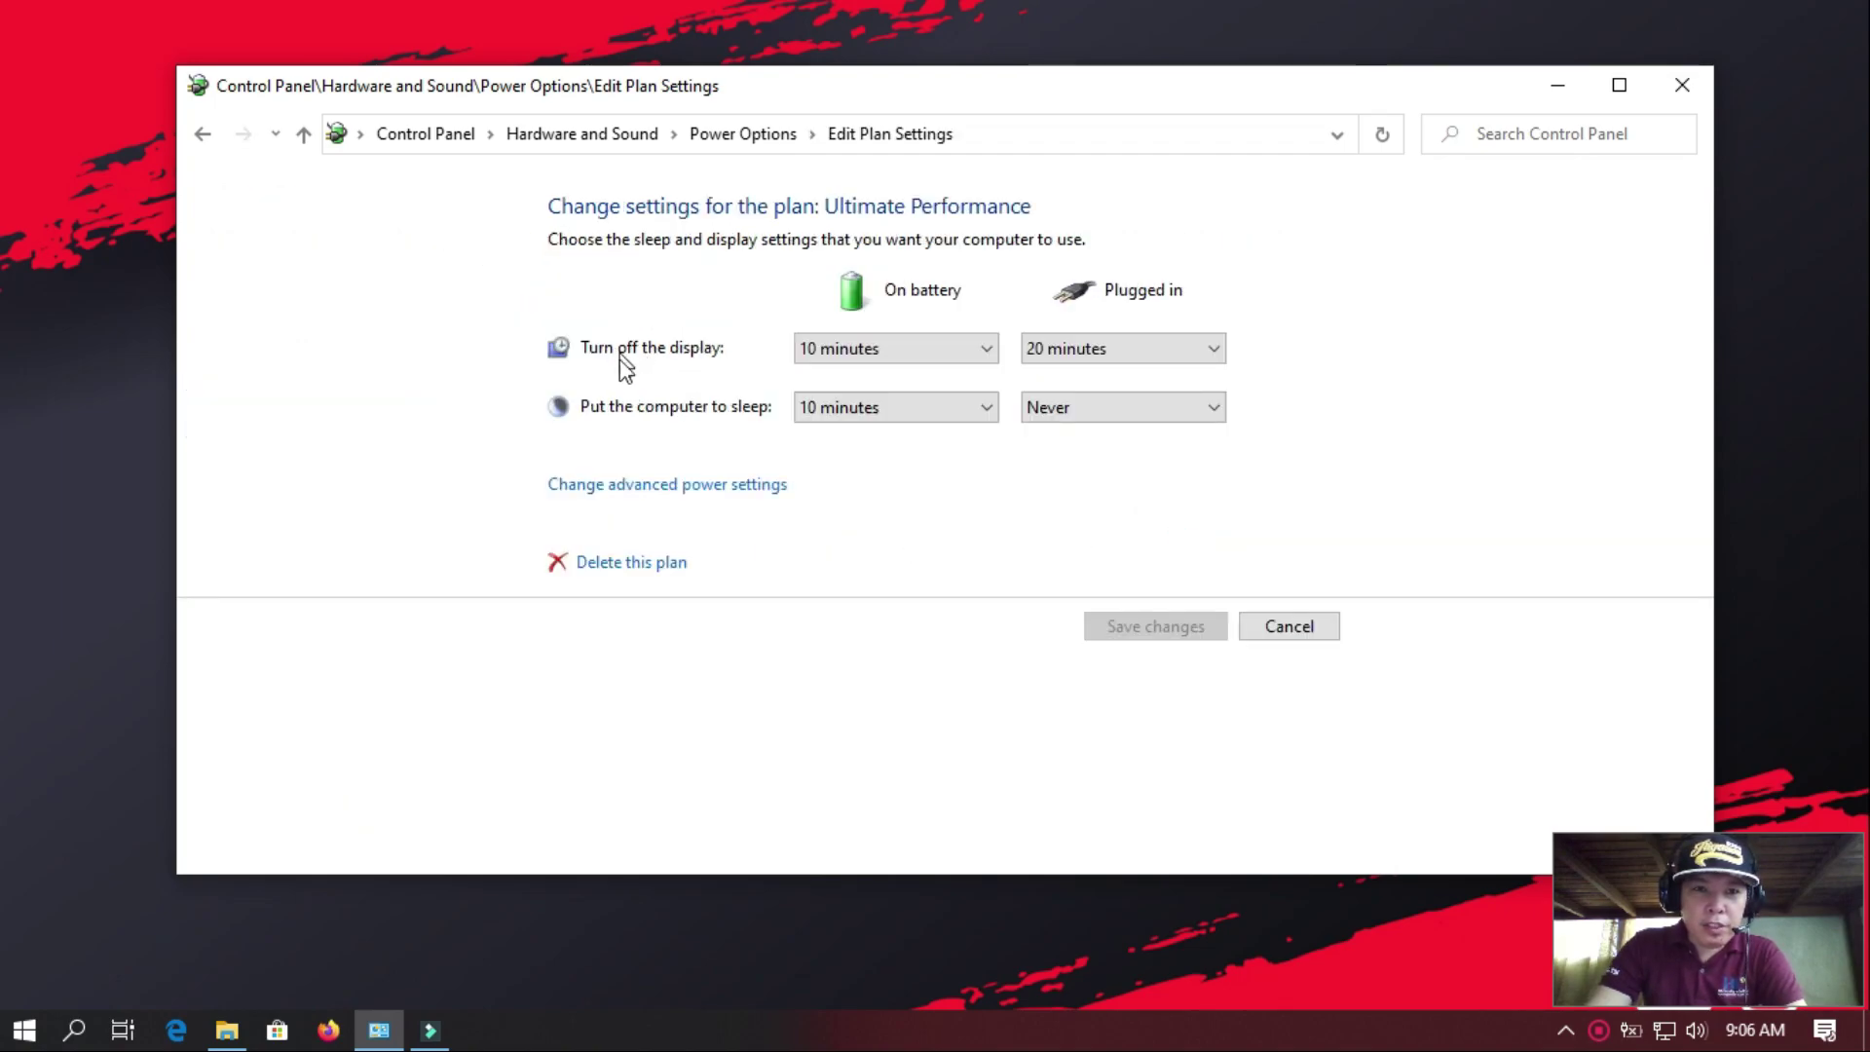
{"action": "left_click", "coordinate": [922, 367]}
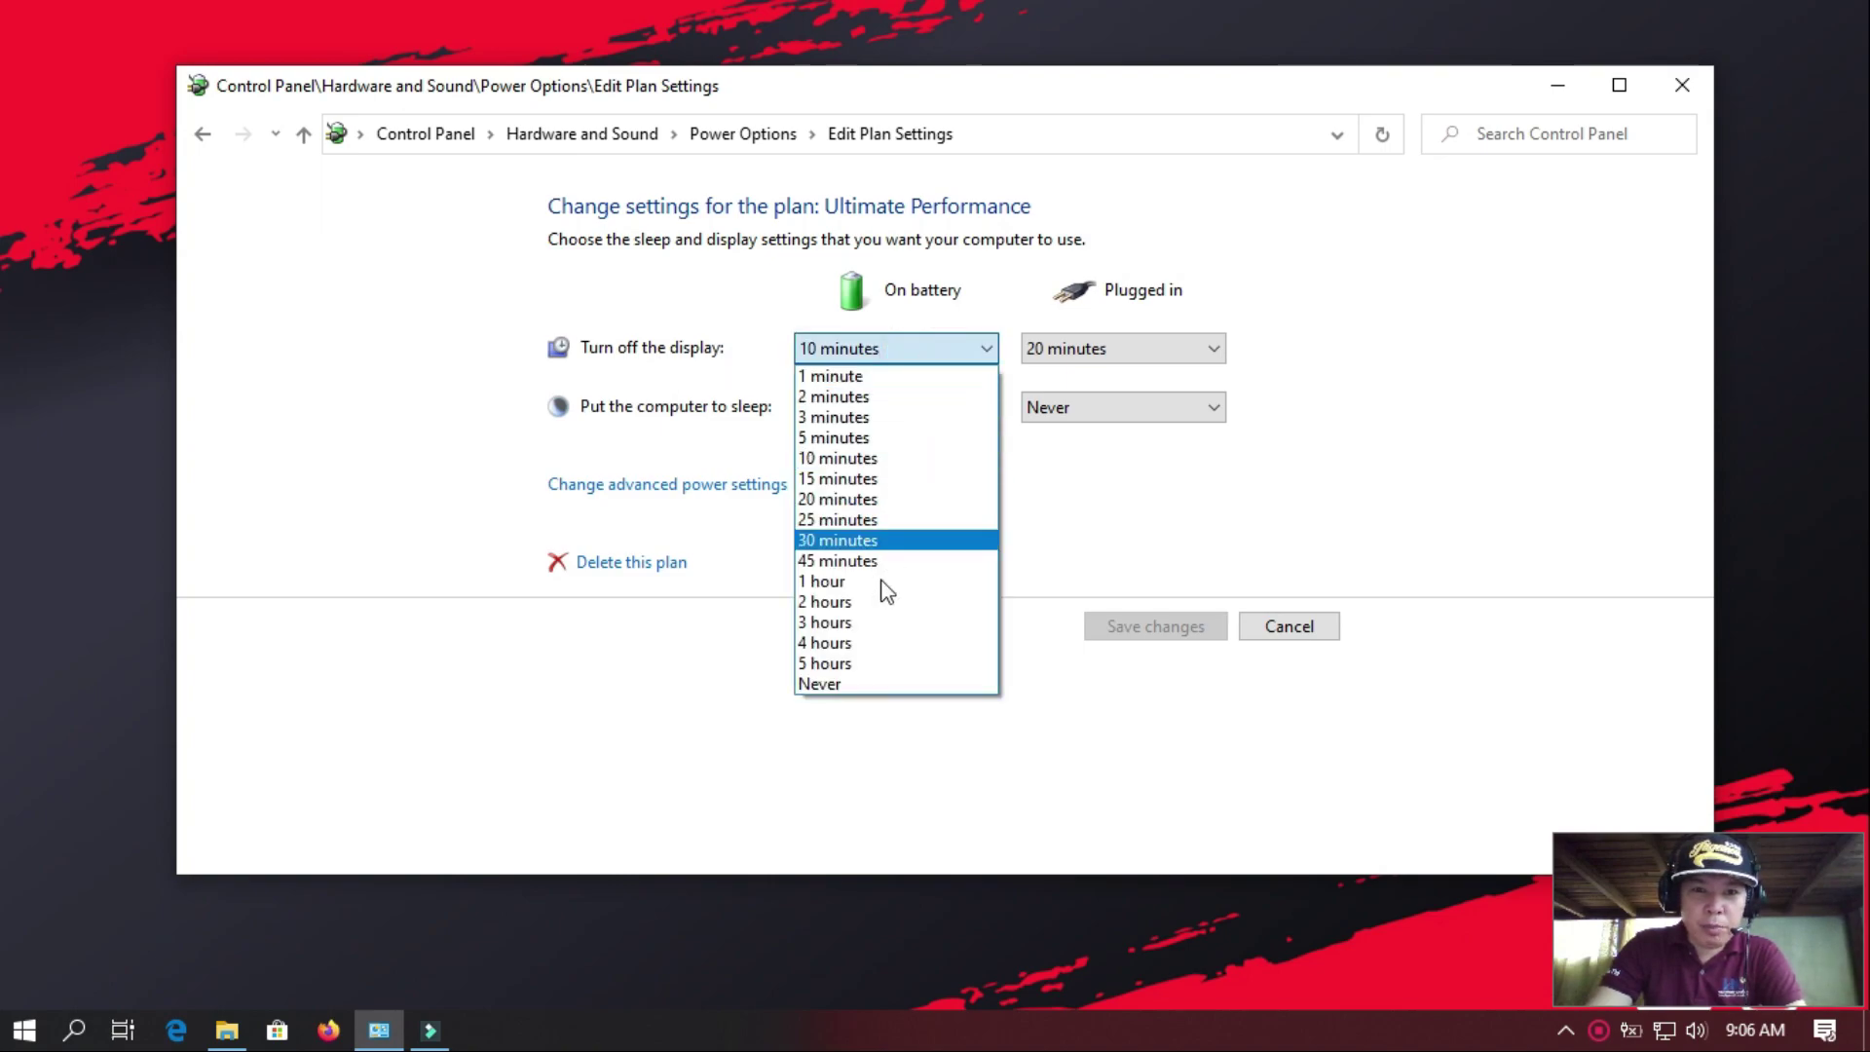
{"action": "left_click", "coordinate": [877, 682]}
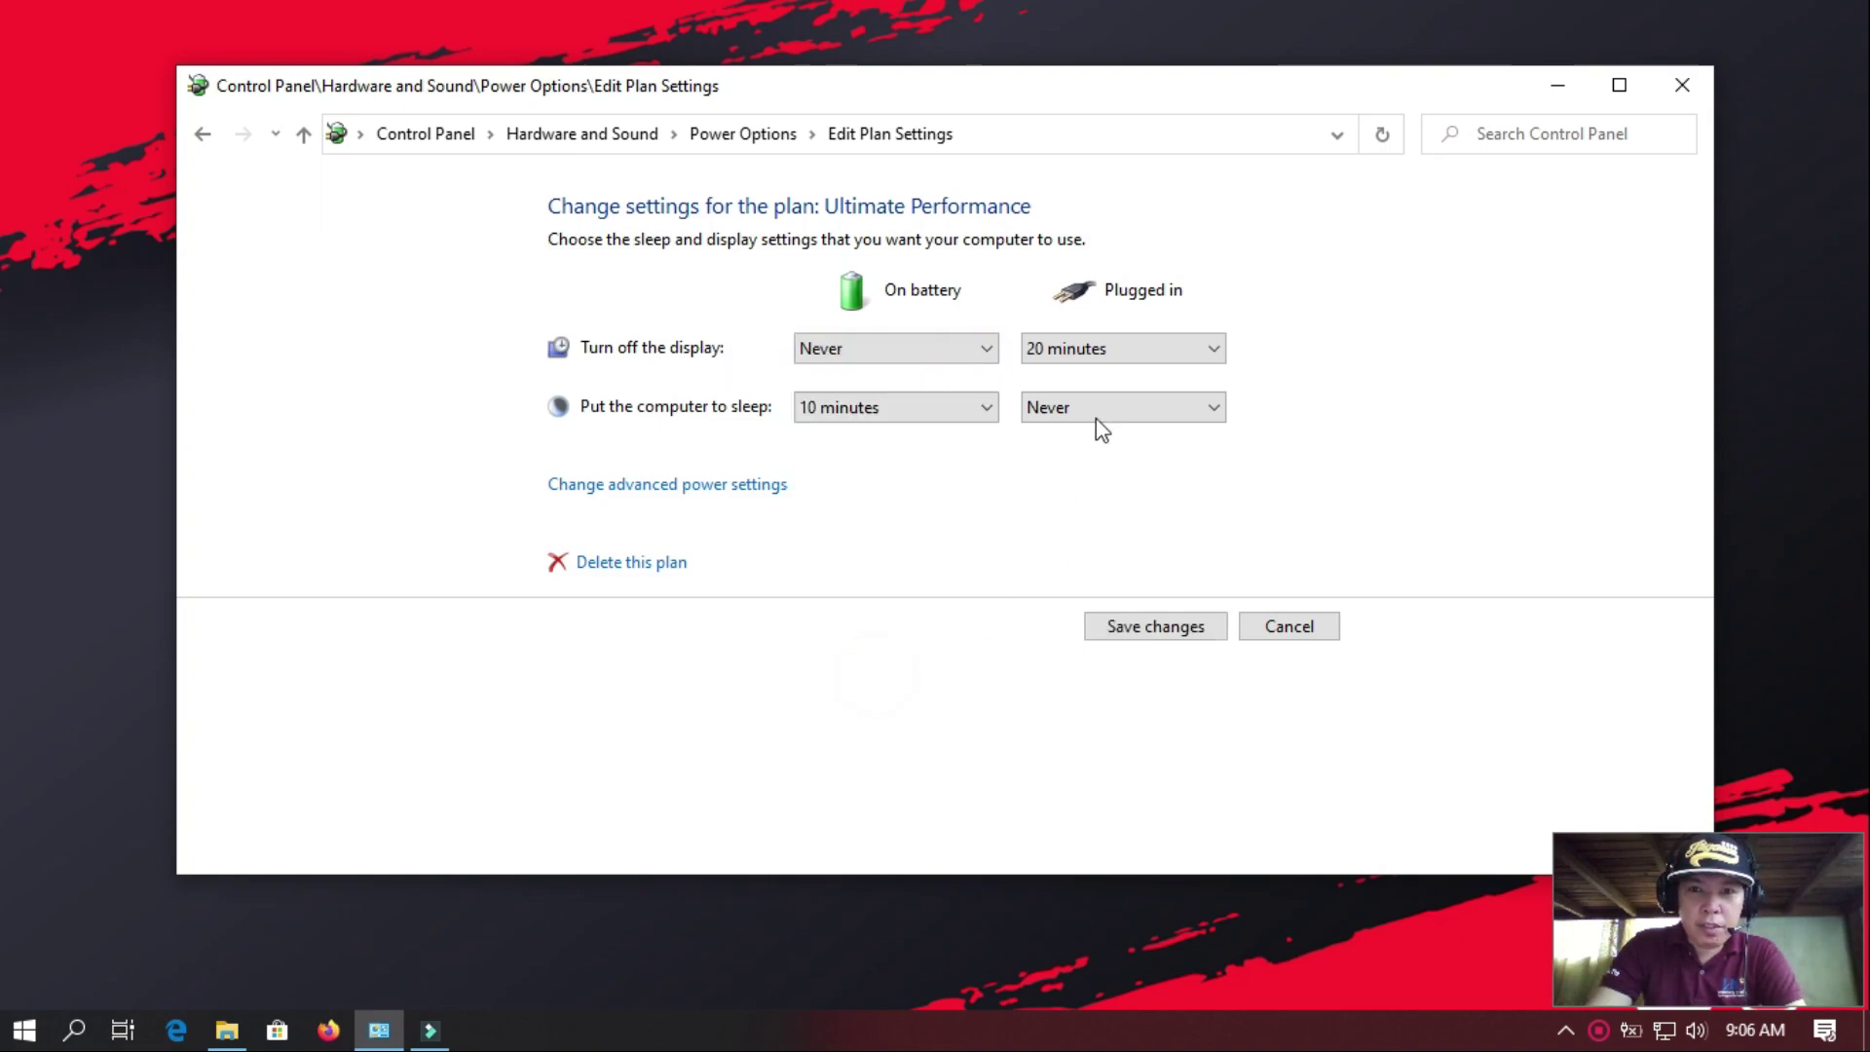
{"action": "left_click", "coordinate": [1139, 351]}
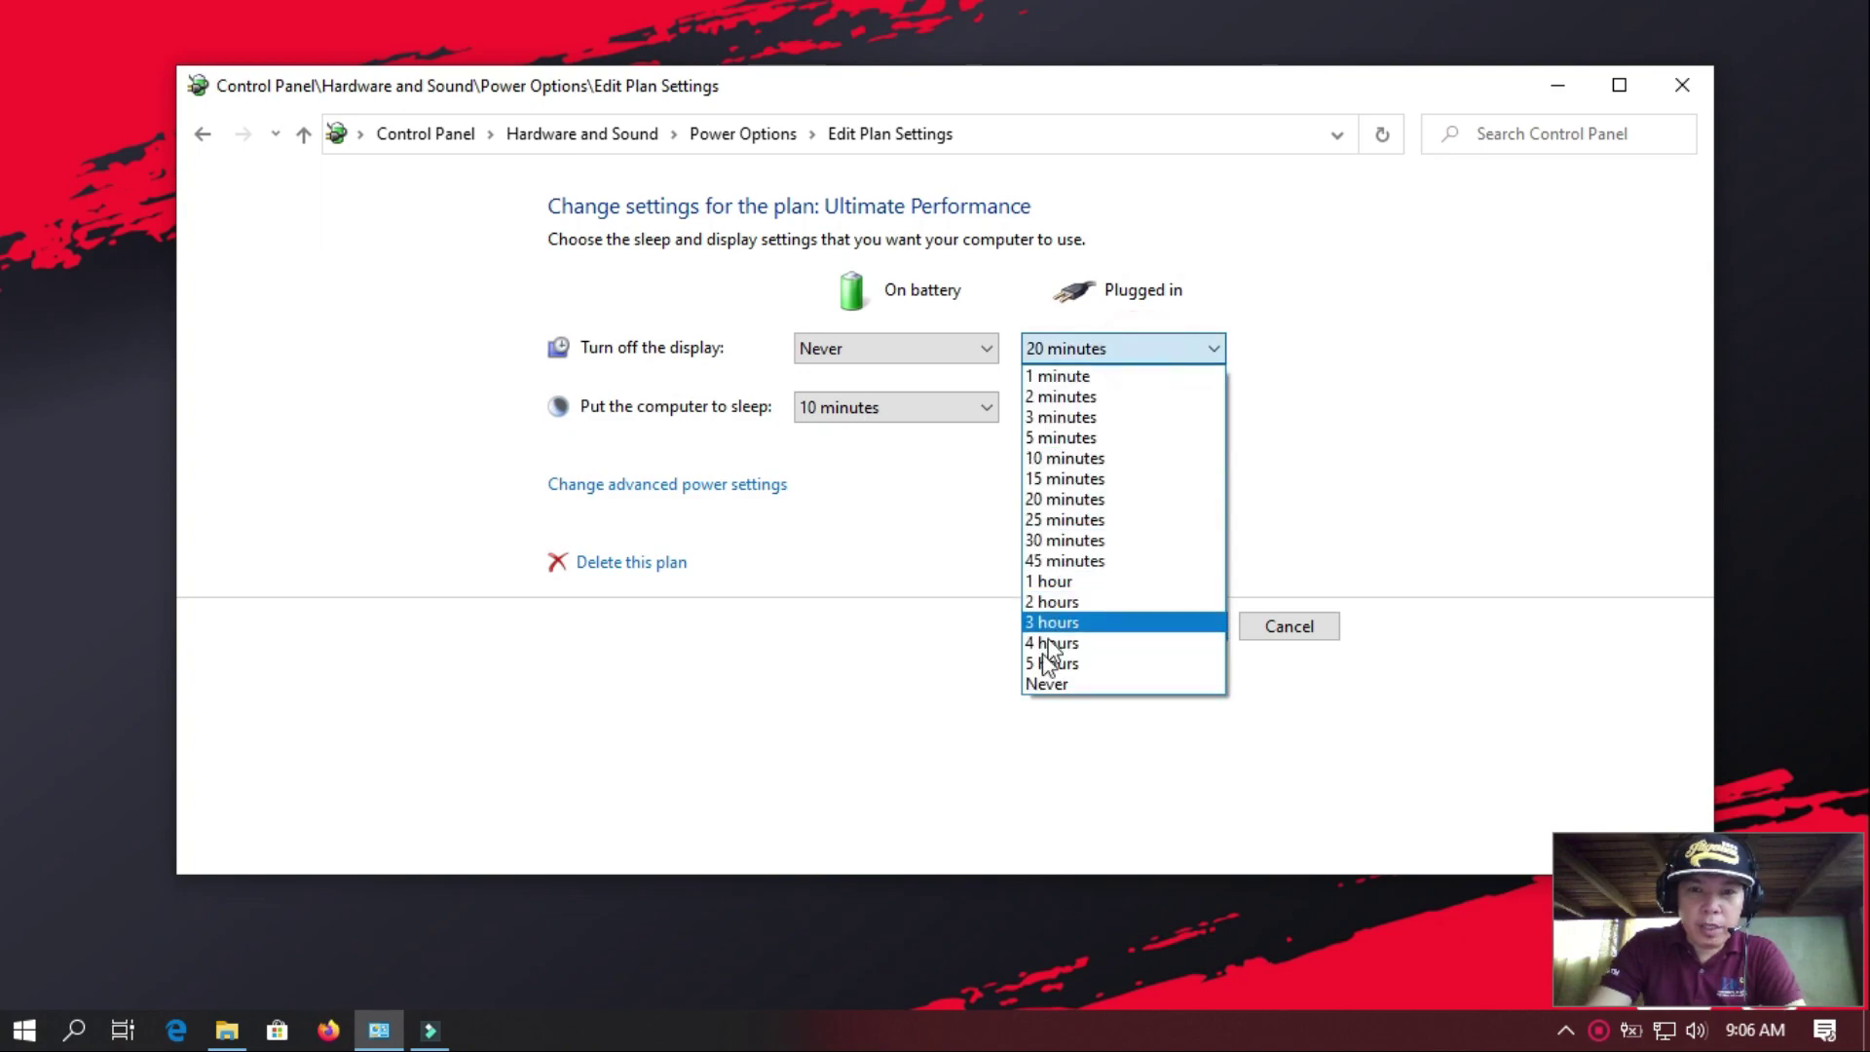
{"action": "left_click", "coordinate": [1057, 685]}
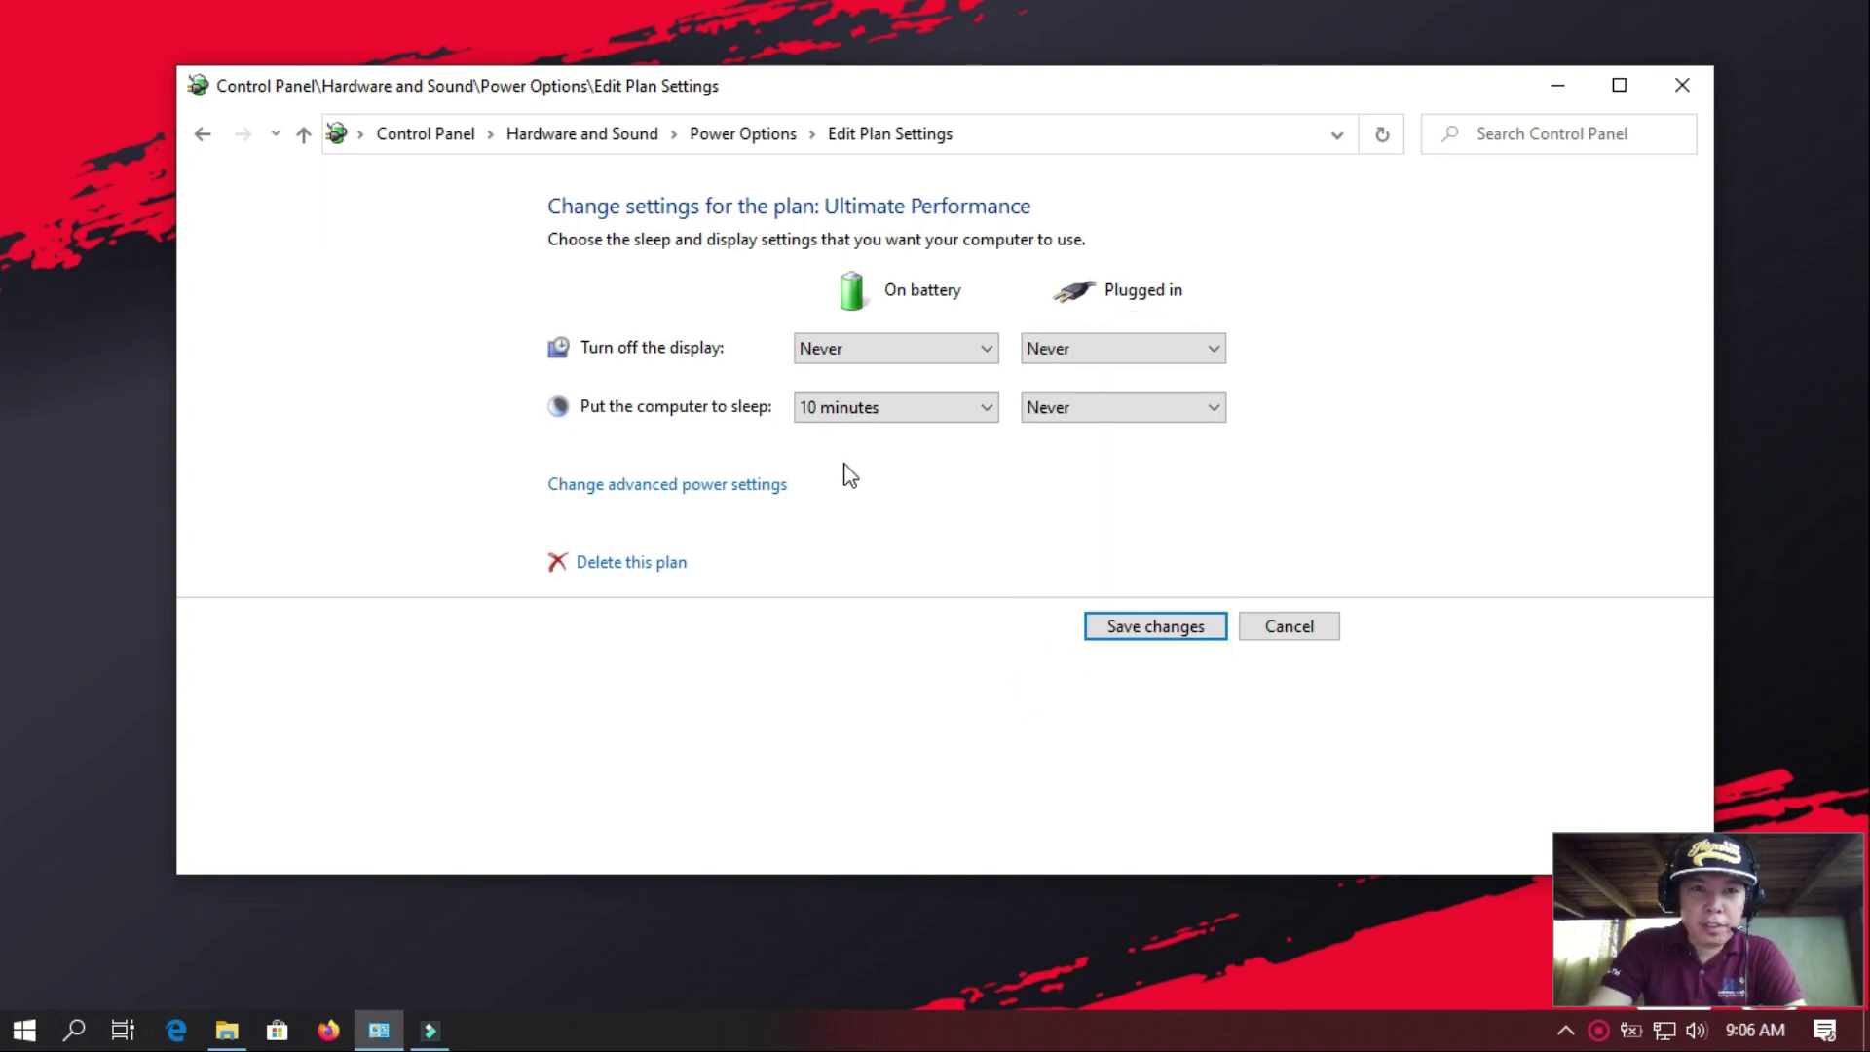
{"action": "left_click", "coordinate": [927, 408]}
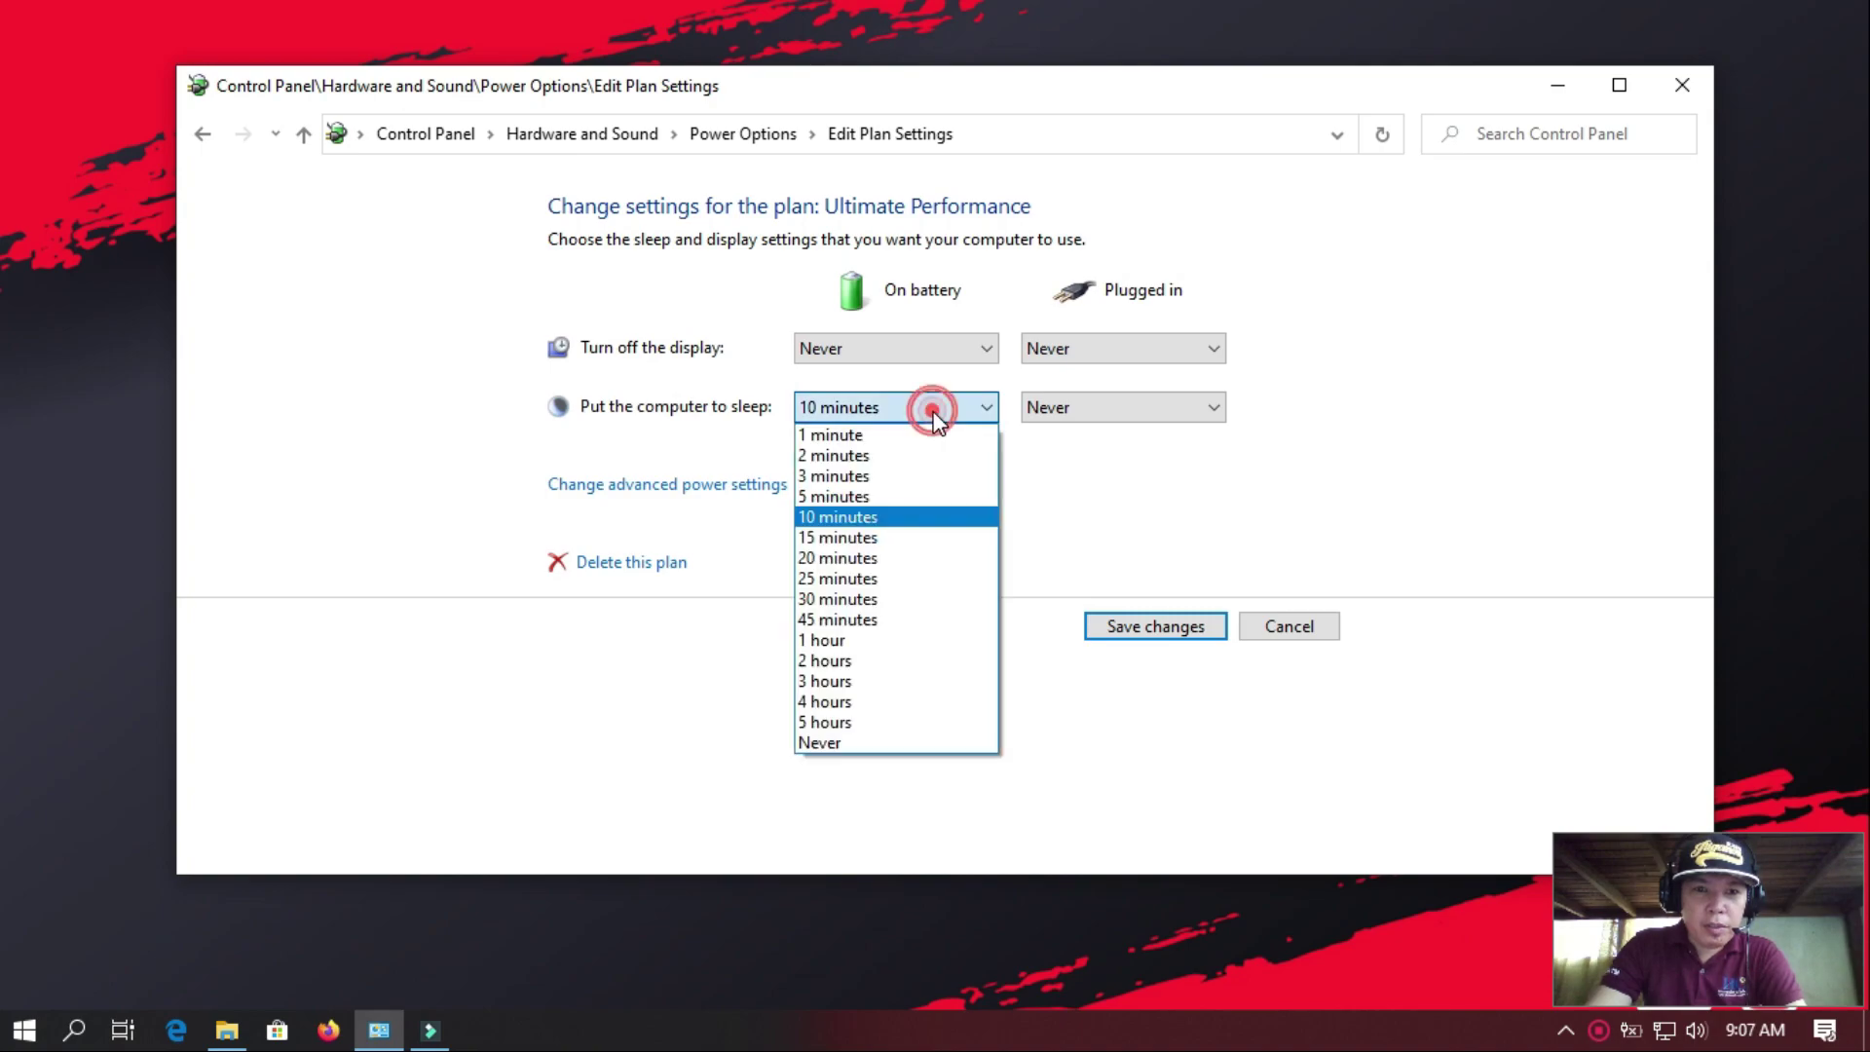
{"action": "left_click", "coordinate": [906, 742]}
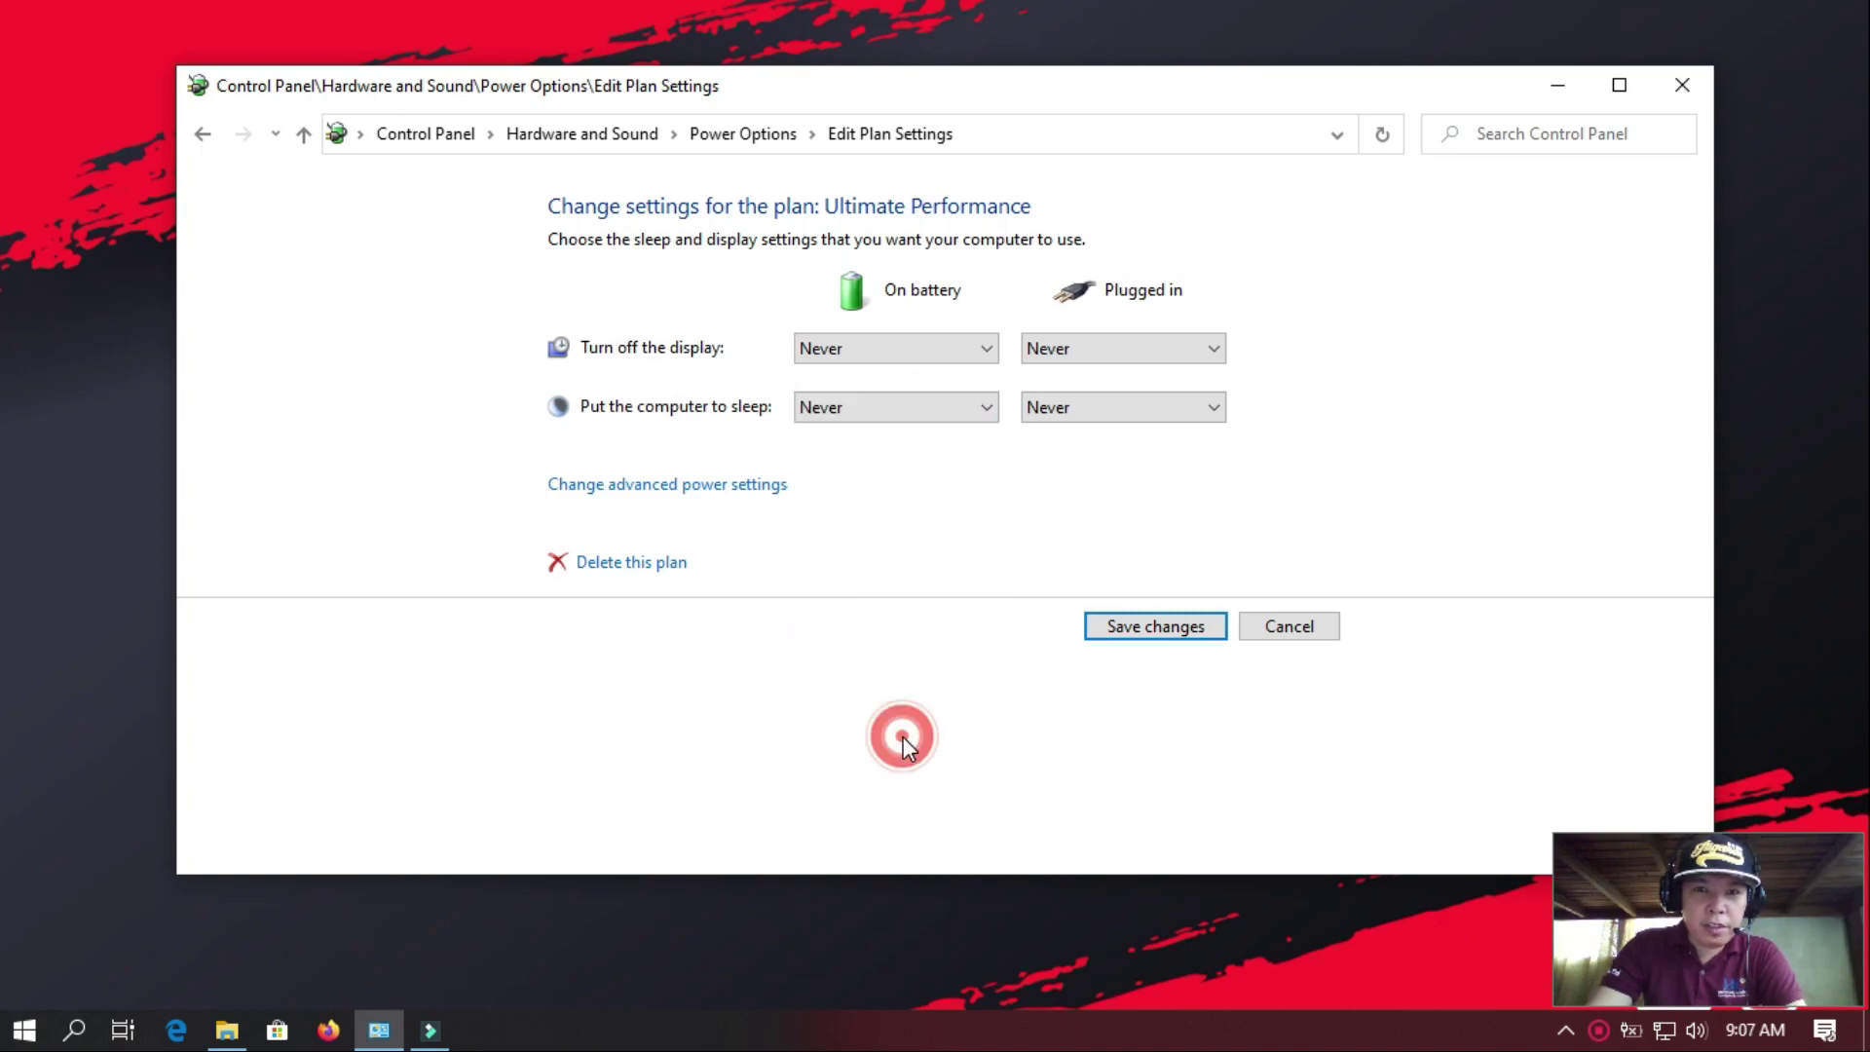
- In the plan's advanced power settings, set the desktop background slide show to Paused when plugged in
{"action": "left_click", "coordinate": [666, 495]}
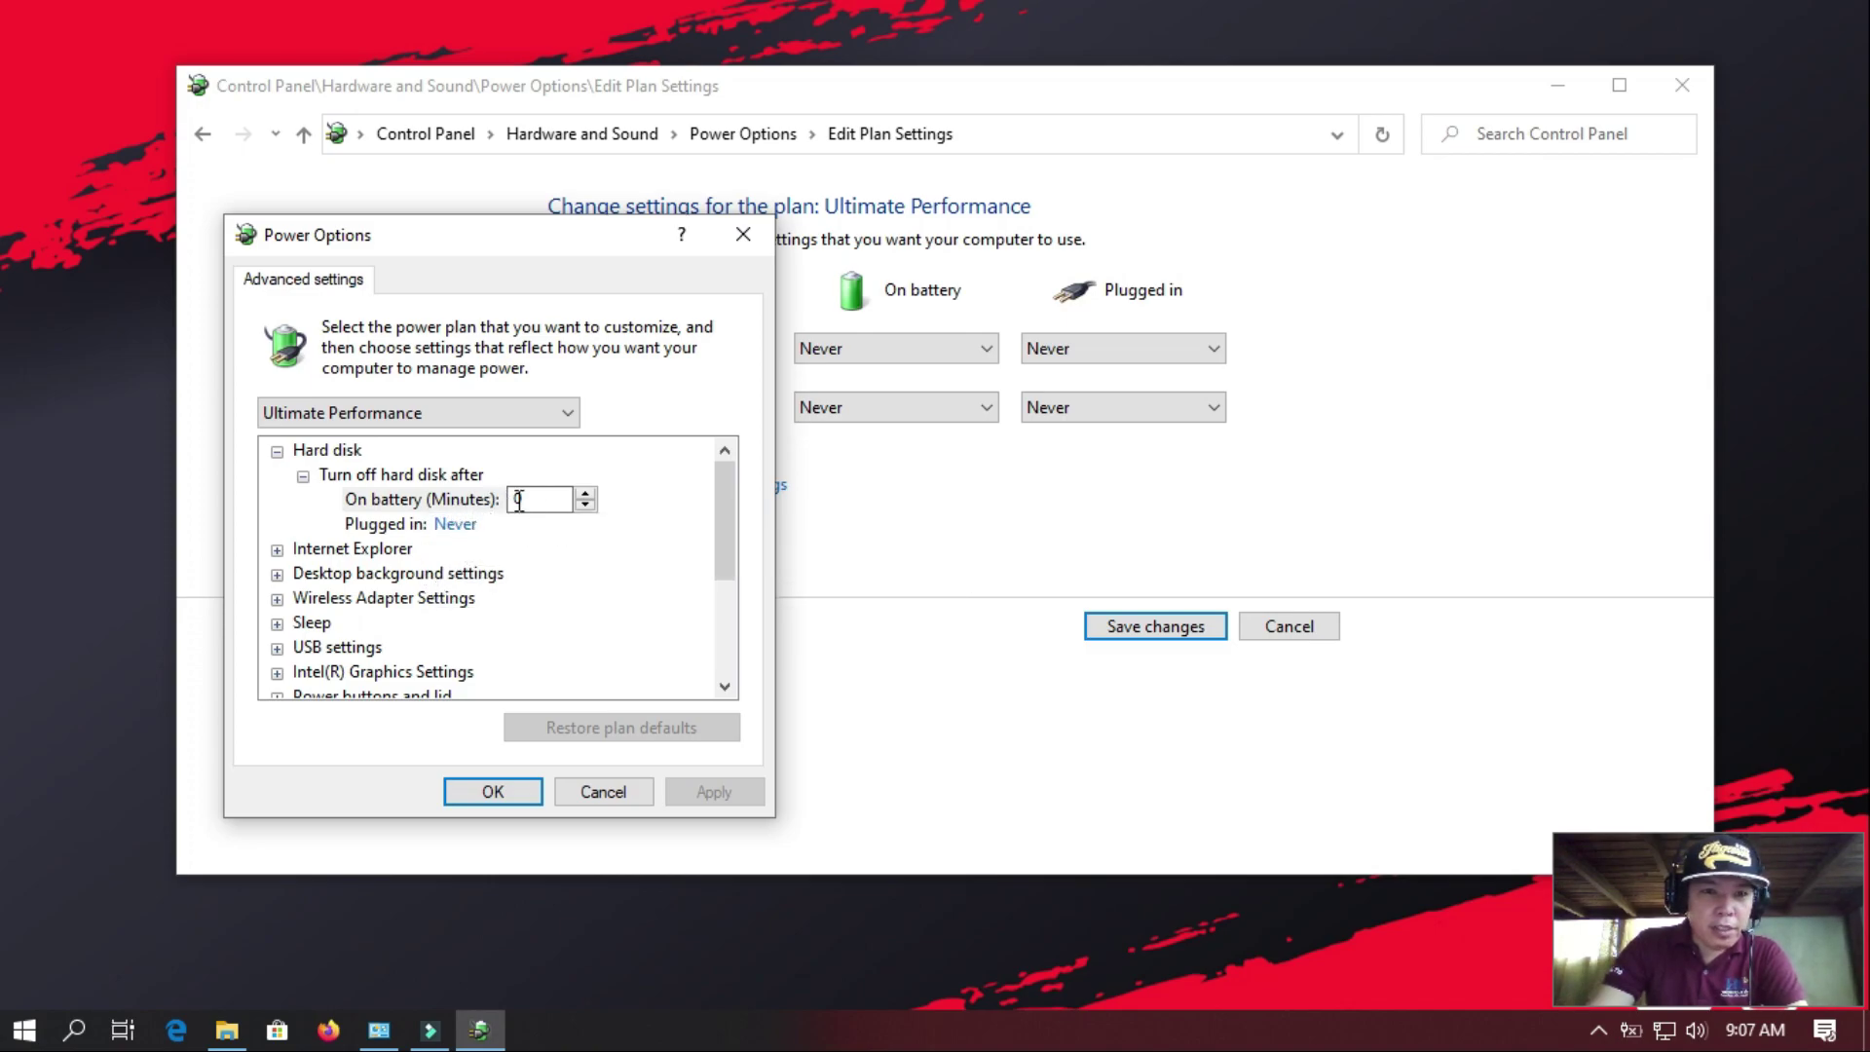
{"action": "left_click", "coordinate": [455, 526]}
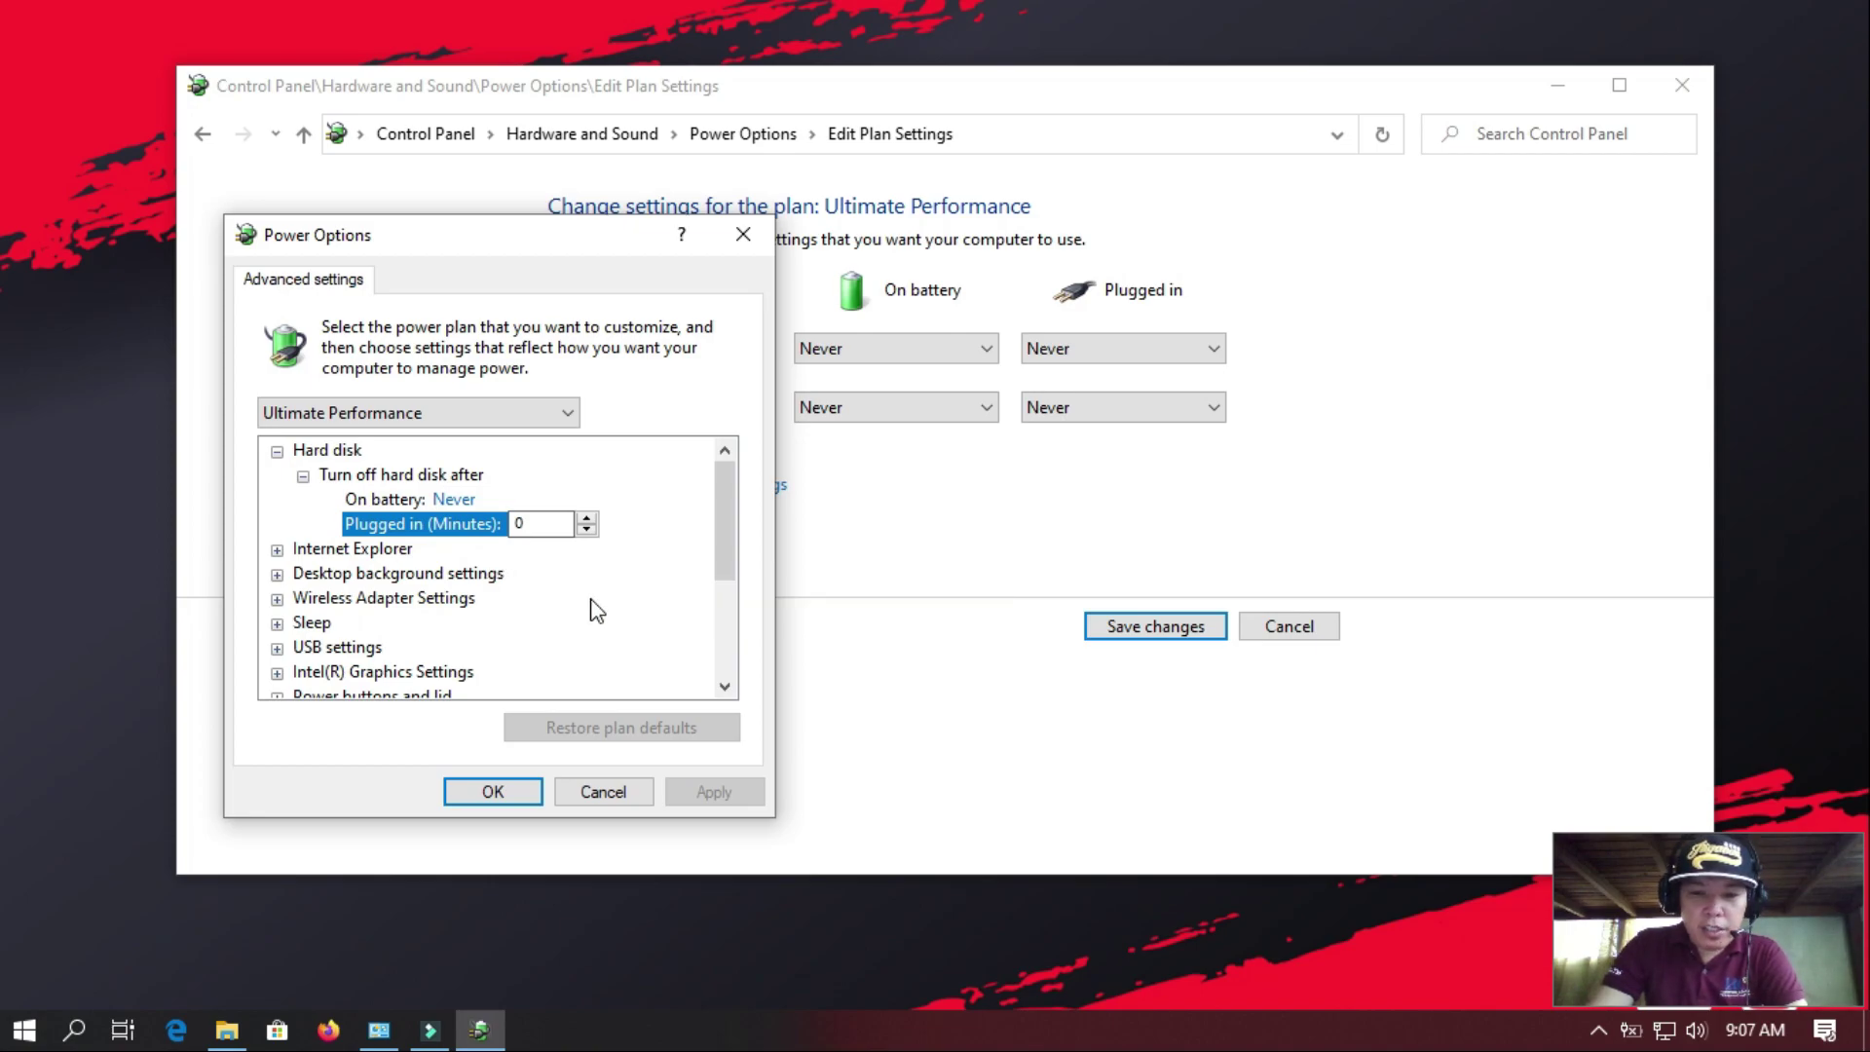
{"action": "left_click", "coordinate": [278, 575]}
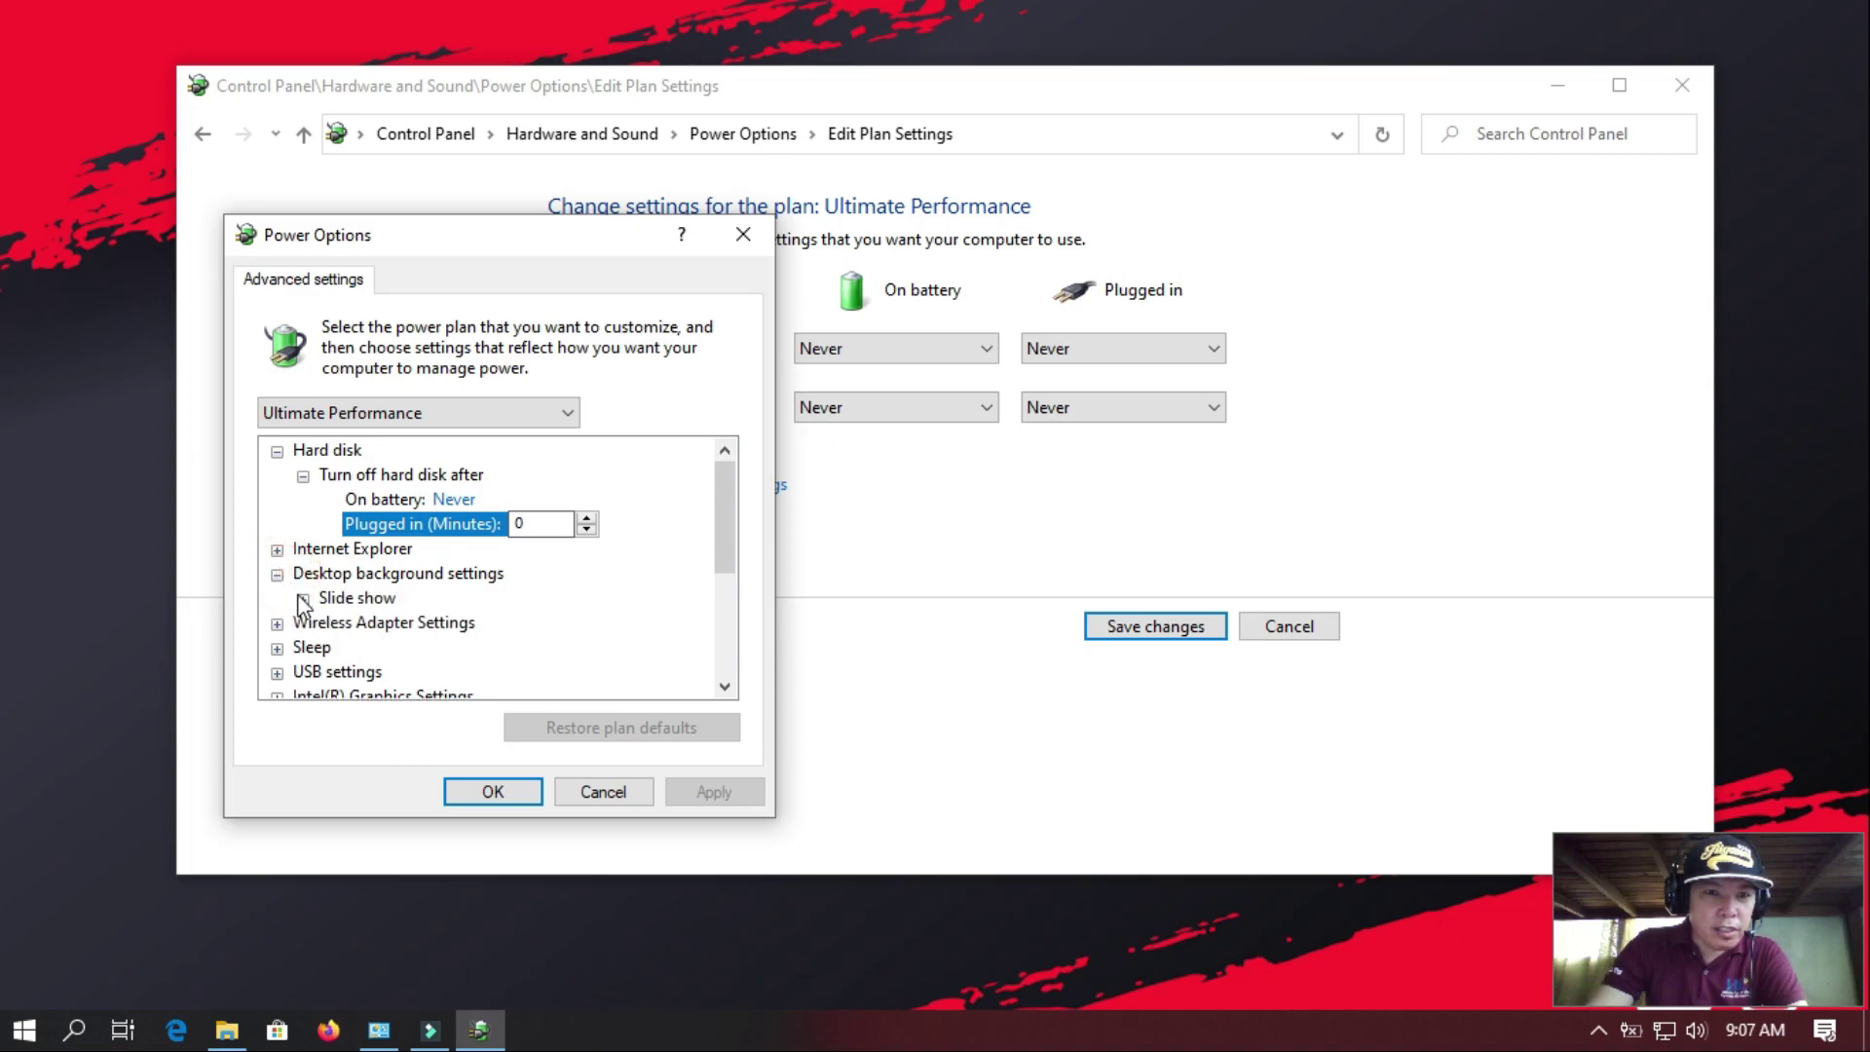
{"action": "left_click", "coordinate": [302, 599]}
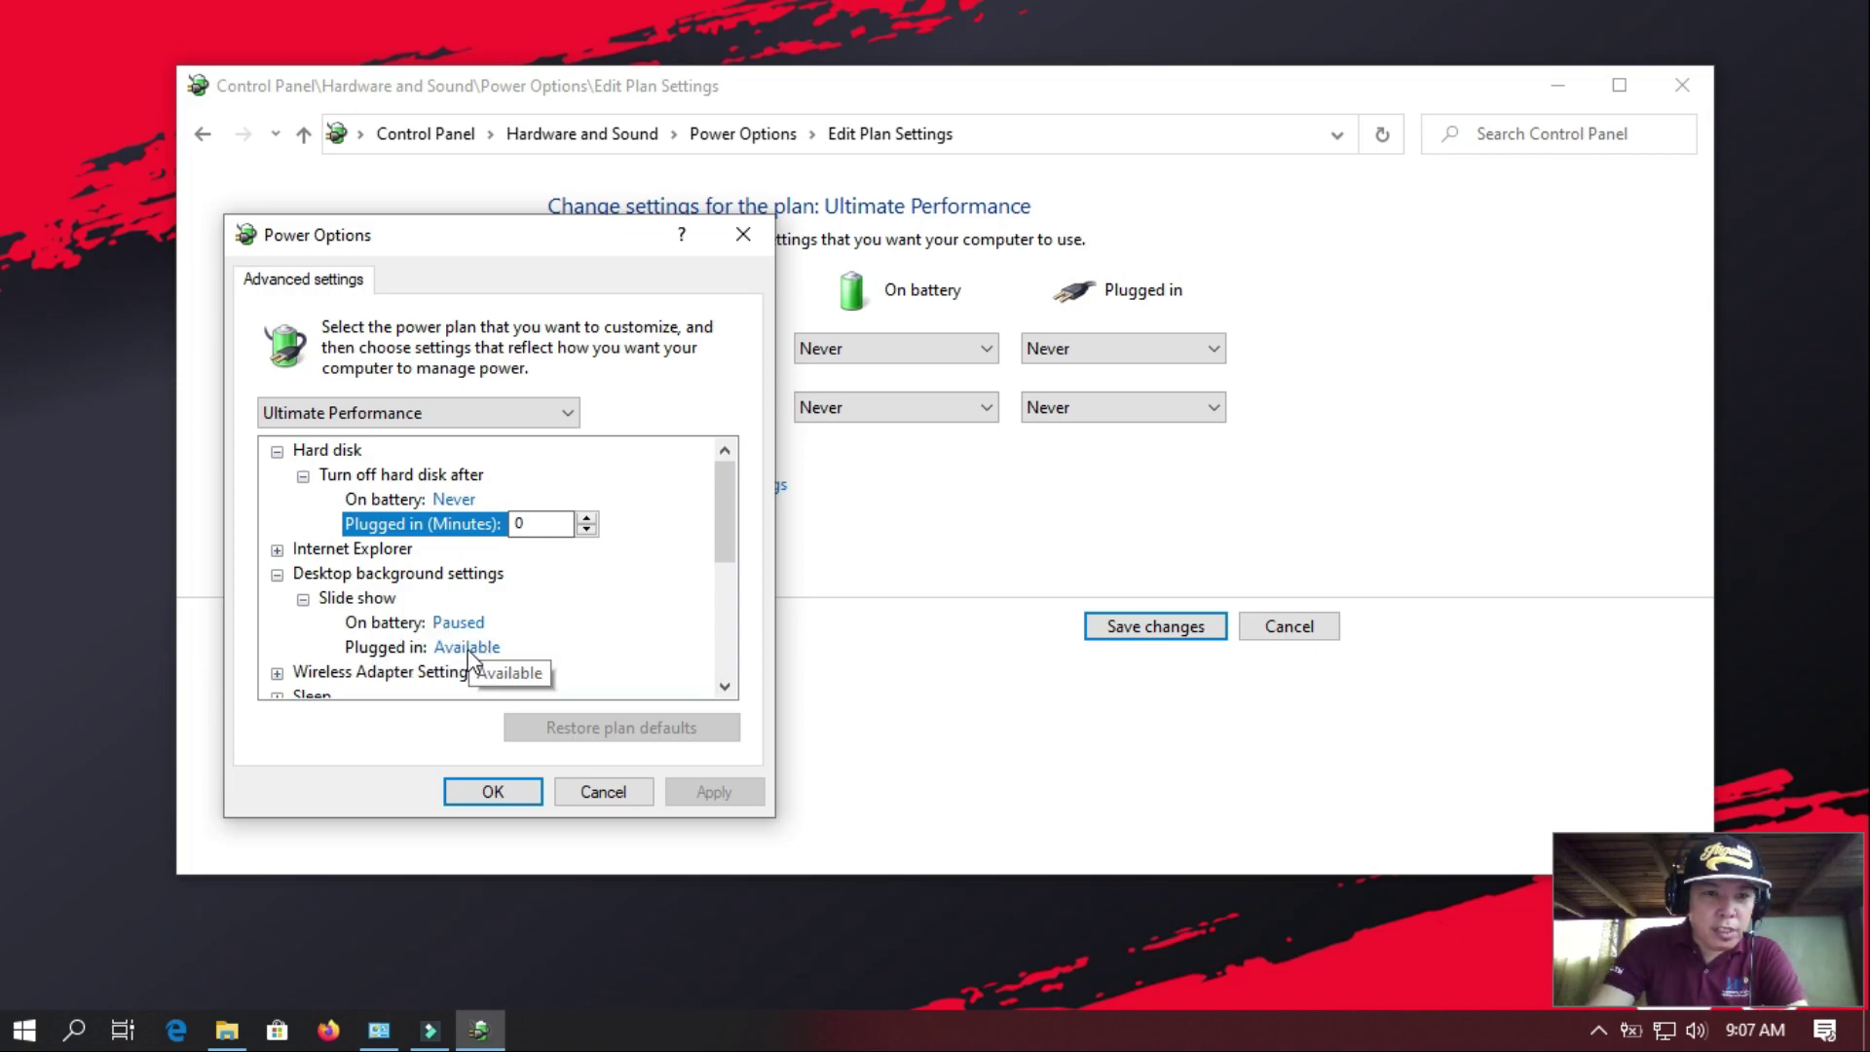
{"action": "left_click", "coordinate": [516, 653]}
{"action": "left_click", "coordinate": [523, 651]}
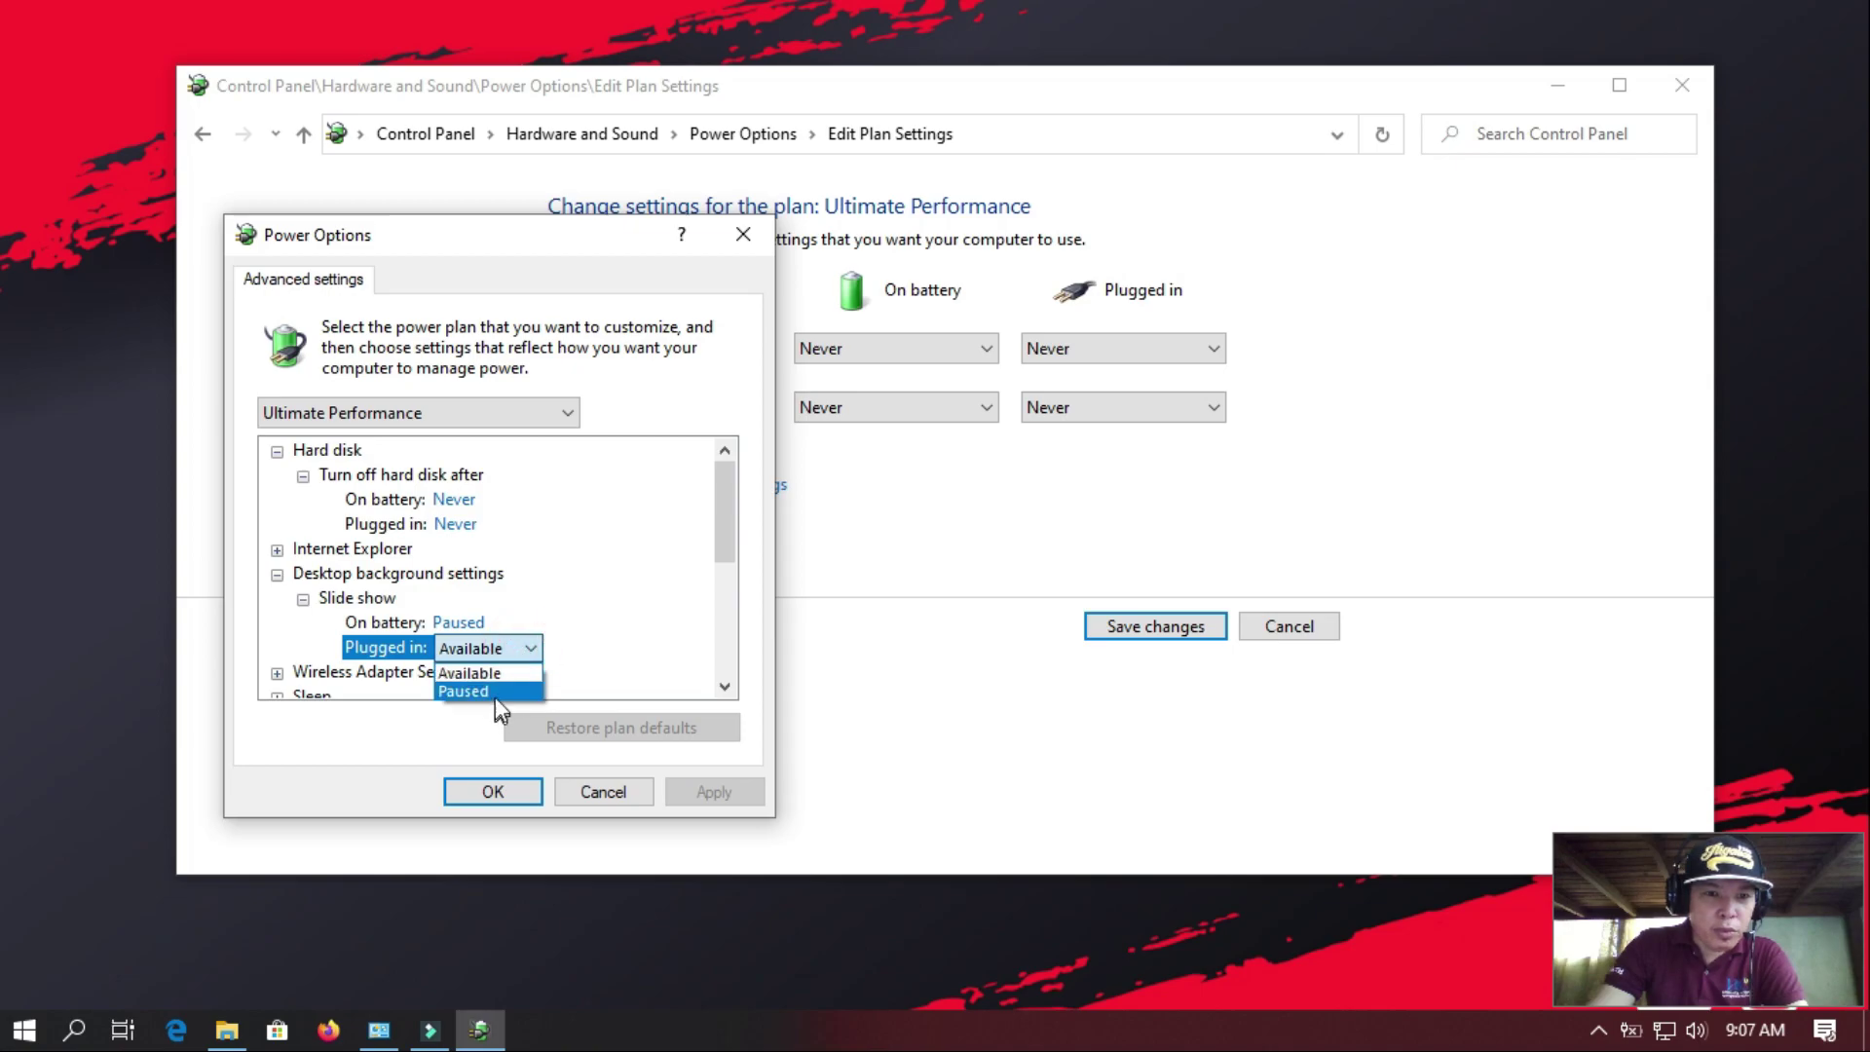
{"action": "left_click", "coordinate": [496, 694]}
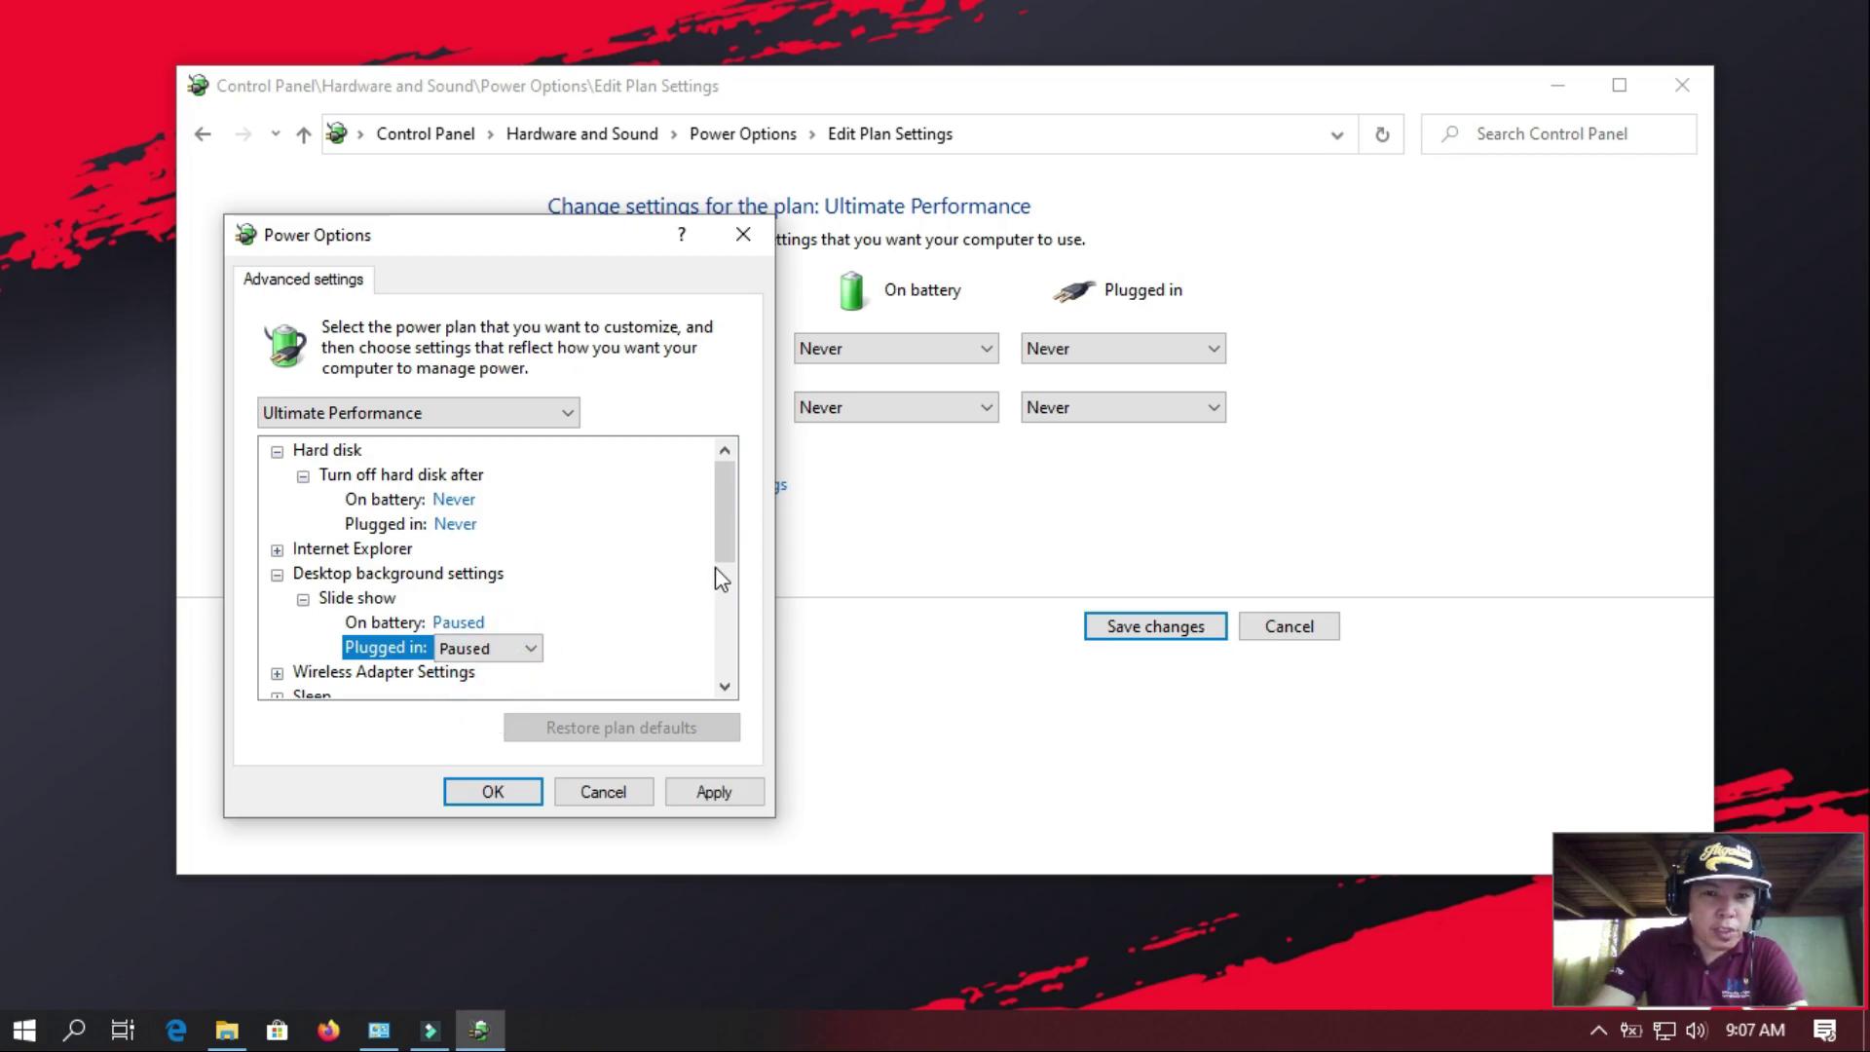
{"action": "left_click", "coordinate": [729, 536]}
{"action": "left_click_drag", "start_coordinate": [733, 550], "coordinate": [722, 576]}
{"action": "left_click", "coordinate": [276, 500]}
- Set the wireless adapter's power saving mode on battery to Maximum Performance
{"action": "left_click", "coordinate": [277, 477]}
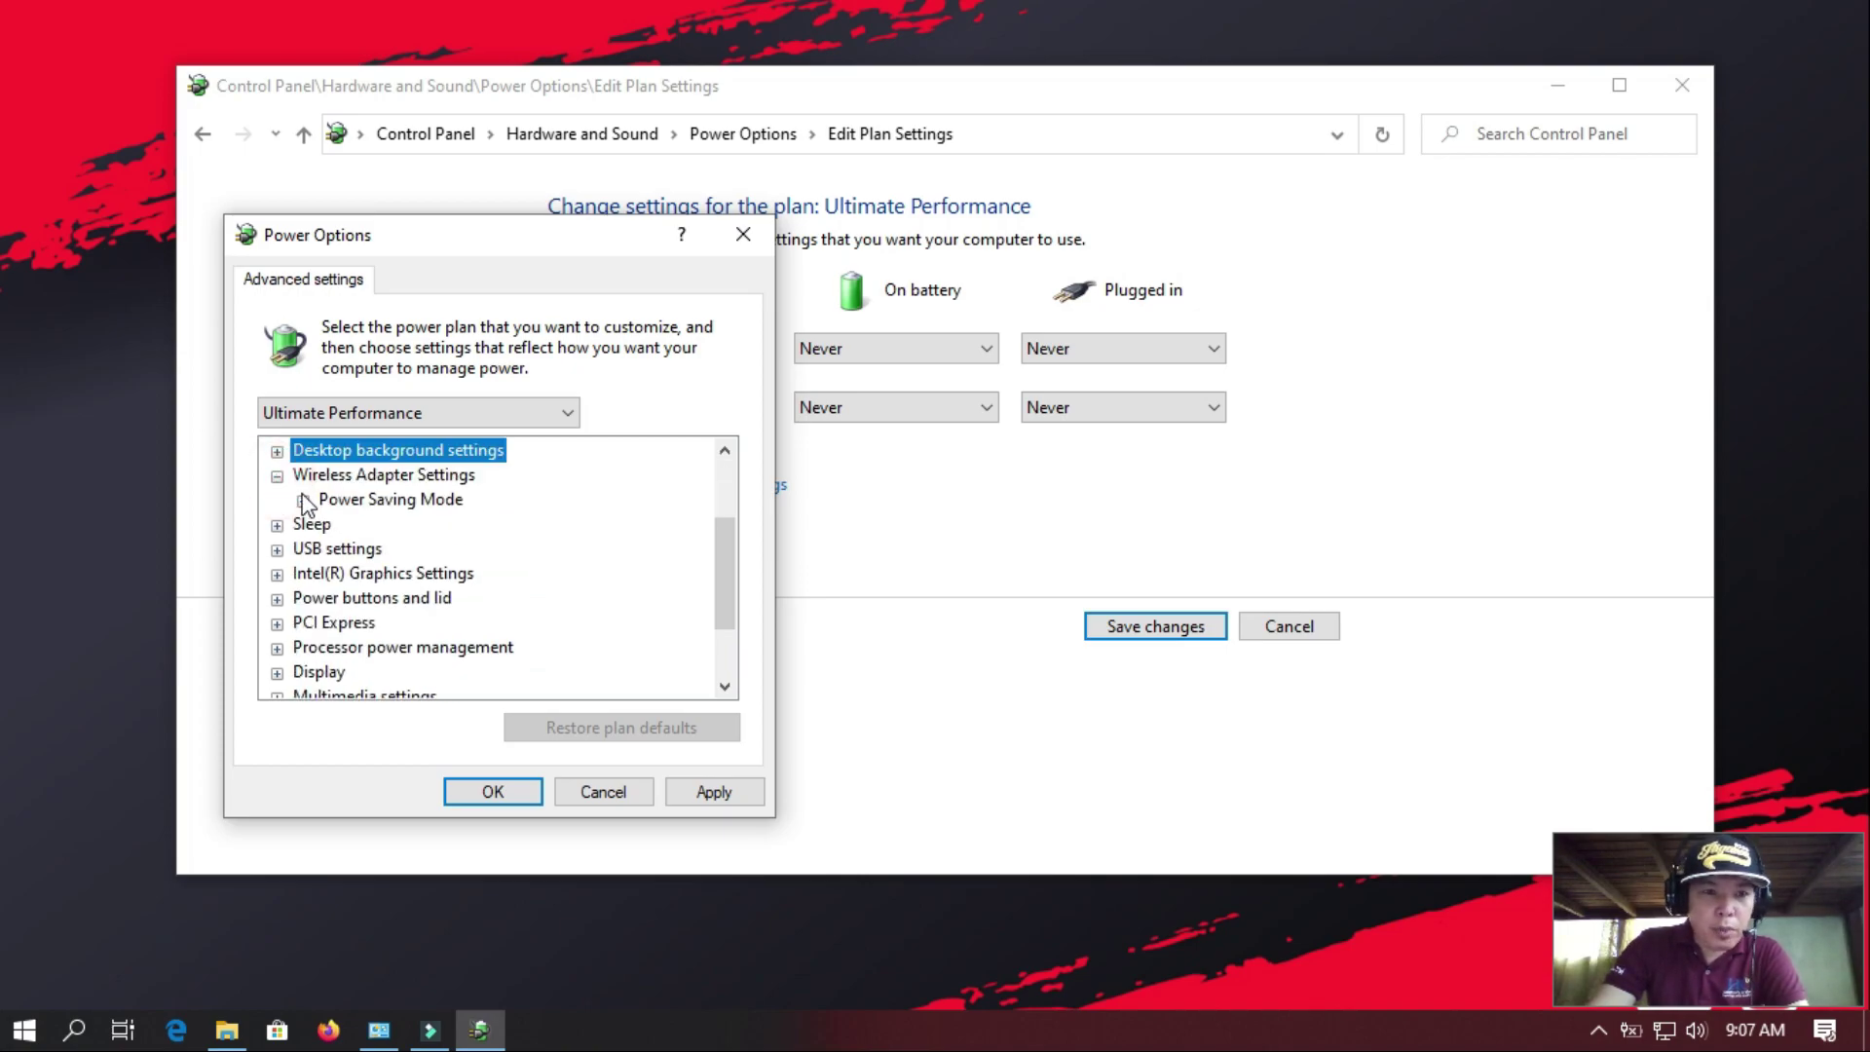
{"action": "left_click", "coordinate": [303, 501]}
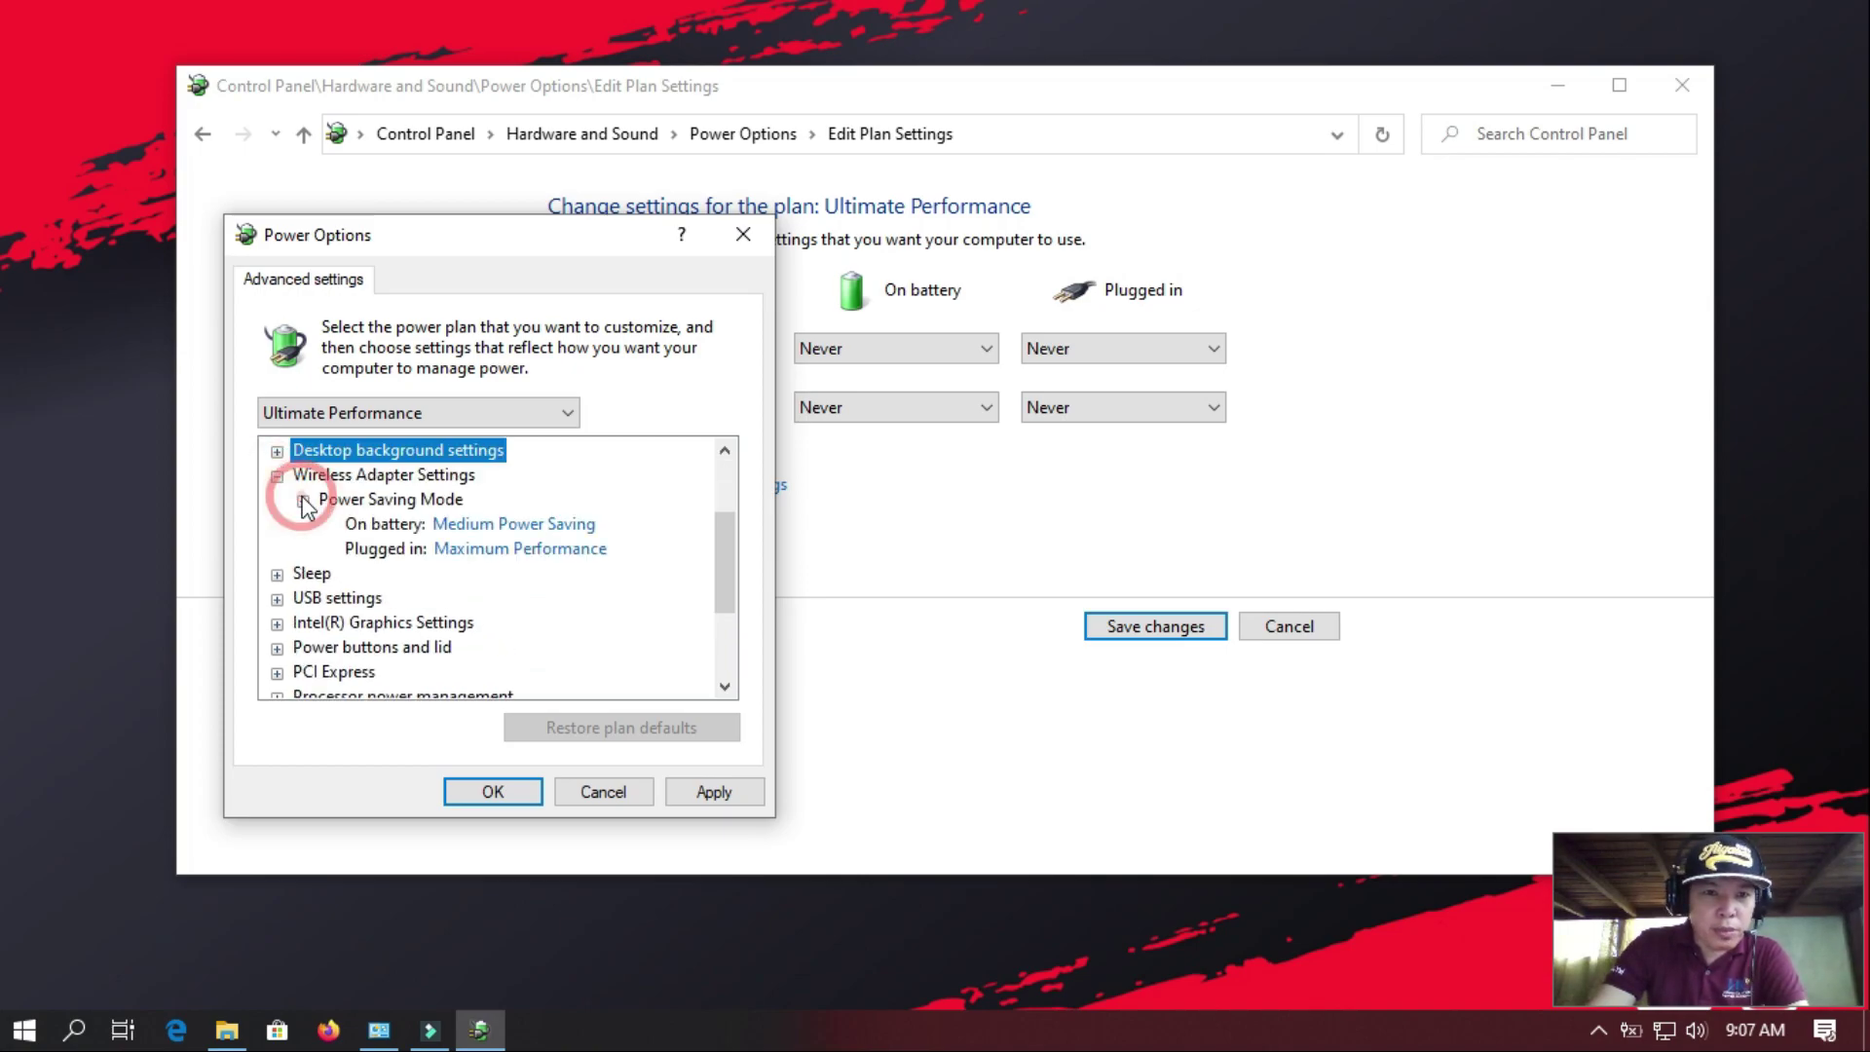
{"action": "left_click", "coordinate": [583, 526]}
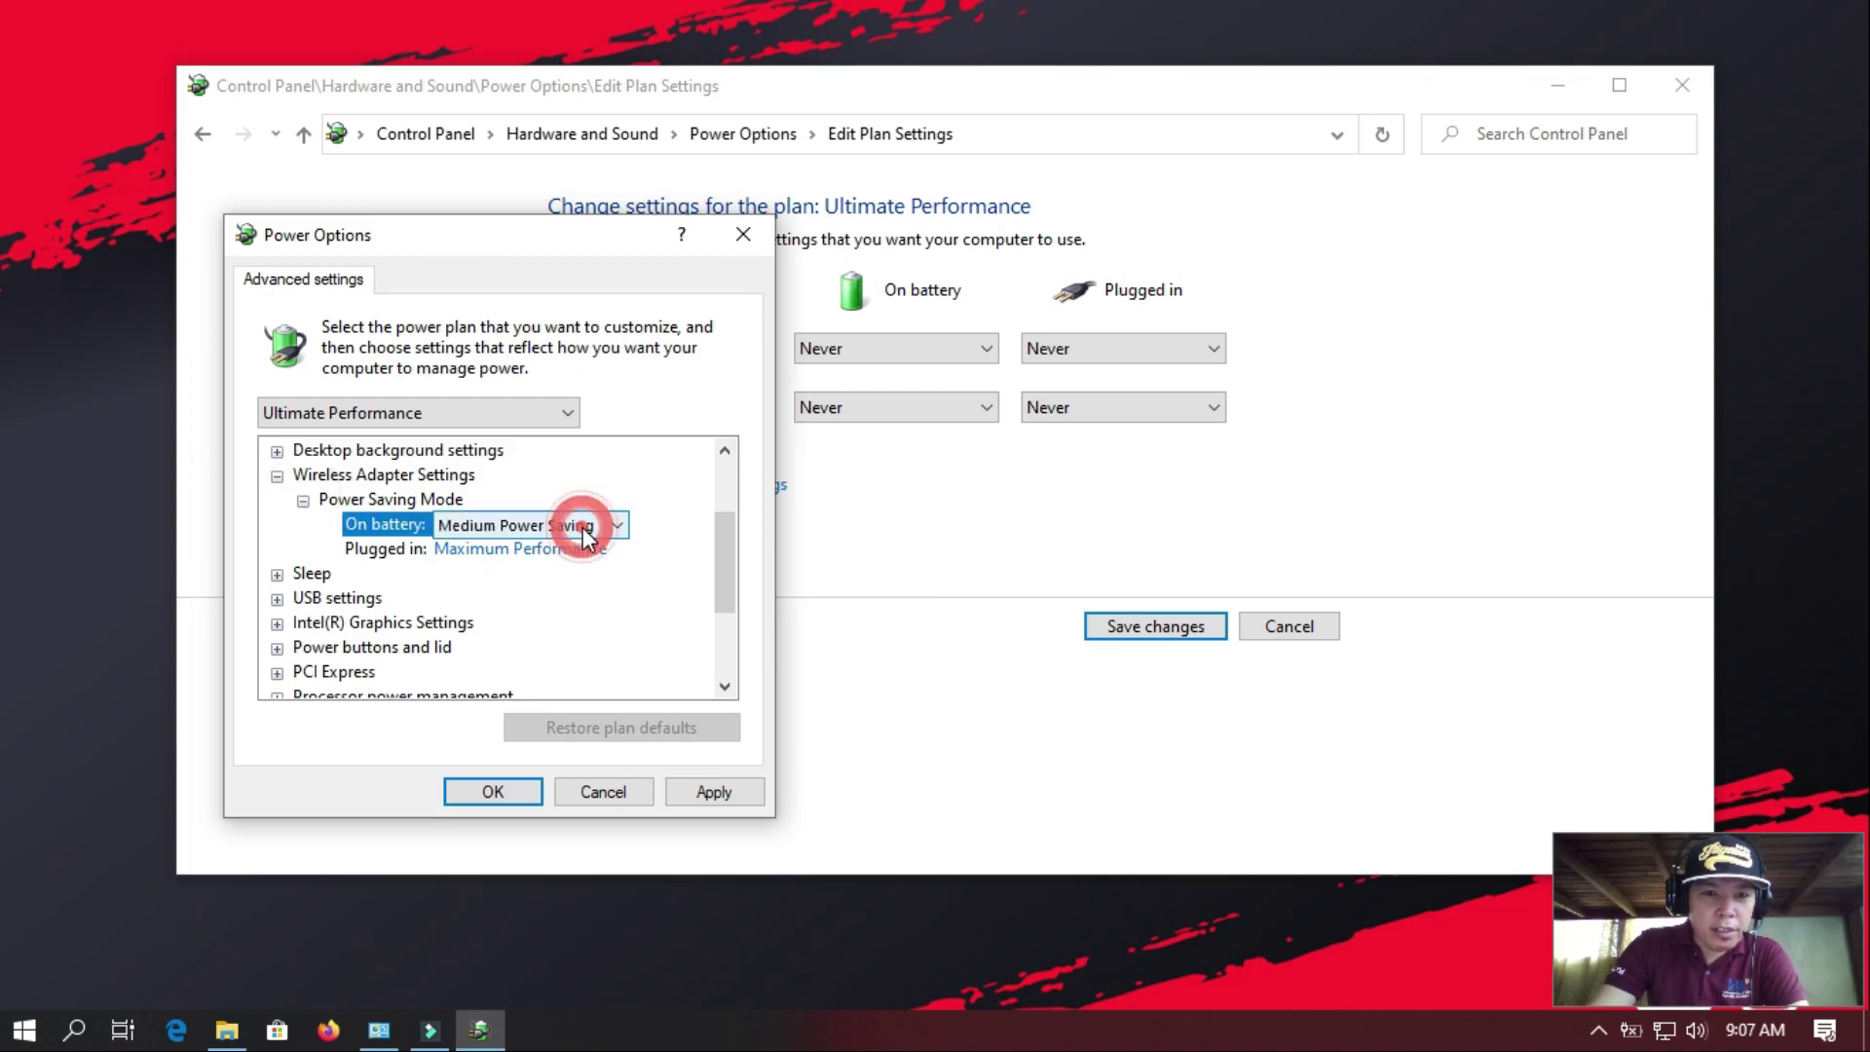
{"action": "left_click", "coordinate": [608, 526]}
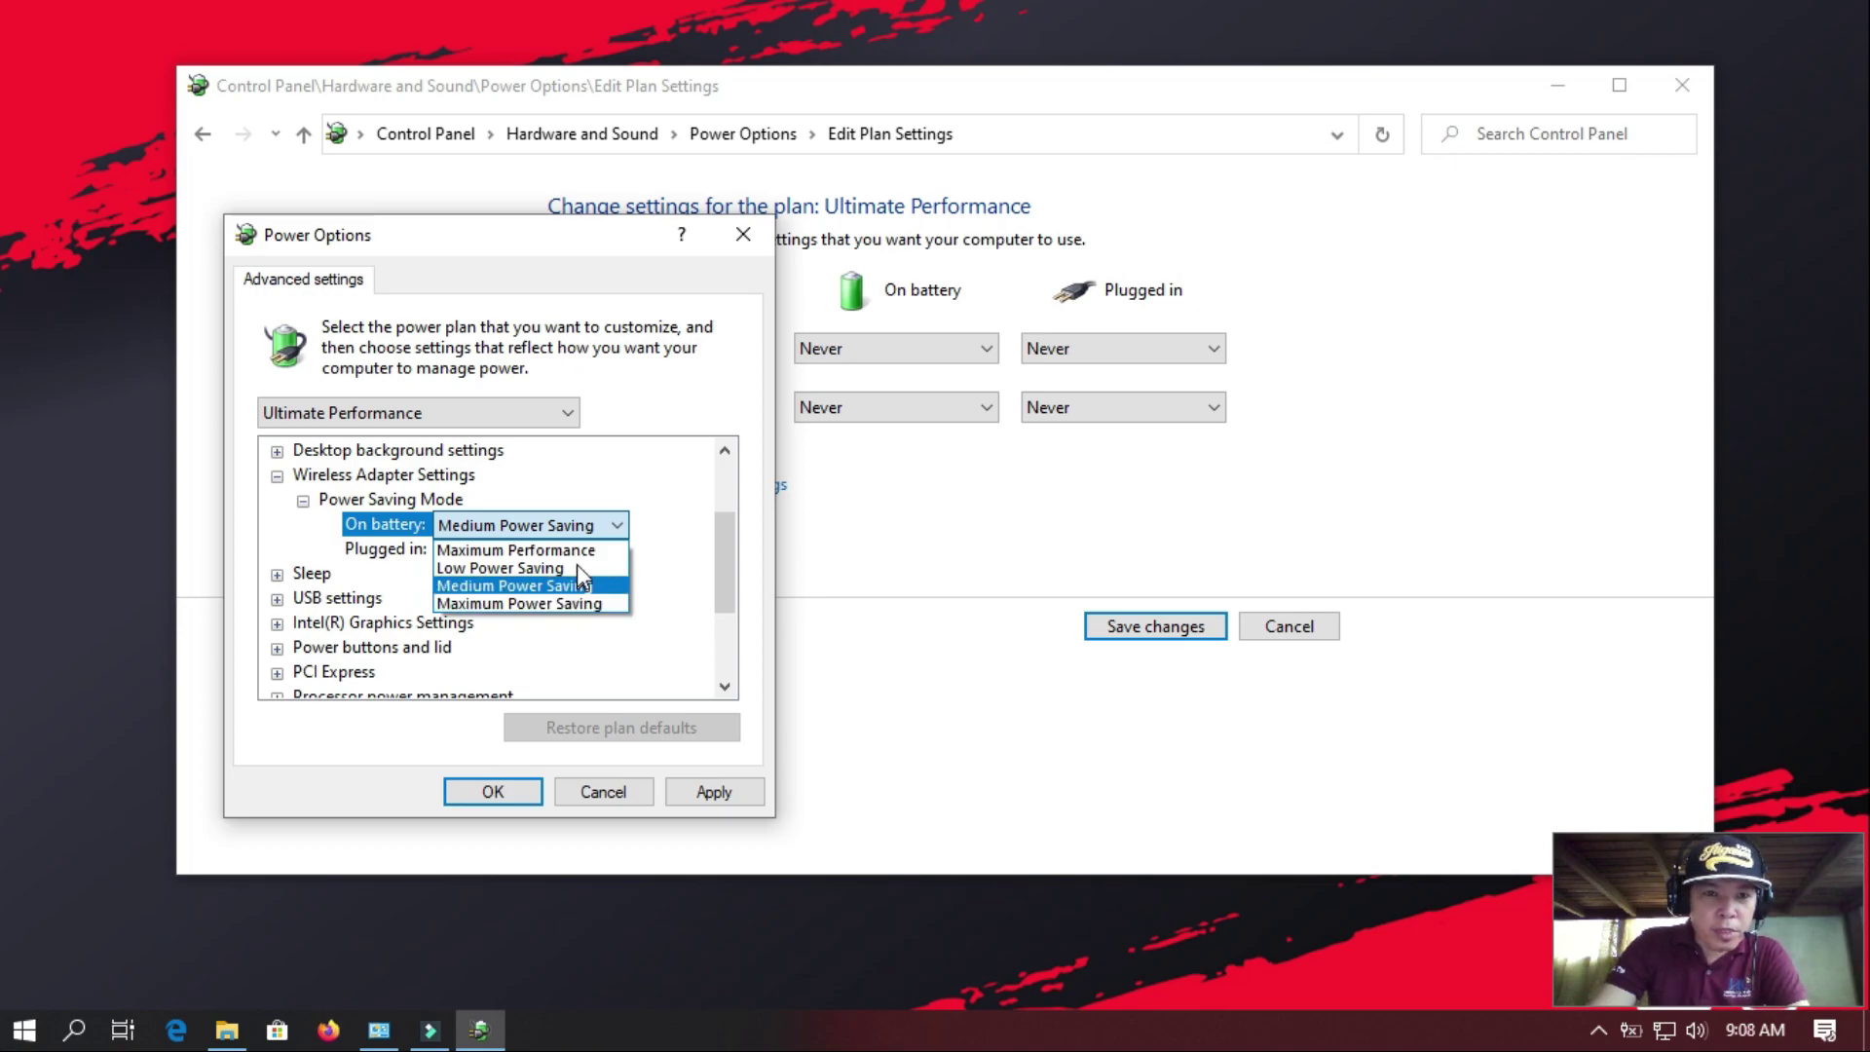
{"action": "left_click", "coordinate": [515, 551]}
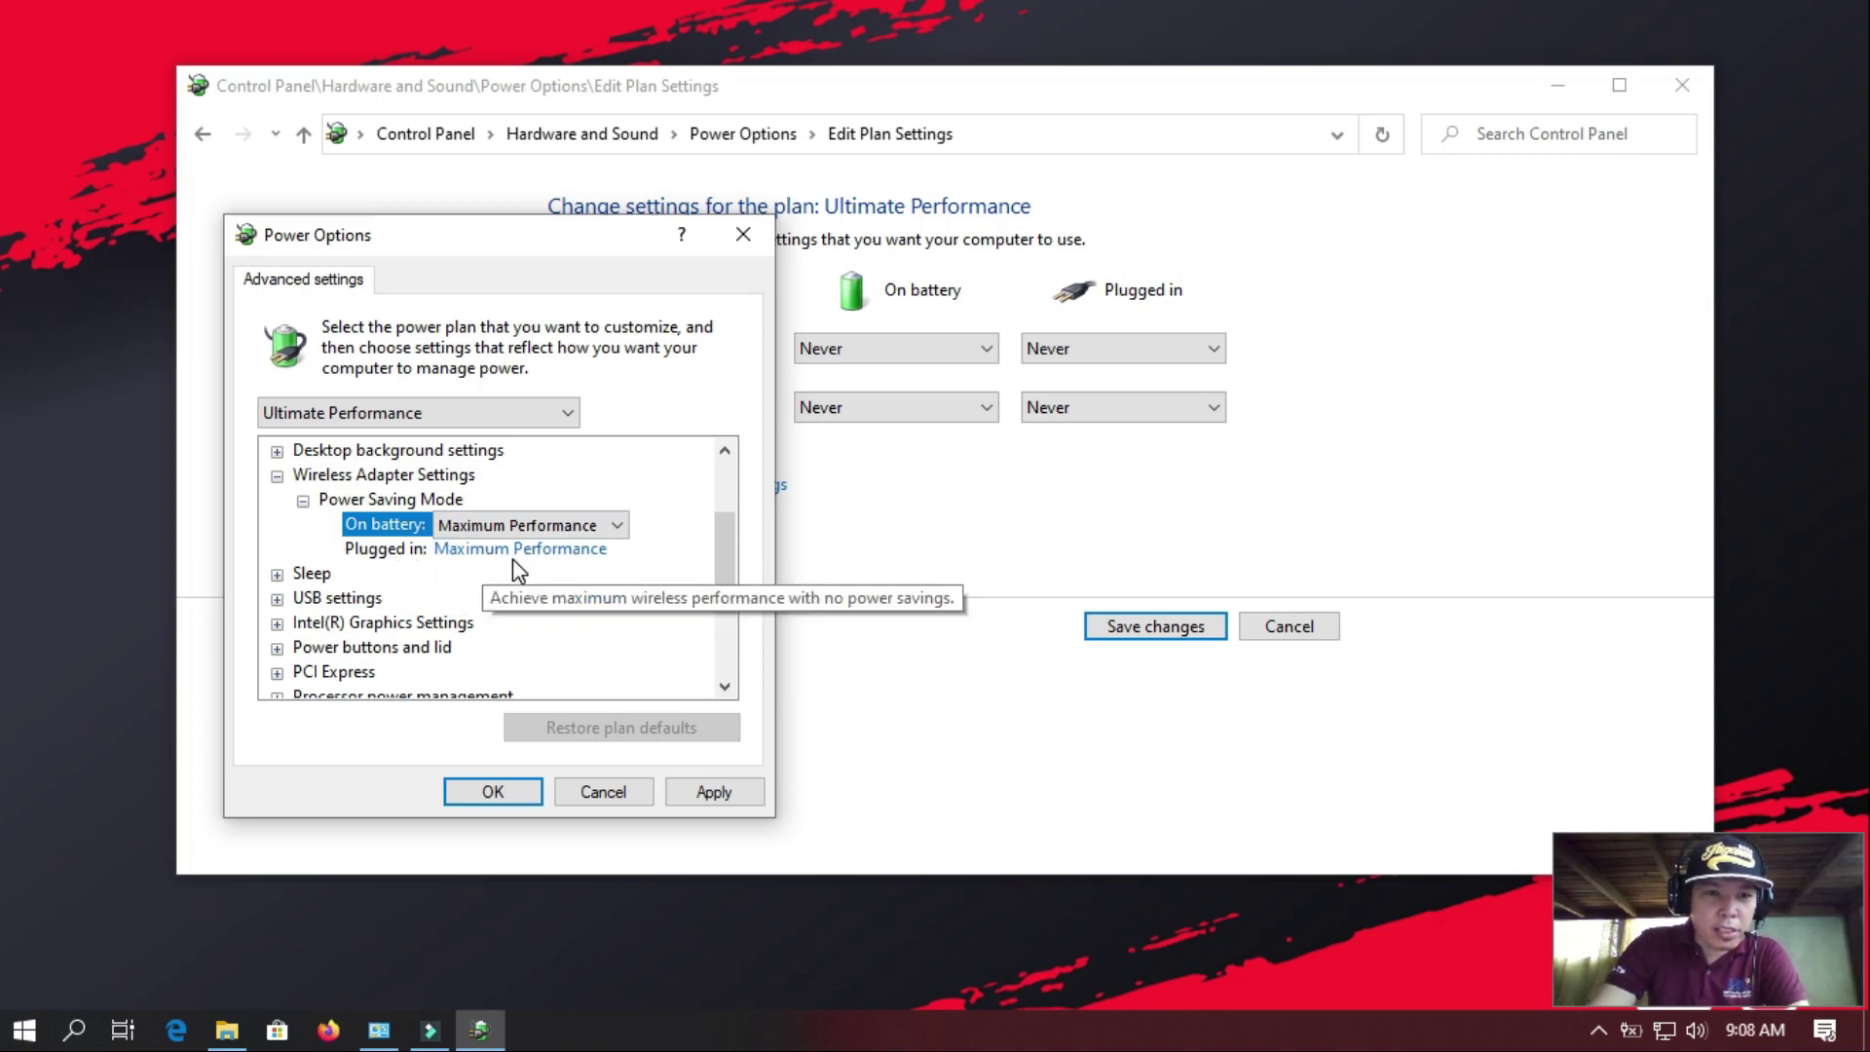
{"action": "left_click", "coordinate": [277, 476]}
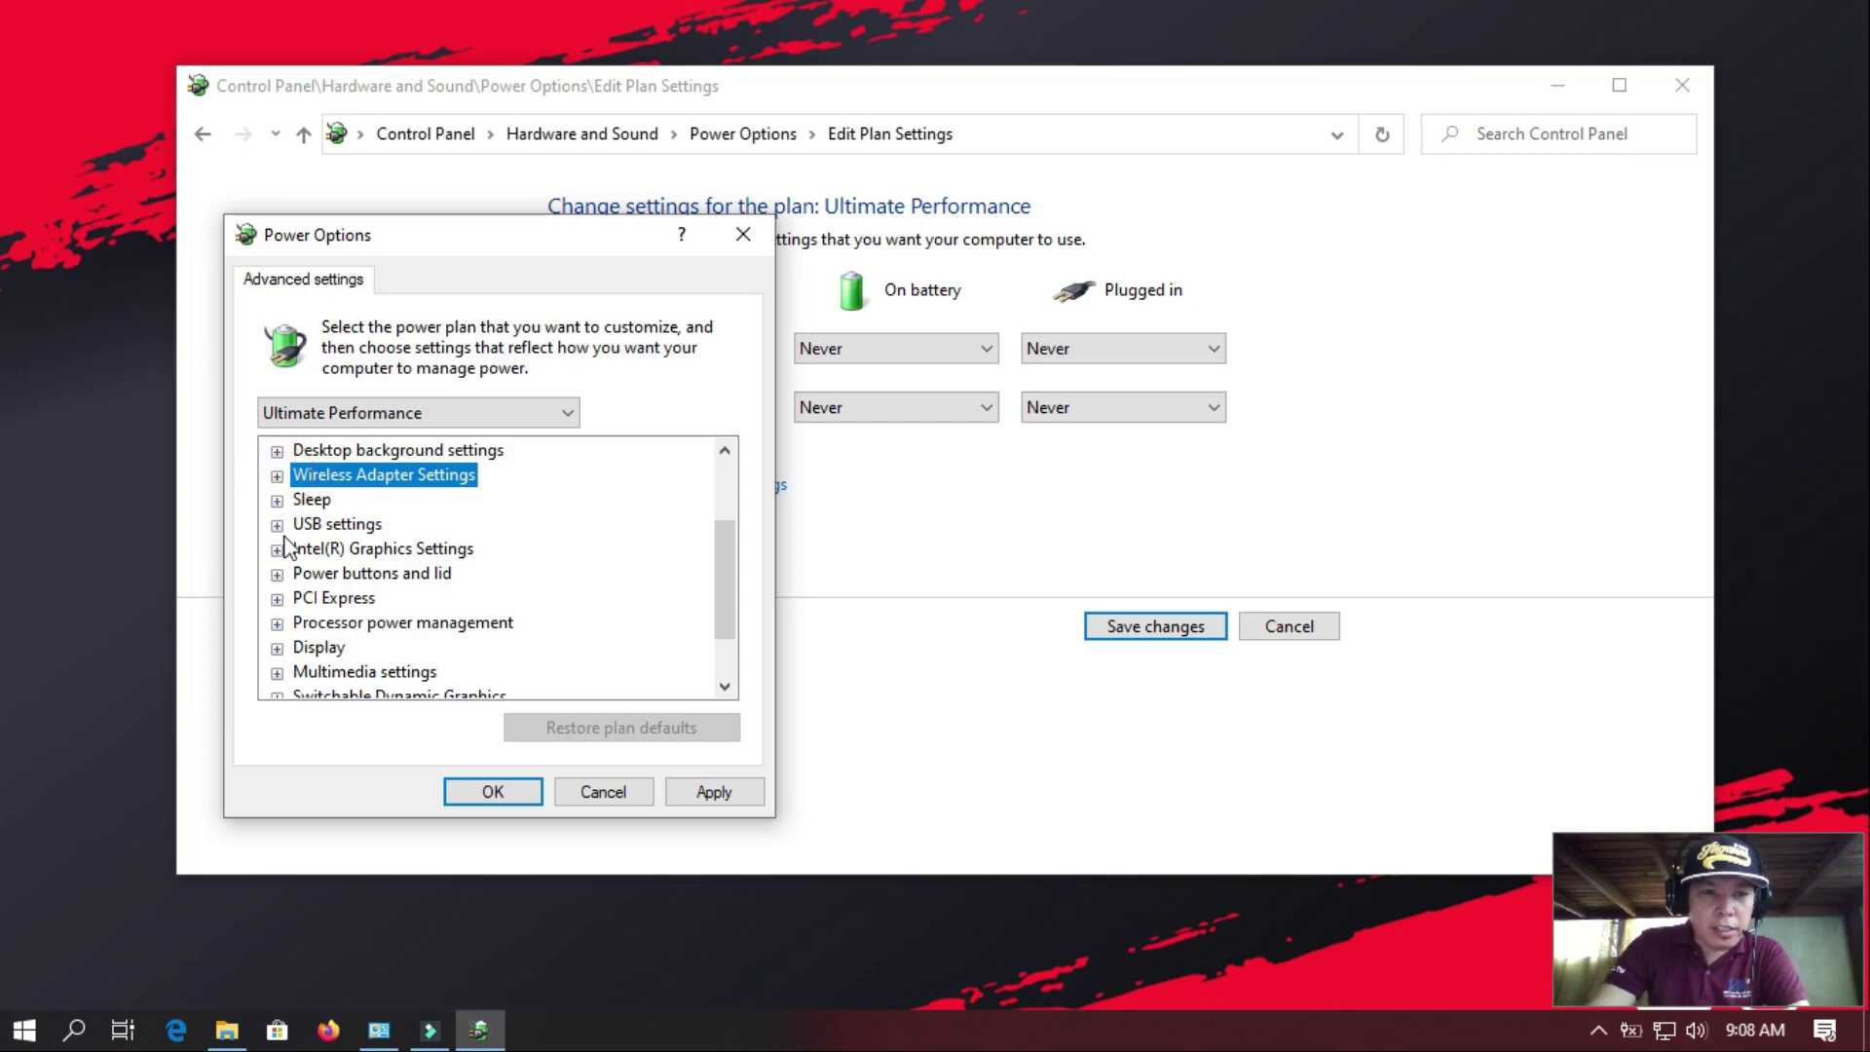
- Set PCI Express Link State Power Management on battery to Off
{"action": "left_click", "coordinate": [276, 599]}
{"action": "left_click", "coordinate": [303, 623]}
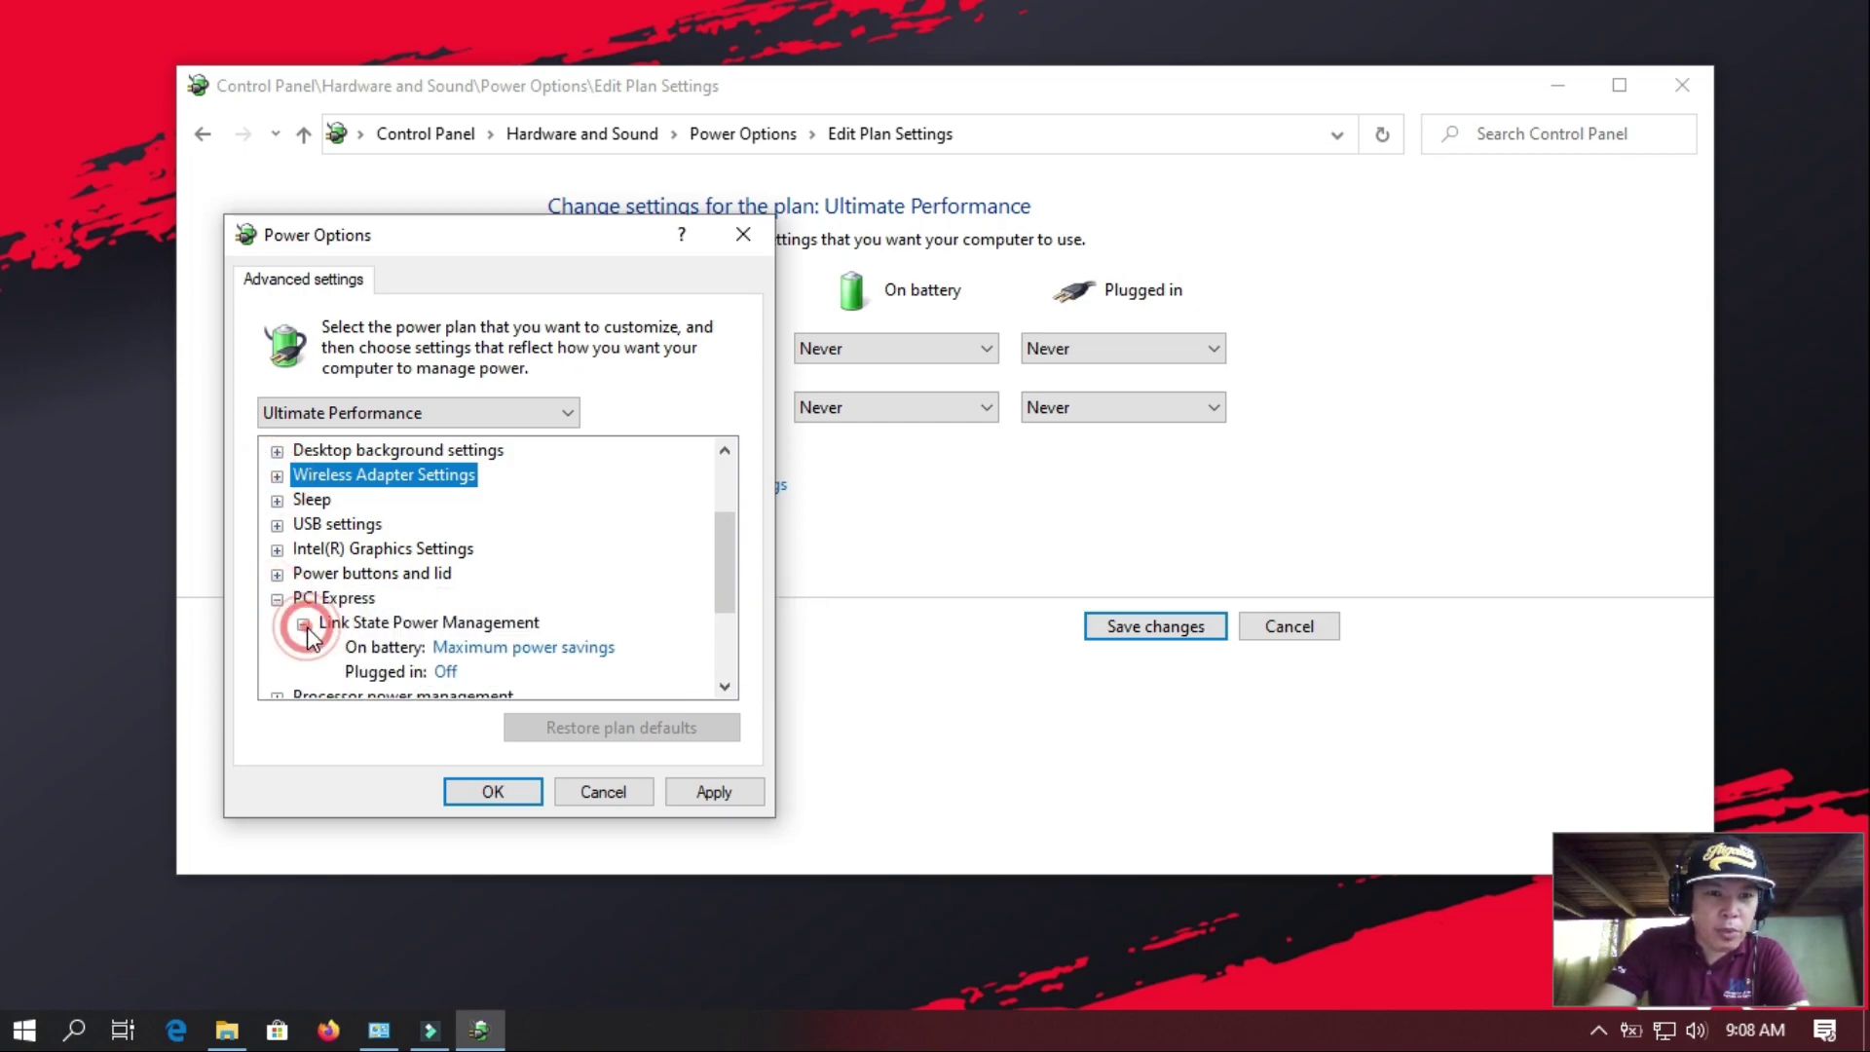
{"action": "scroll", "coordinate": [718, 613], "scroll_direction": "down", "scroll_amount": 1}
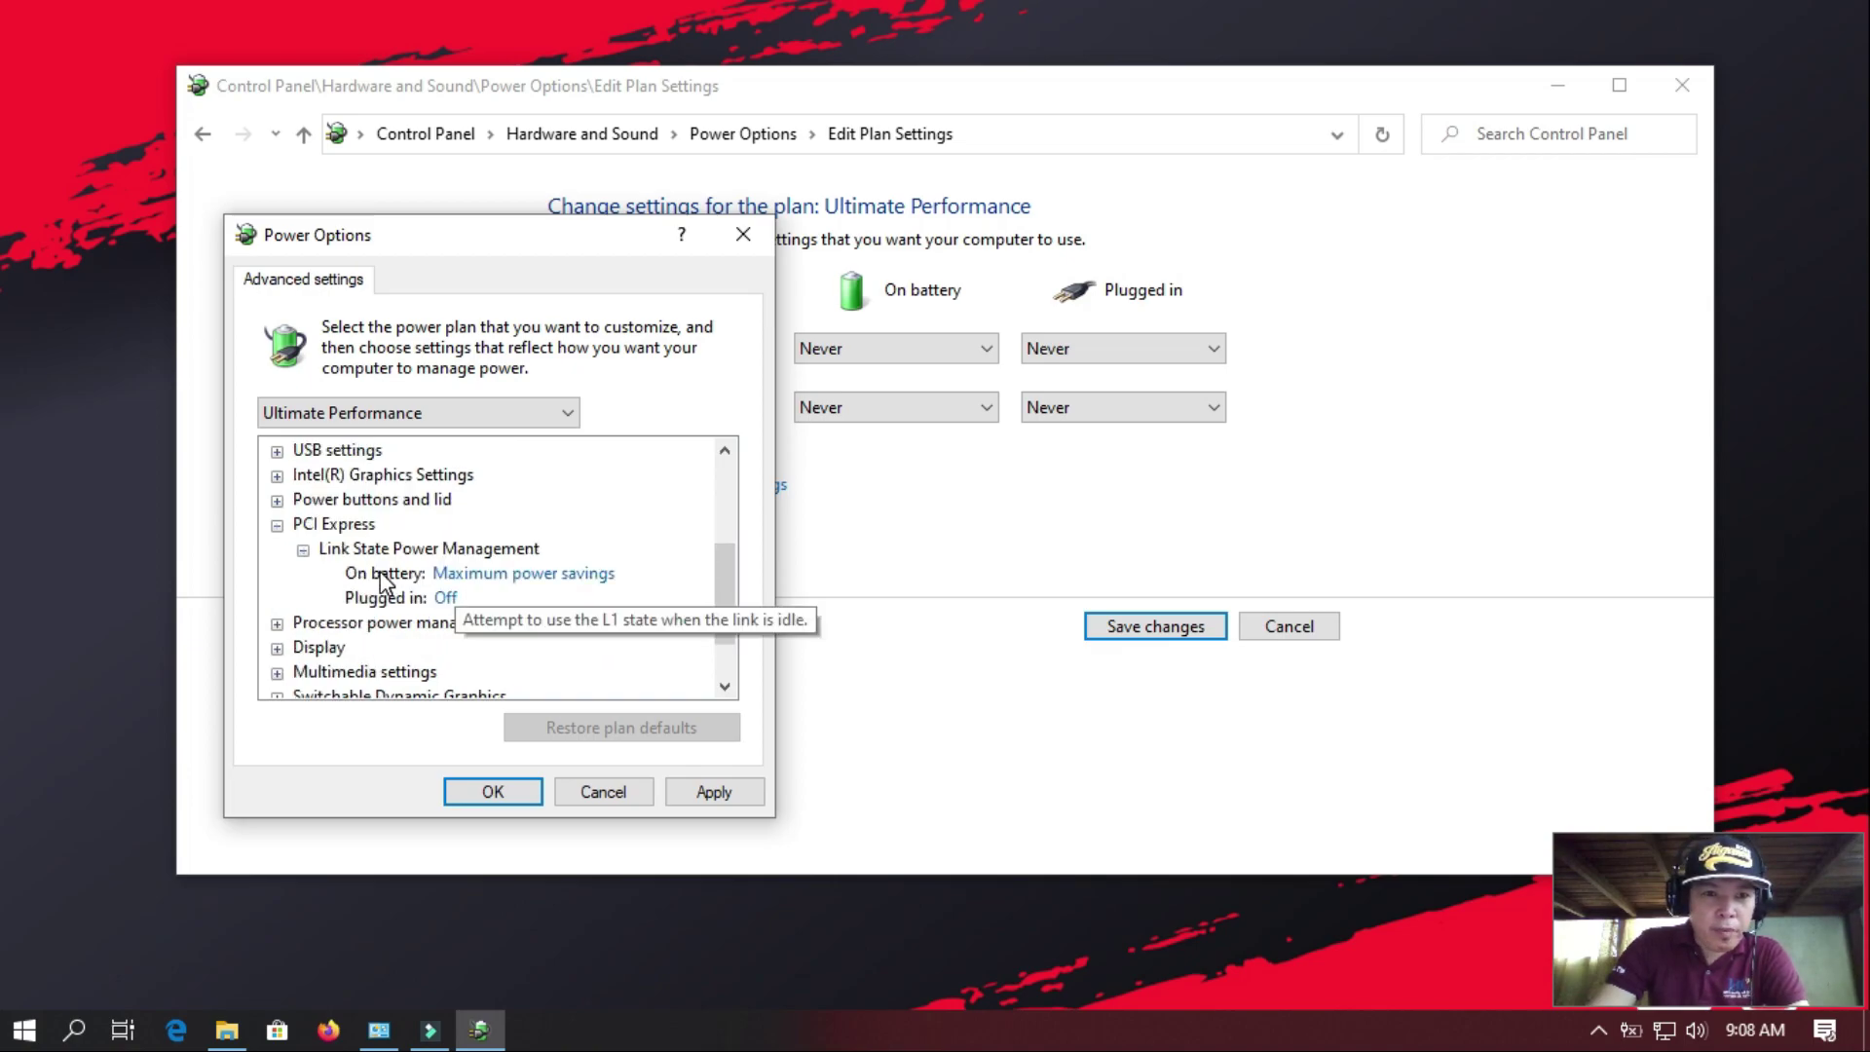
{"action": "left_click", "coordinate": [605, 573]}
{"action": "left_click", "coordinate": [625, 577]}
{"action": "left_click", "coordinate": [542, 599]}
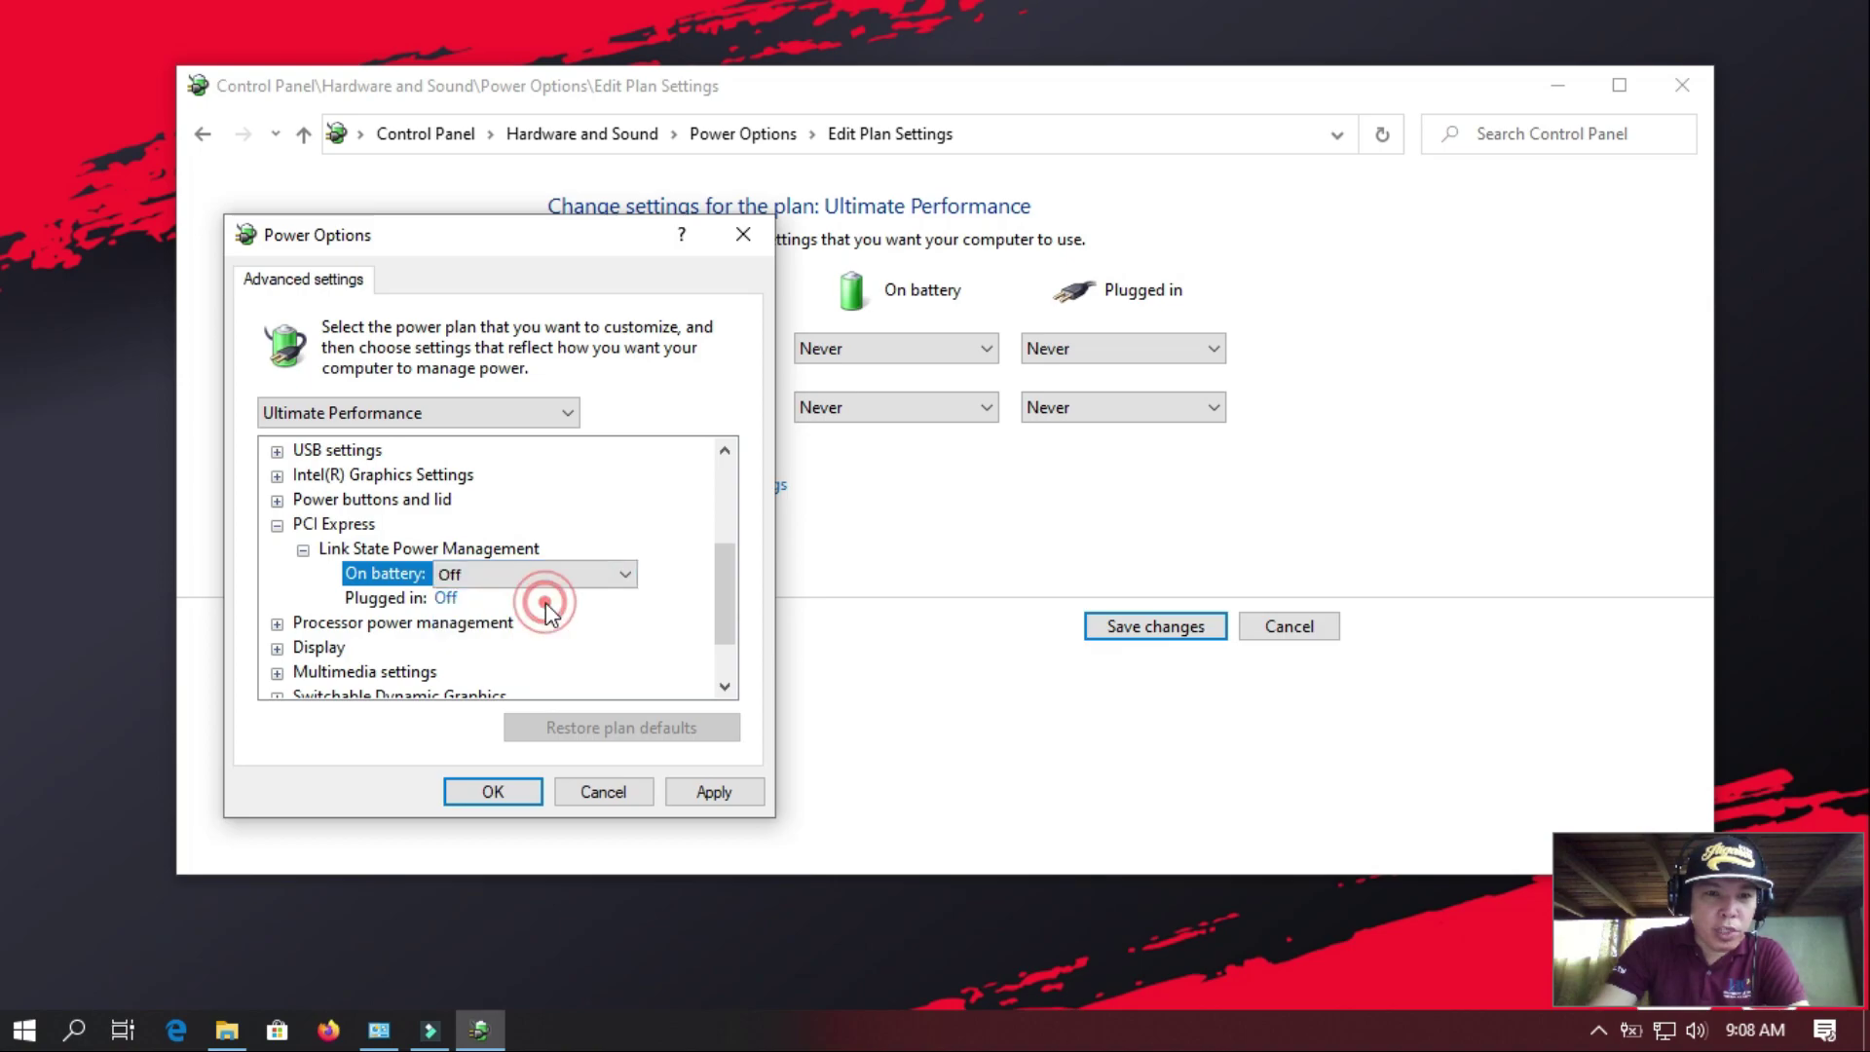
{"action": "left_click", "coordinate": [278, 525]}
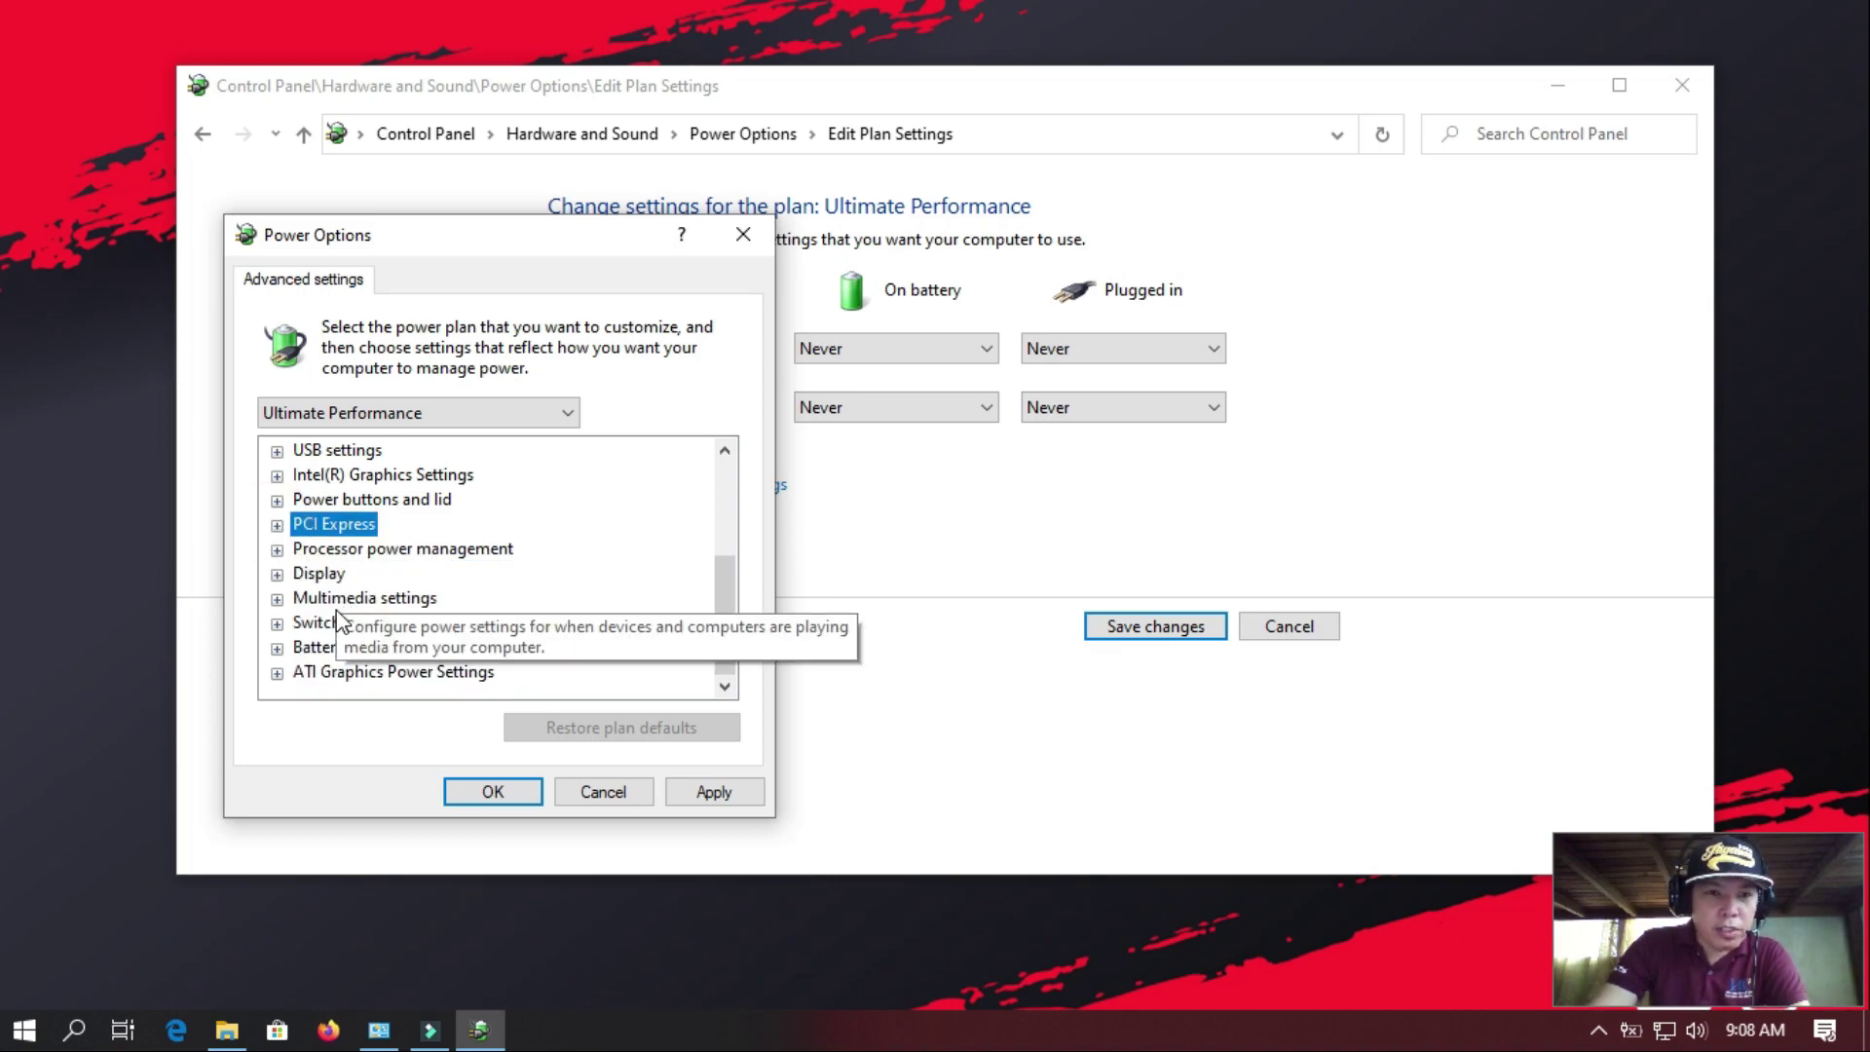
- Set the minimum processor state on battery to 100% under processor power management
{"action": "left_click", "coordinate": [278, 549]}
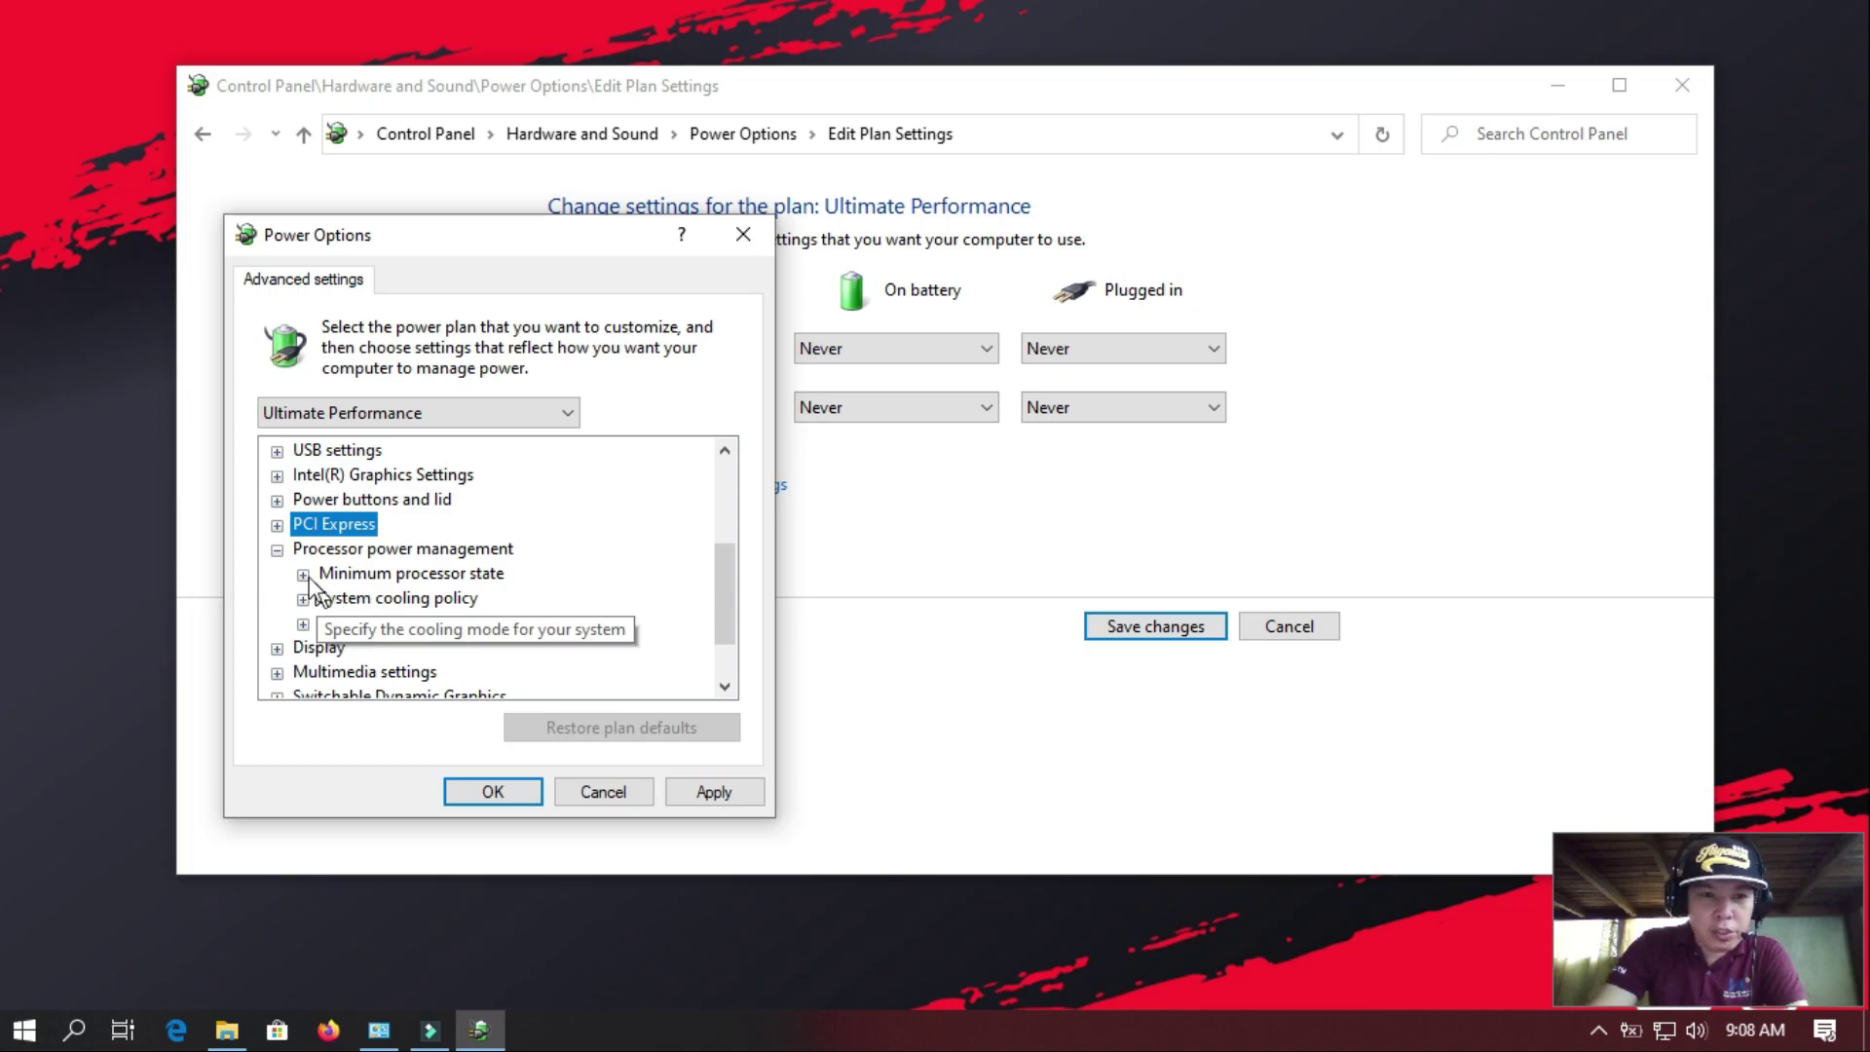
{"action": "left_click", "coordinate": [303, 574]}
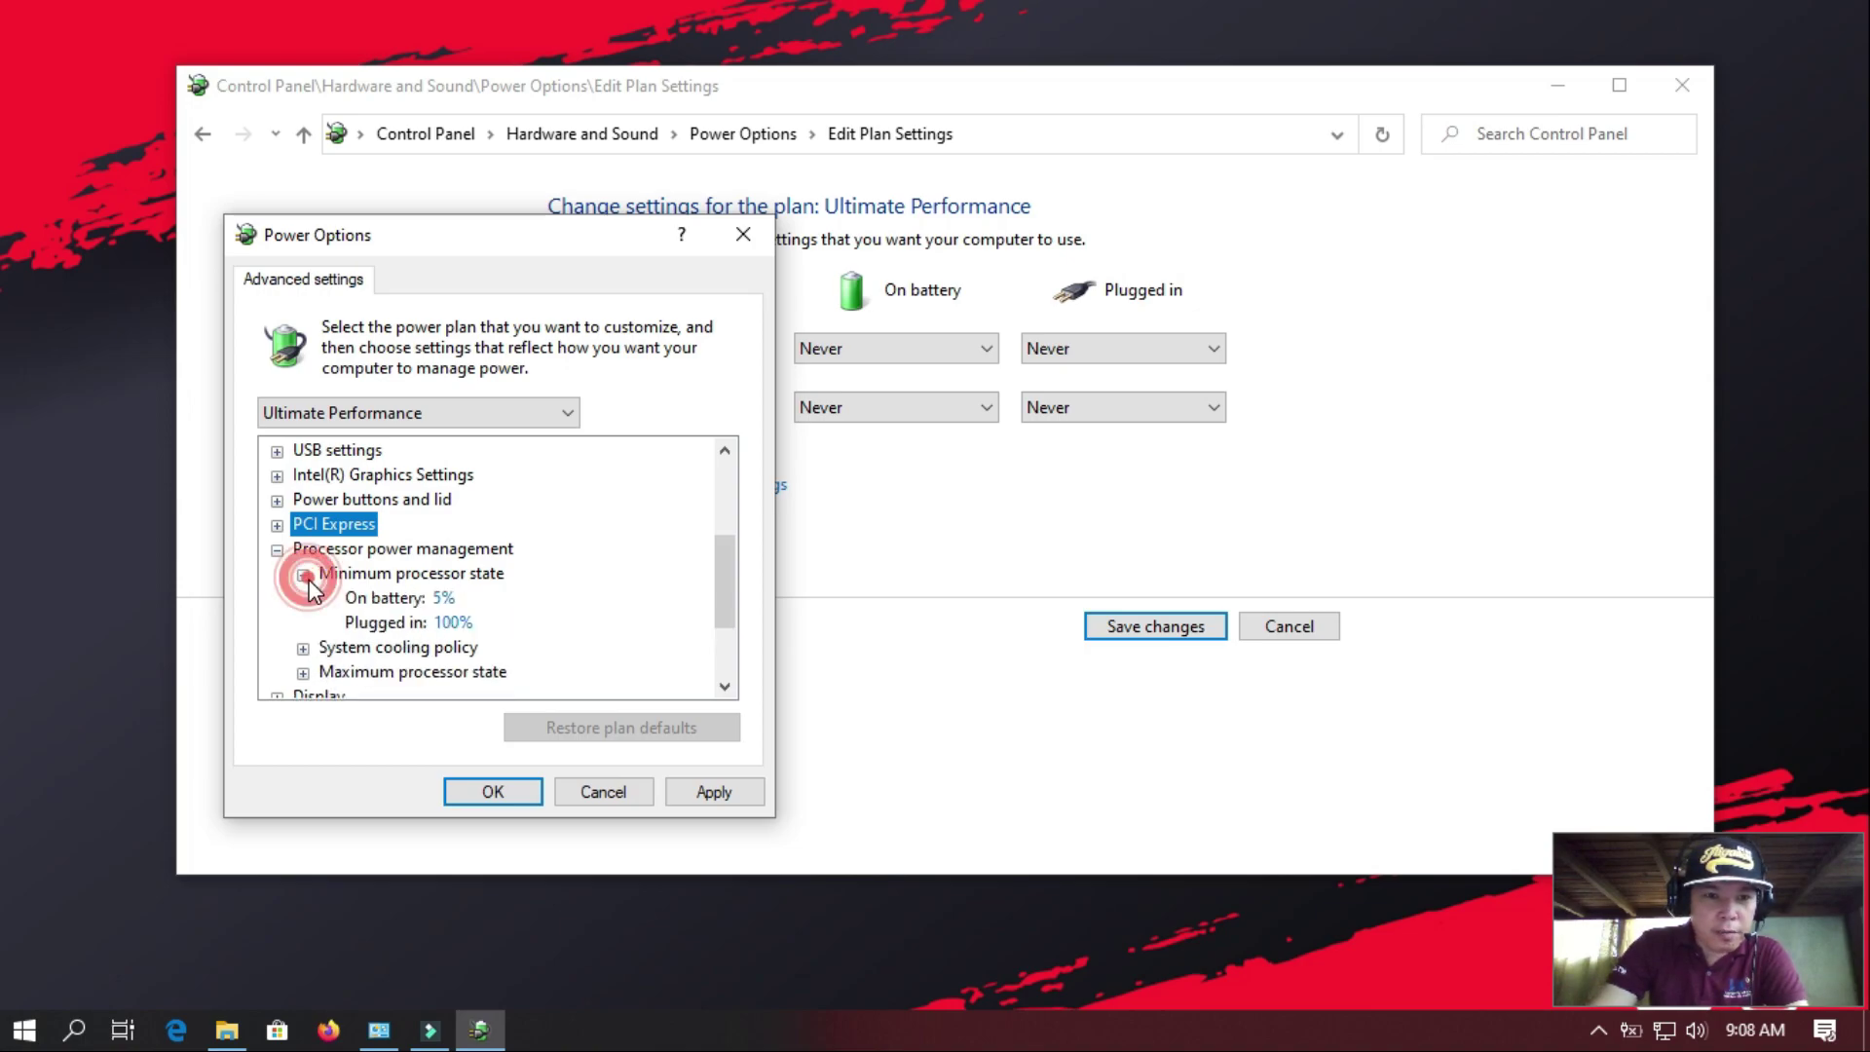
{"action": "left_click", "coordinate": [452, 598]}
{"action": "double_click", "coordinate": [484, 597]}
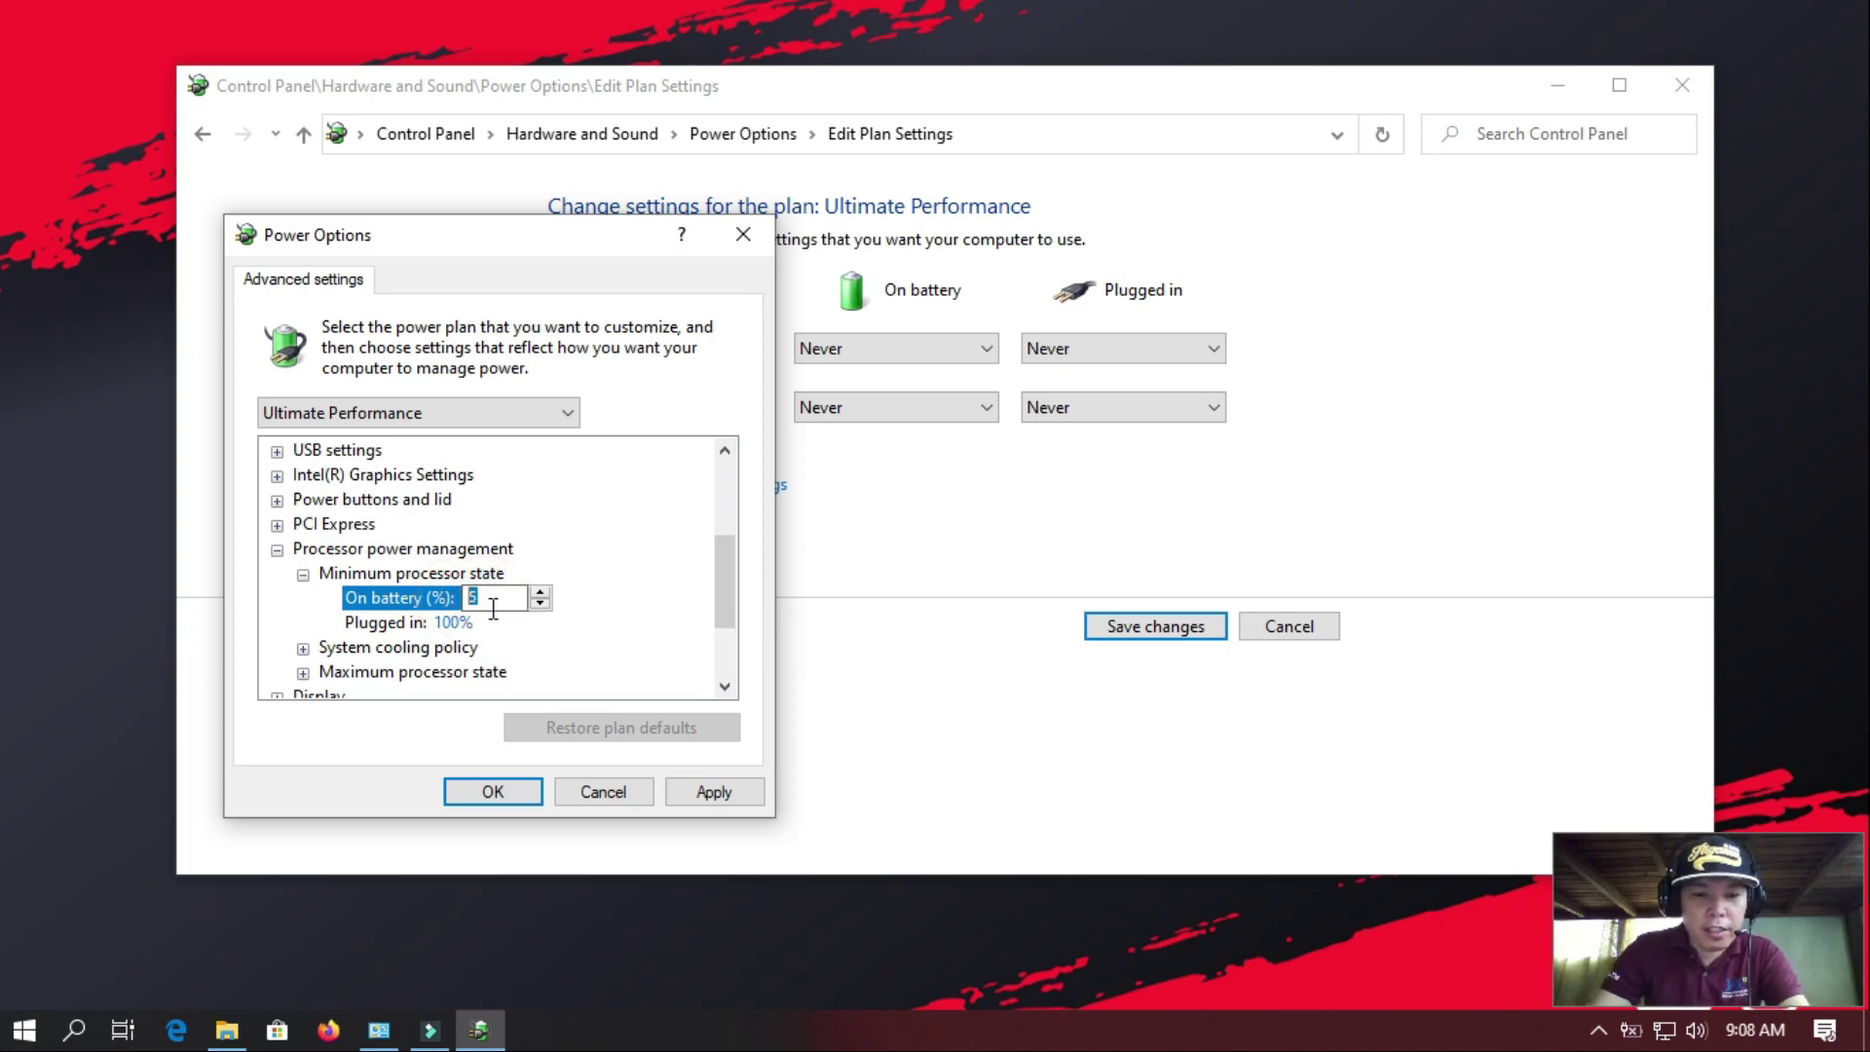
{"action": "type", "text": "1"}
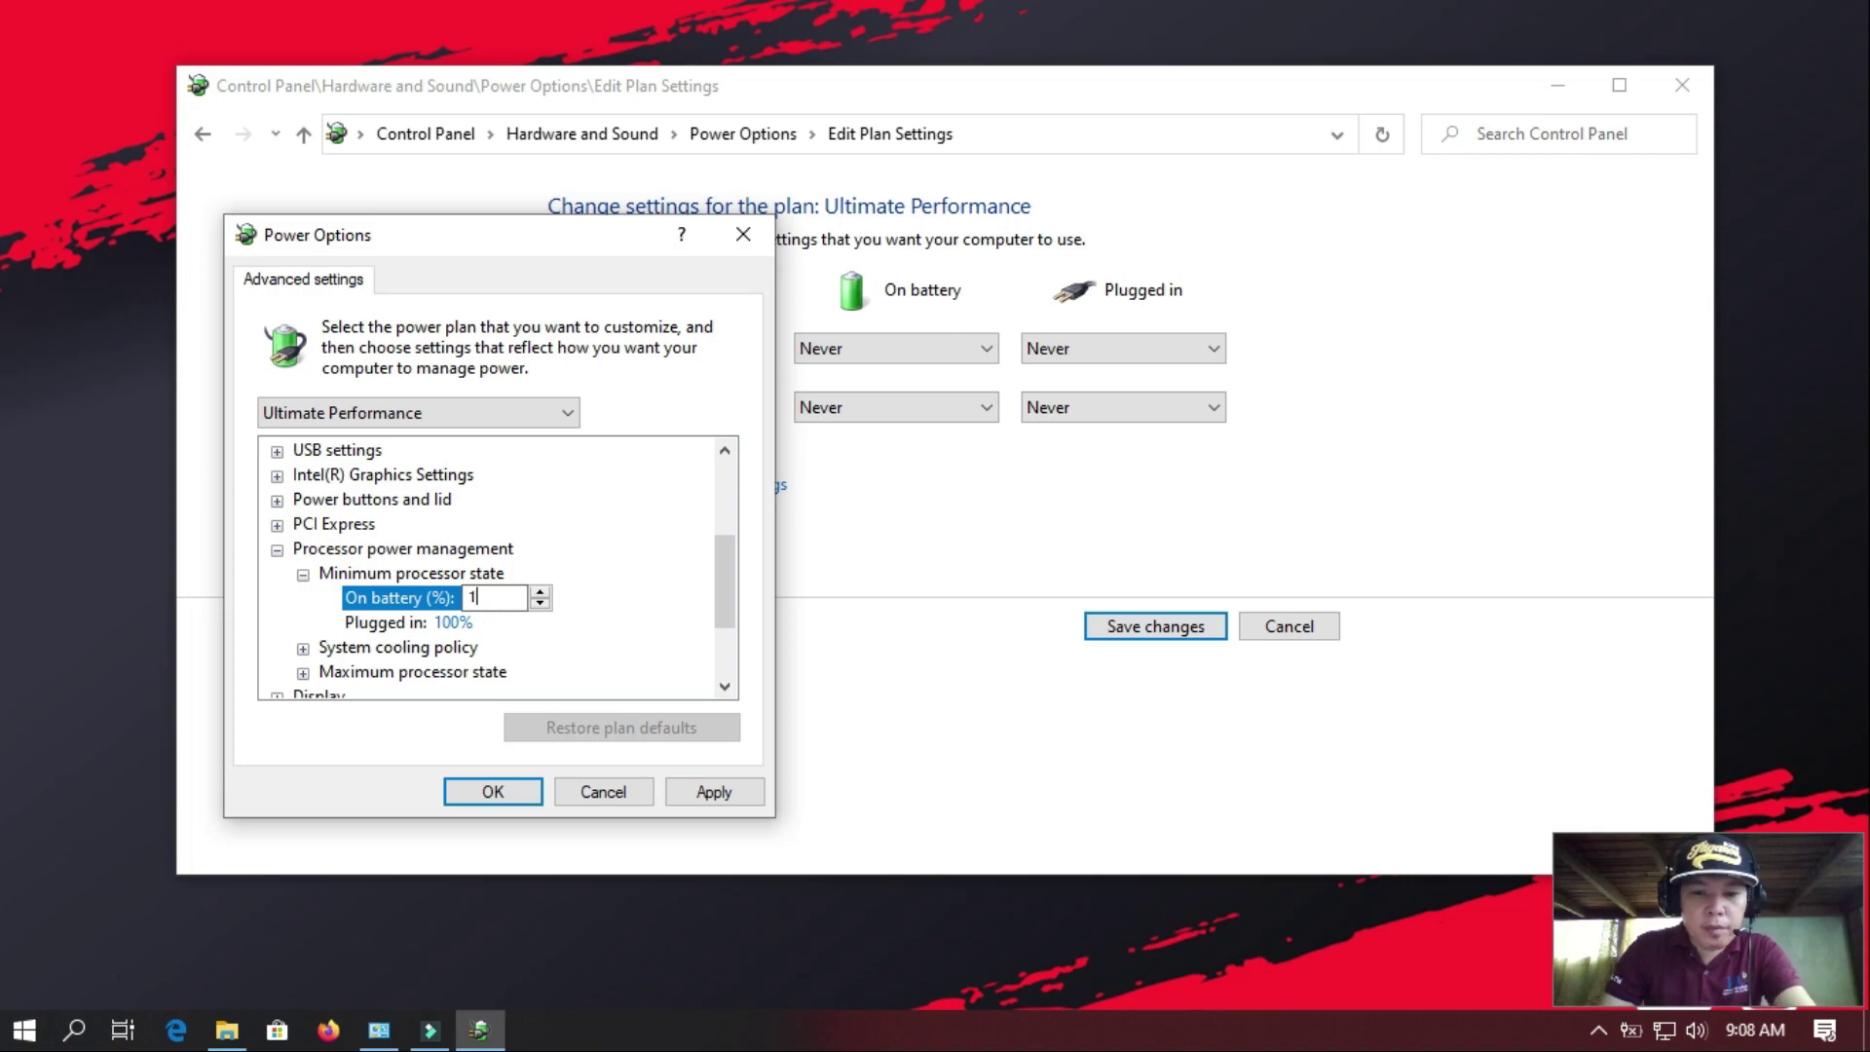
{"action": "type", "text": "00"}
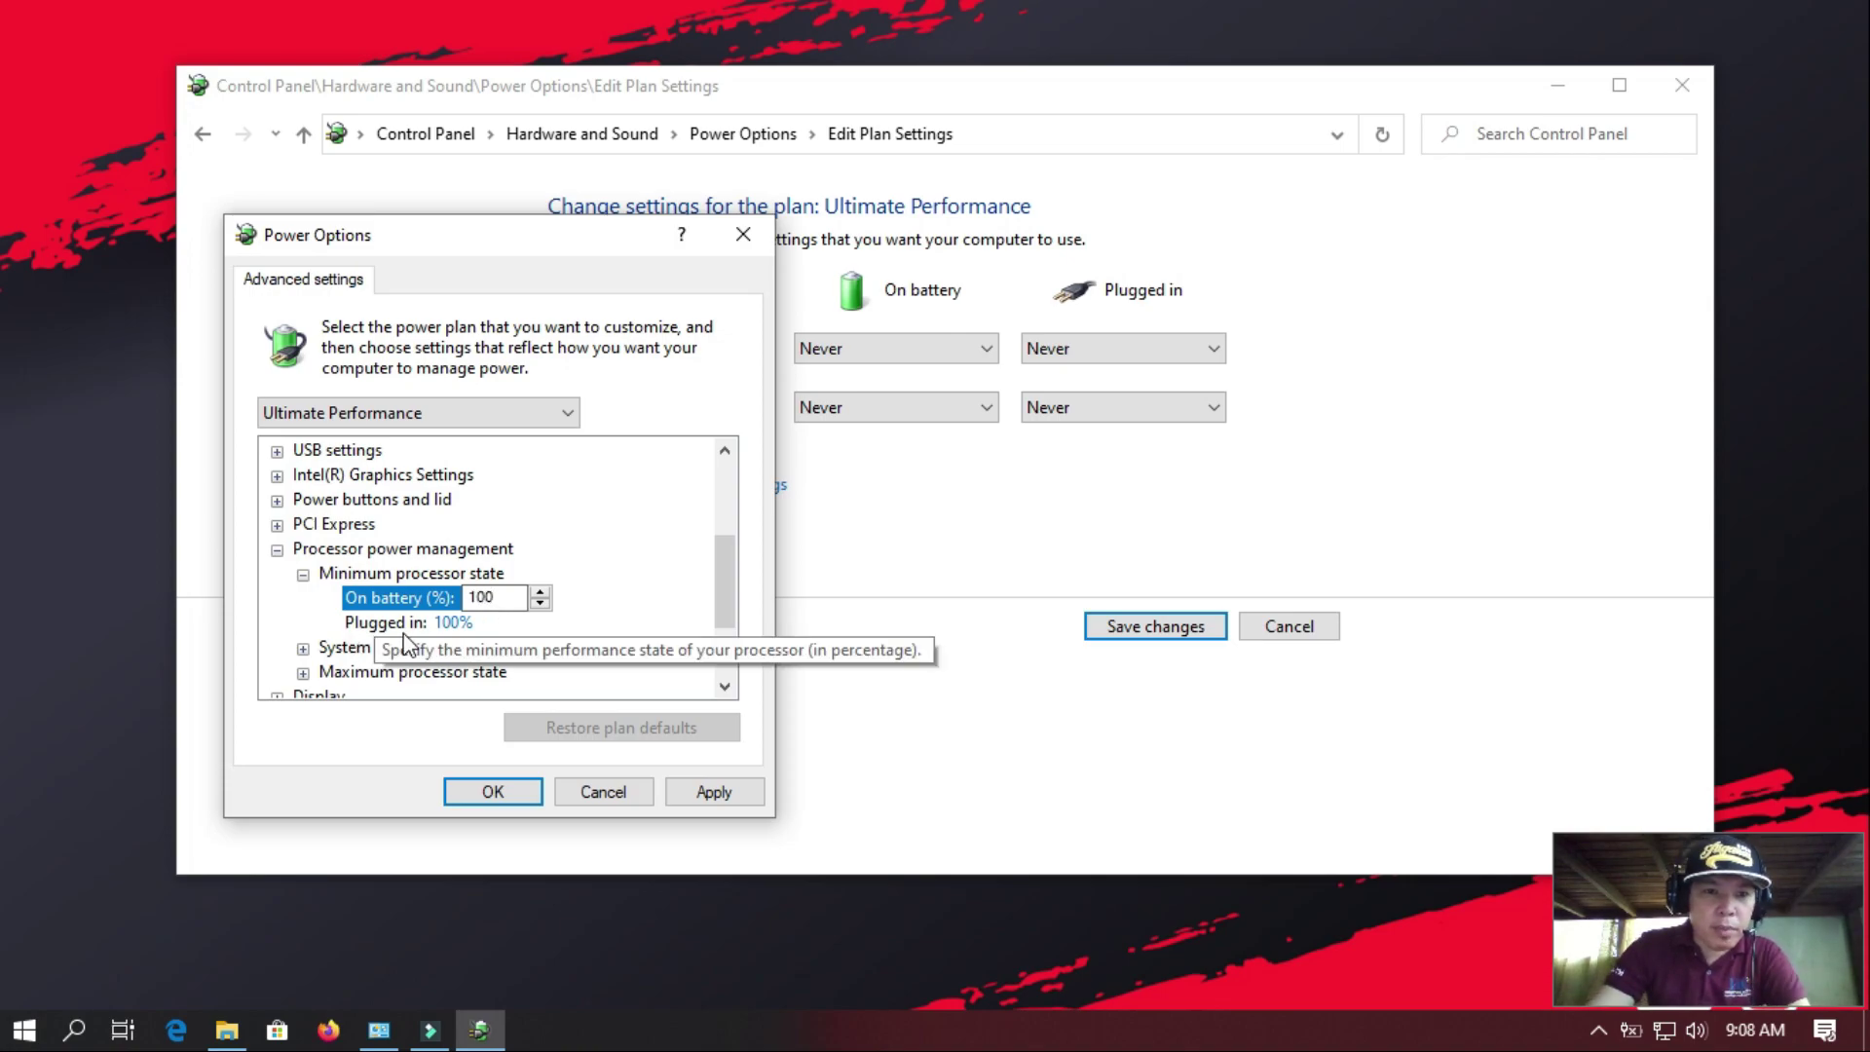
{"action": "left_click", "coordinate": [405, 623]}
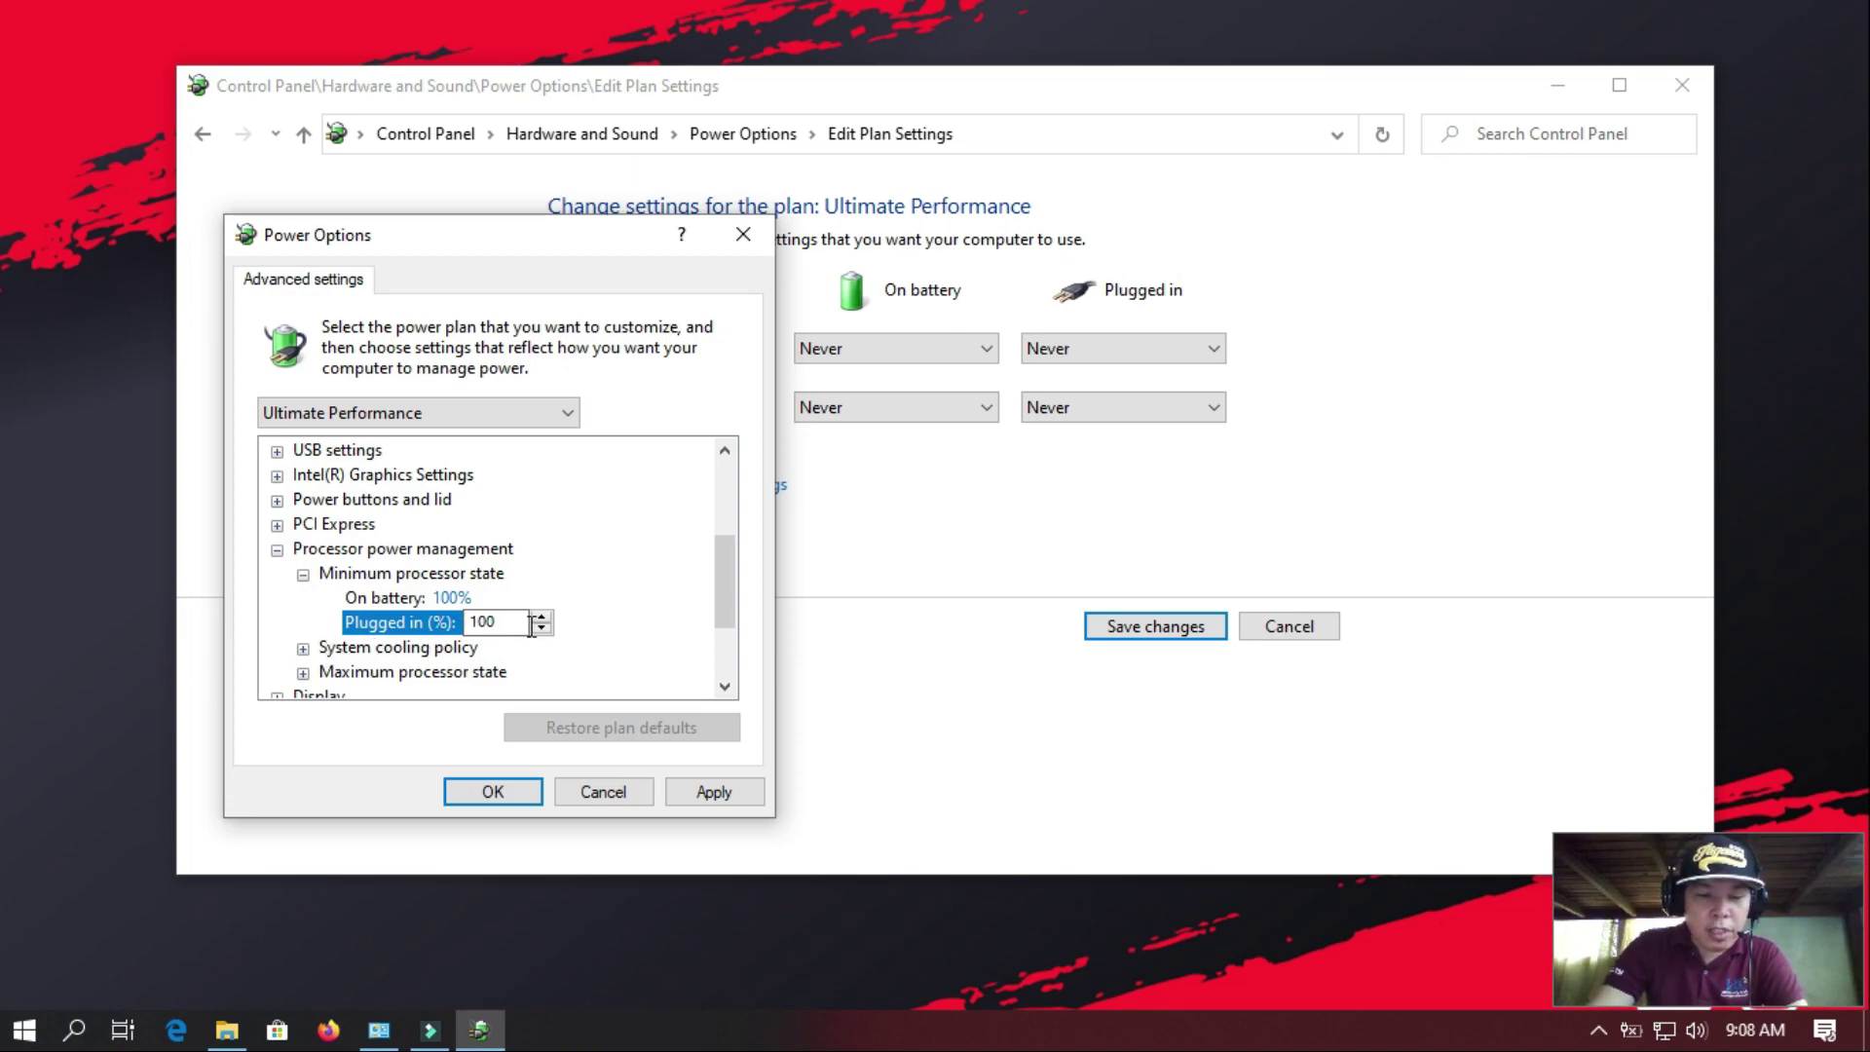
- Set the system cooling policy on battery to Active under processor power management
{"action": "left_click", "coordinate": [303, 648]}
{"action": "scroll", "coordinate": [303, 648], "scroll_direction": "down", "scroll_amount": 1}
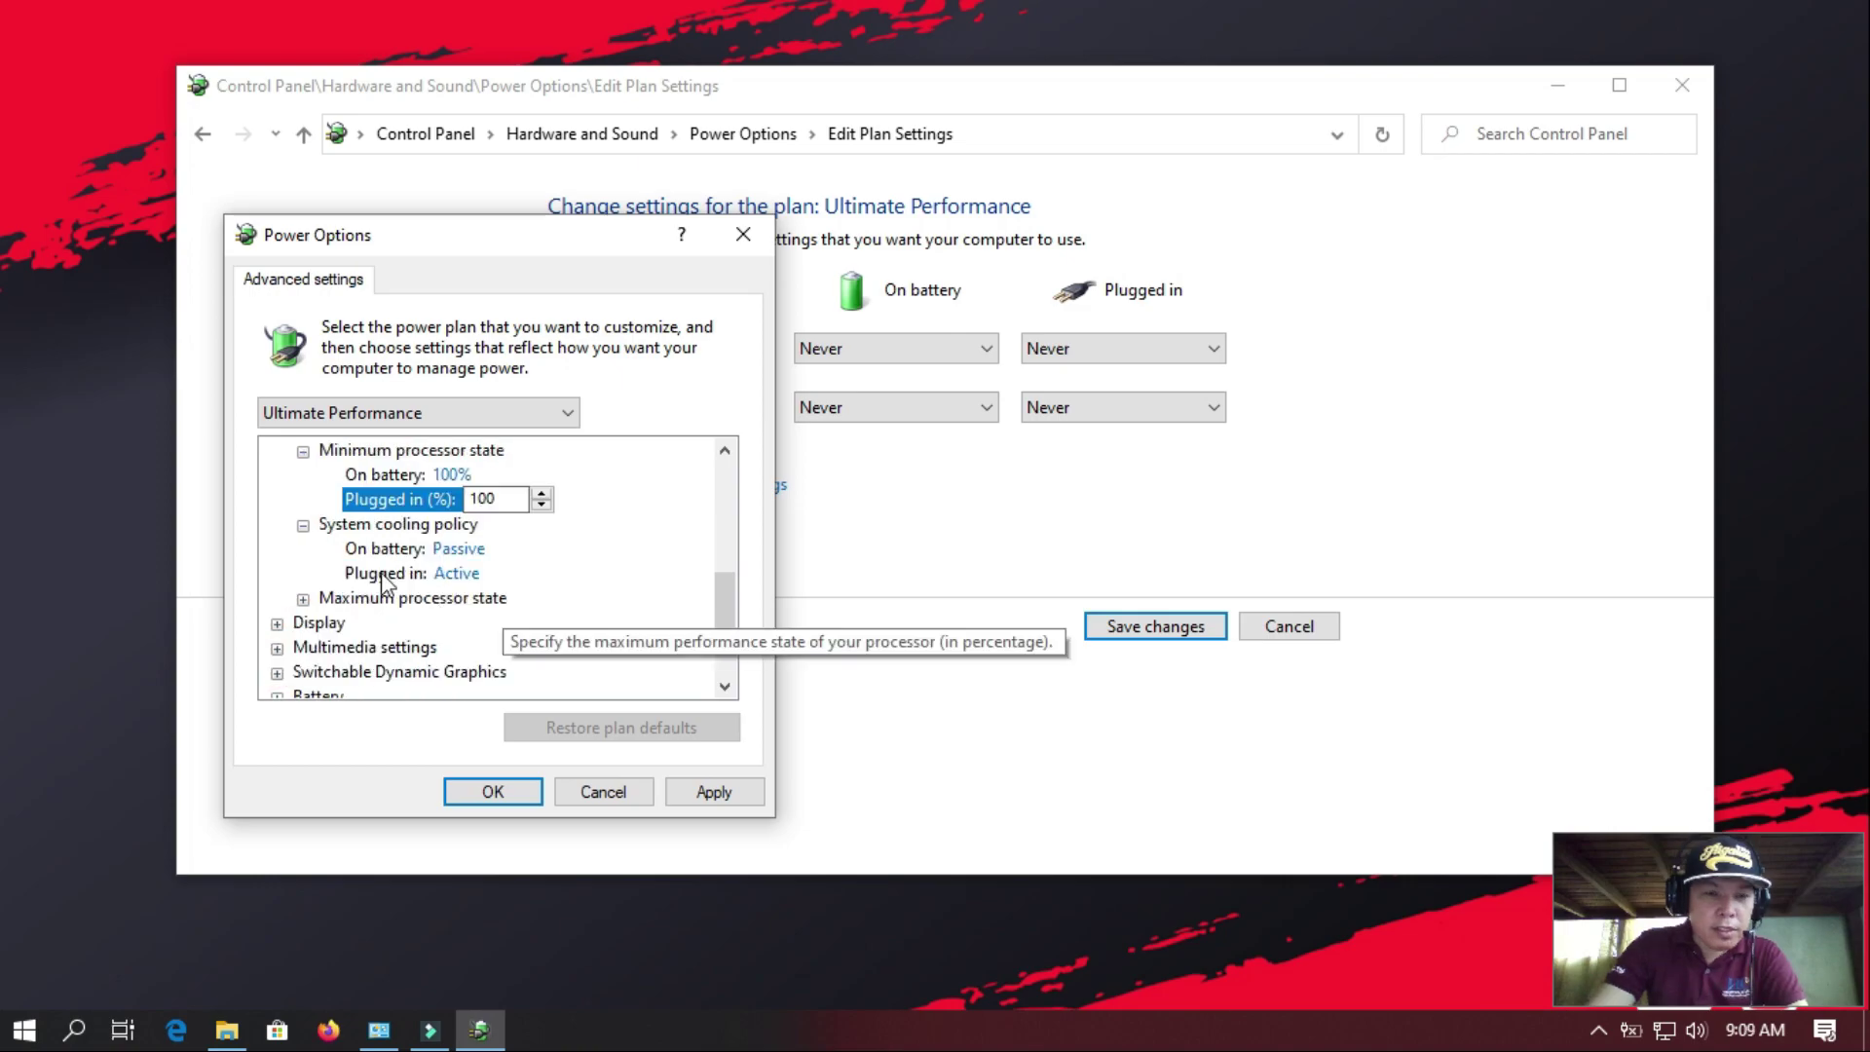
{"action": "left_click", "coordinate": [477, 551]}
{"action": "left_click", "coordinate": [529, 549]}
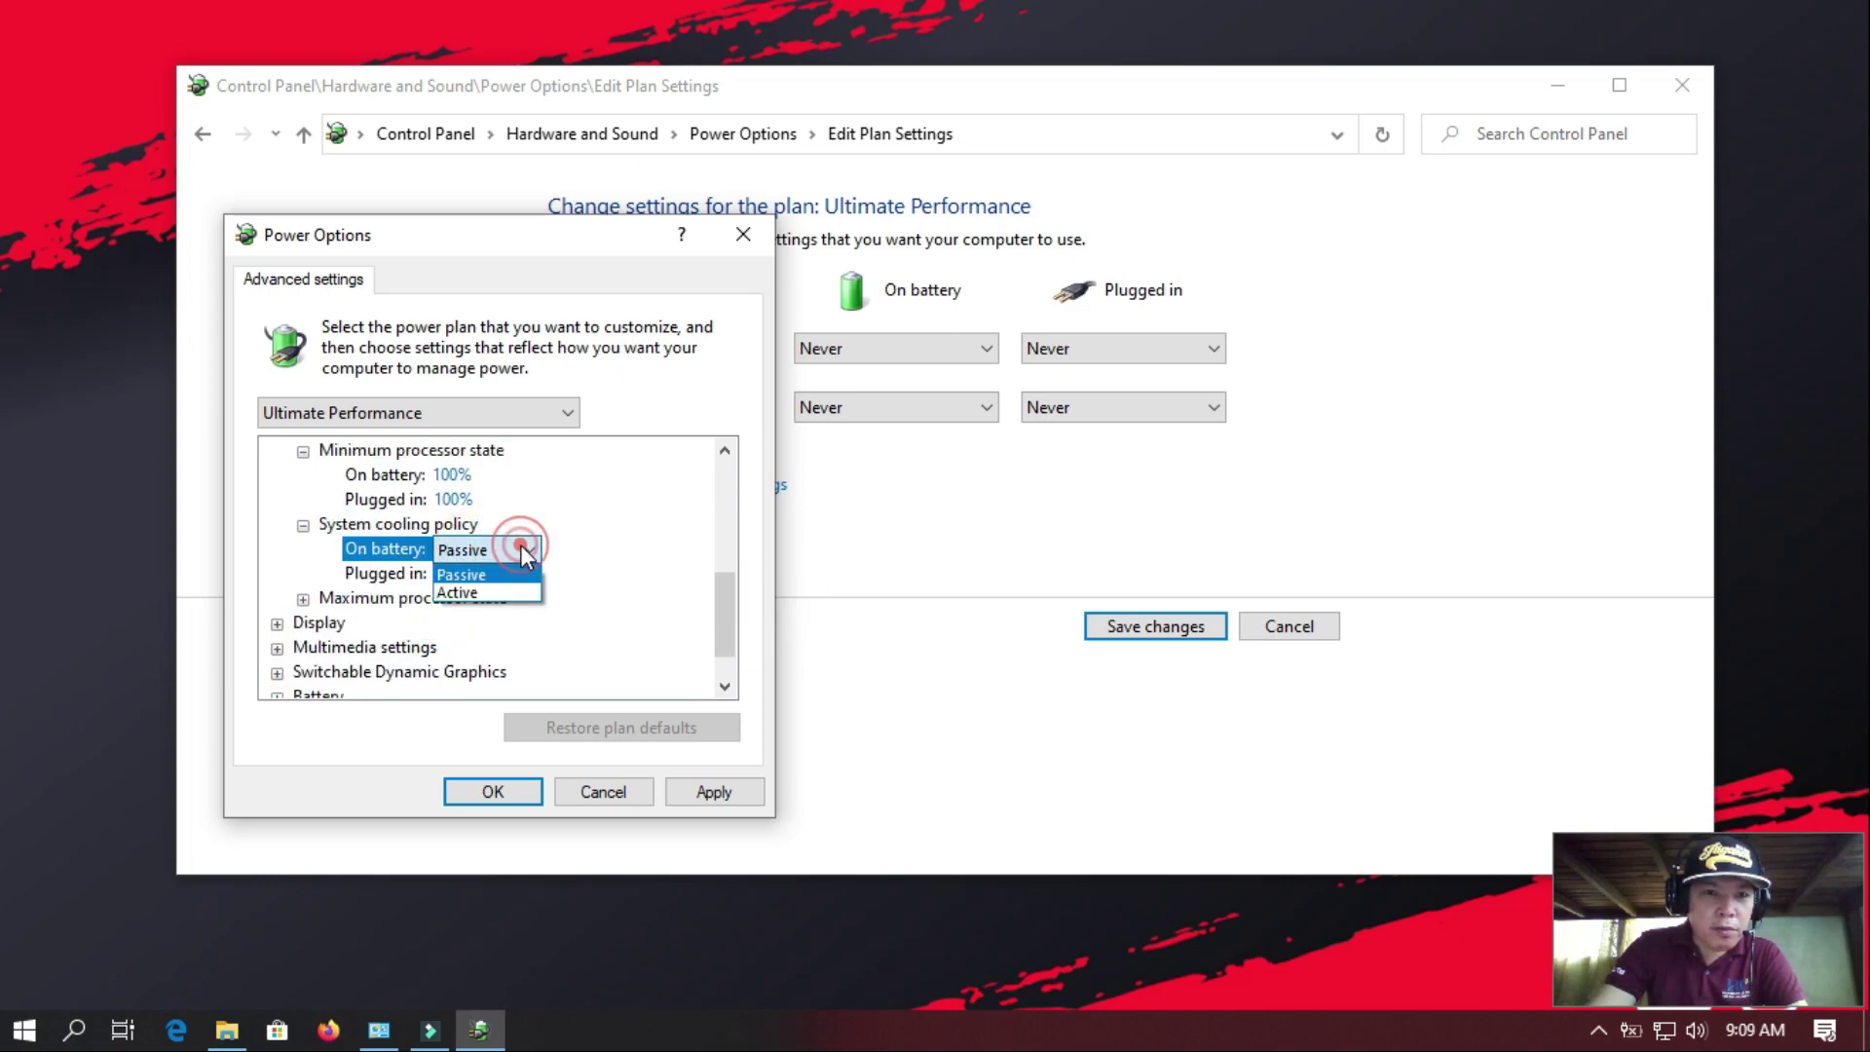
{"action": "left_click", "coordinate": [494, 593]}
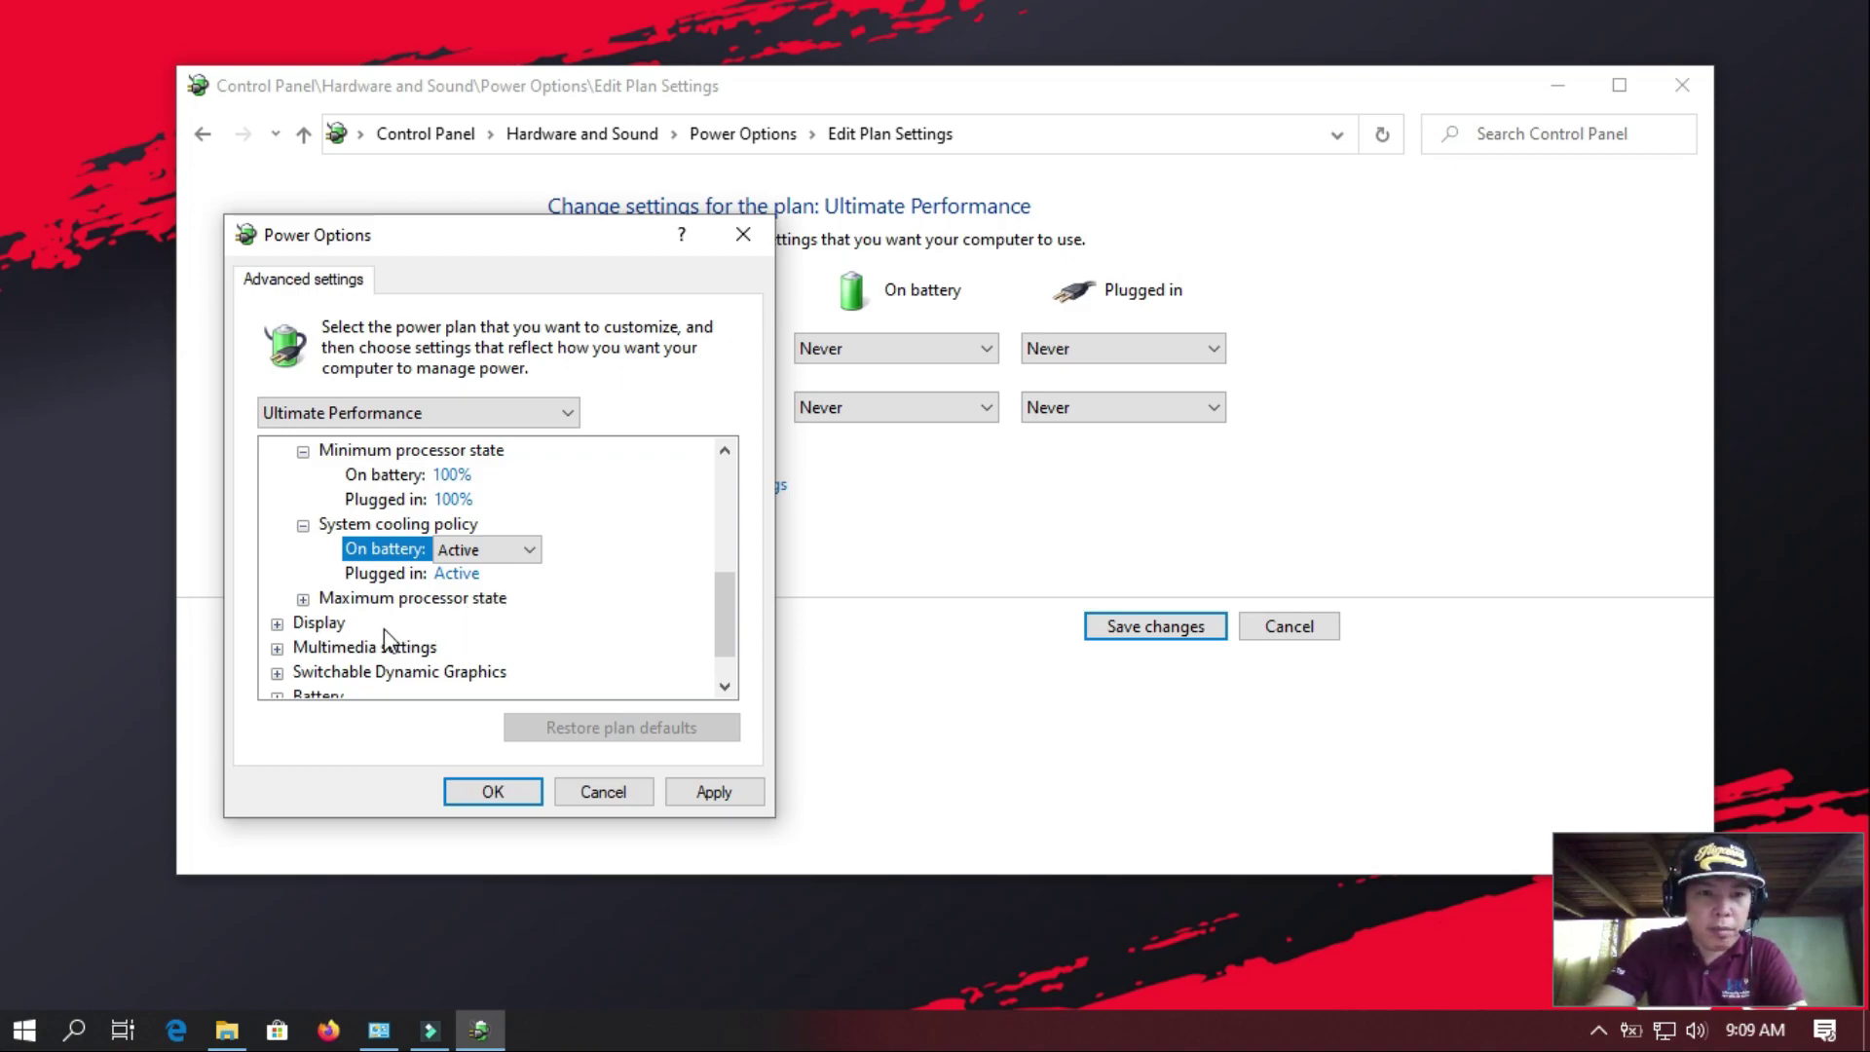
- Check the maximum processor state for battery and plugged-in use, and collapse the processor power management group
{"action": "left_click", "coordinate": [306, 600]}
{"action": "scroll", "coordinate": [448, 579], "scroll_direction": "down", "scroll_amount": 1}
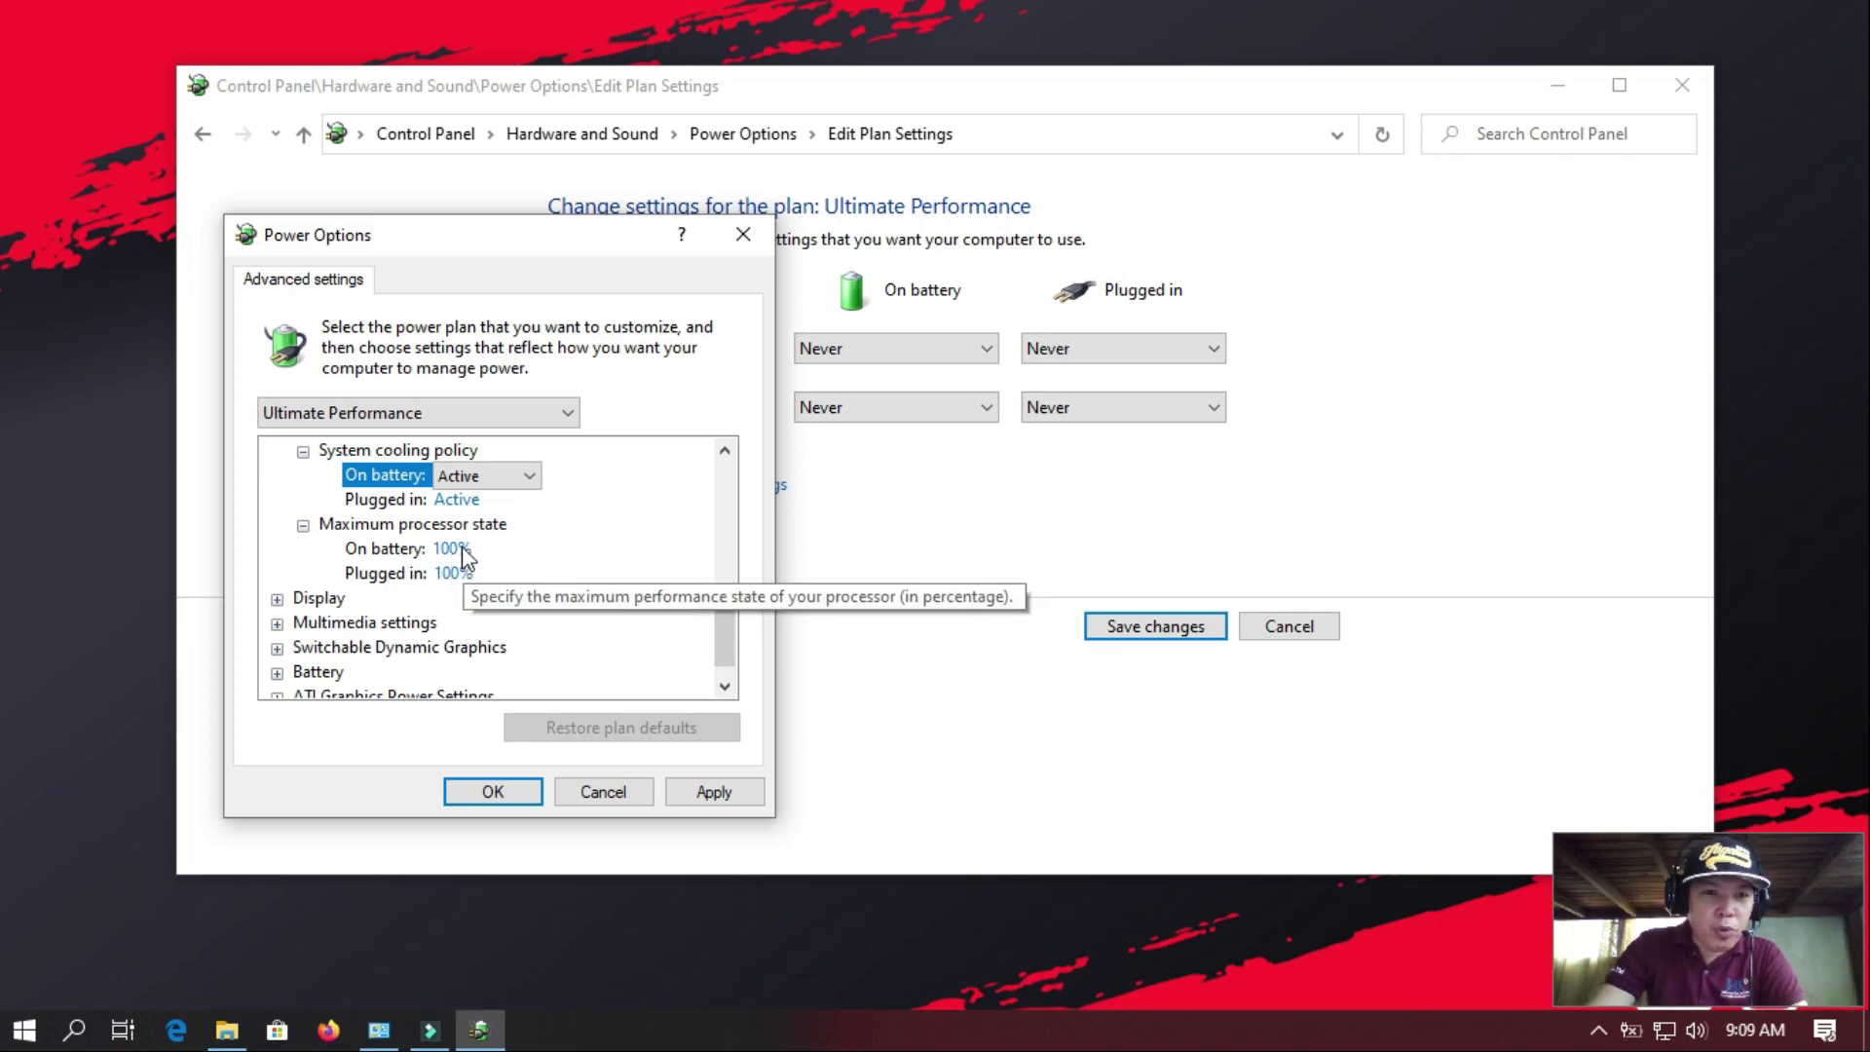
{"action": "left_click", "coordinate": [277, 485]}
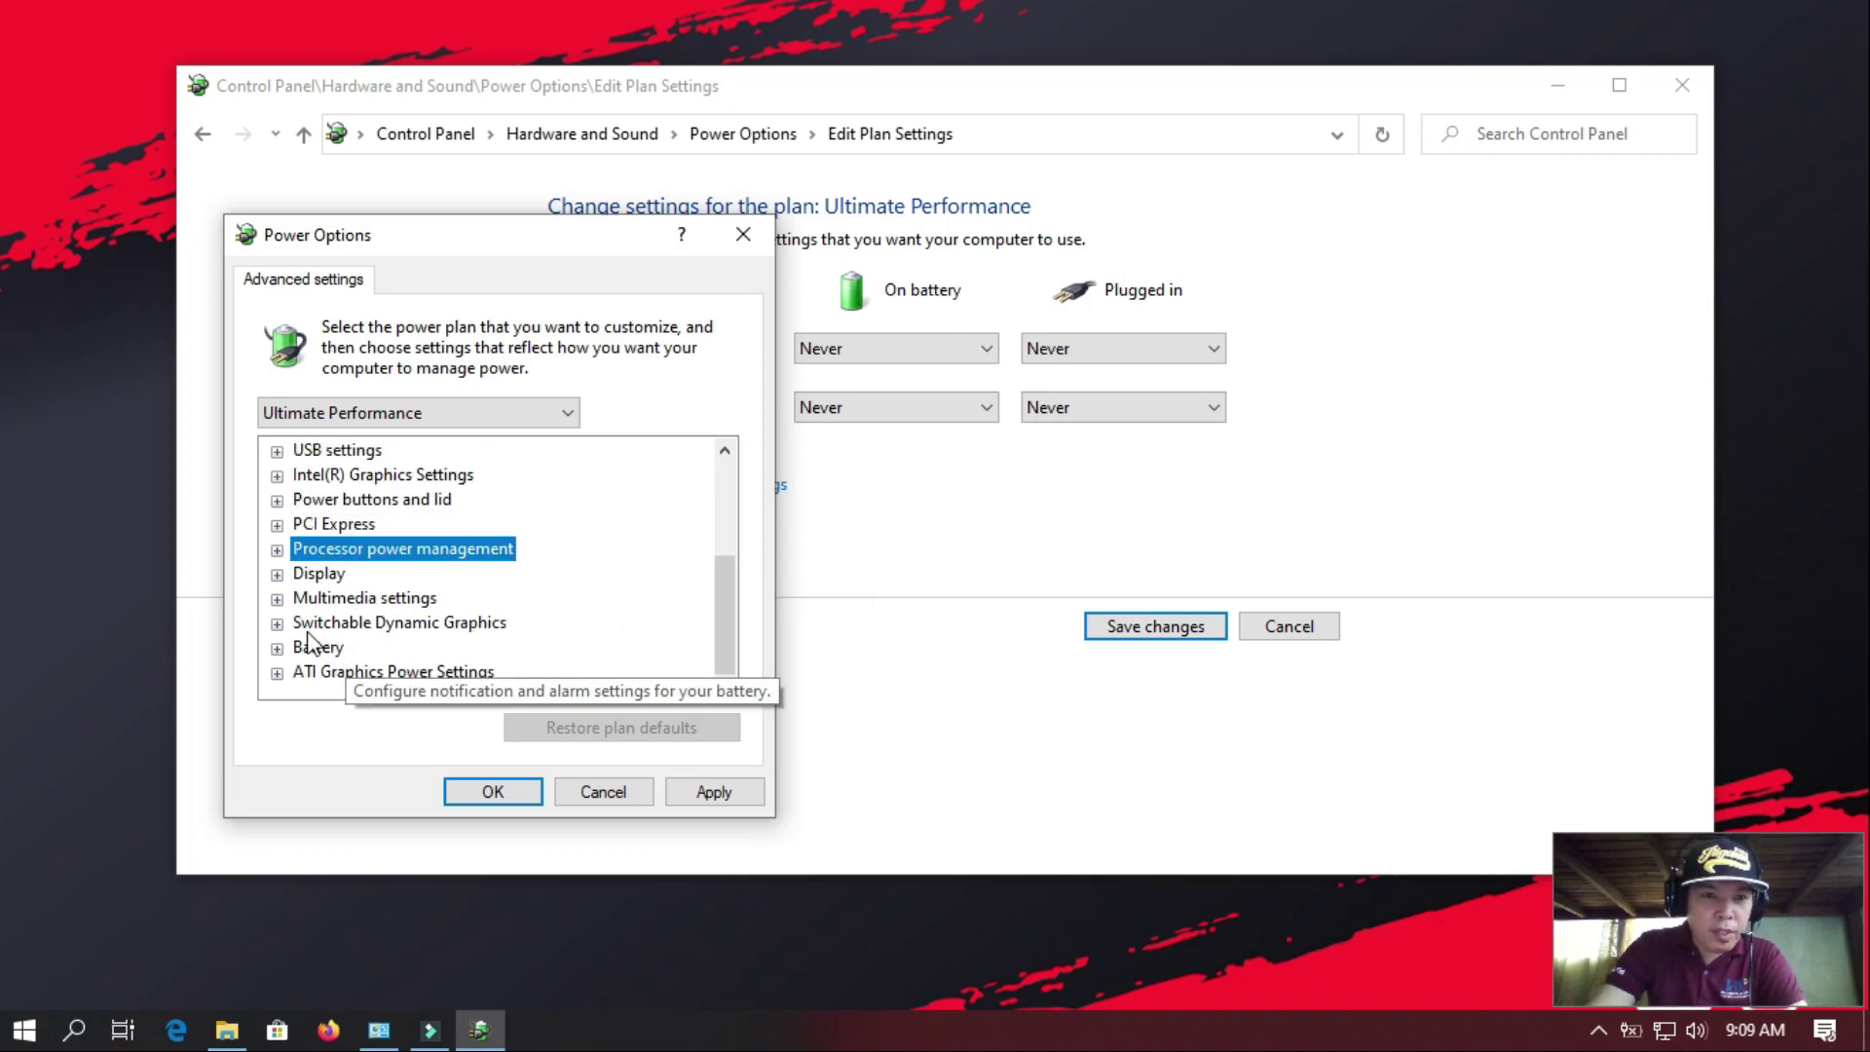
- Set the Switchable Dynamic Graphics global setting on battery to Maximize performance
{"action": "left_click", "coordinate": [278, 624]}
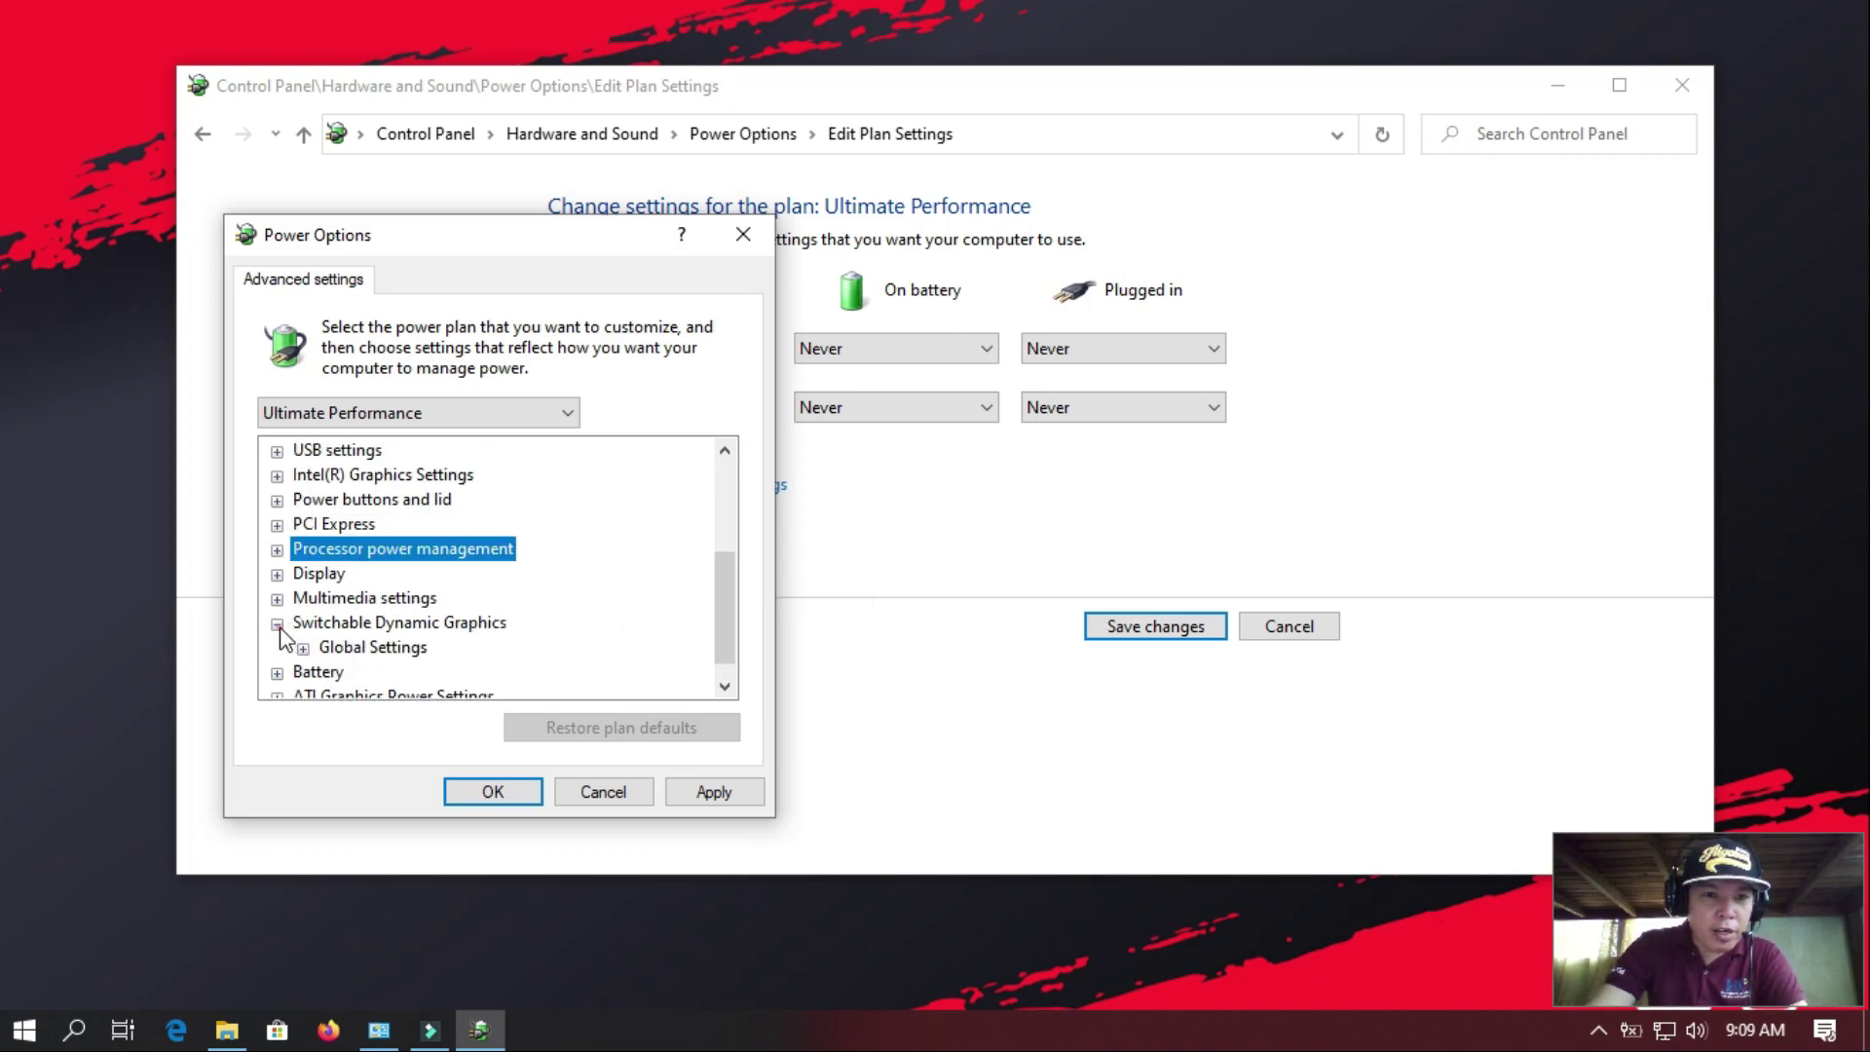
{"action": "left_click", "coordinate": [726, 612]}
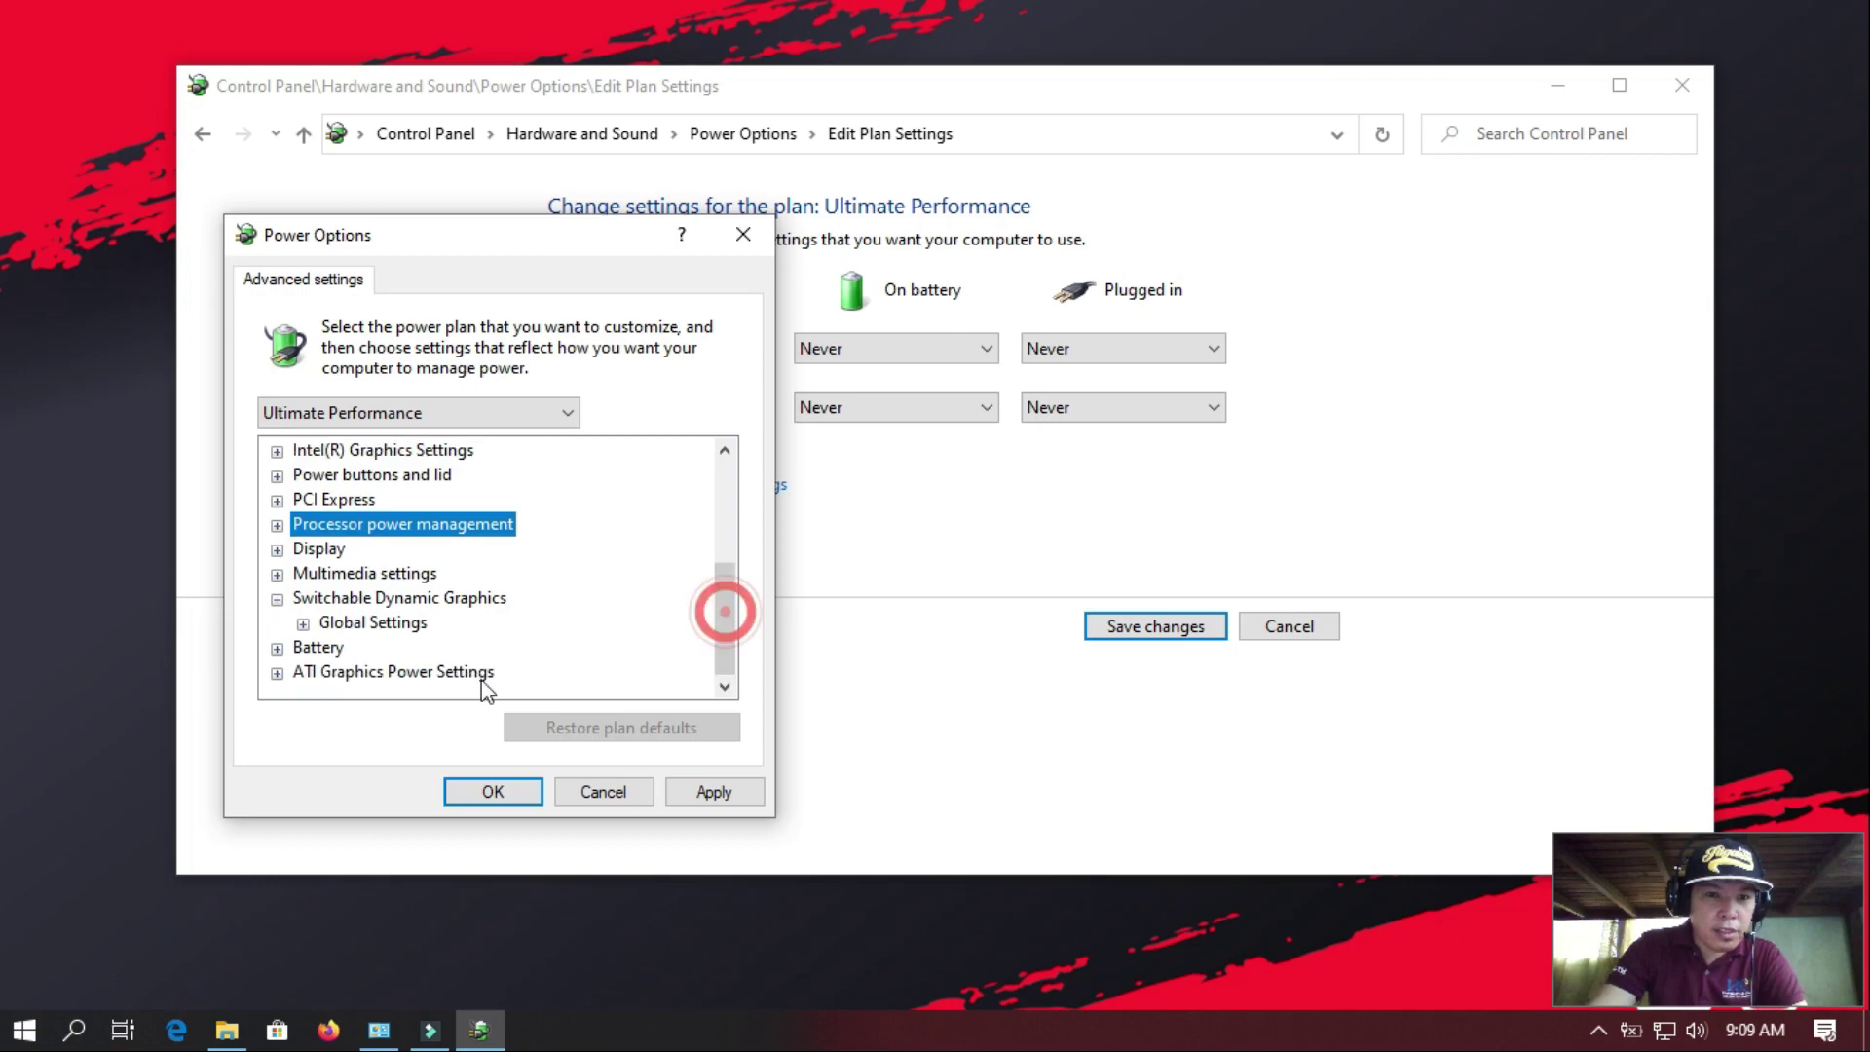
{"action": "left_click", "coordinate": [303, 624]}
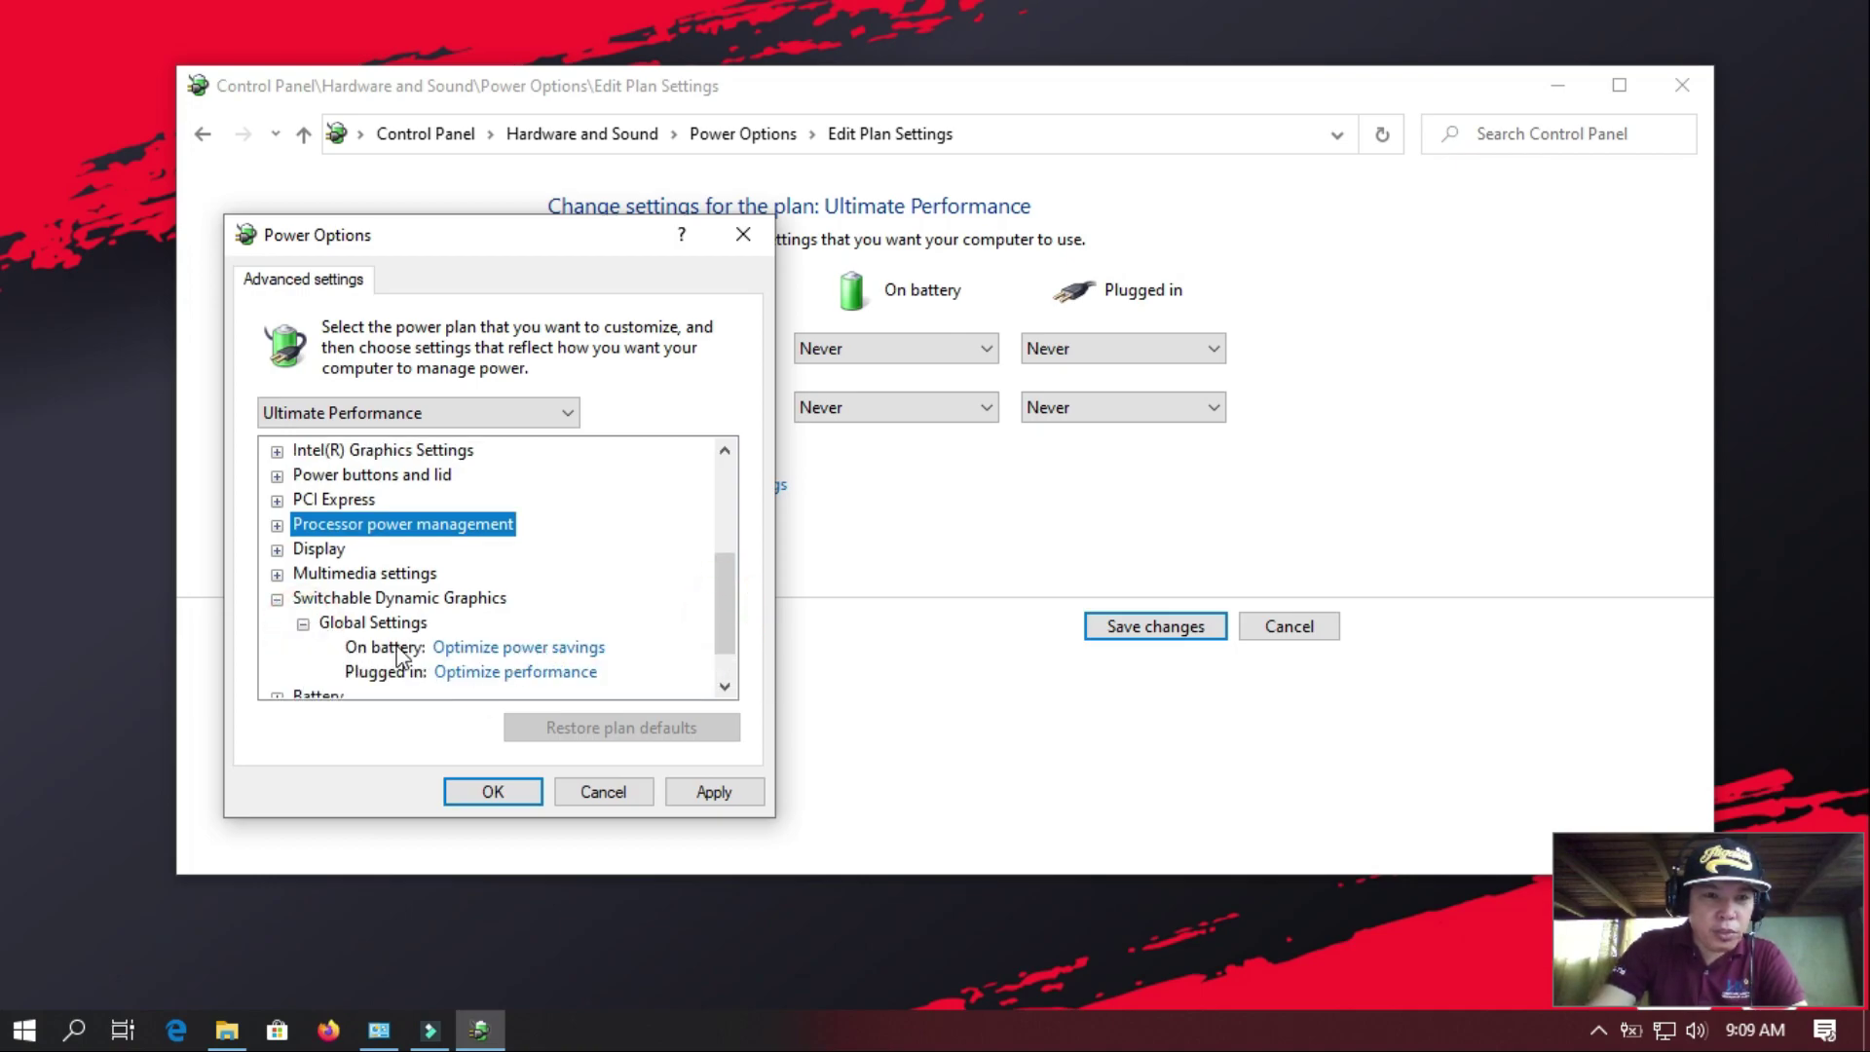
{"action": "left_click", "coordinate": [495, 647]}
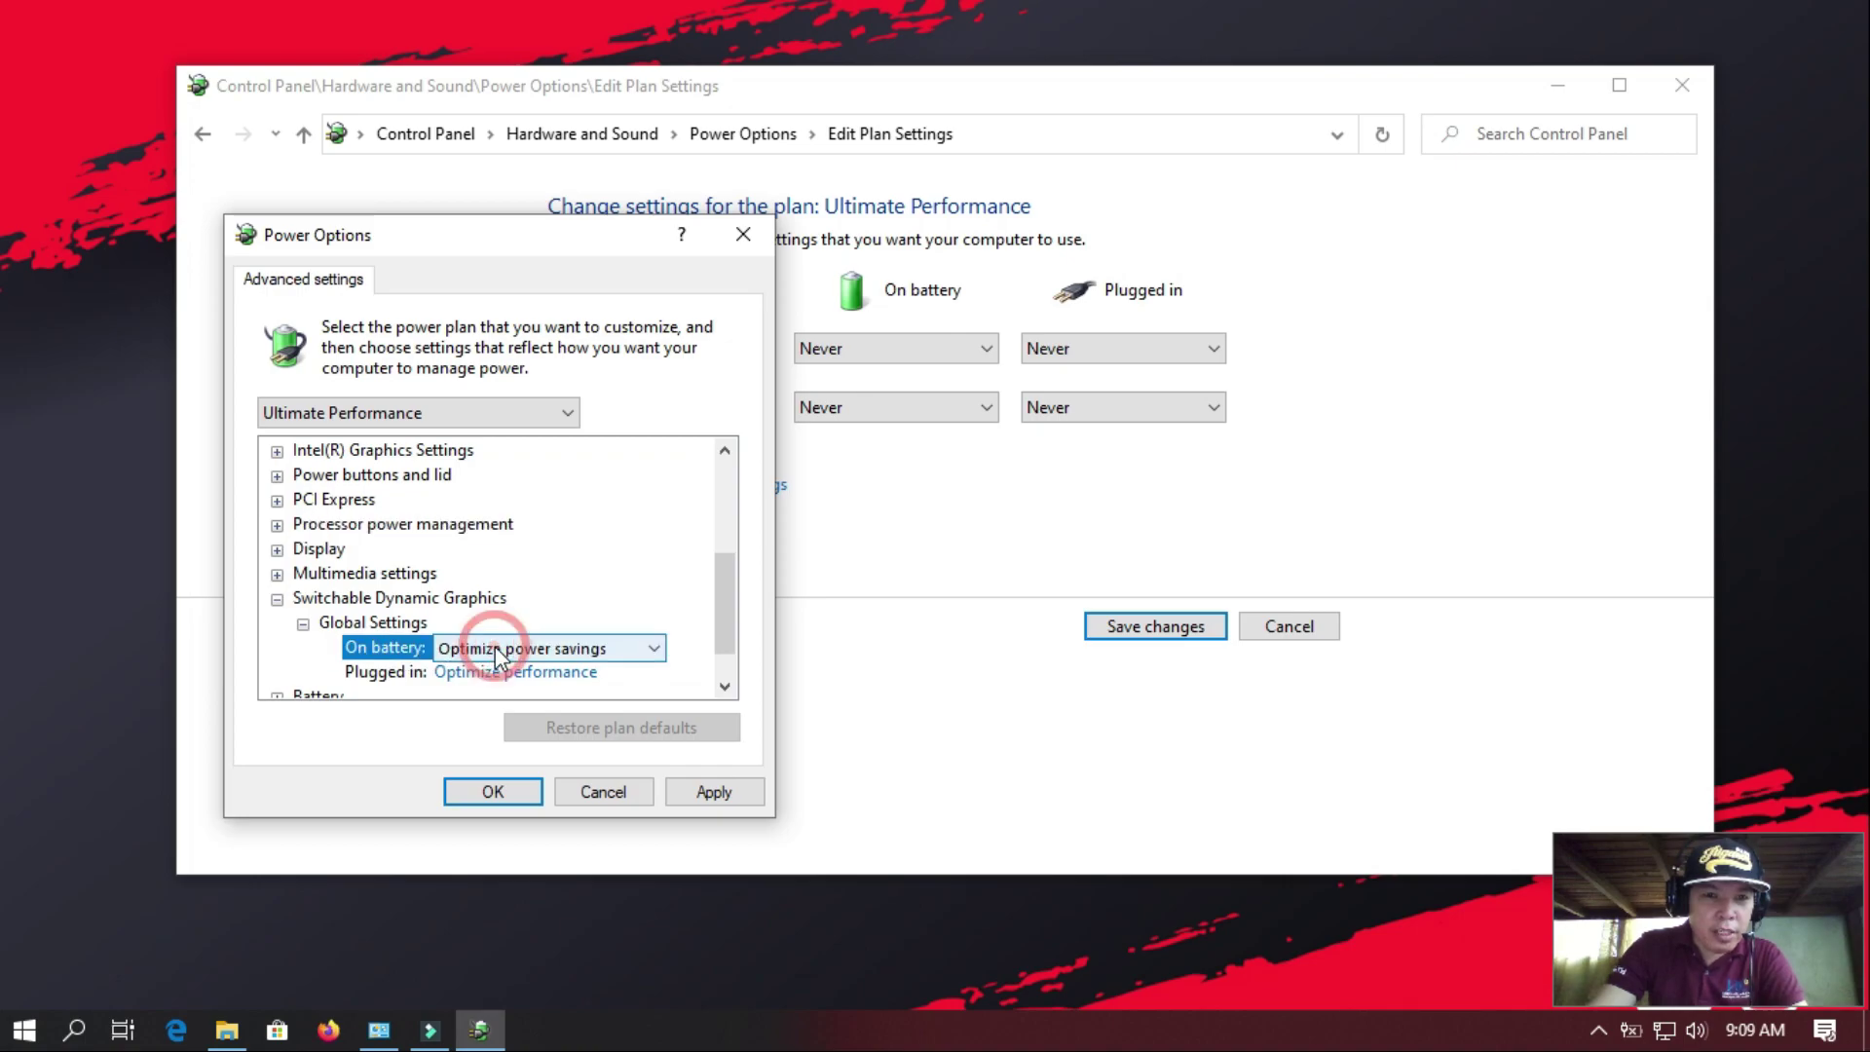
{"action": "left_click", "coordinate": [494, 647]}
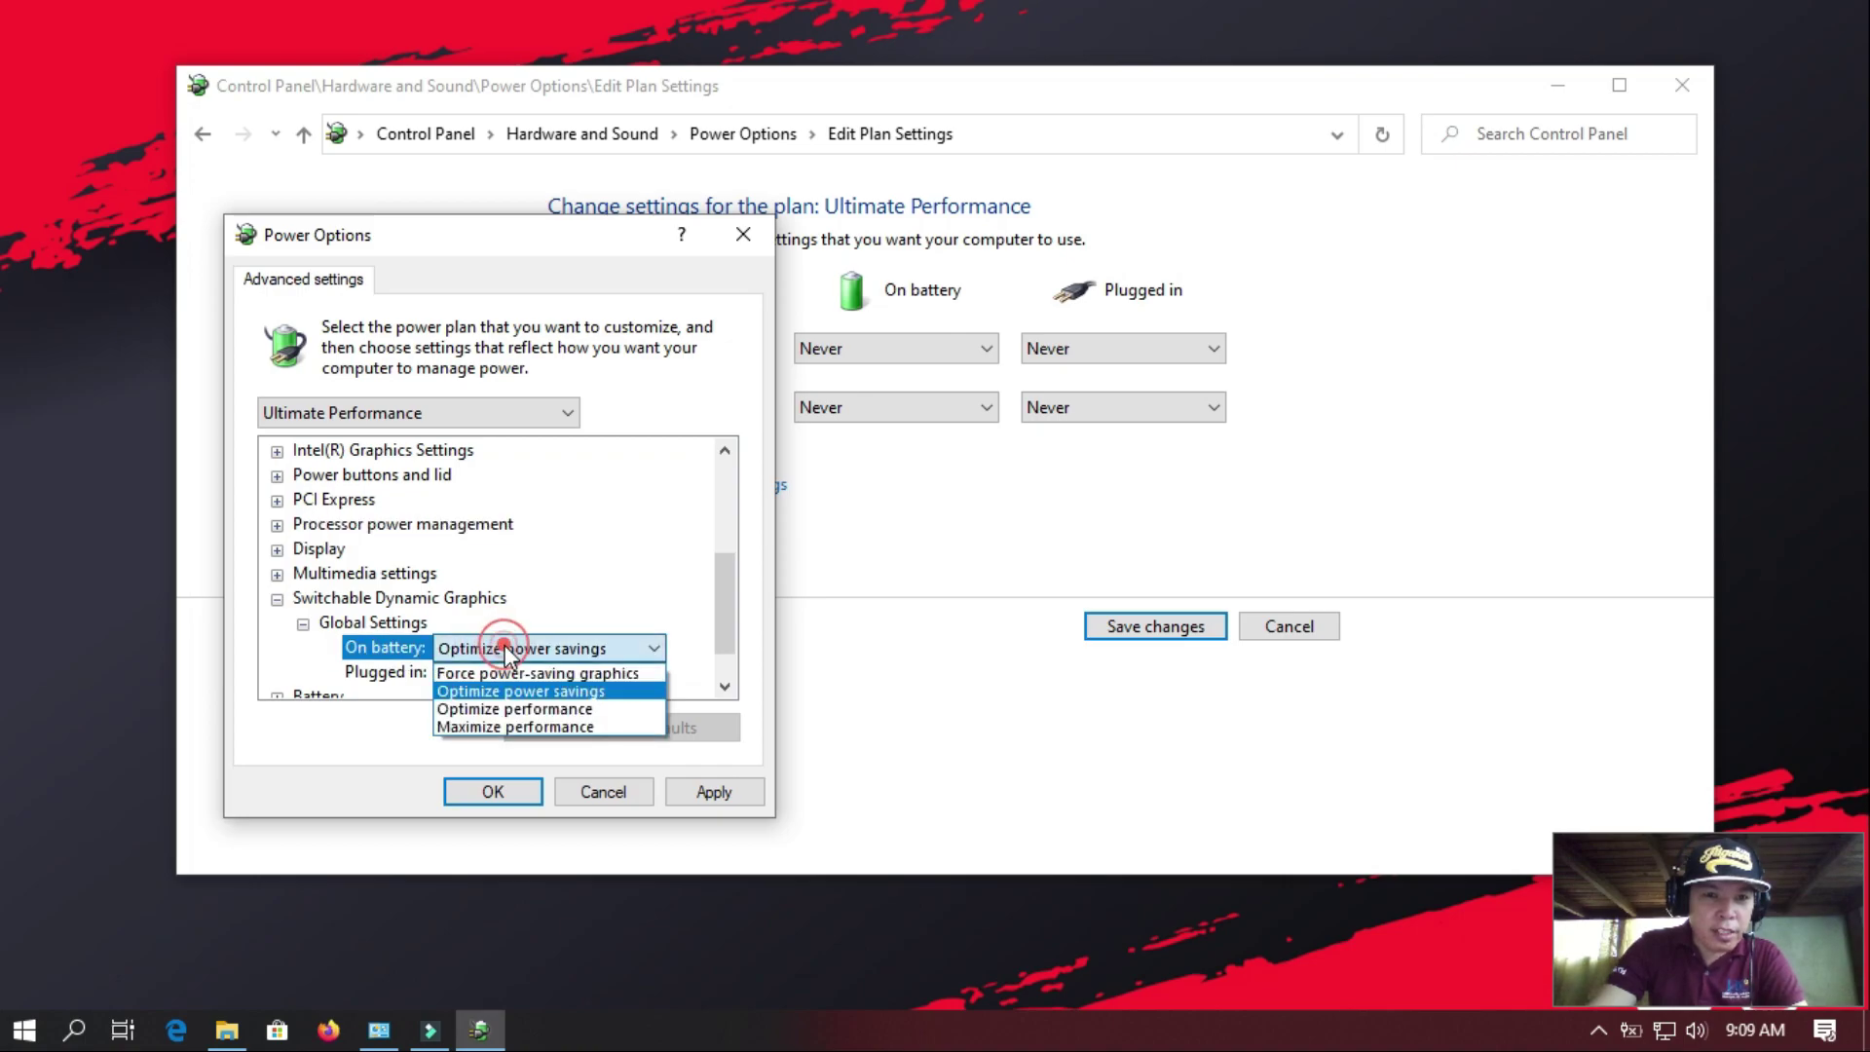
{"action": "left_click", "coordinate": [527, 727]}
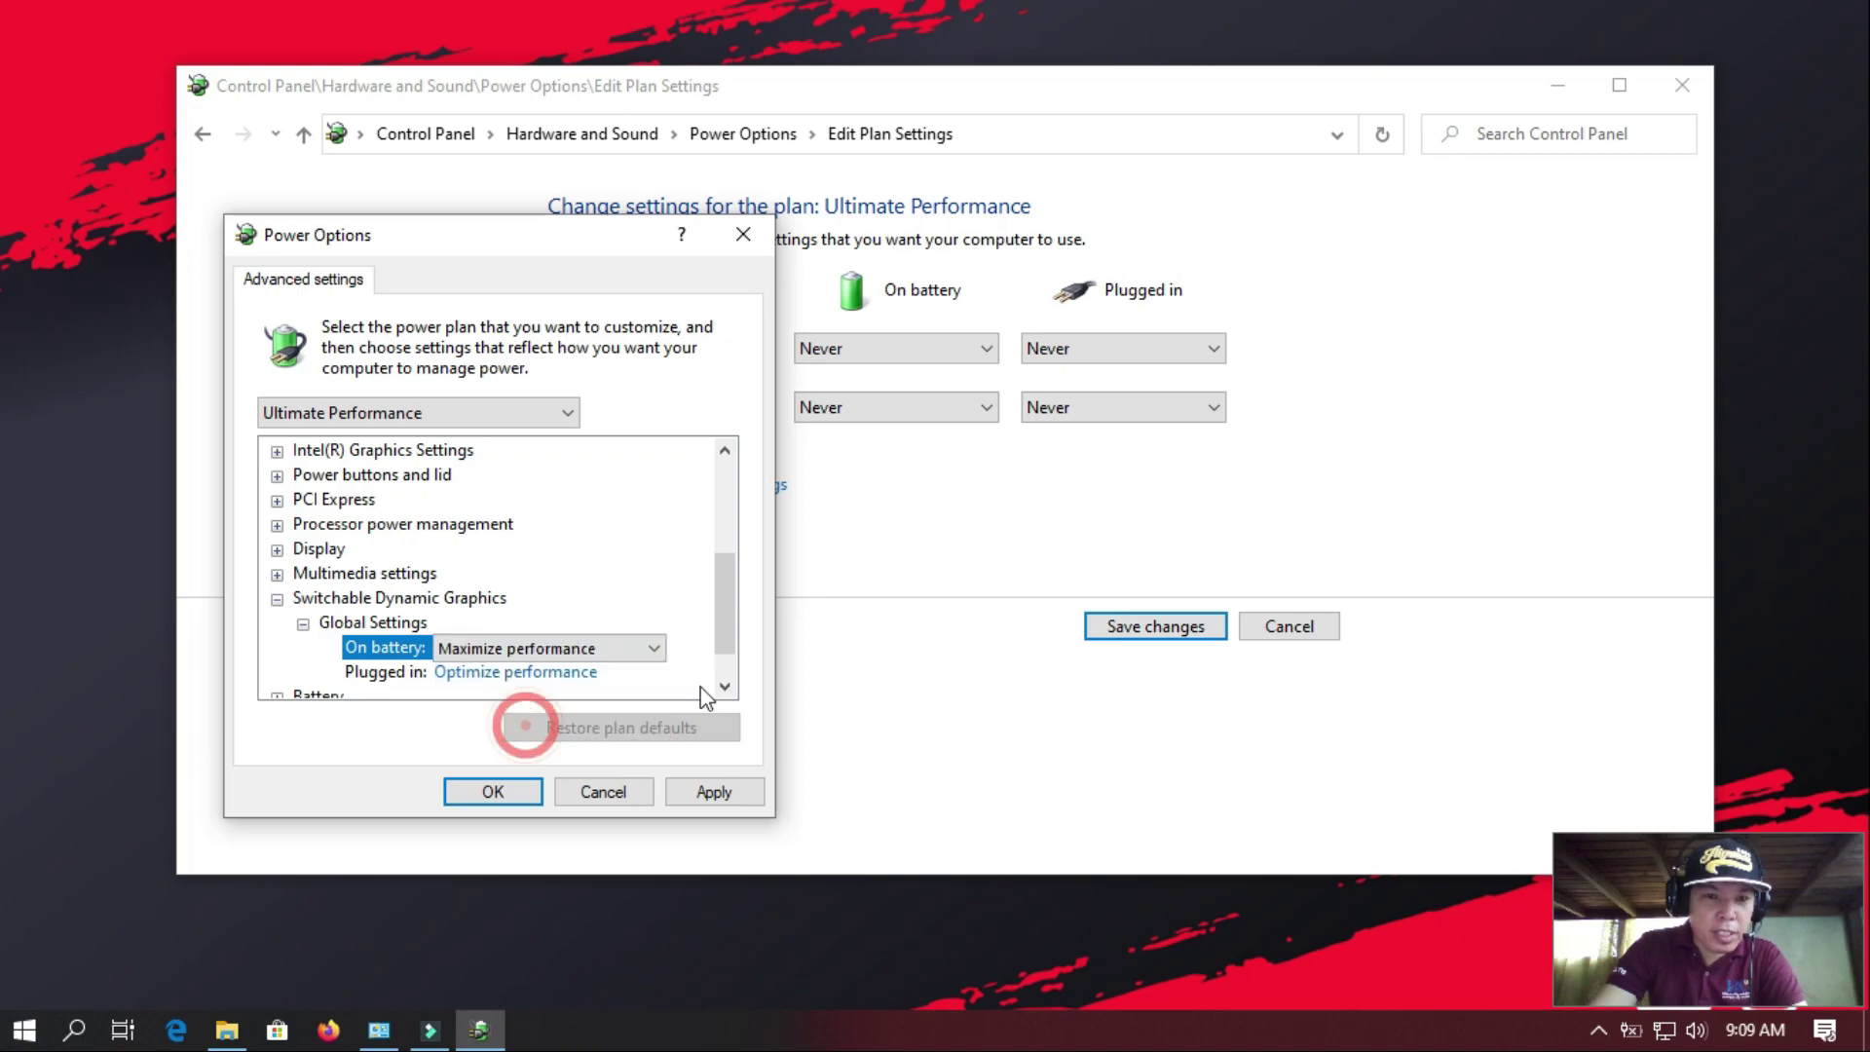
- Set the Switchable Dynamic Graphics global setting for plugged in to Maximize performance and collapse the group
{"action": "scroll", "coordinate": [502, 670], "scroll_direction": "down", "scroll_amount": 1}
{"action": "left_click", "coordinate": [526, 625]}
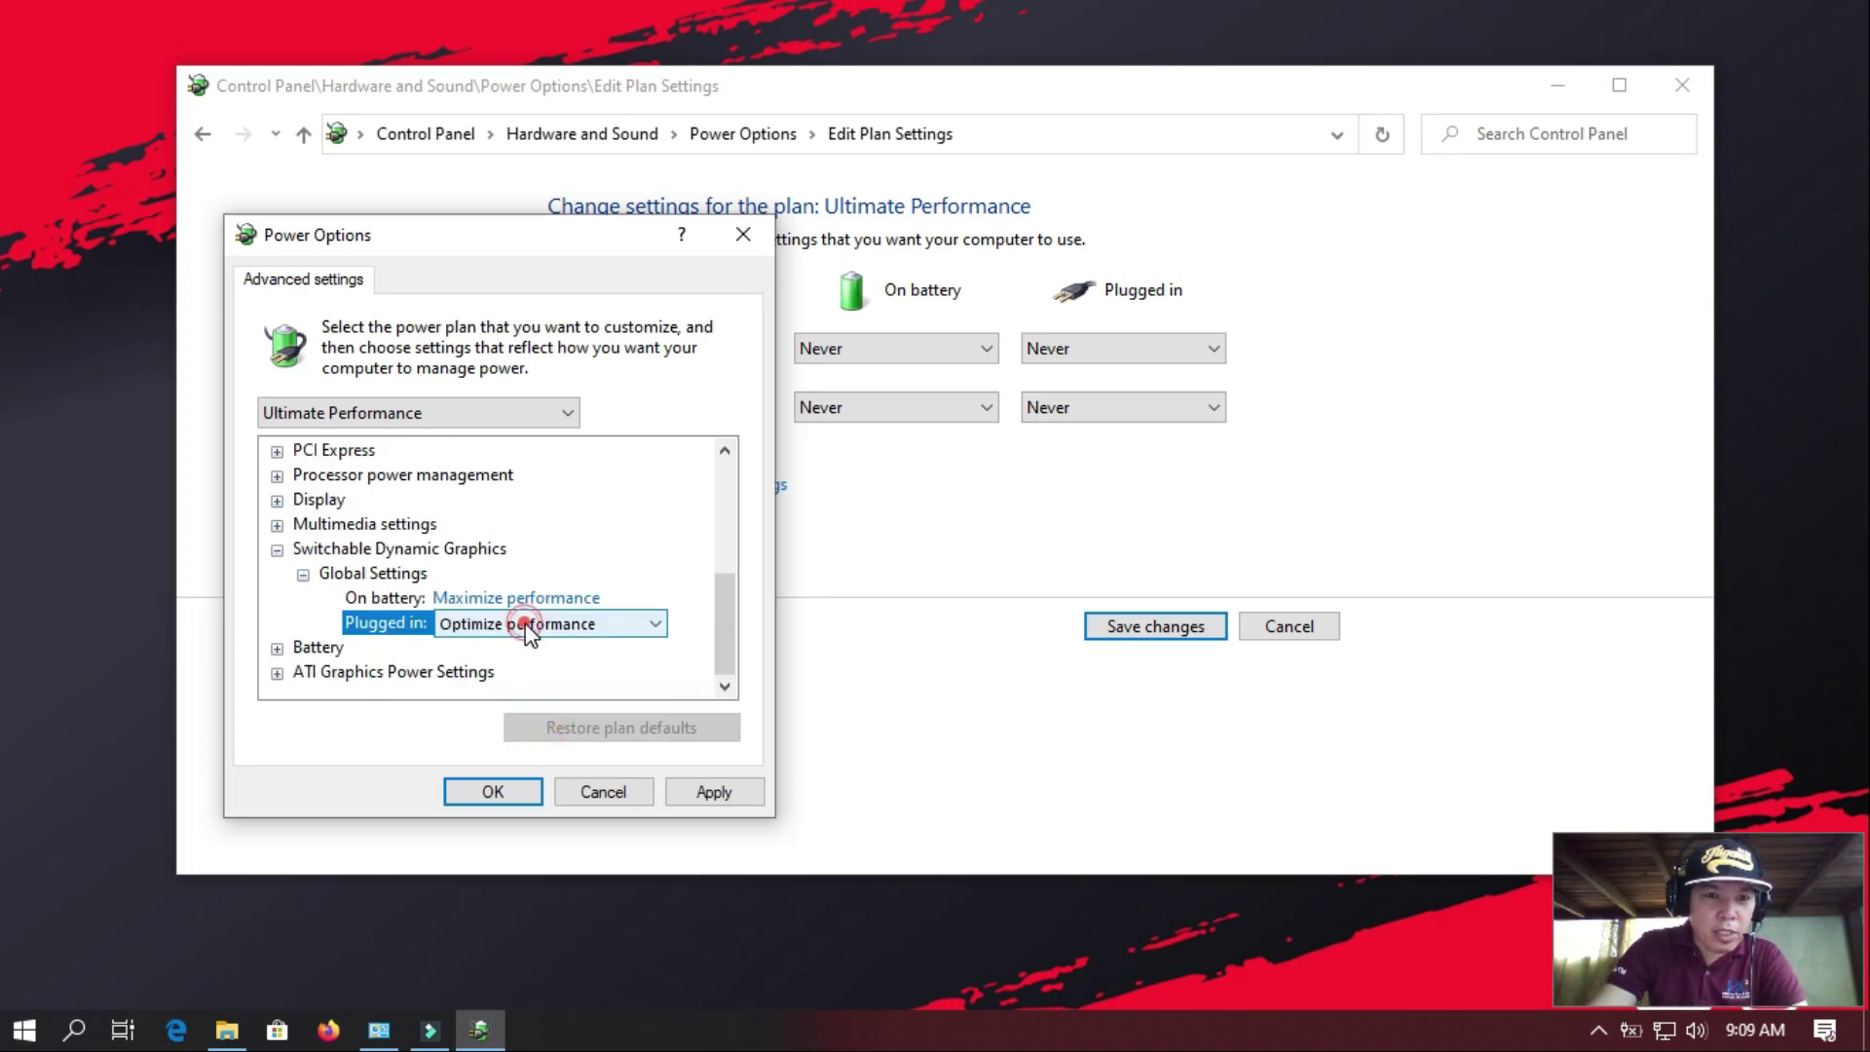
{"action": "left_click", "coordinate": [523, 627]}
{"action": "left_click", "coordinate": [519, 701]}
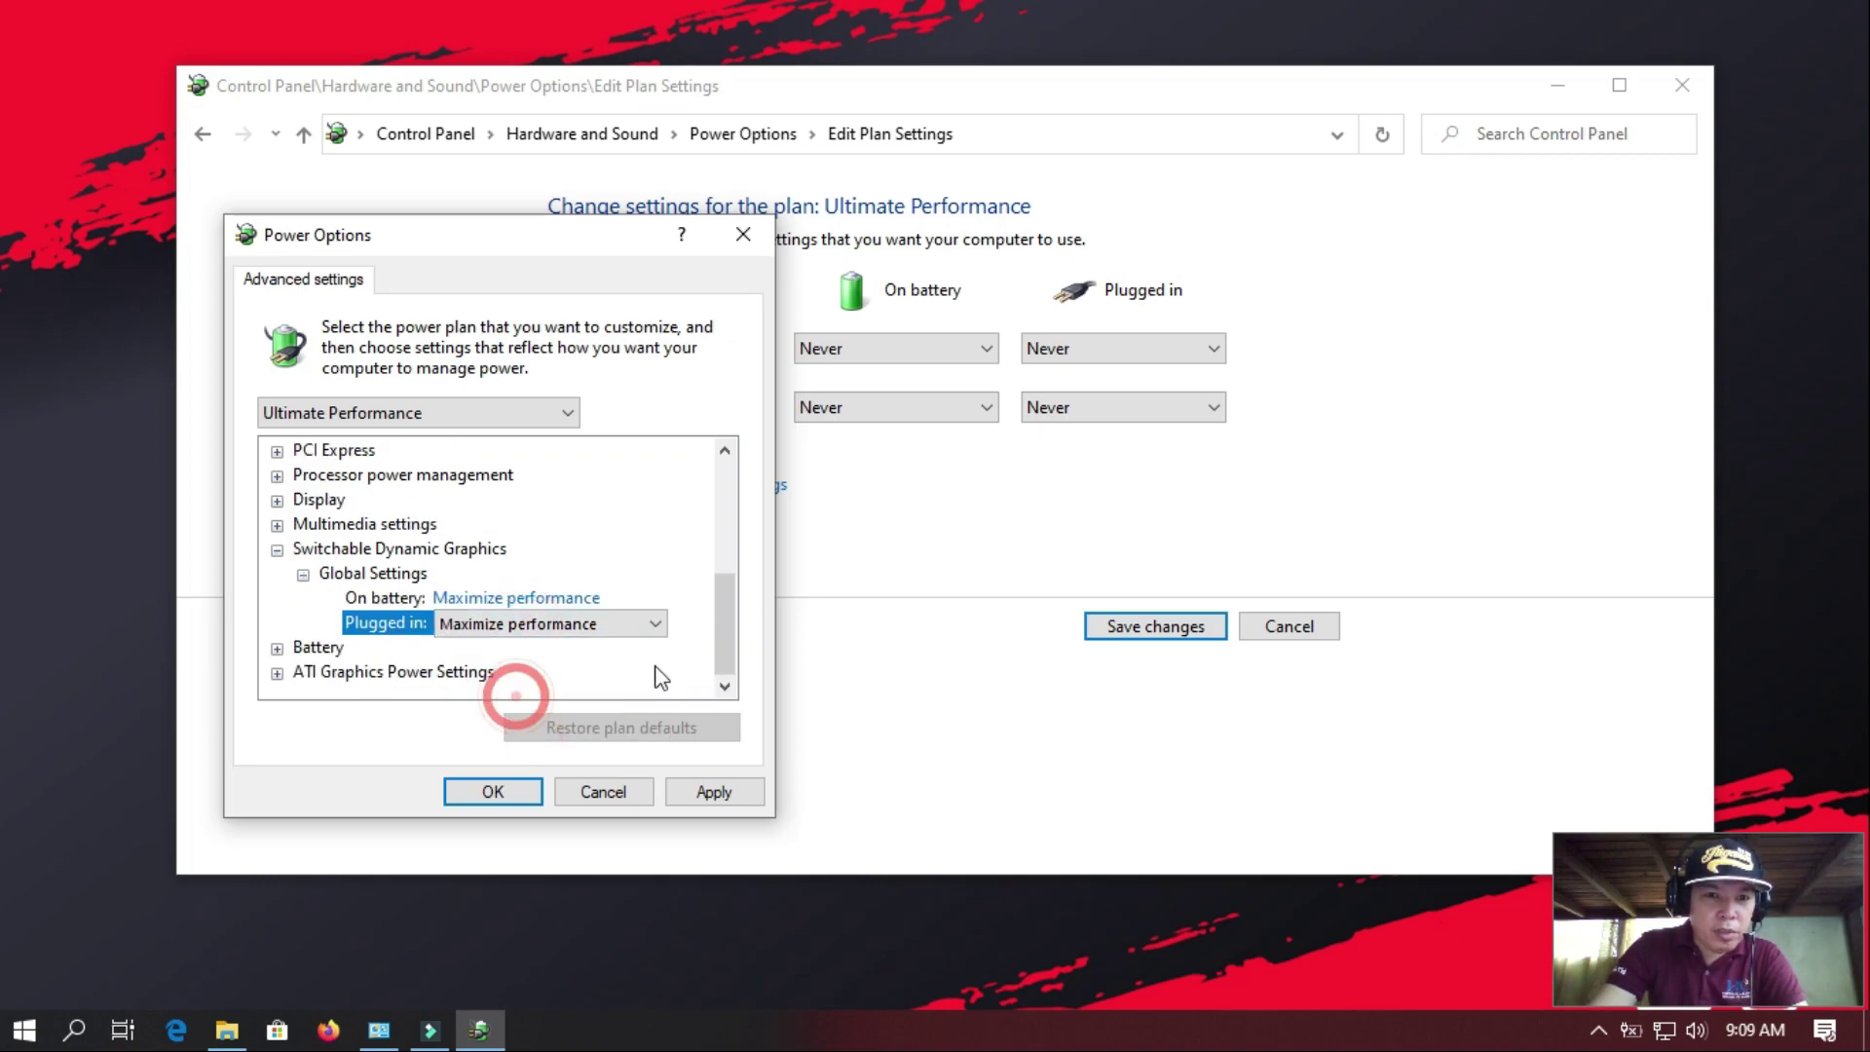
{"action": "left_click", "coordinate": [703, 653]}
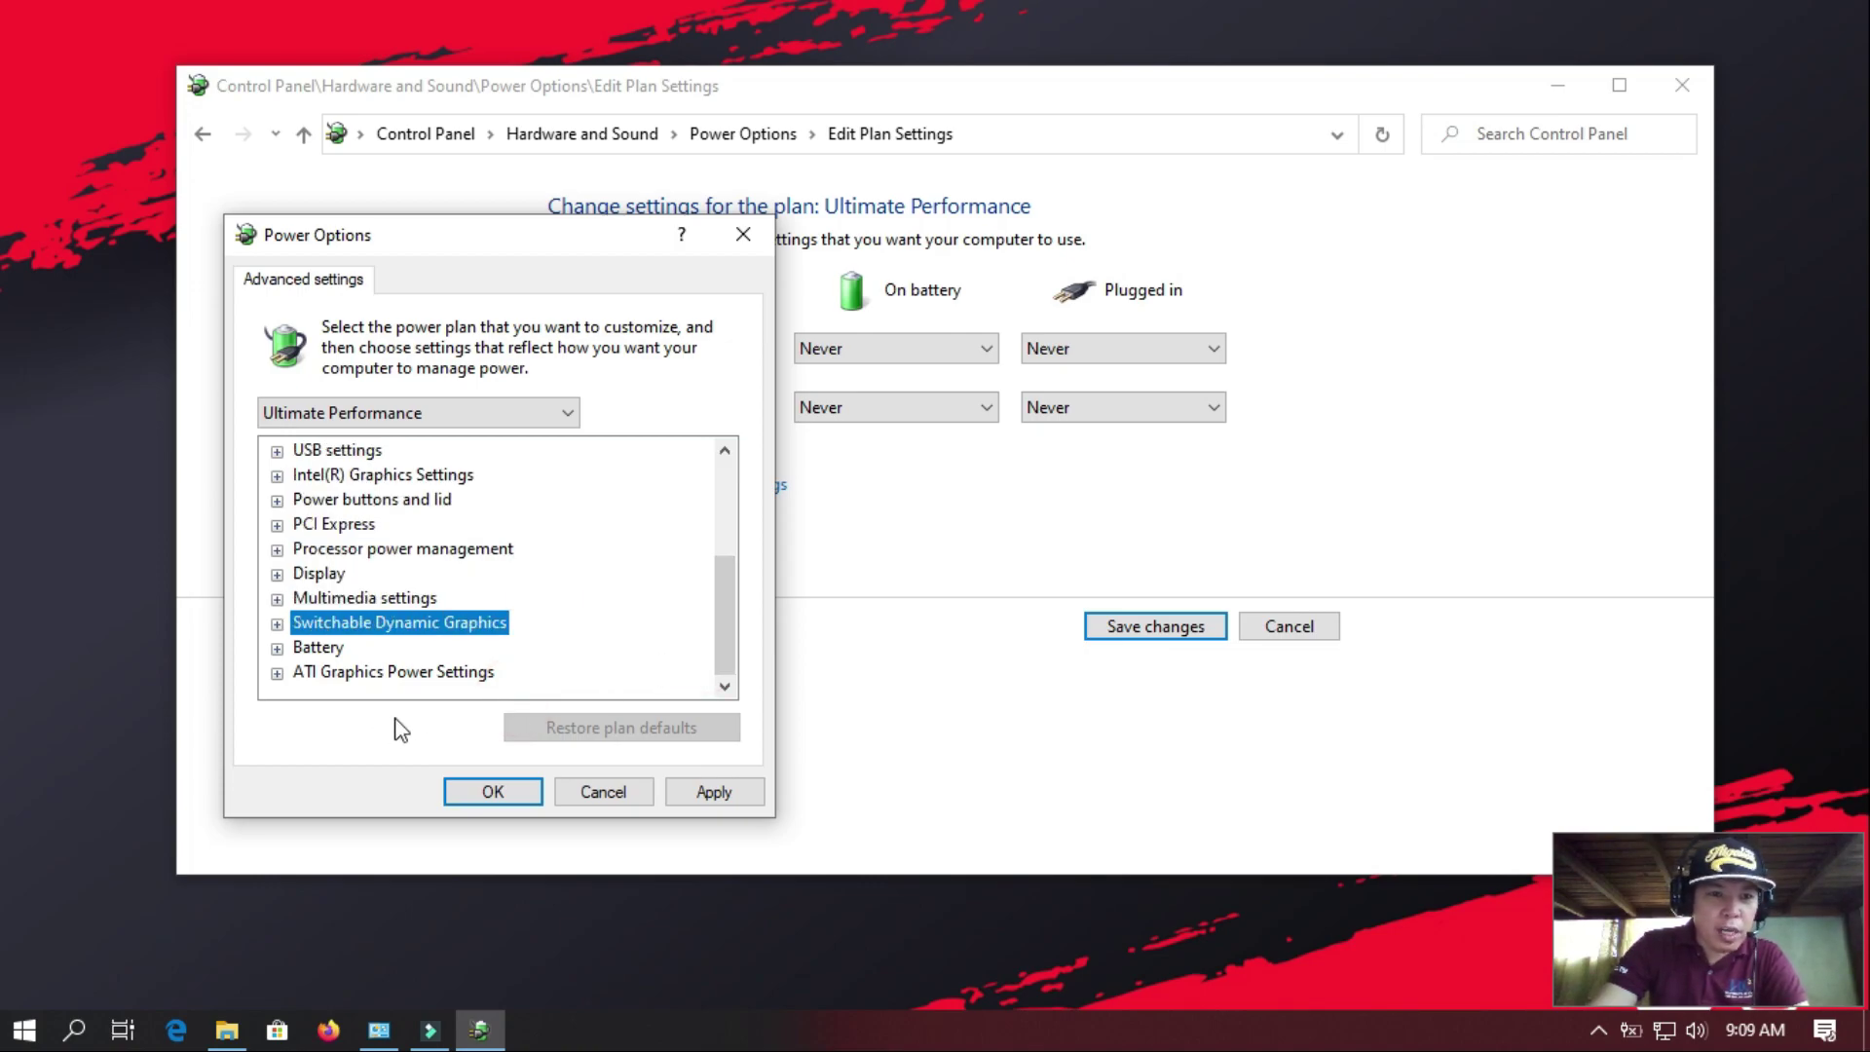
- Set the ATI Powerplay setting on battery to Maximize Performance under ATI Graphics Power Settings
{"action": "left_click", "coordinate": [277, 672]}
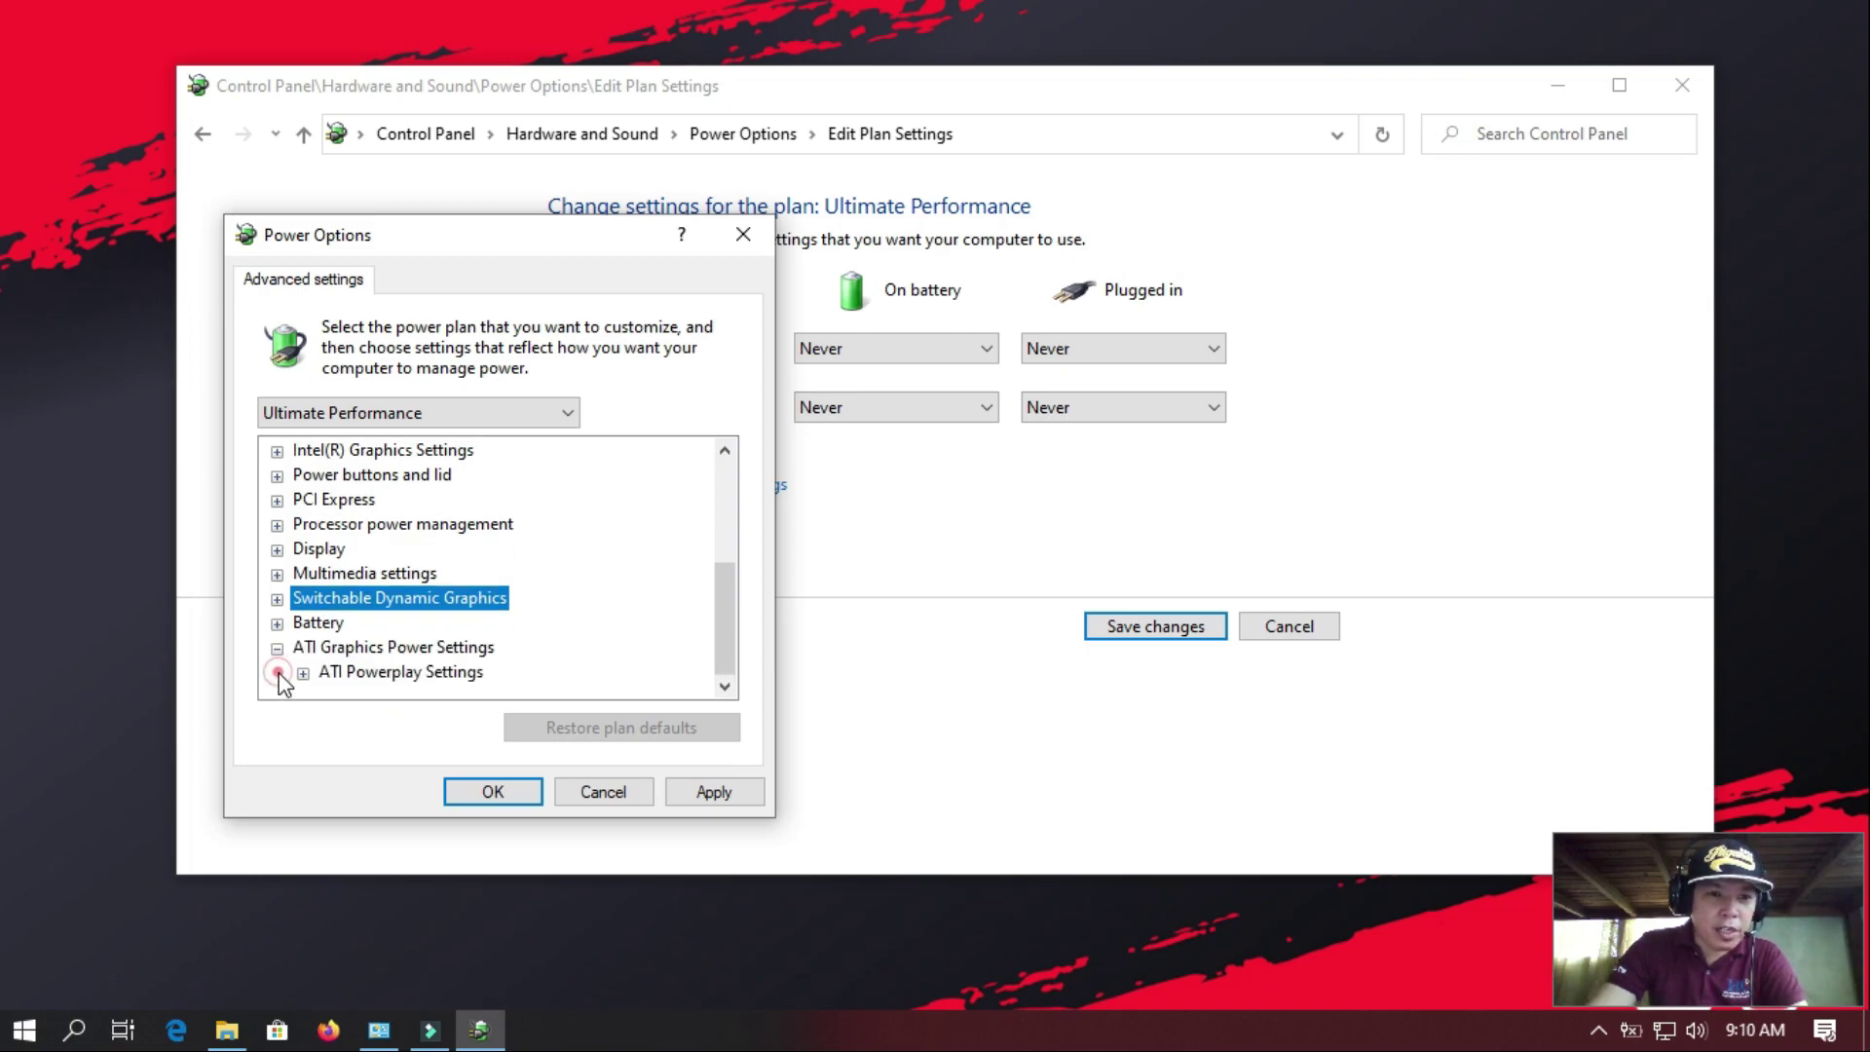
{"action": "left_click", "coordinate": [718, 628]}
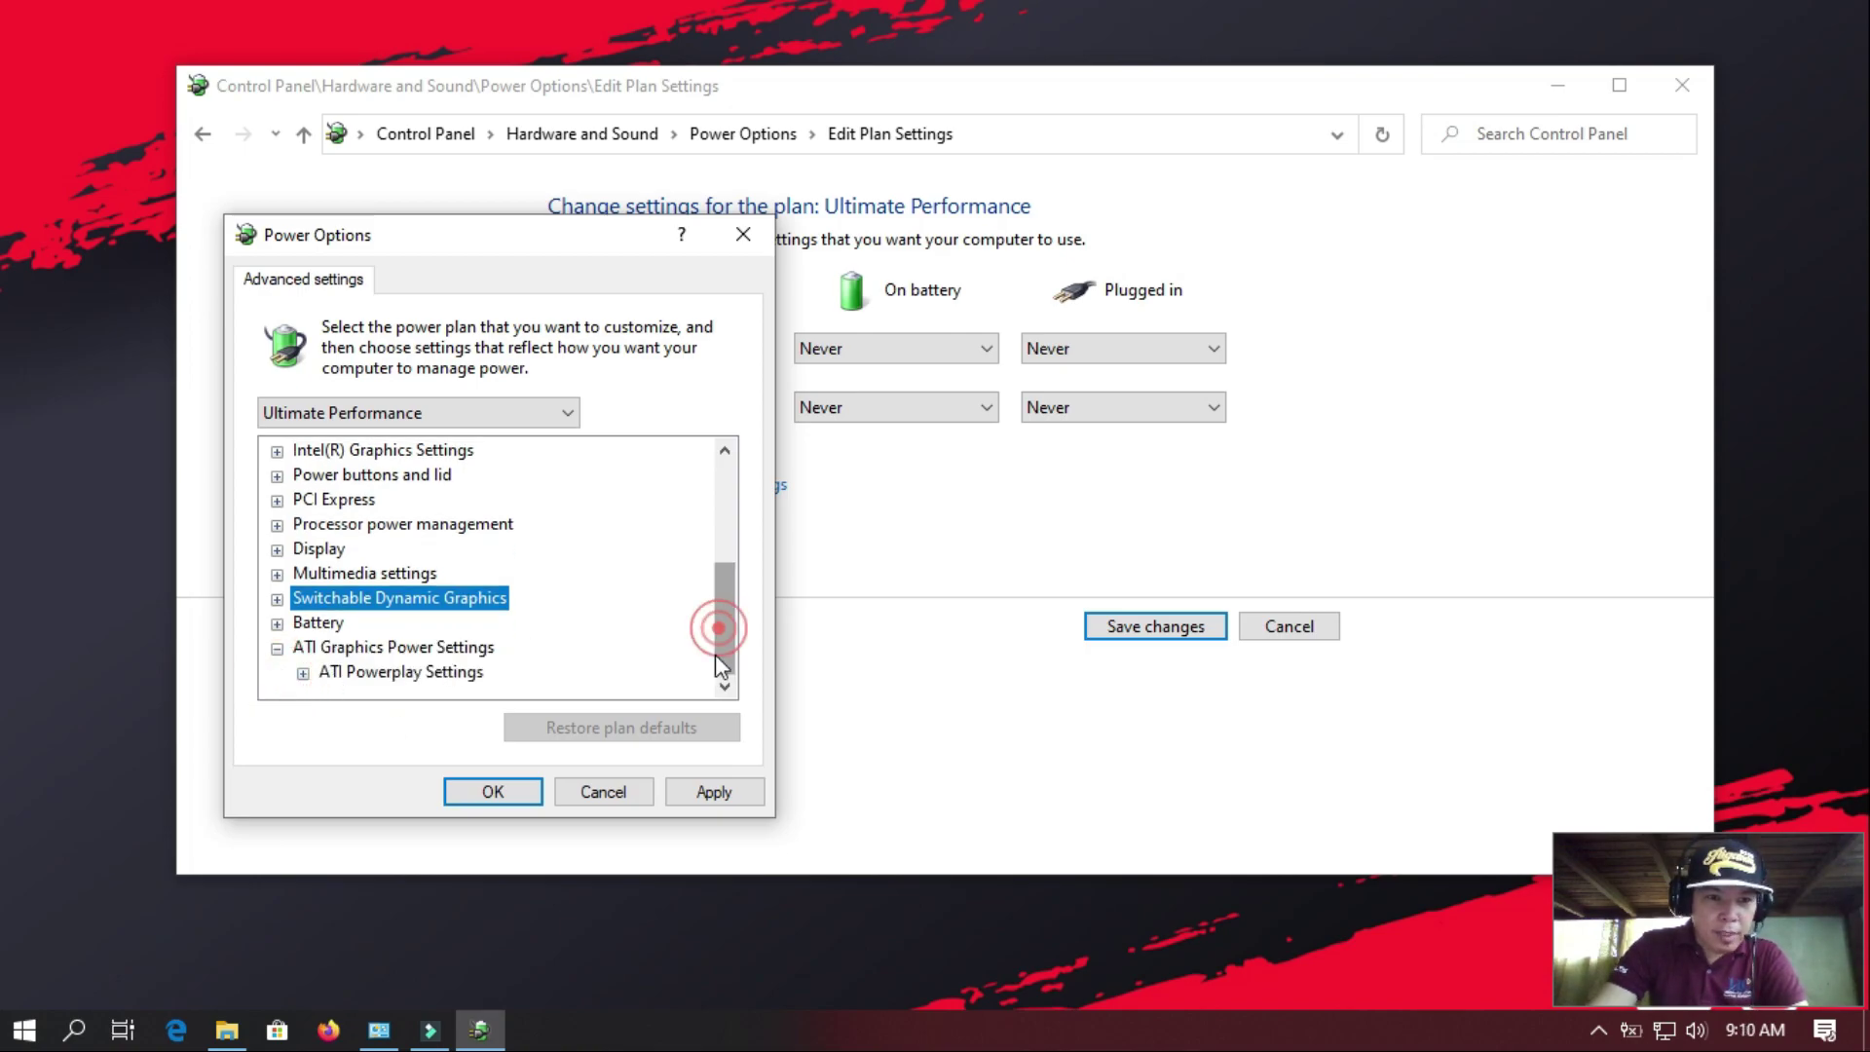
{"action": "left_click", "coordinate": [303, 673]}
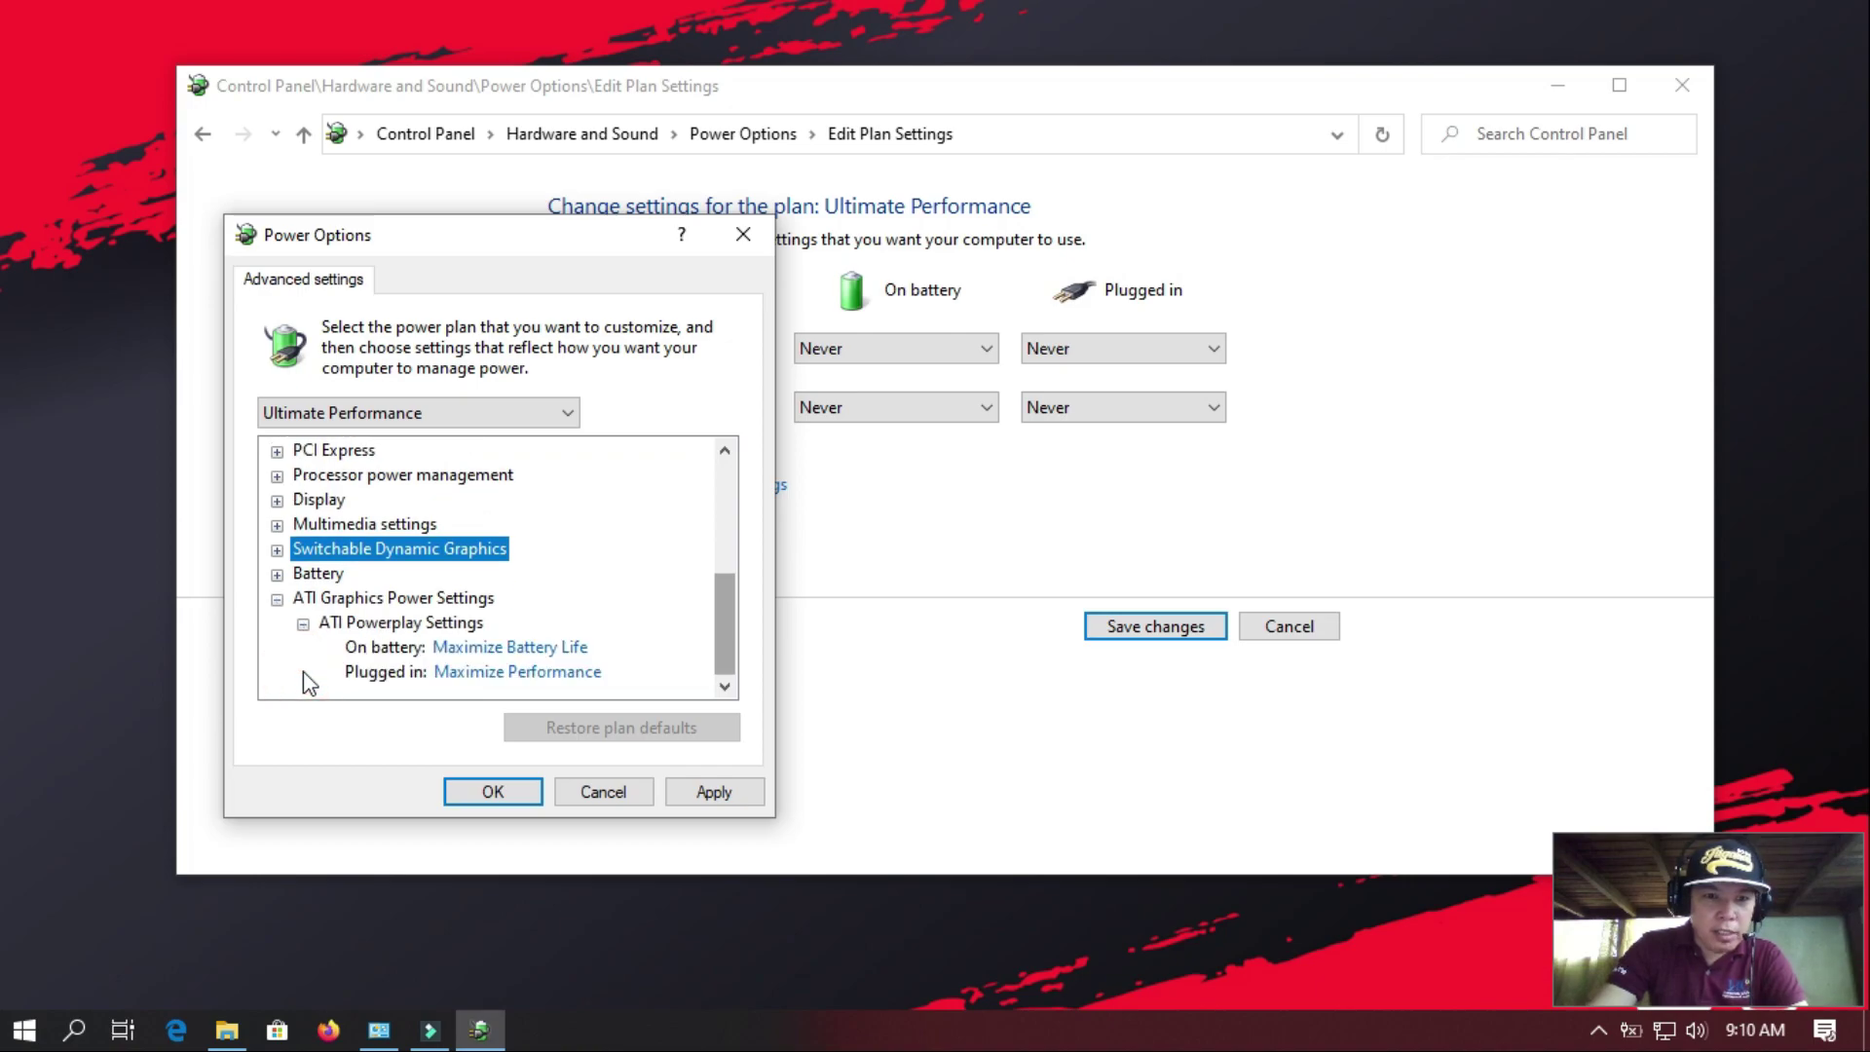
{"action": "left_click", "coordinate": [522, 649]}
{"action": "left_click", "coordinate": [523, 647]}
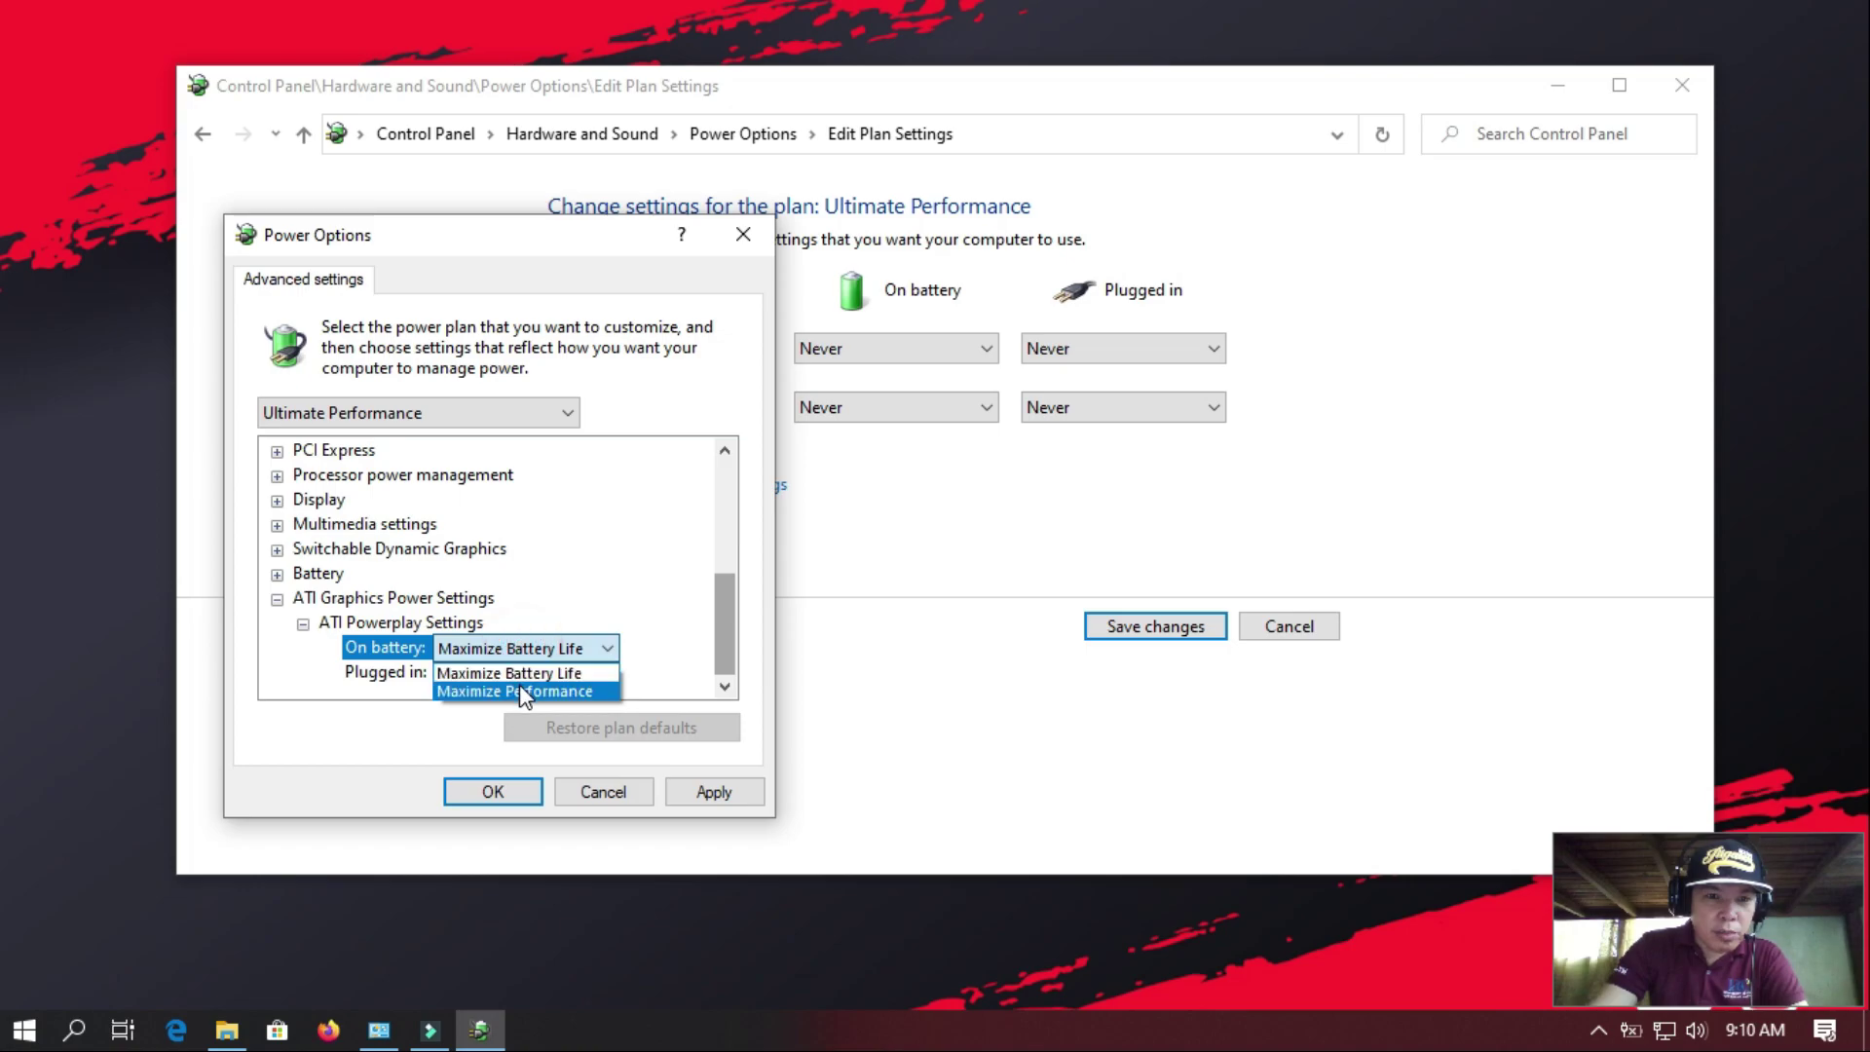
{"action": "left_click", "coordinate": [518, 689]}
{"action": "left_click", "coordinate": [407, 702]}
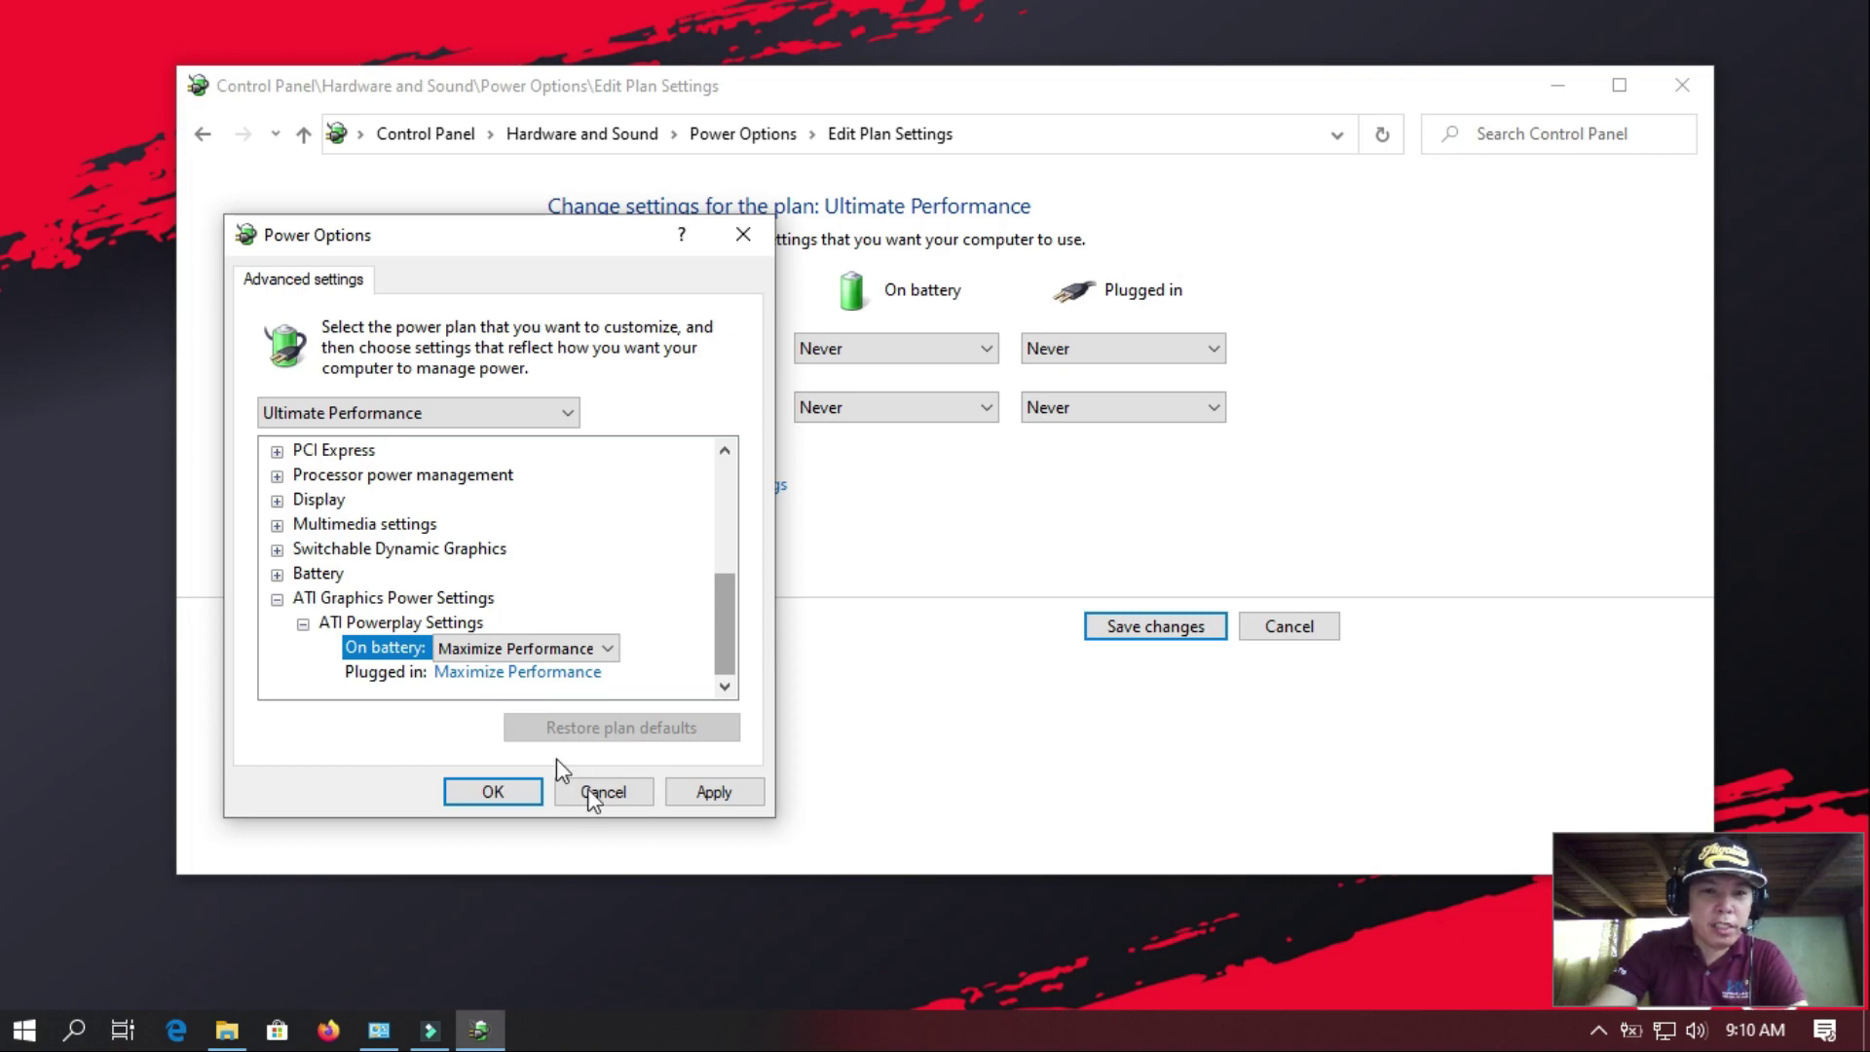
- Save the advanced and basic plan settings and make Ultimate Performance the active power plan
{"action": "left_click", "coordinate": [704, 793]}
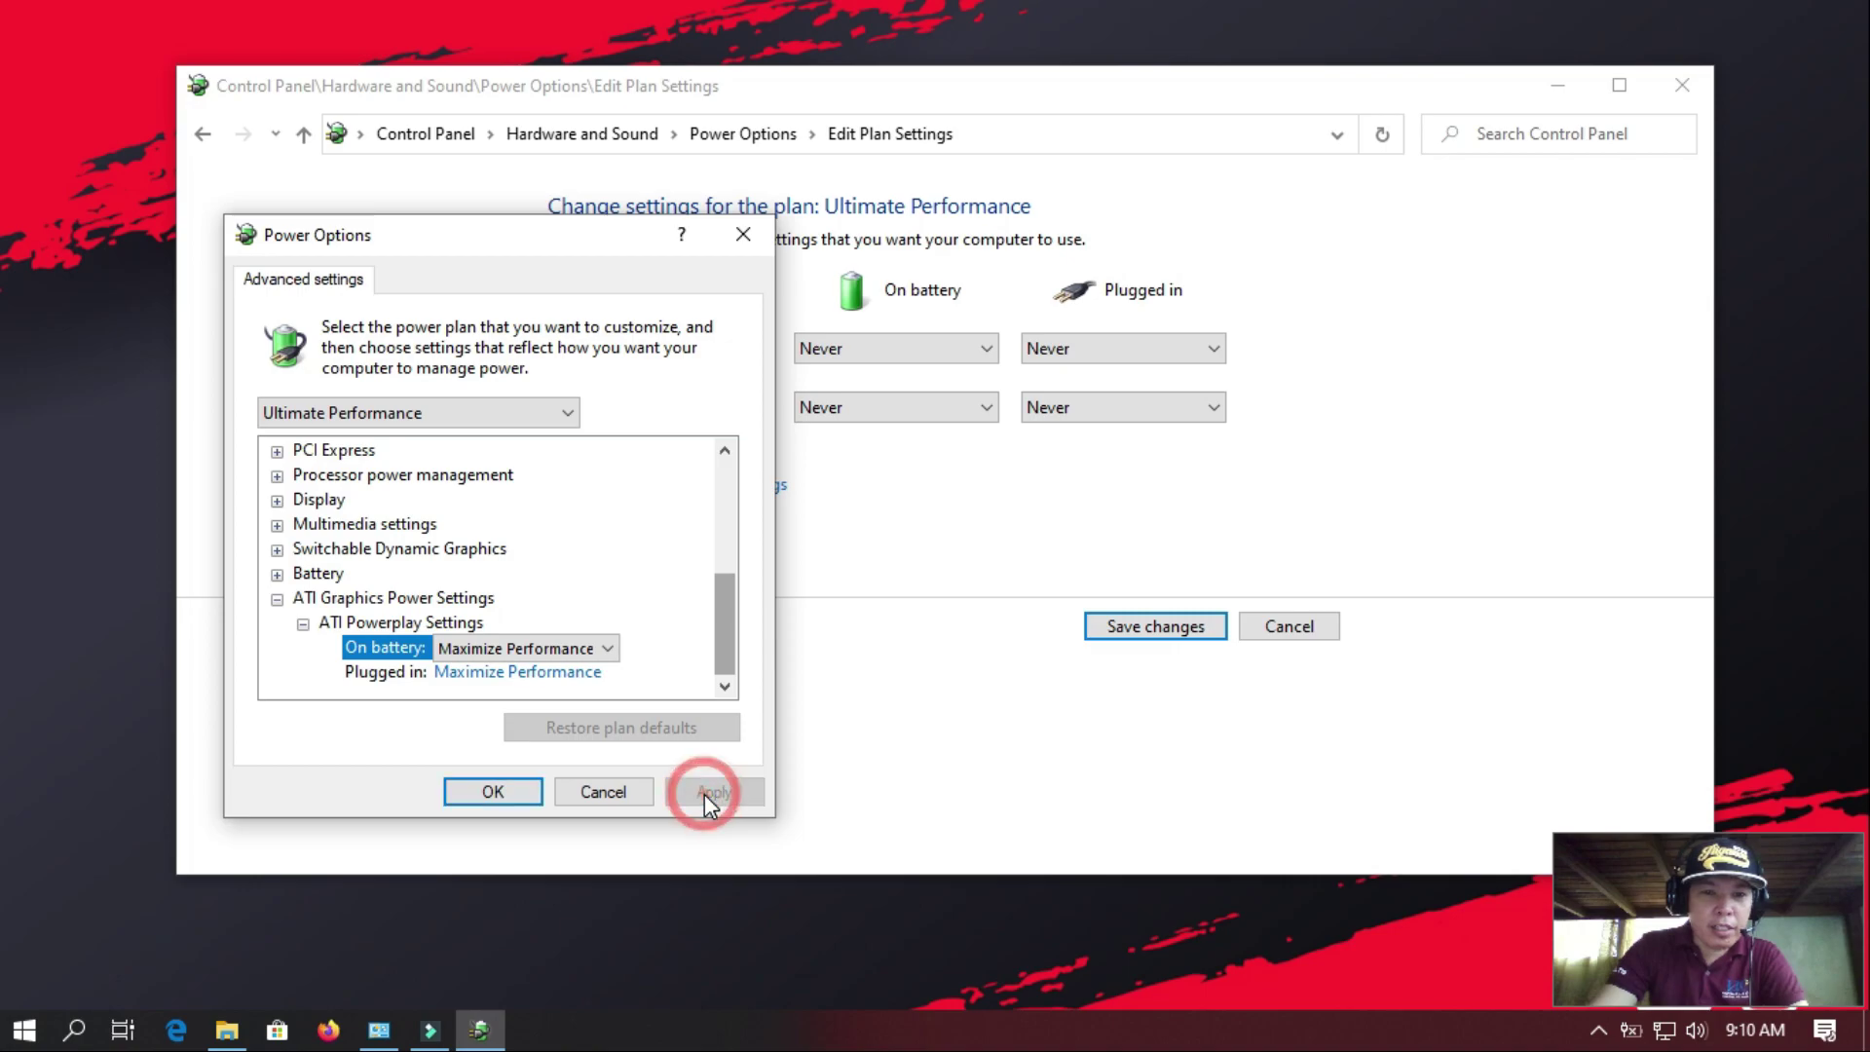
{"action": "left_click", "coordinate": [492, 791]}
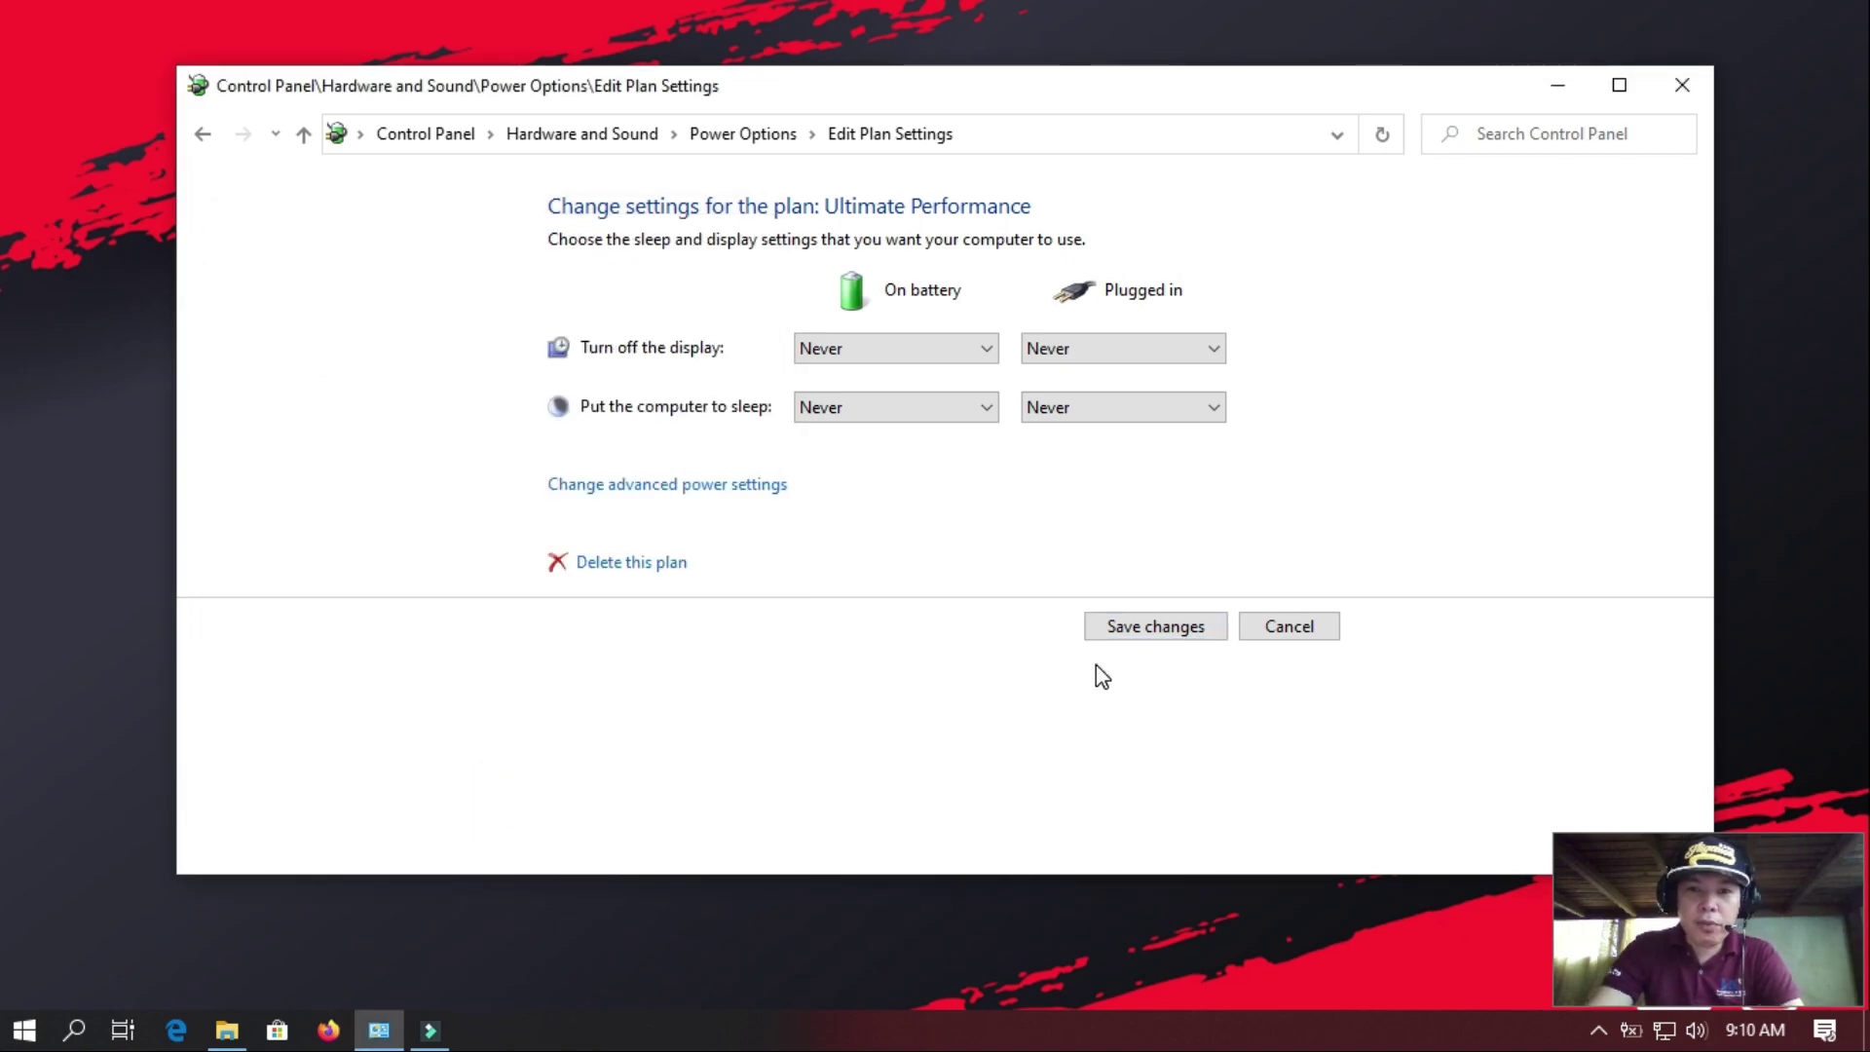
{"action": "left_click", "coordinate": [1146, 636]}
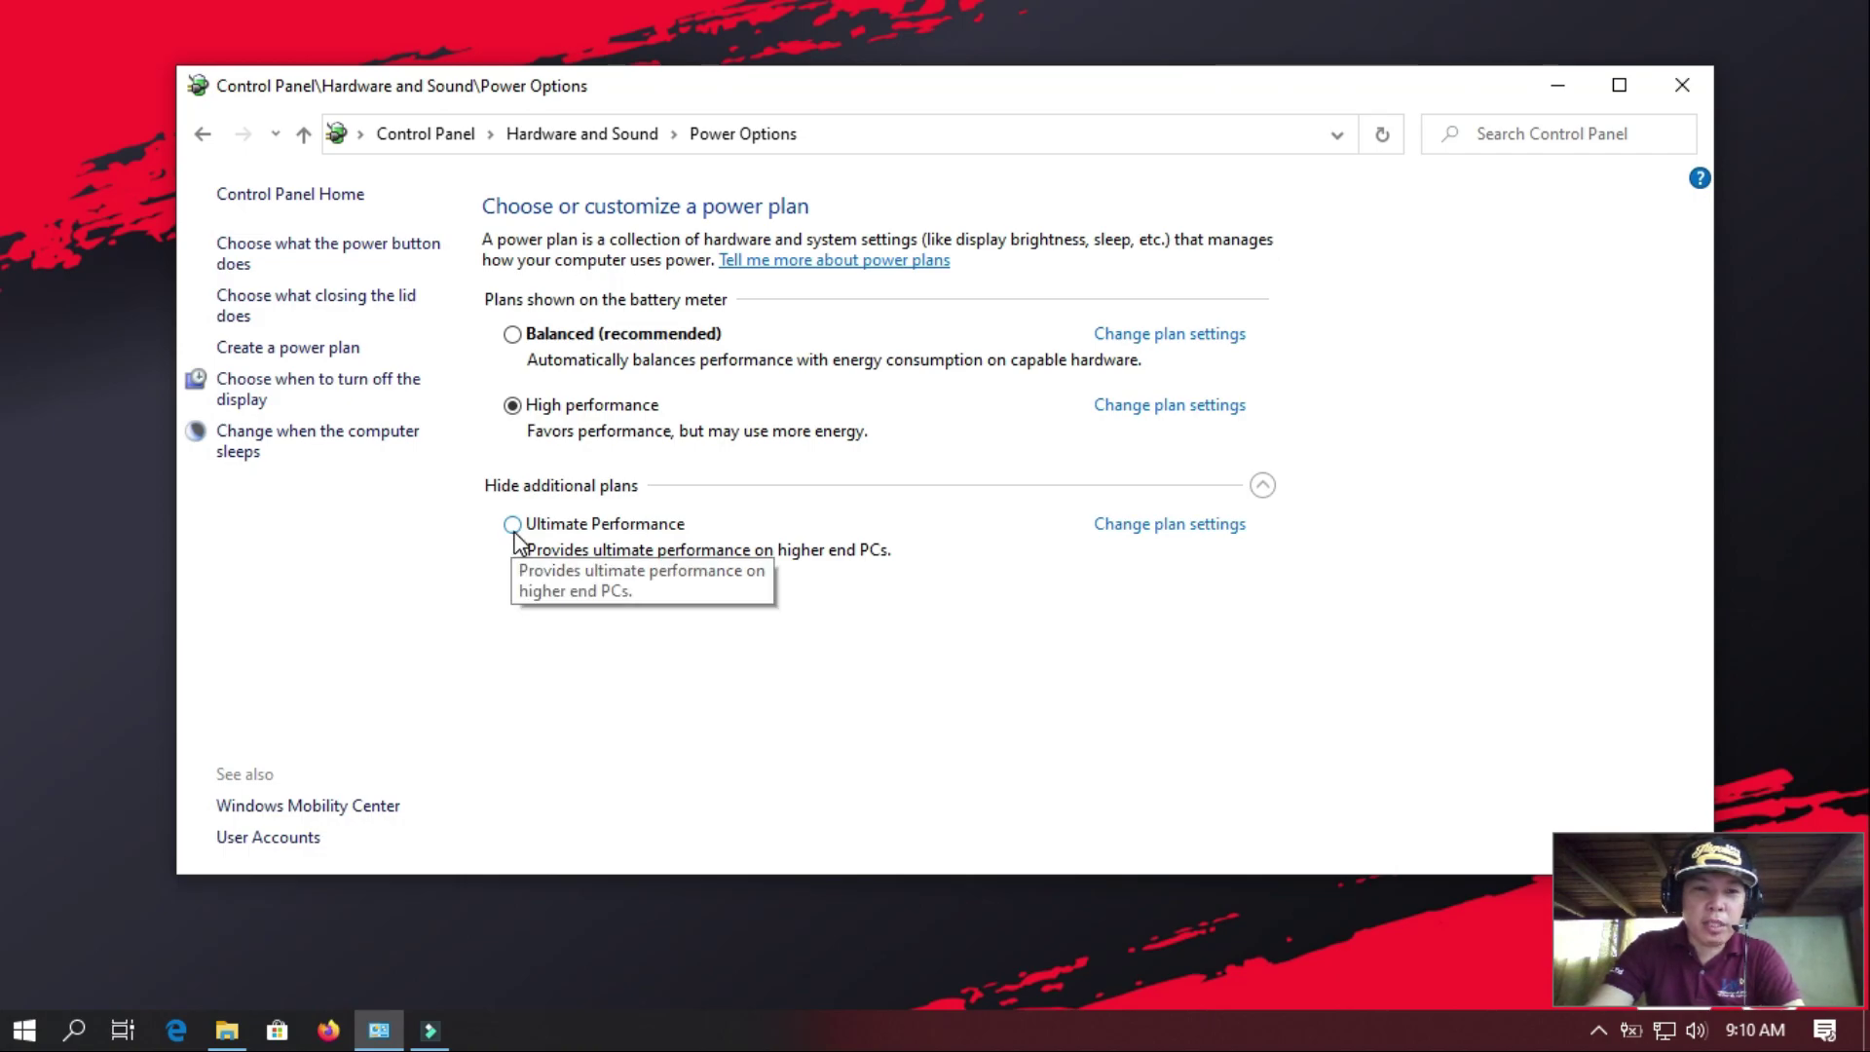
{"action": "left_click", "coordinate": [513, 526]}
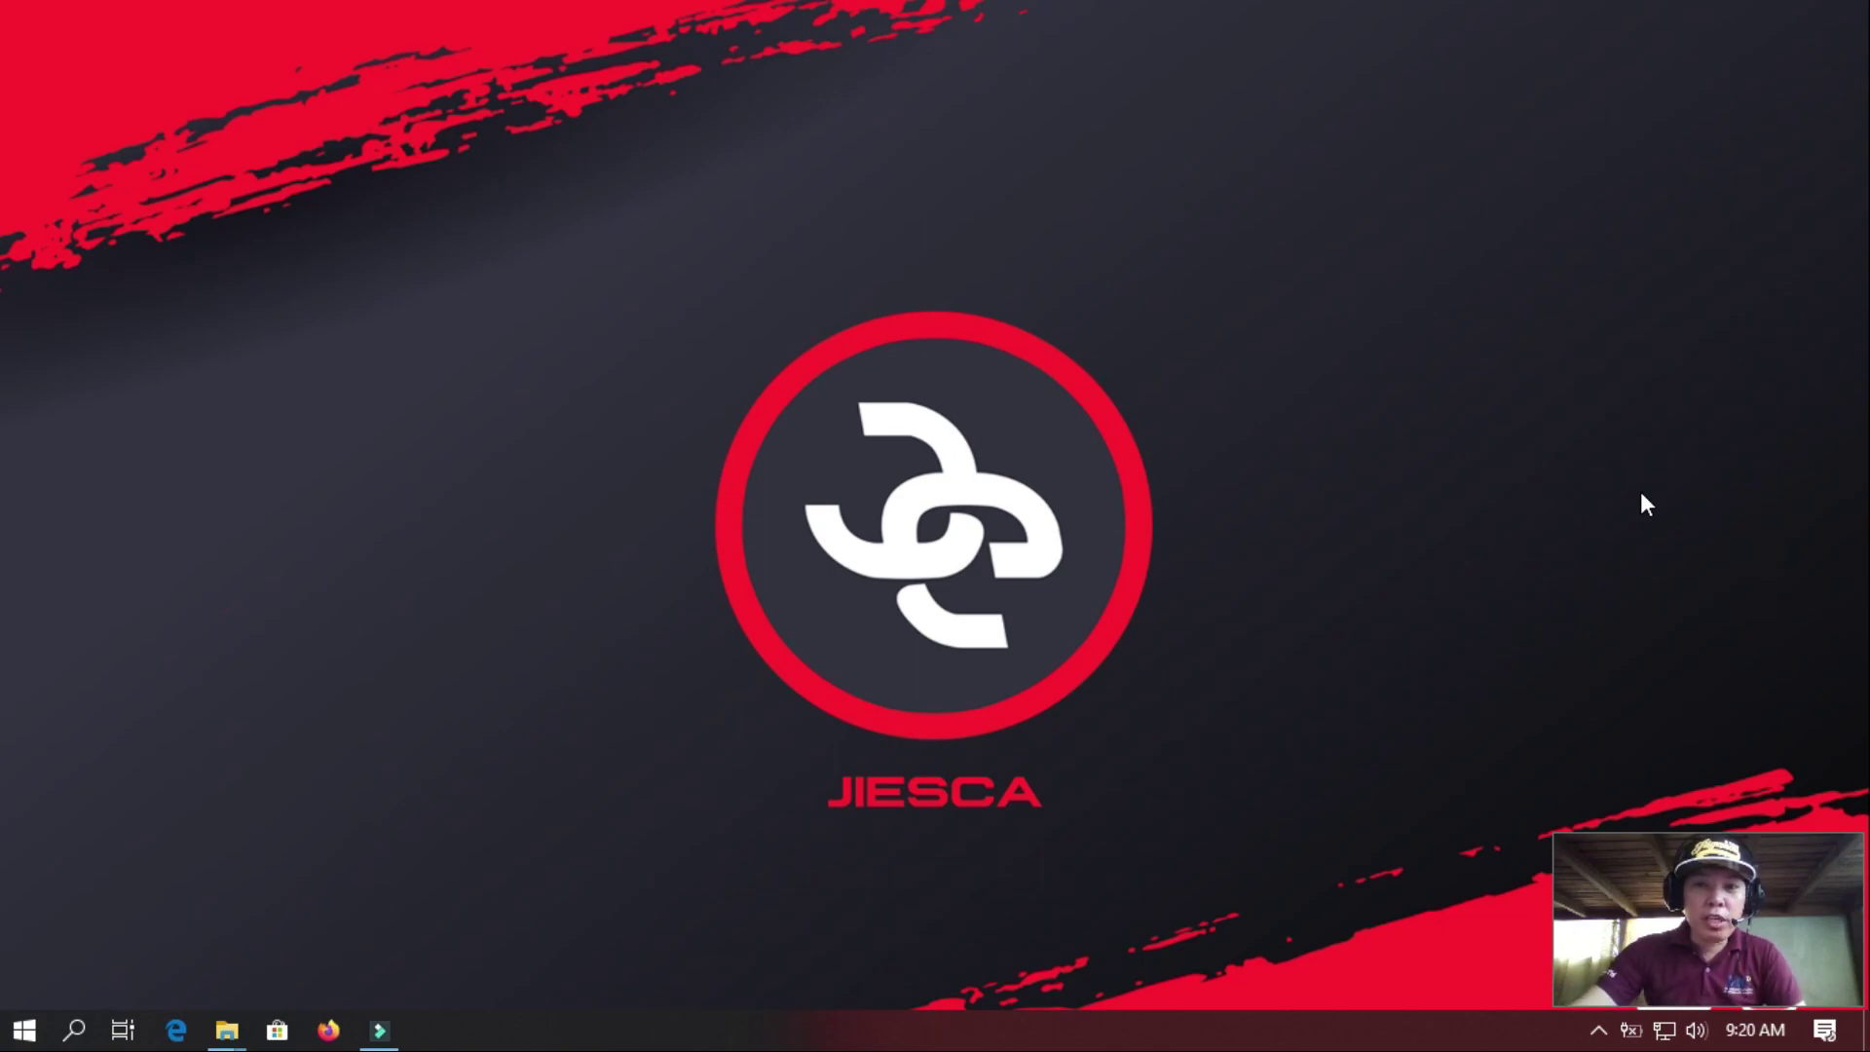
- Switch to Task Manager and show the list of startup programs
{"action": "right_click", "coordinate": [940, 1040]}
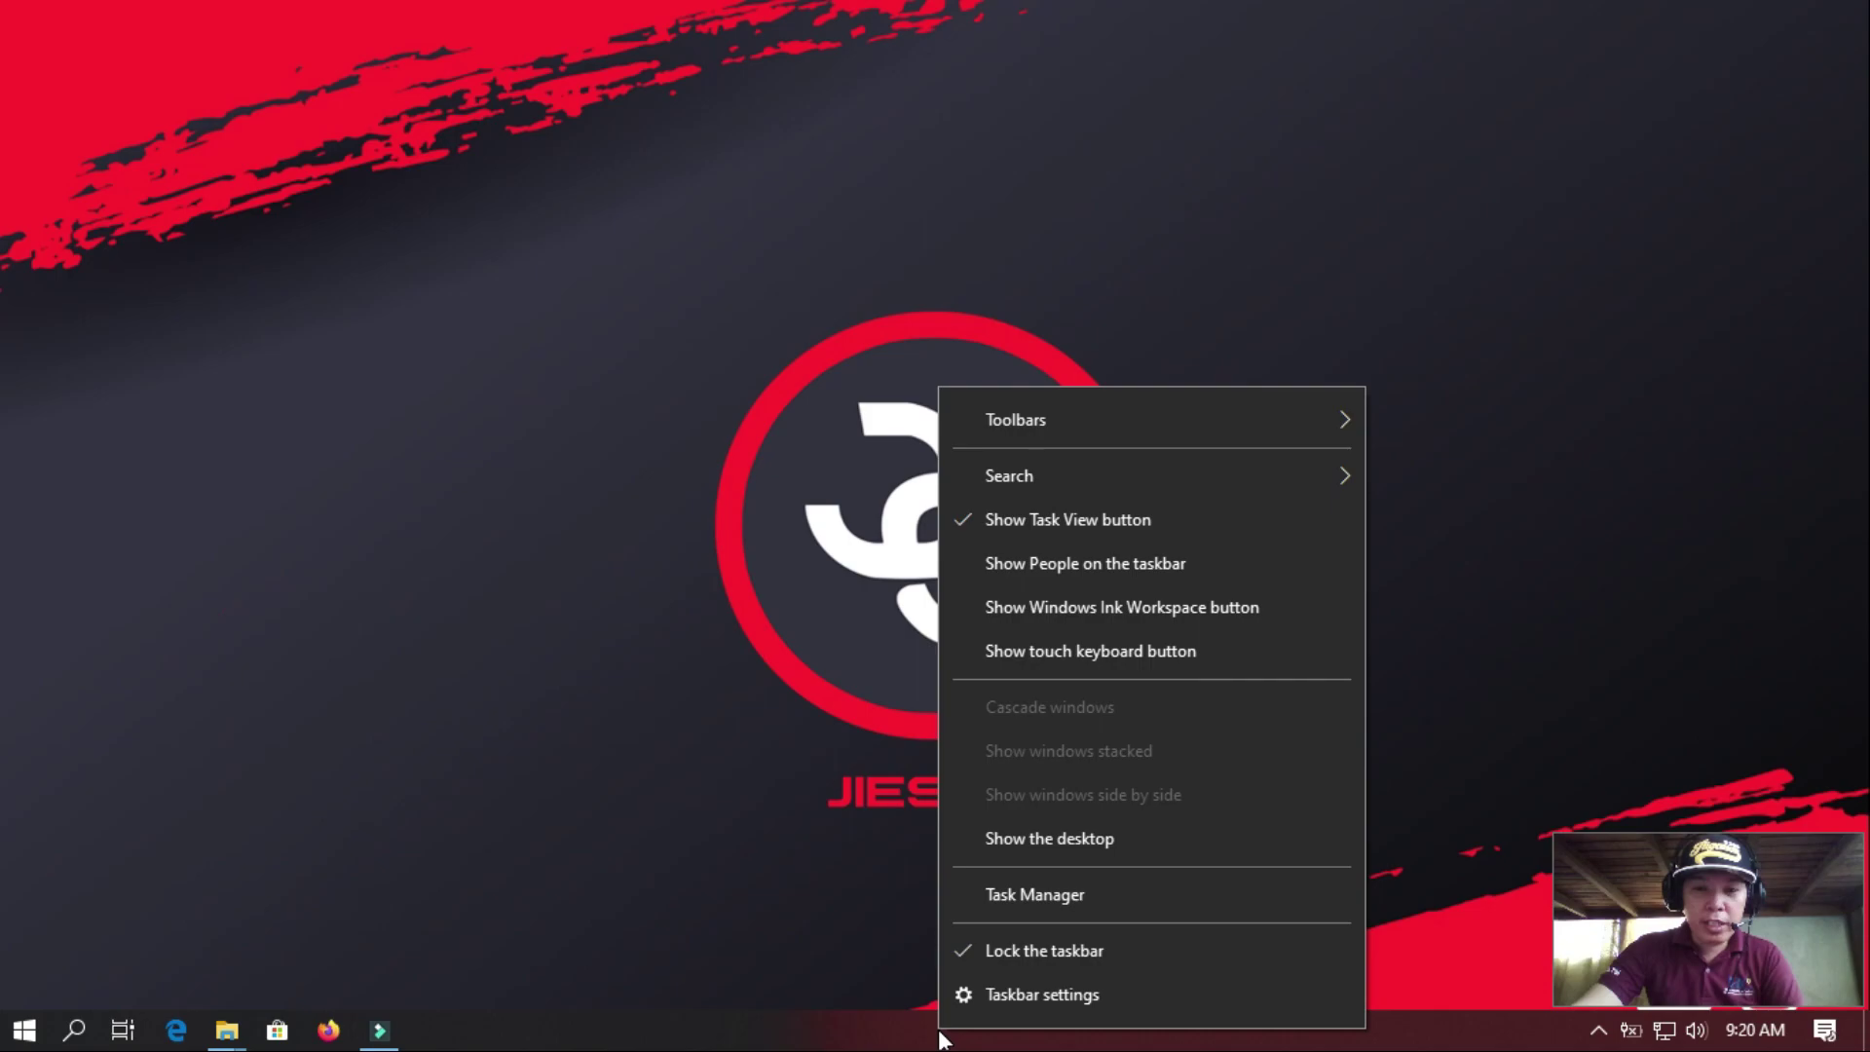
{"action": "left_click", "coordinate": [1095, 897]}
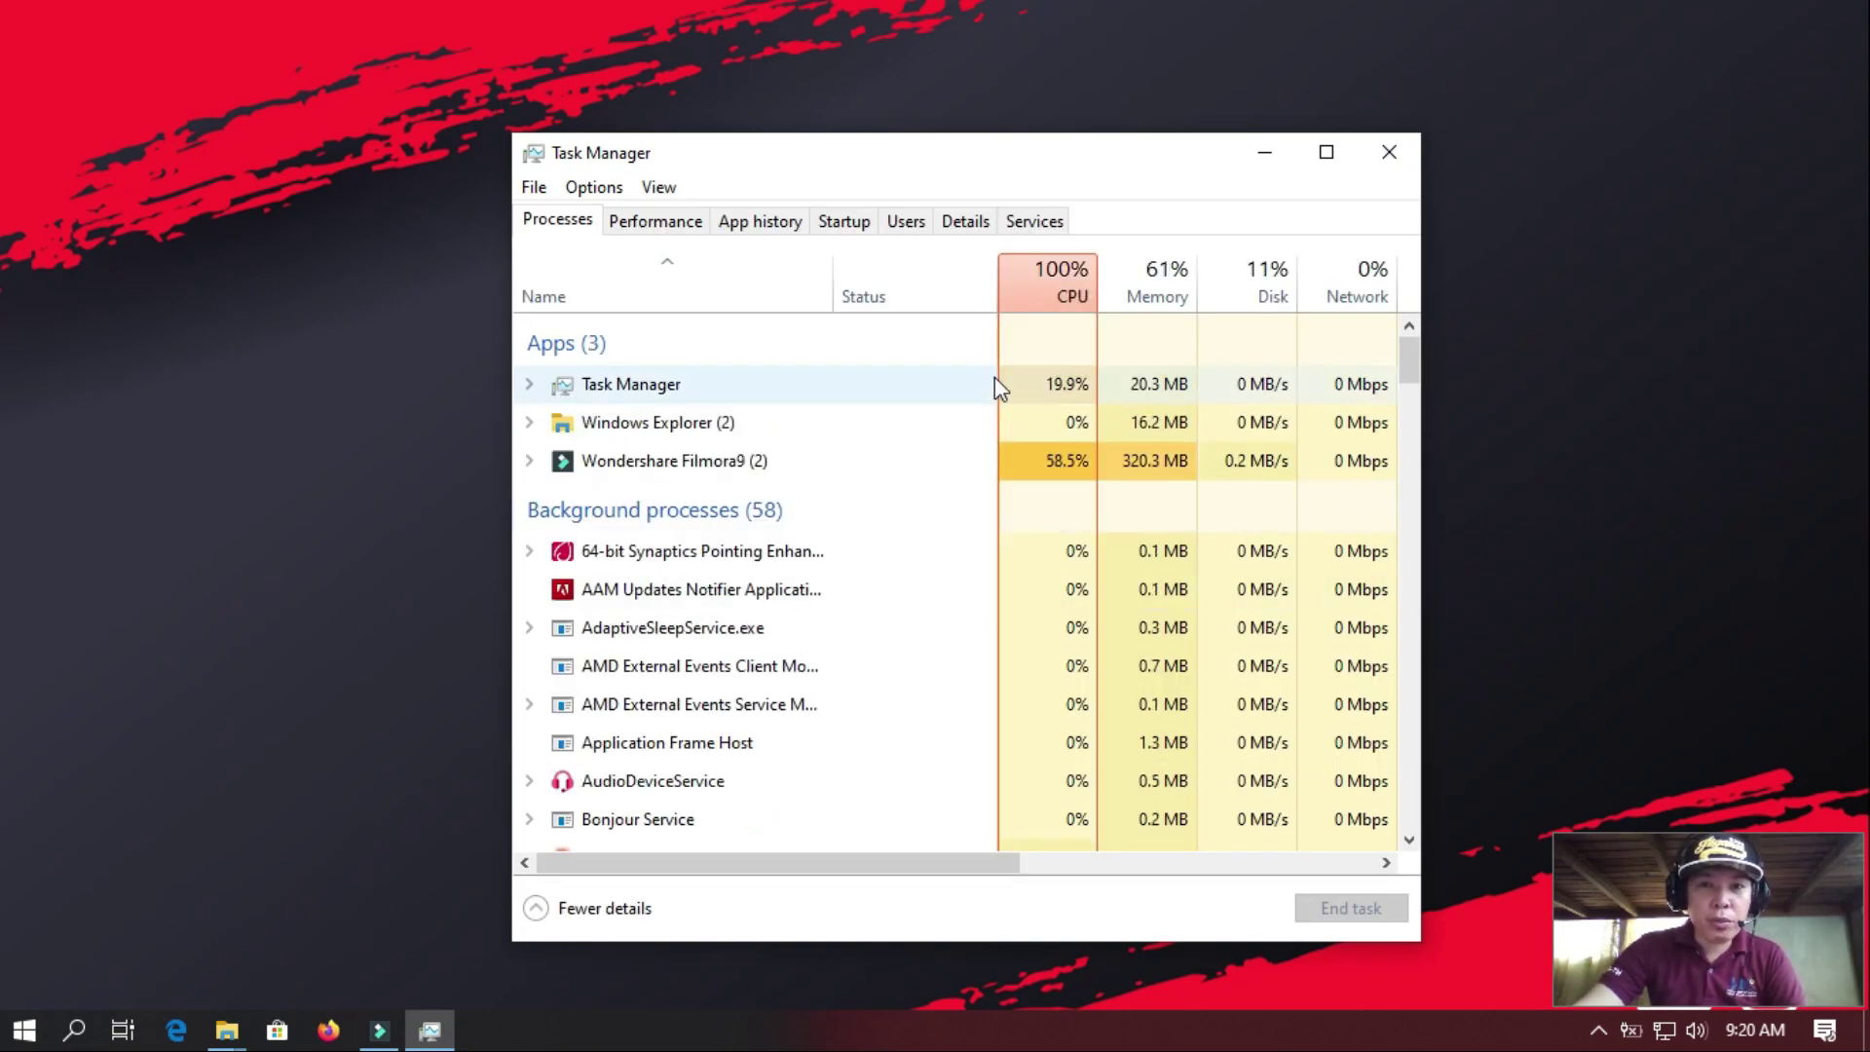
{"action": "left_click", "coordinate": [857, 232]}
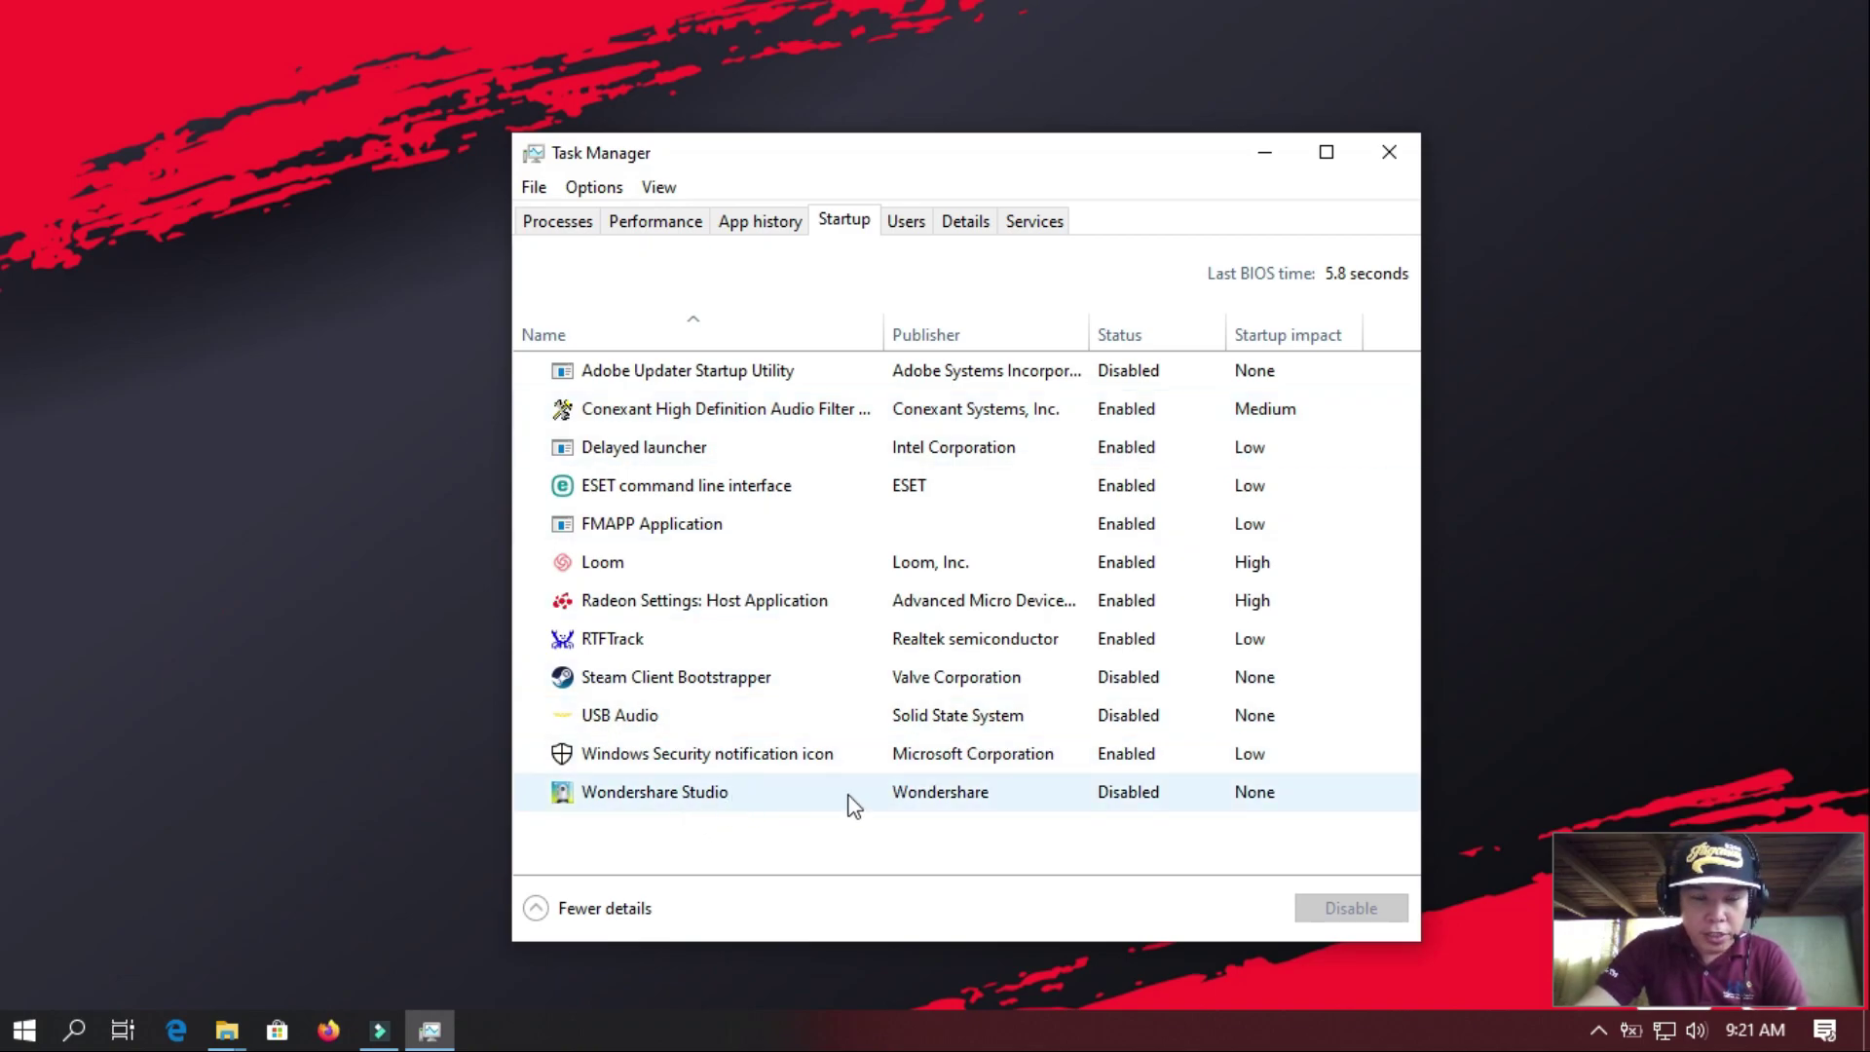
- Disable the Windows Security notification icon at startup and close Task Manager
{"action": "left_click", "coordinate": [1138, 802]}
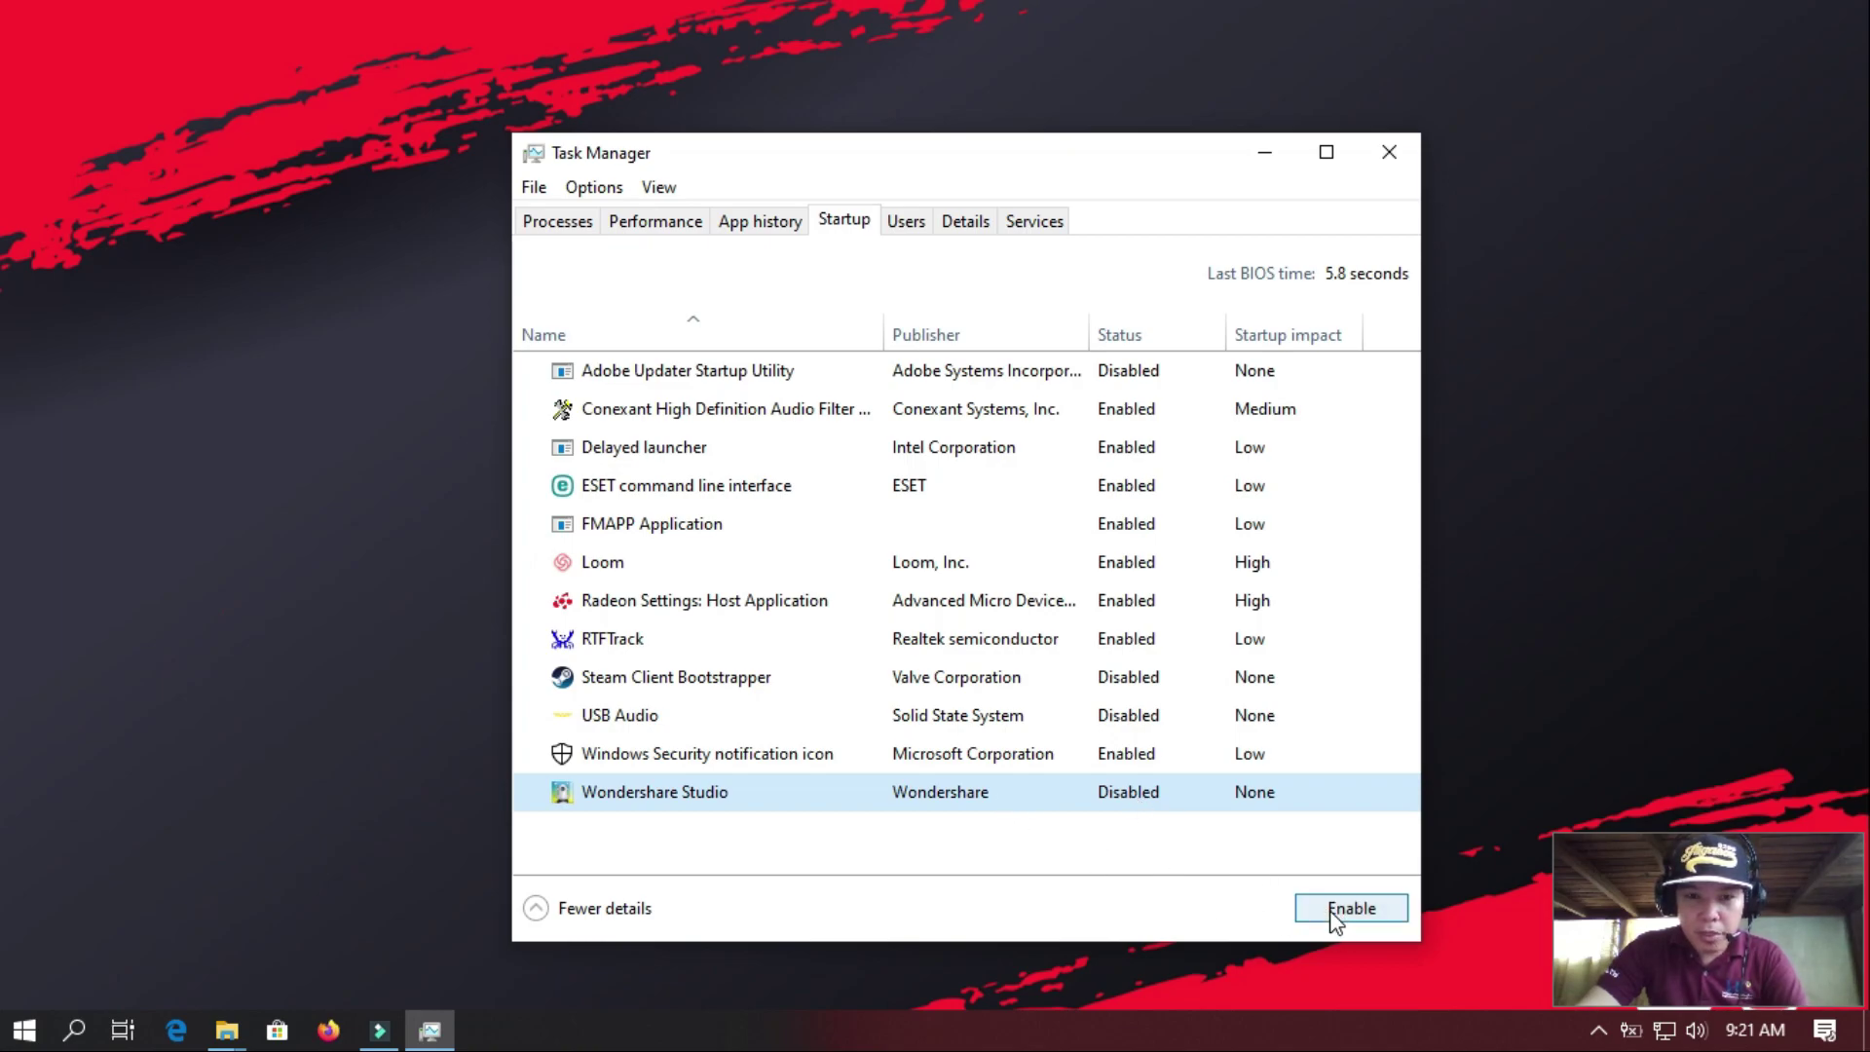
{"action": "left_click", "coordinate": [782, 758]}
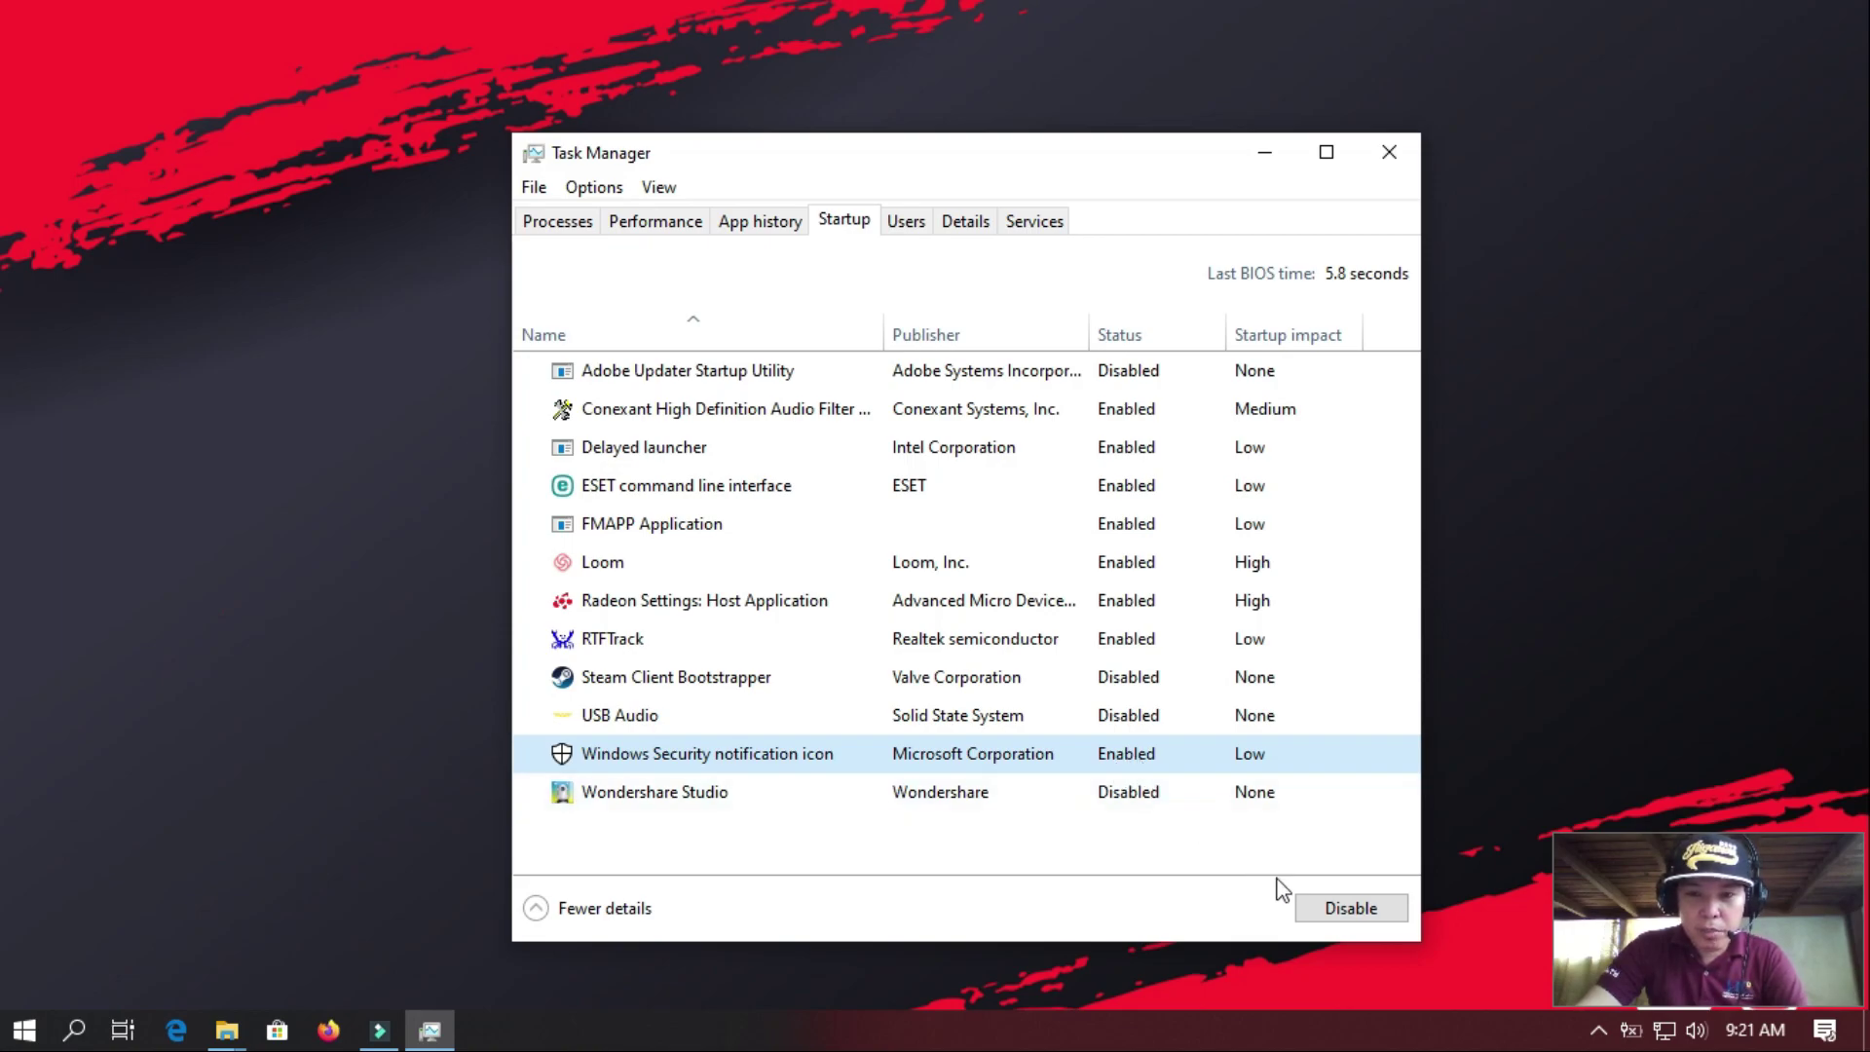
{"action": "left_click", "coordinate": [1345, 915]}
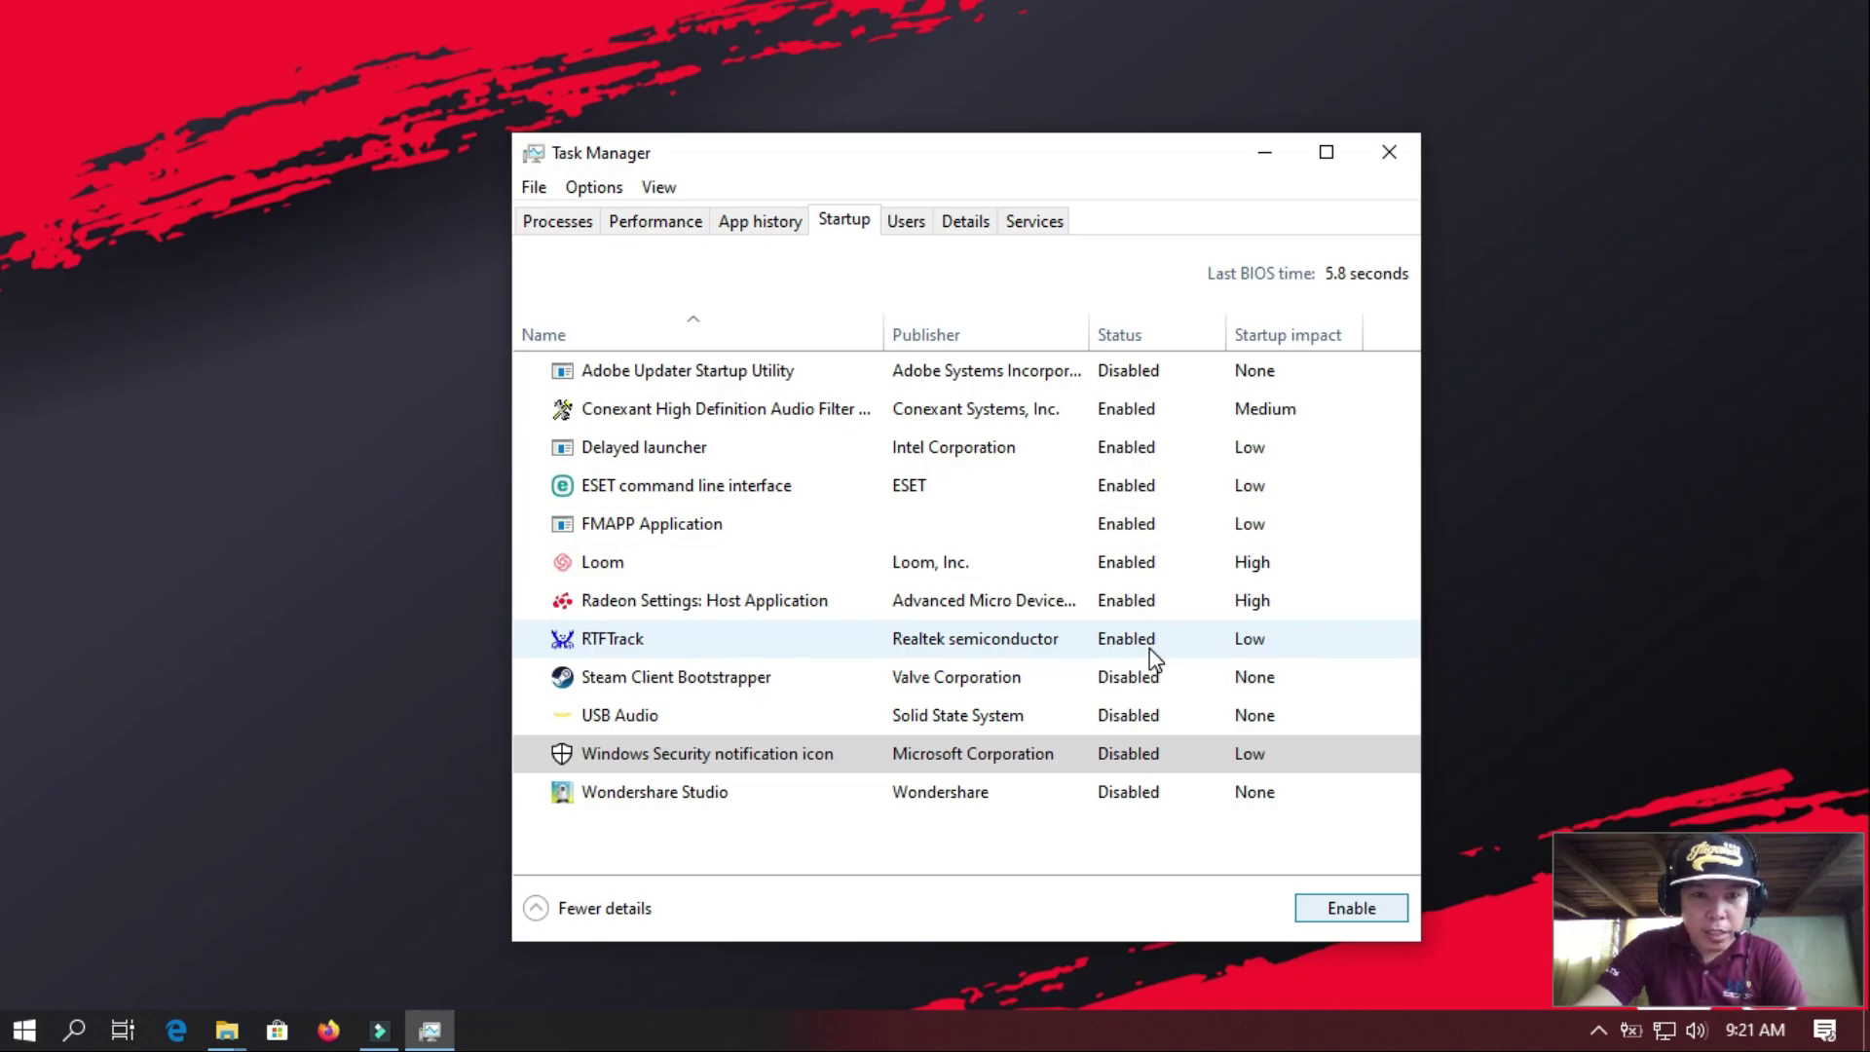
{"action": "left_click", "coordinate": [1044, 492]}
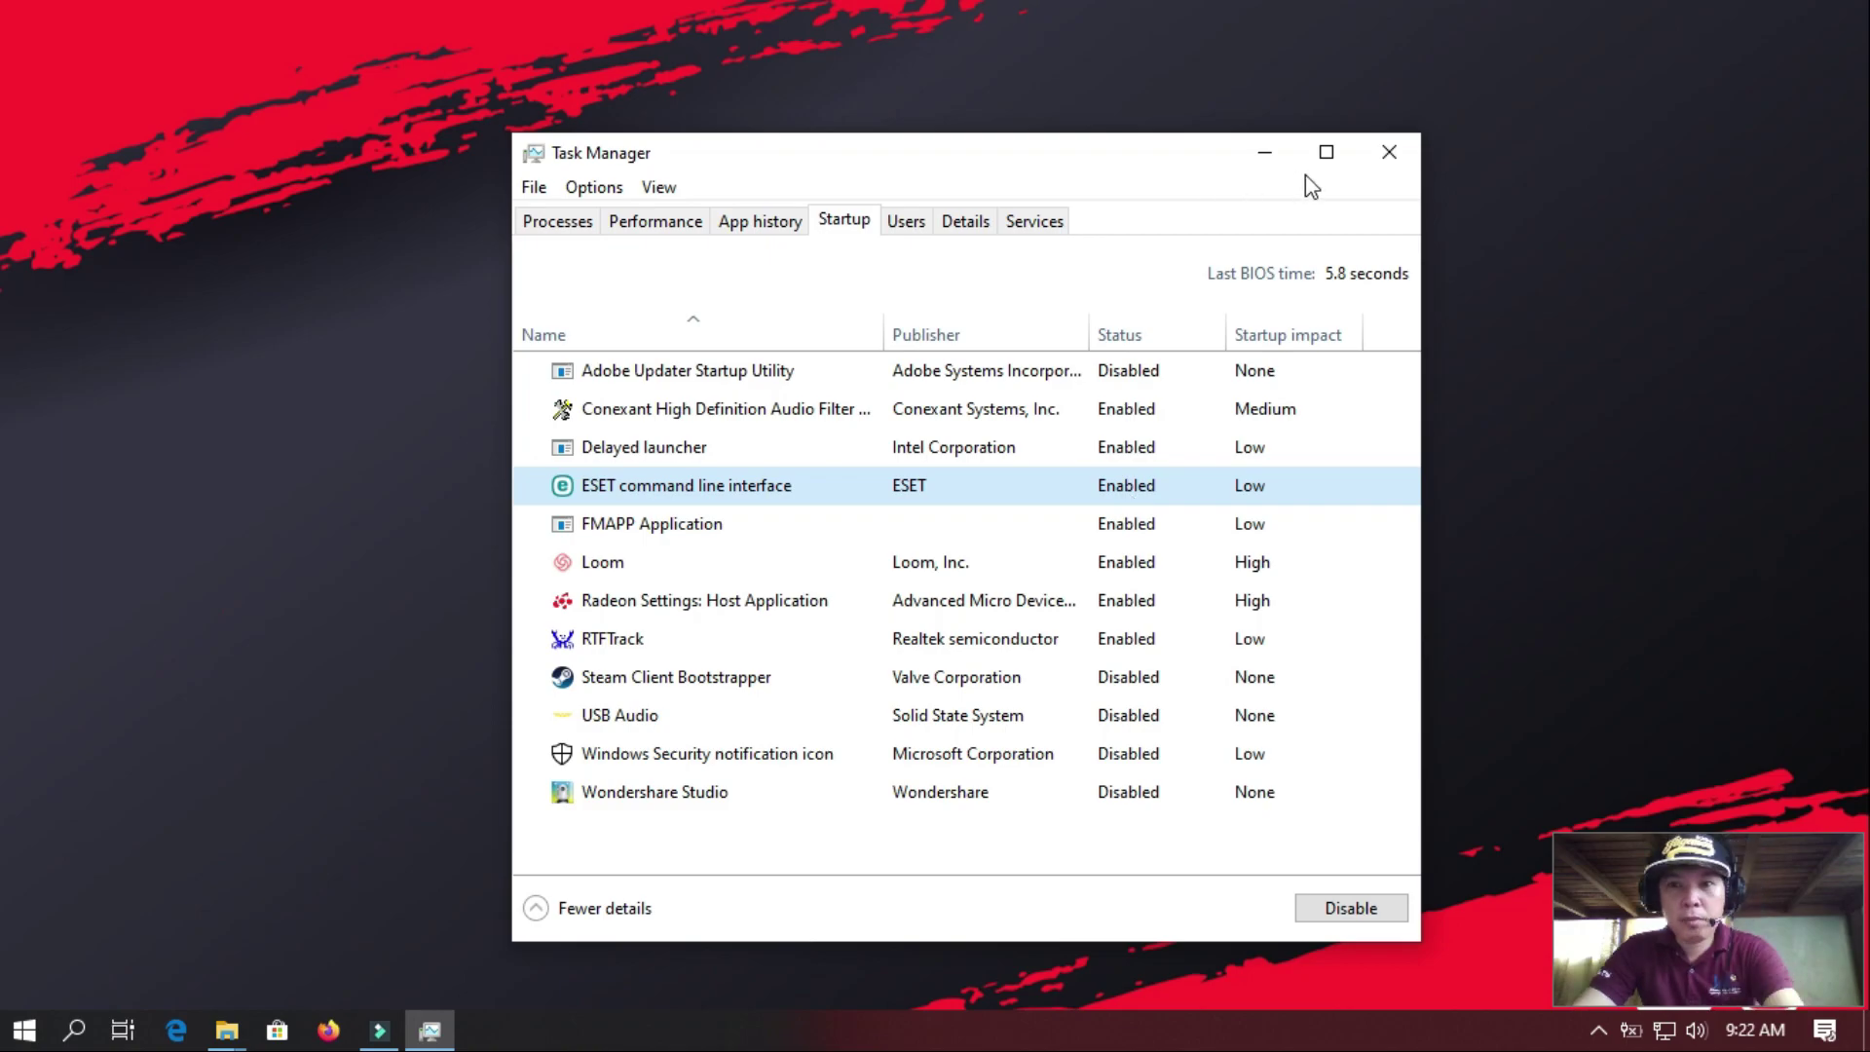
{"action": "left_click", "coordinate": [1386, 154]}
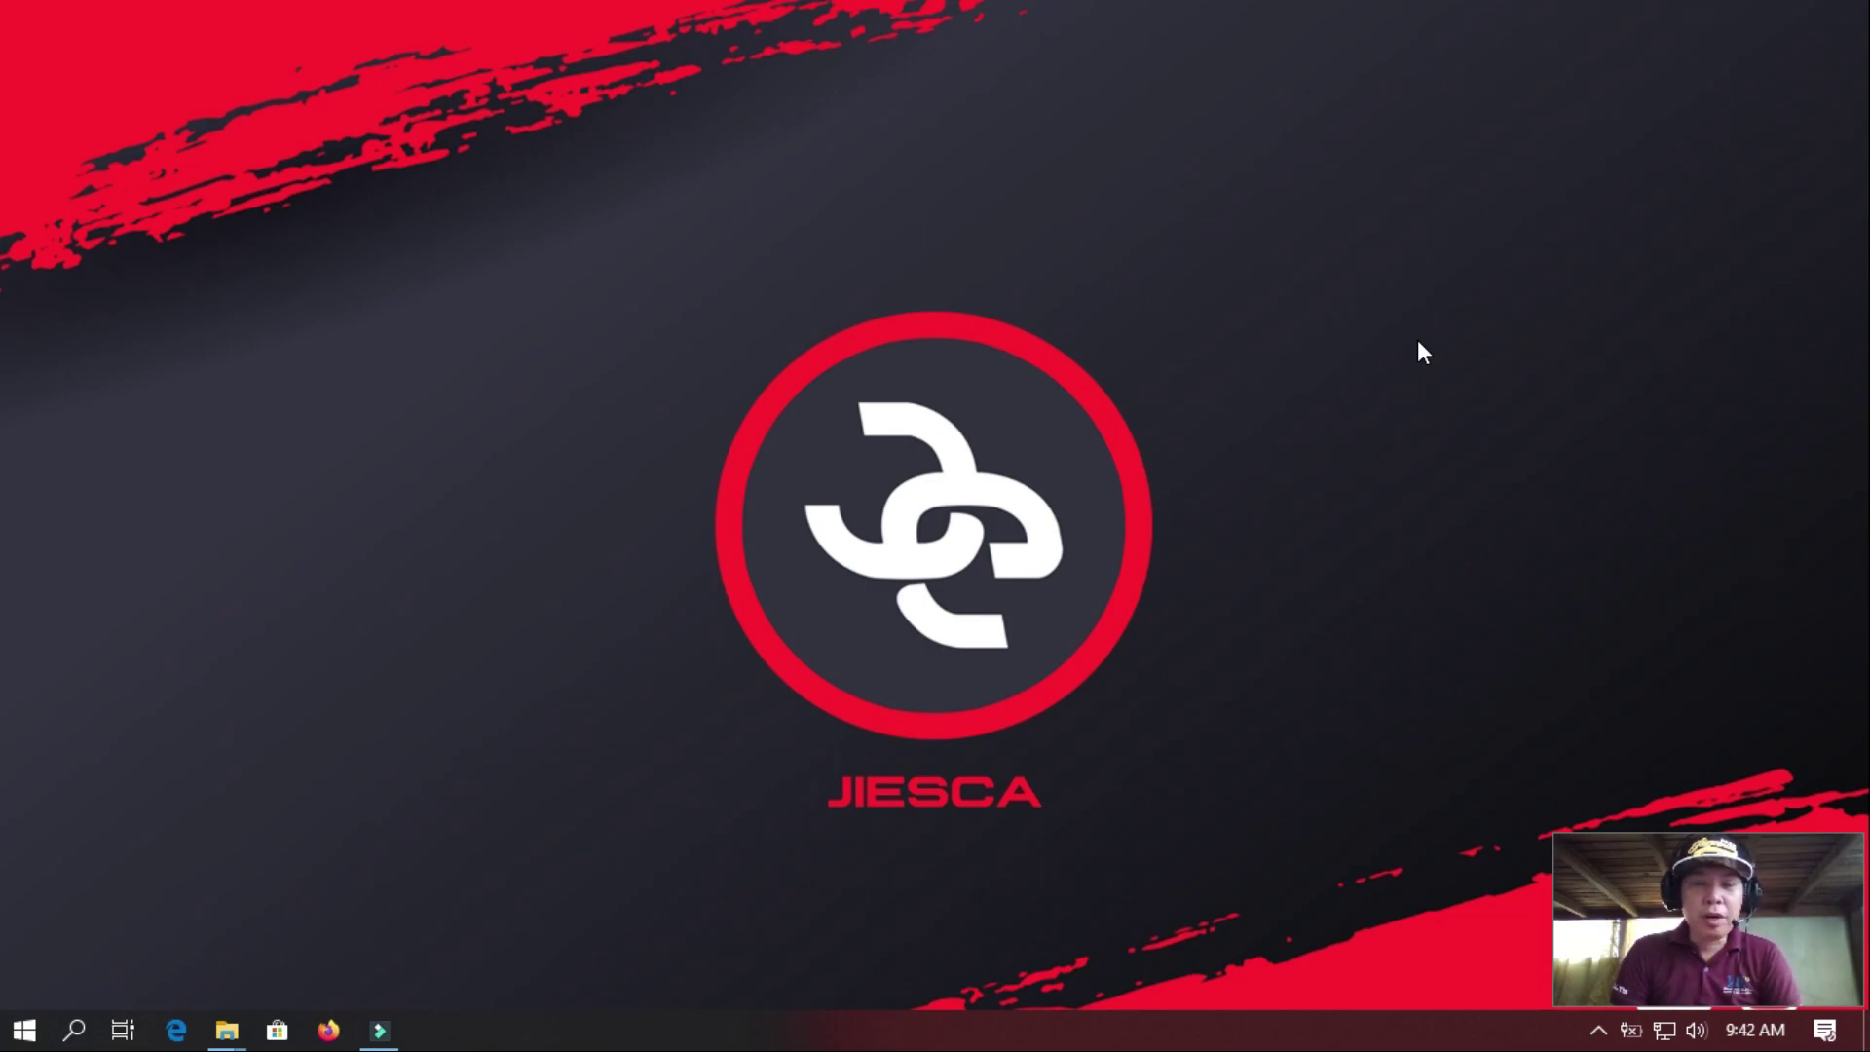
- Switch to Windows Settings and open the Game bar page of the Gaming settings
{"action": "left_click", "coordinate": [22, 1030]}
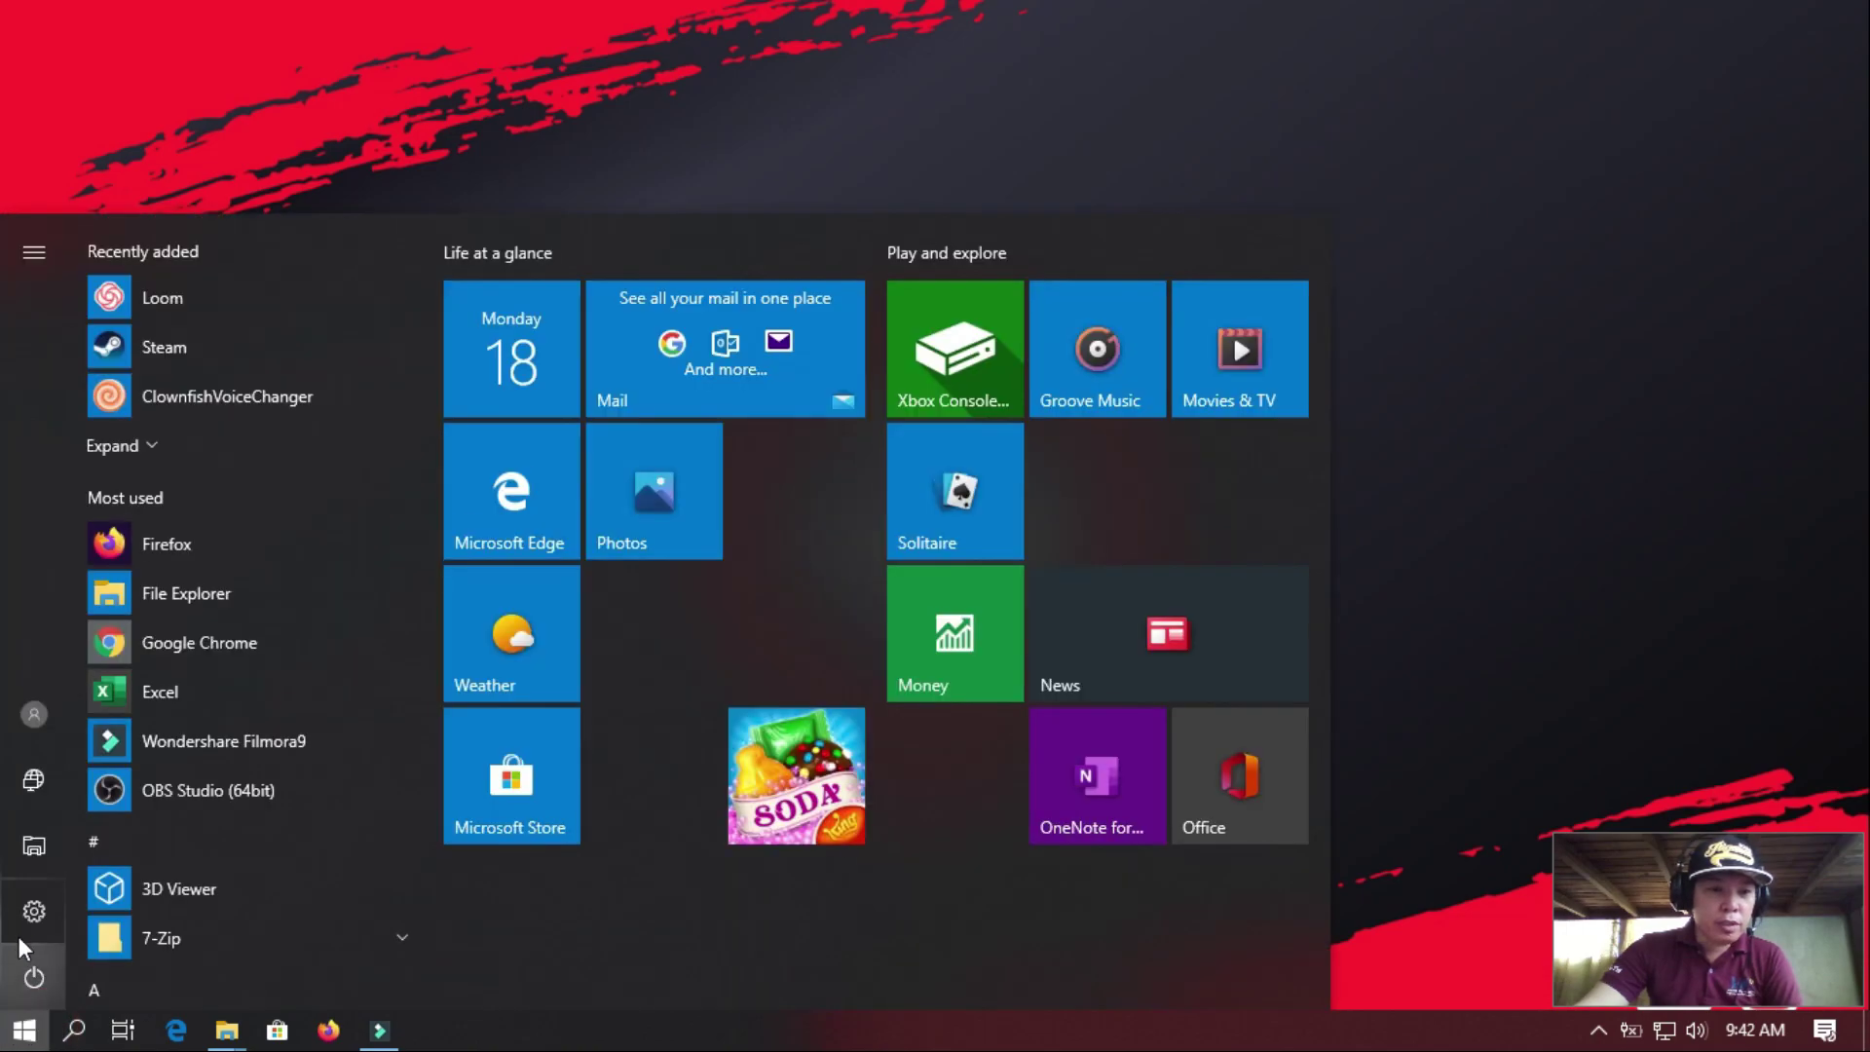
{"action": "mouse_move", "coordinate": [32, 915]}
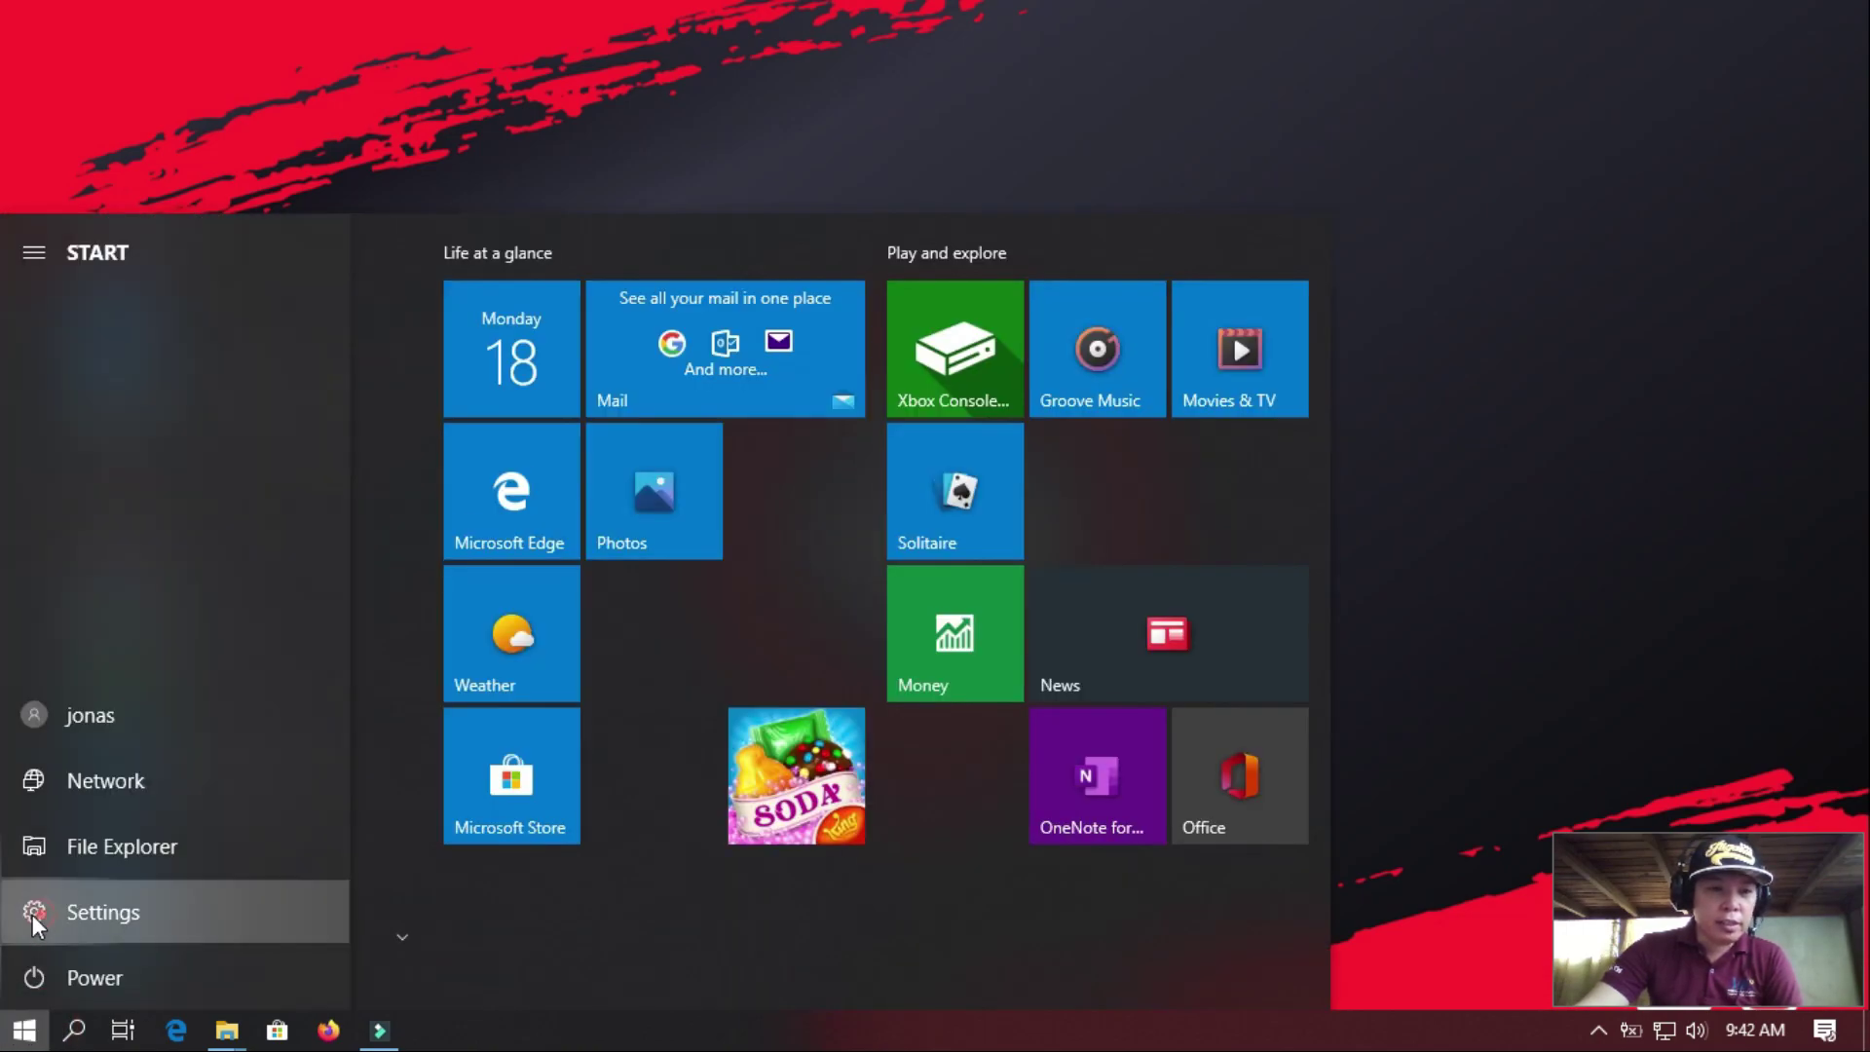
{"action": "left_click", "coordinate": [32, 915]}
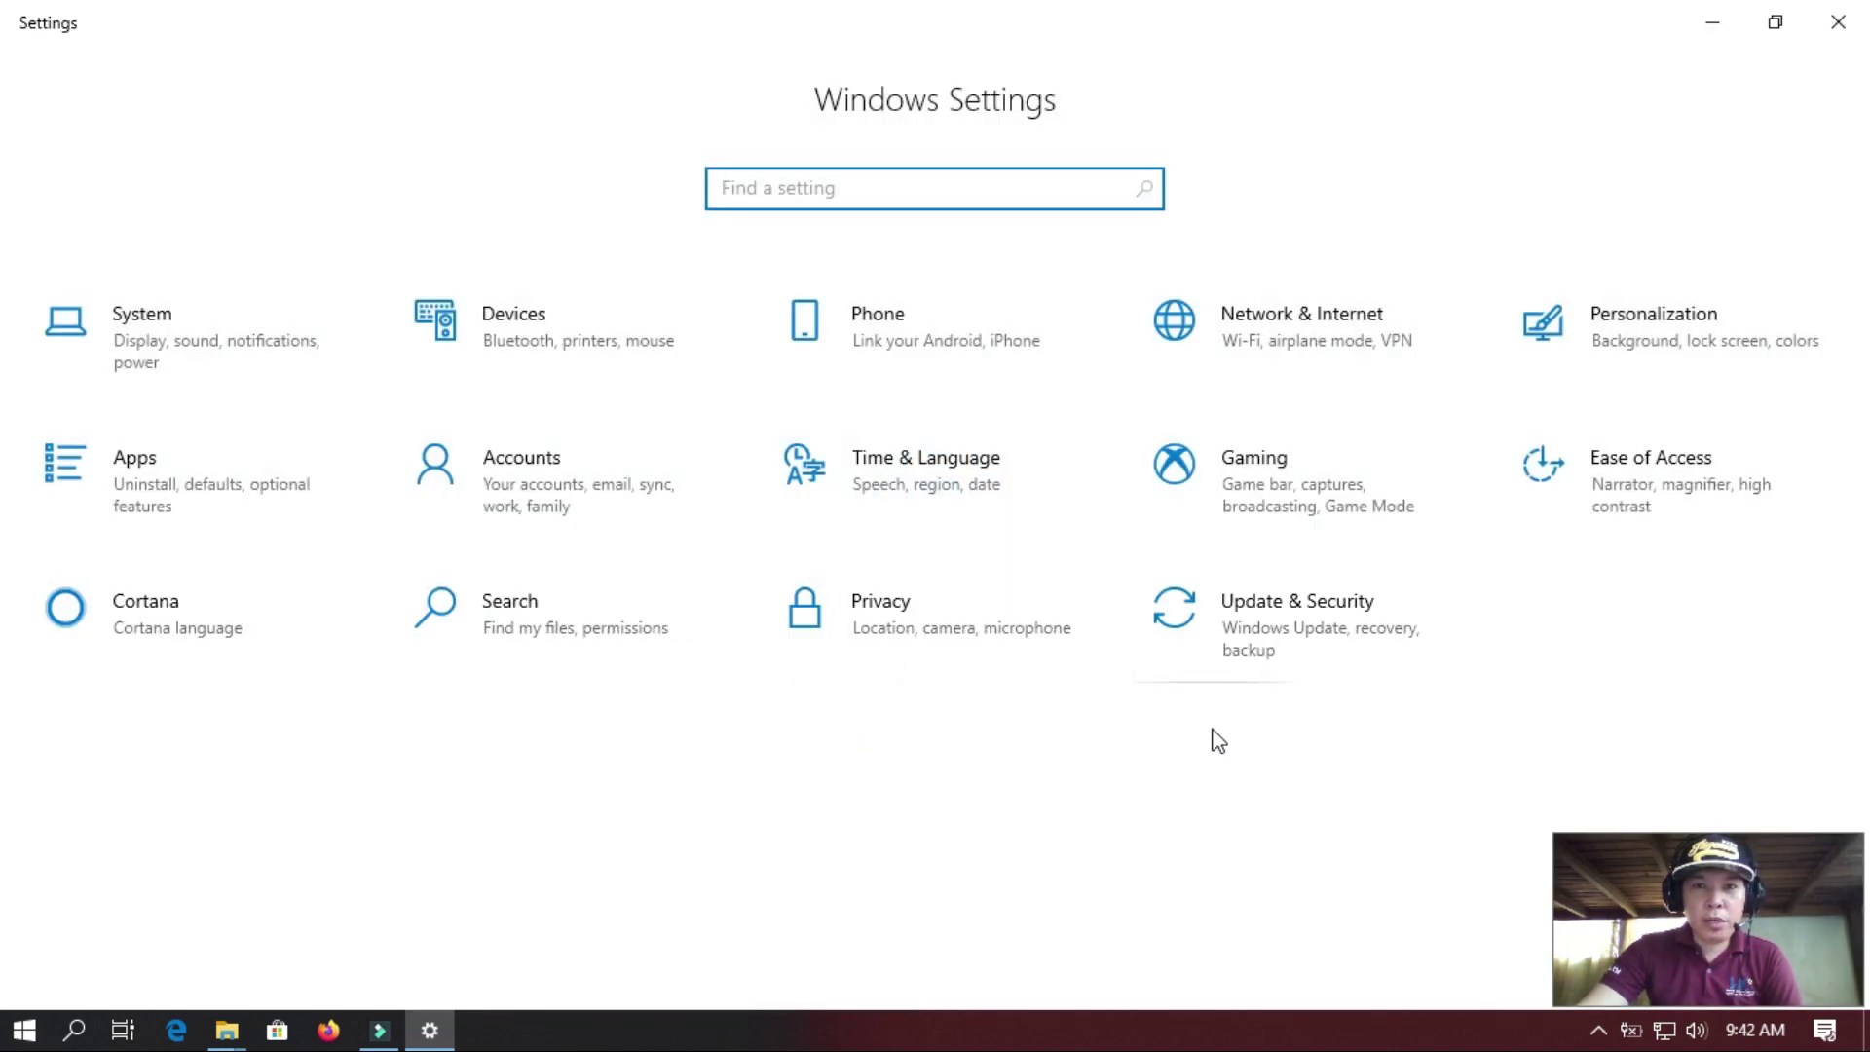
{"action": "left_click", "coordinate": [1235, 472]}
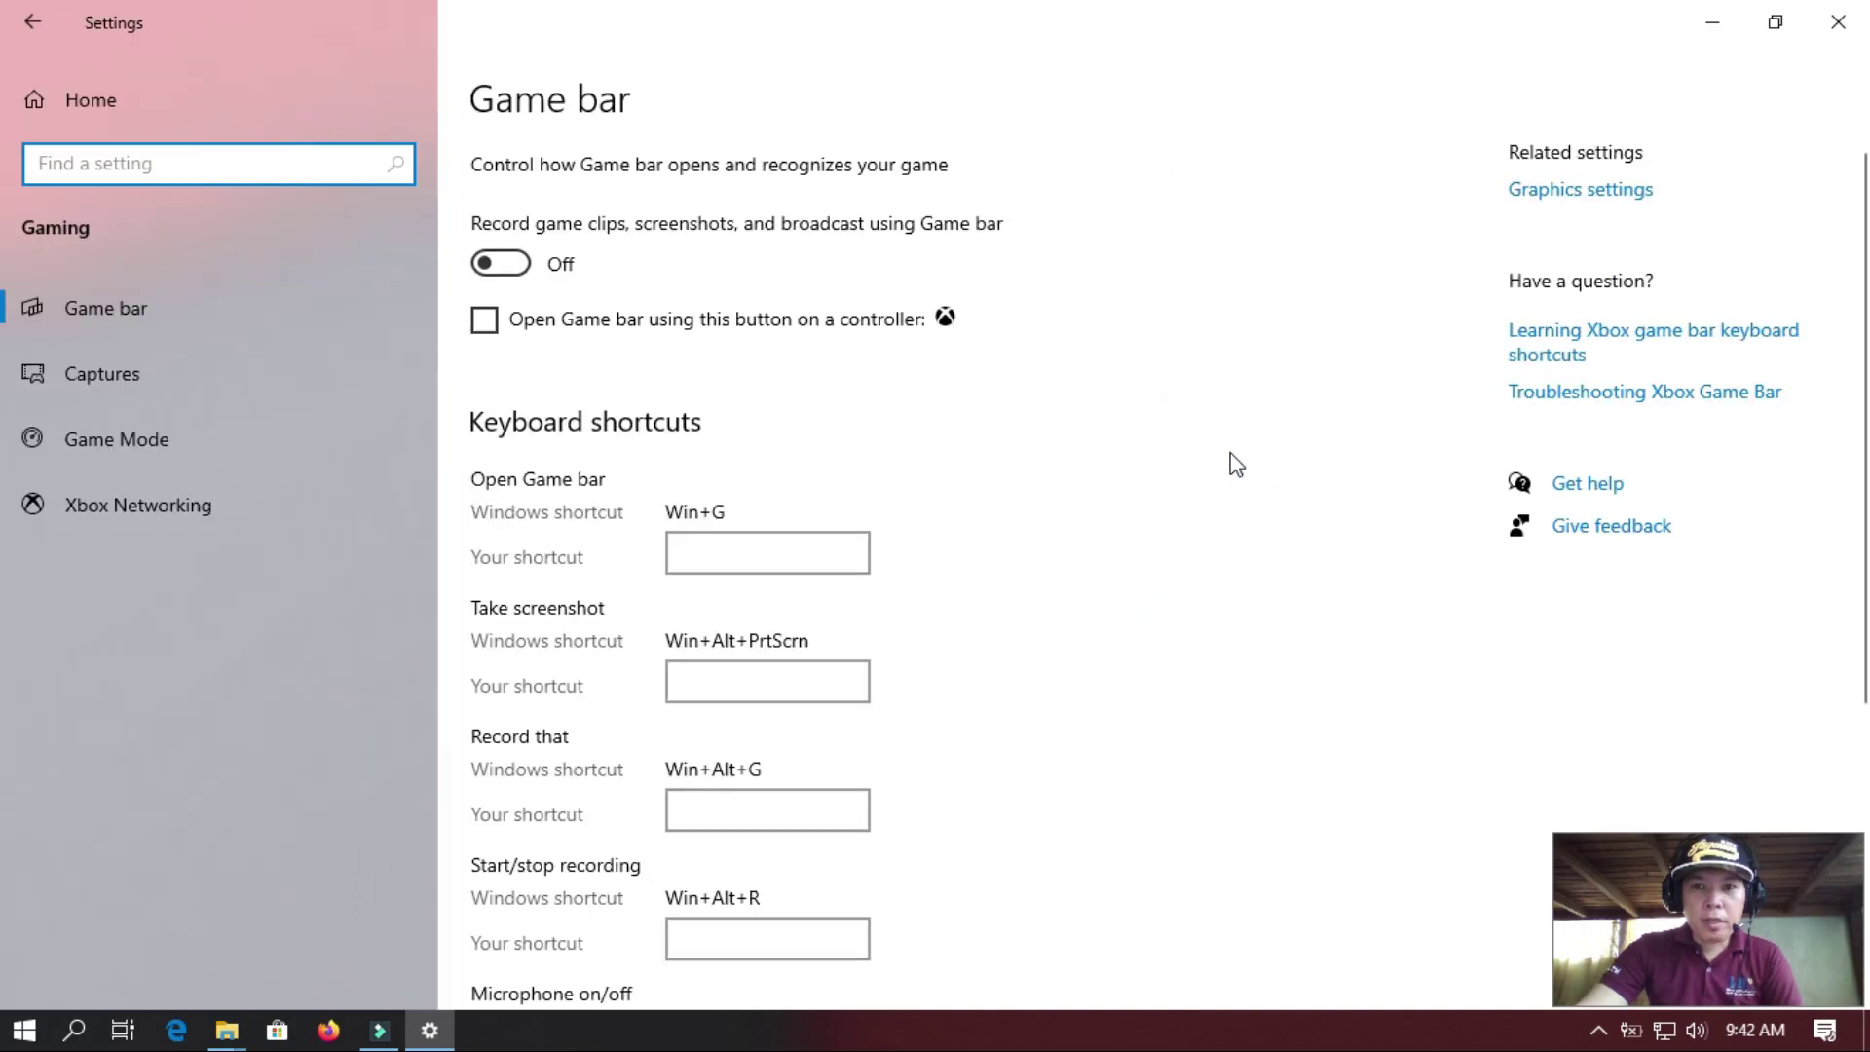
- Open Graphics settings and add Photoshop.exe from the Adobe Photoshop CC 2015 program folder as a classic app
{"action": "left_click", "coordinate": [1602, 199]}
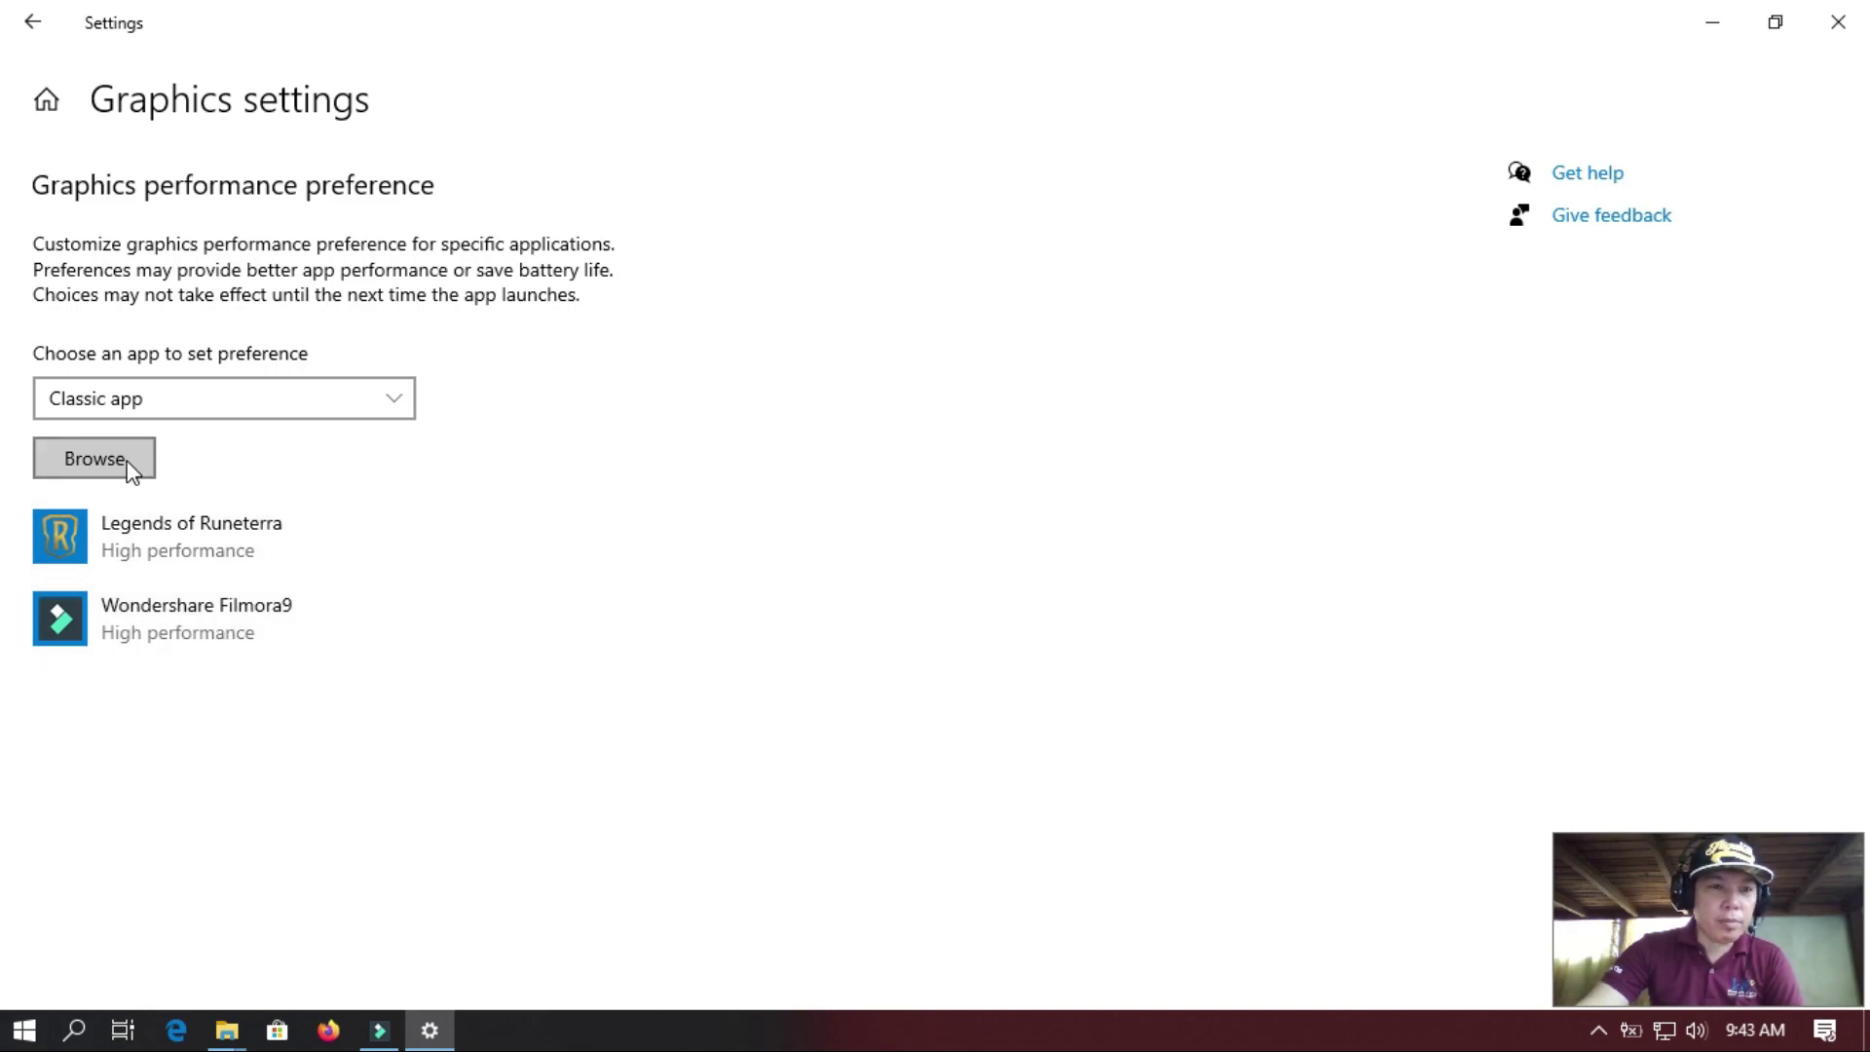
{"action": "left_click", "coordinate": [95, 458]}
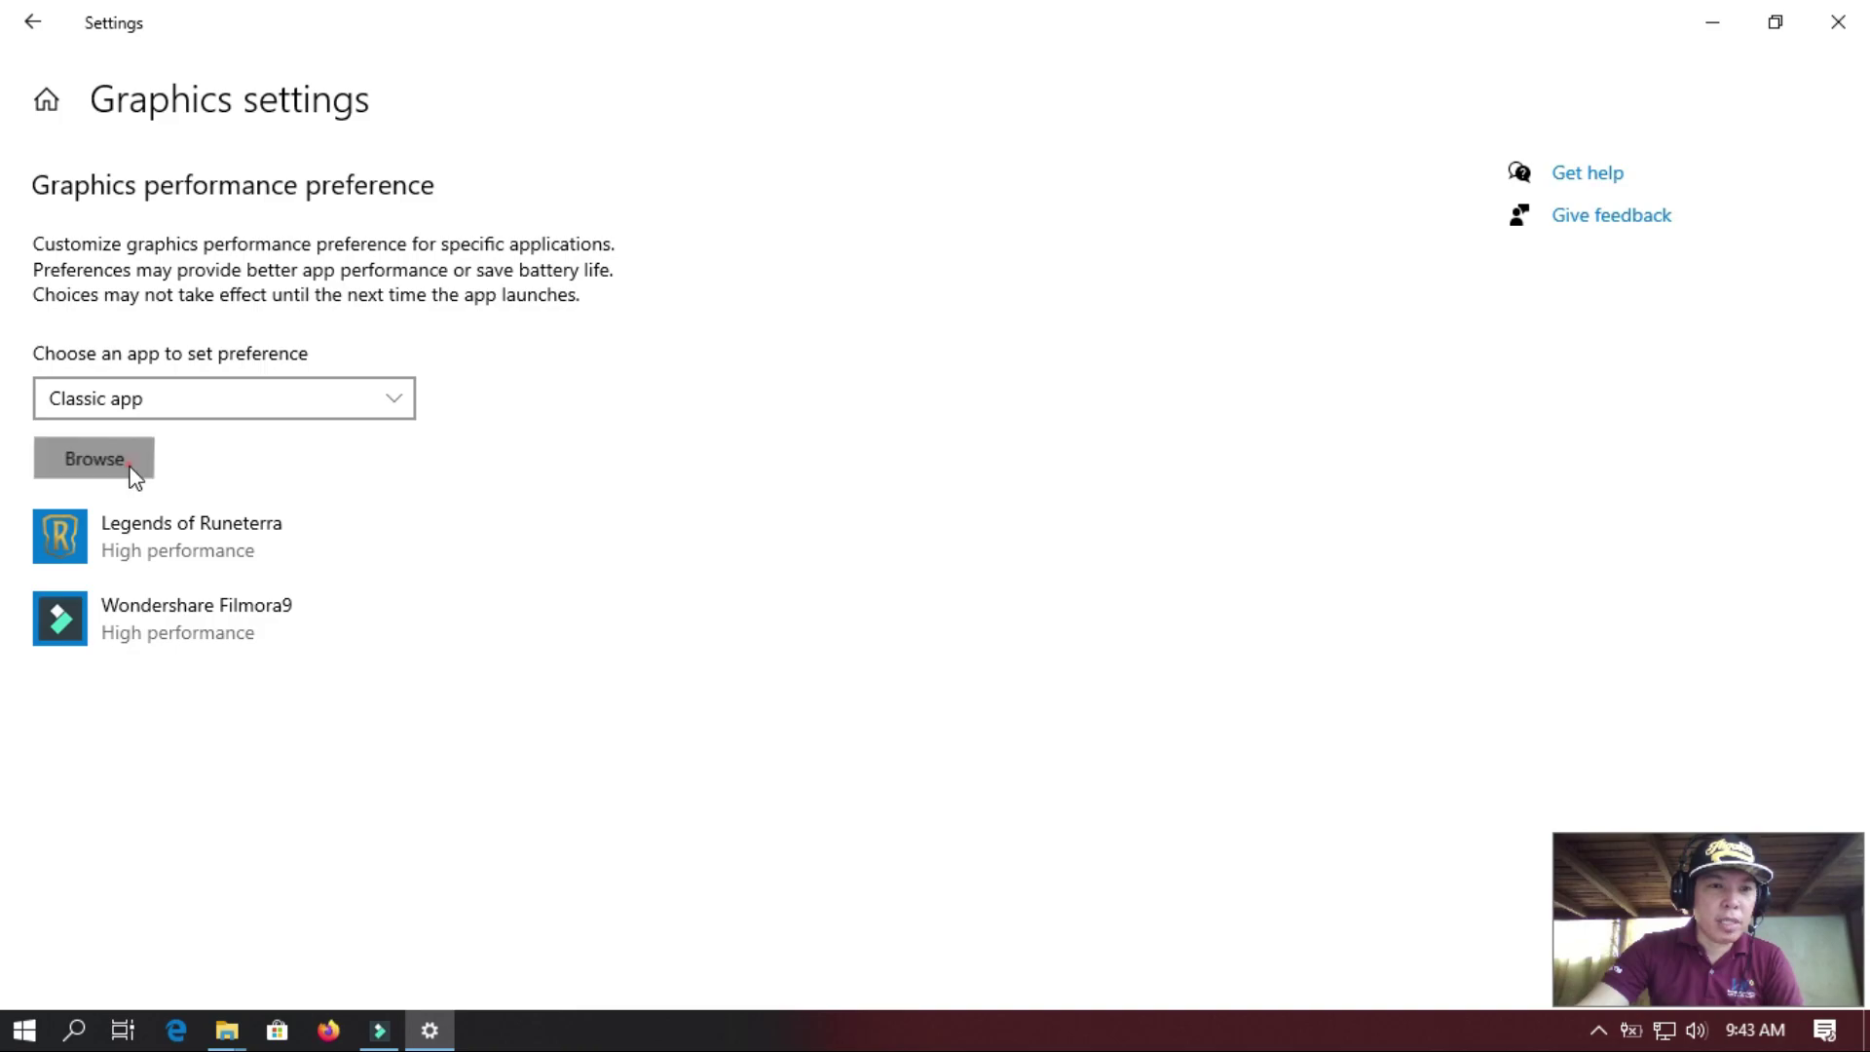
{"action": "left_click", "coordinate": [140, 482]}
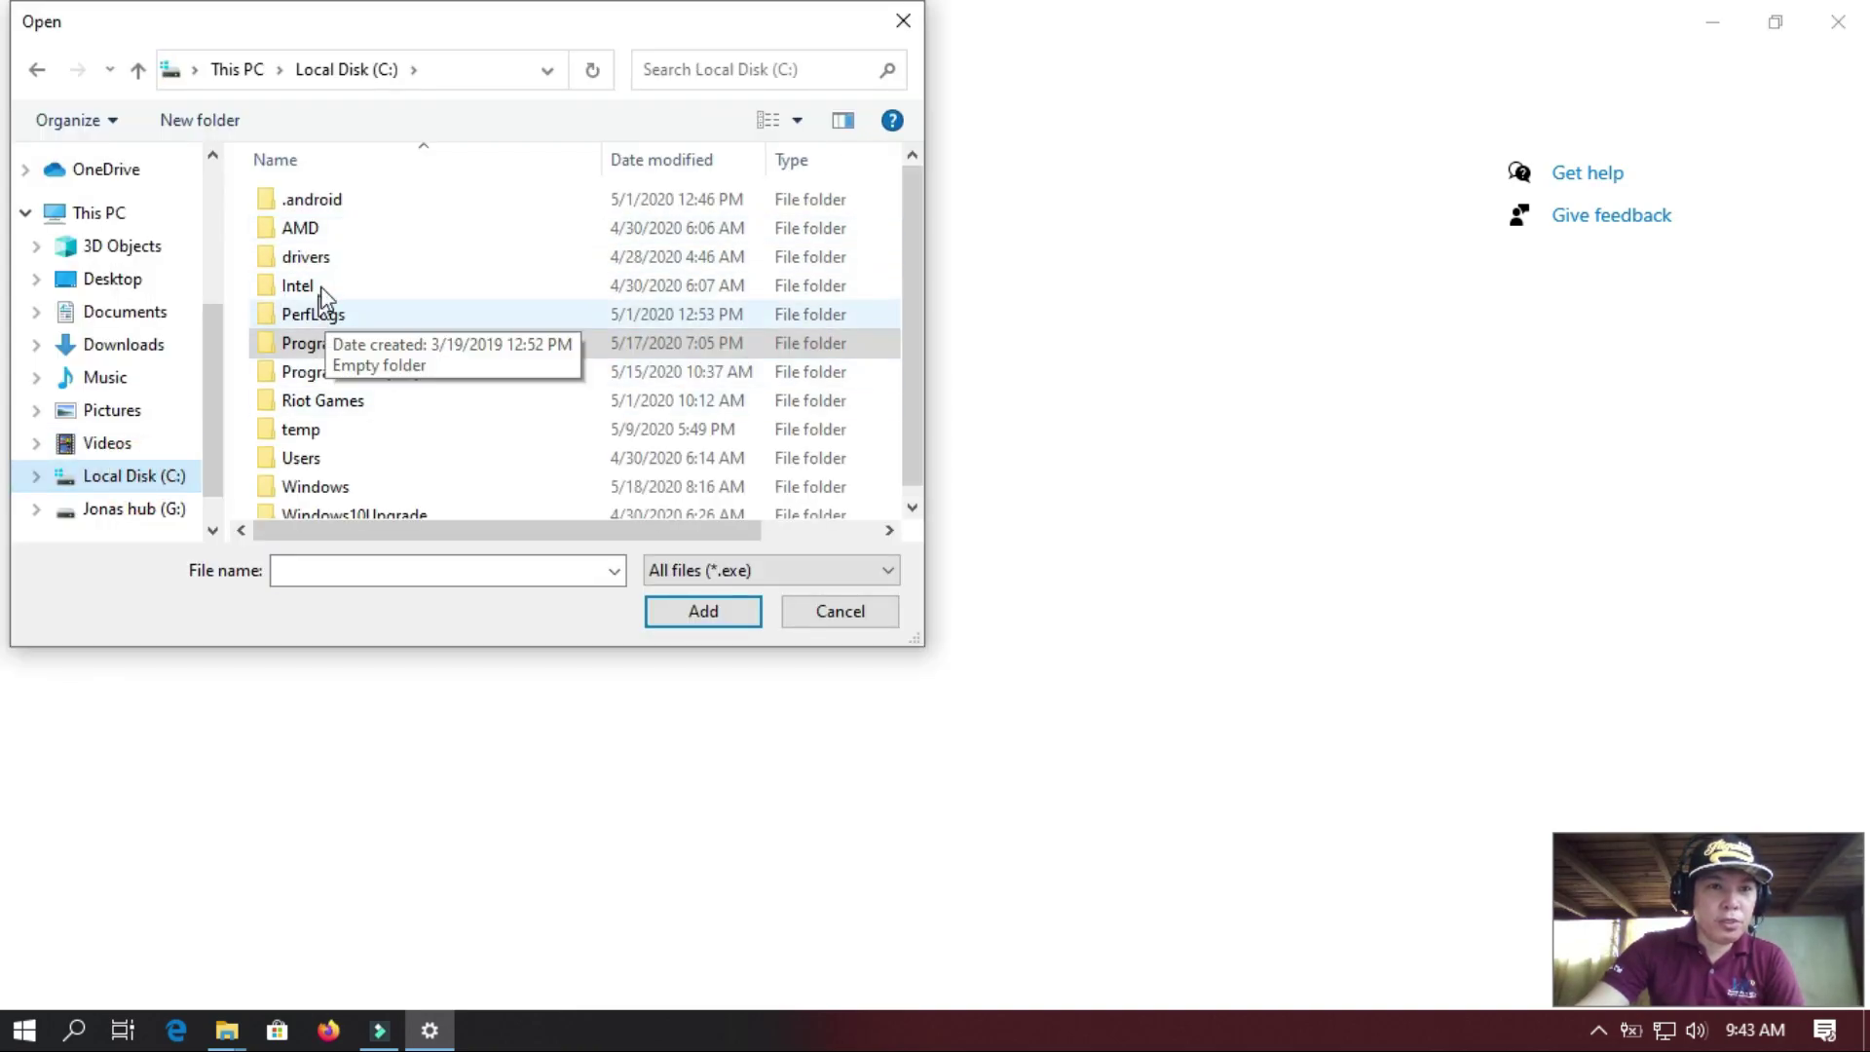
{"action": "double_click", "coordinate": [316, 343]}
{"action": "double_click", "coordinate": [314, 232]}
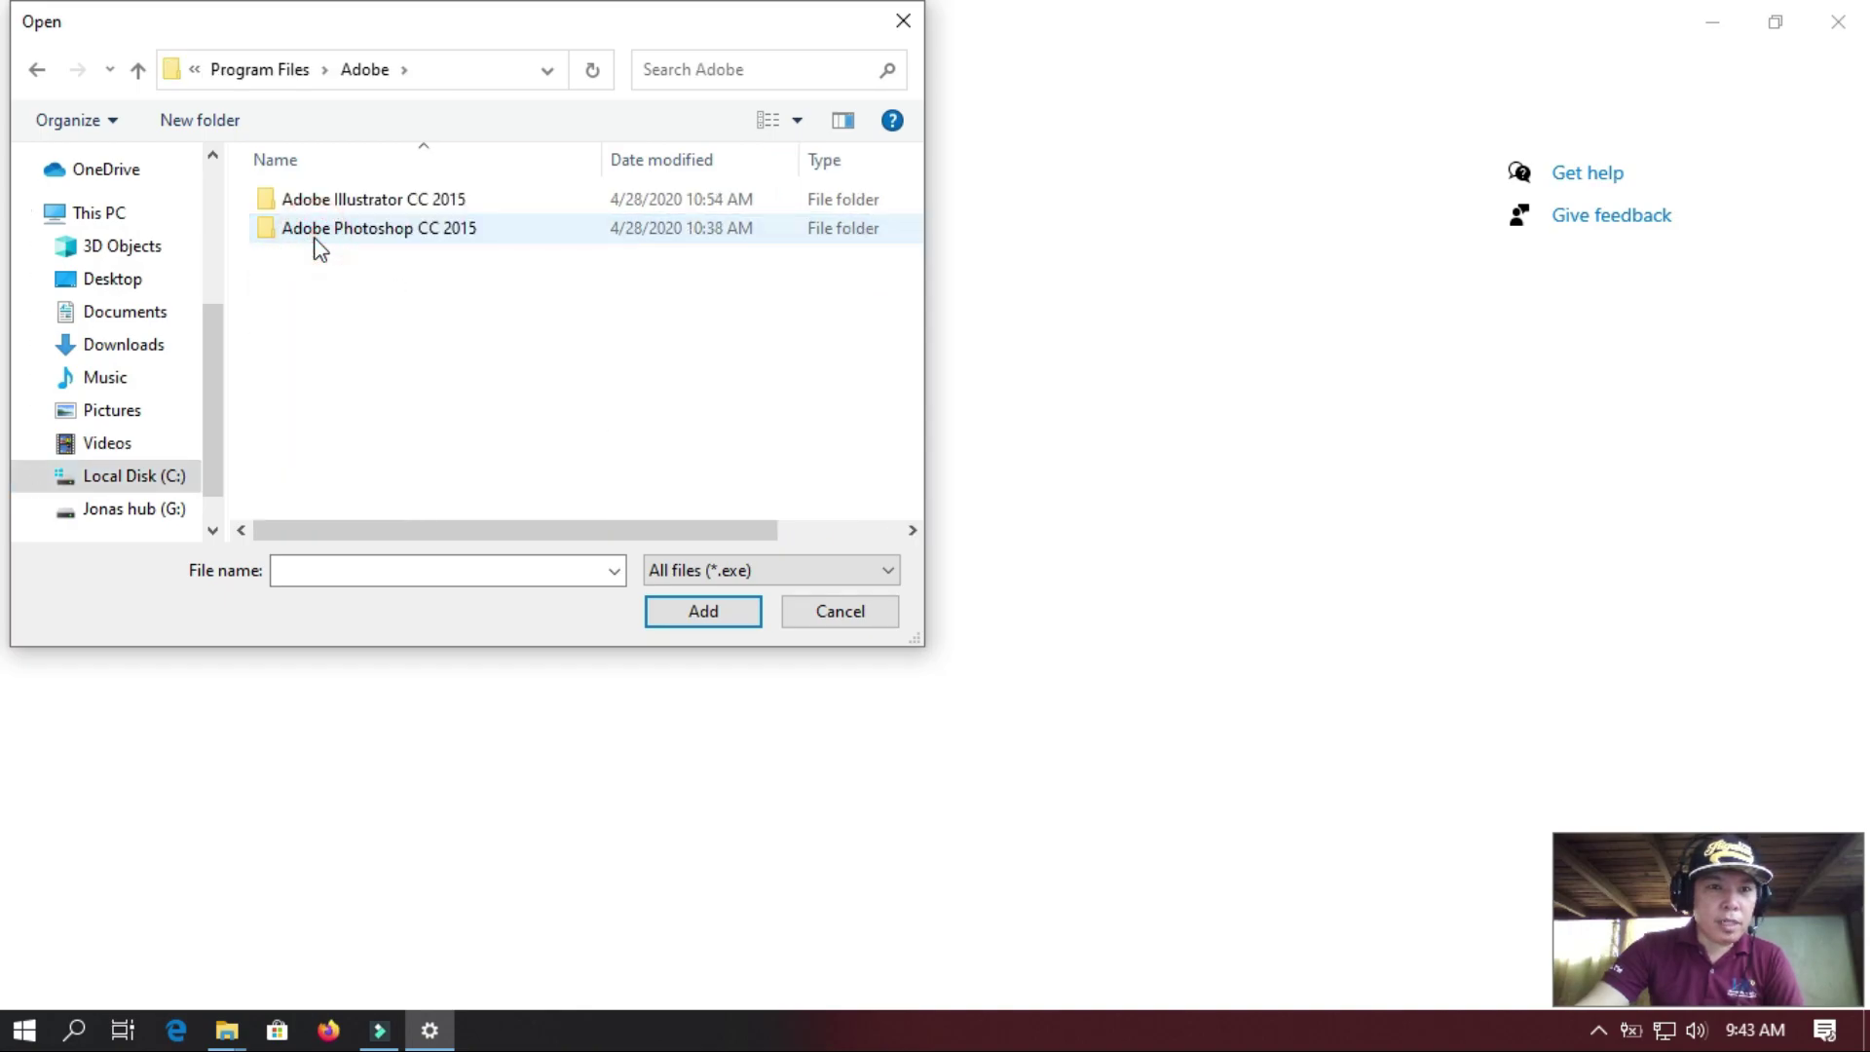
{"action": "double_click", "coordinate": [321, 232]}
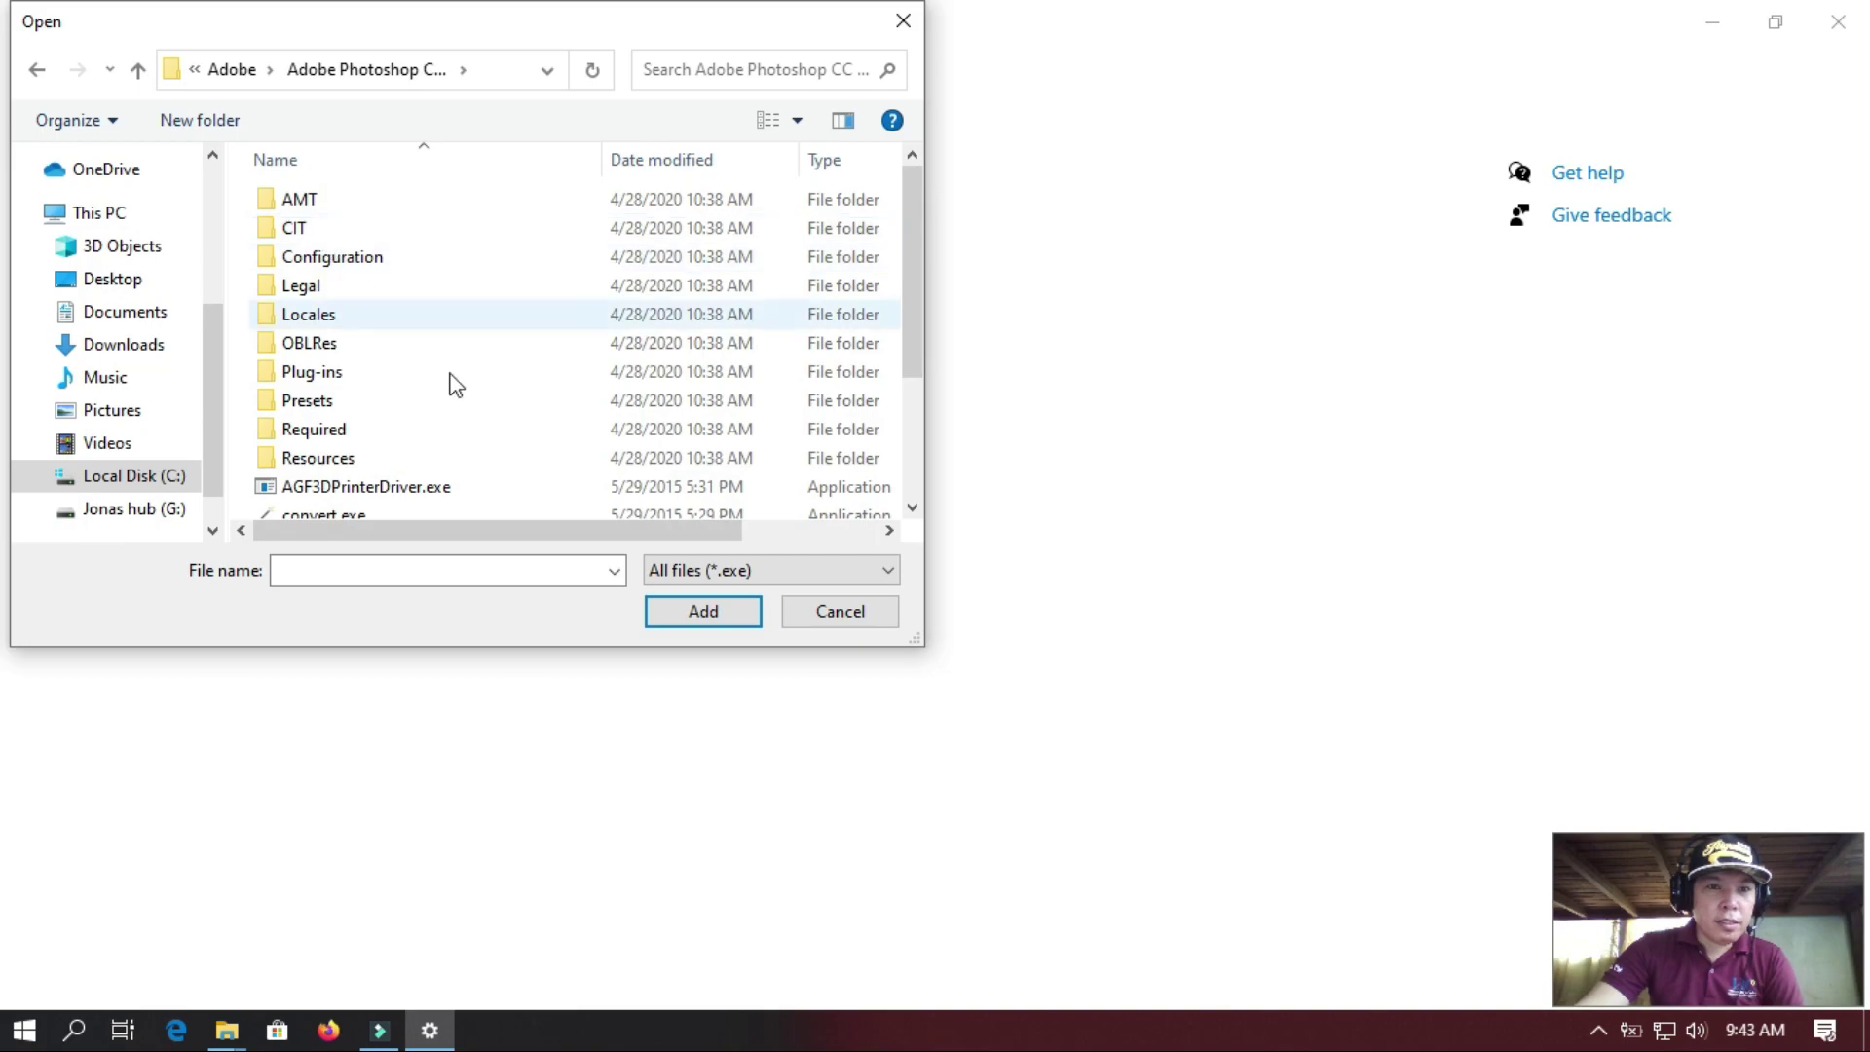
{"action": "scroll", "coordinate": [488, 429], "scroll_direction": "down", "scroll_amount": 2}
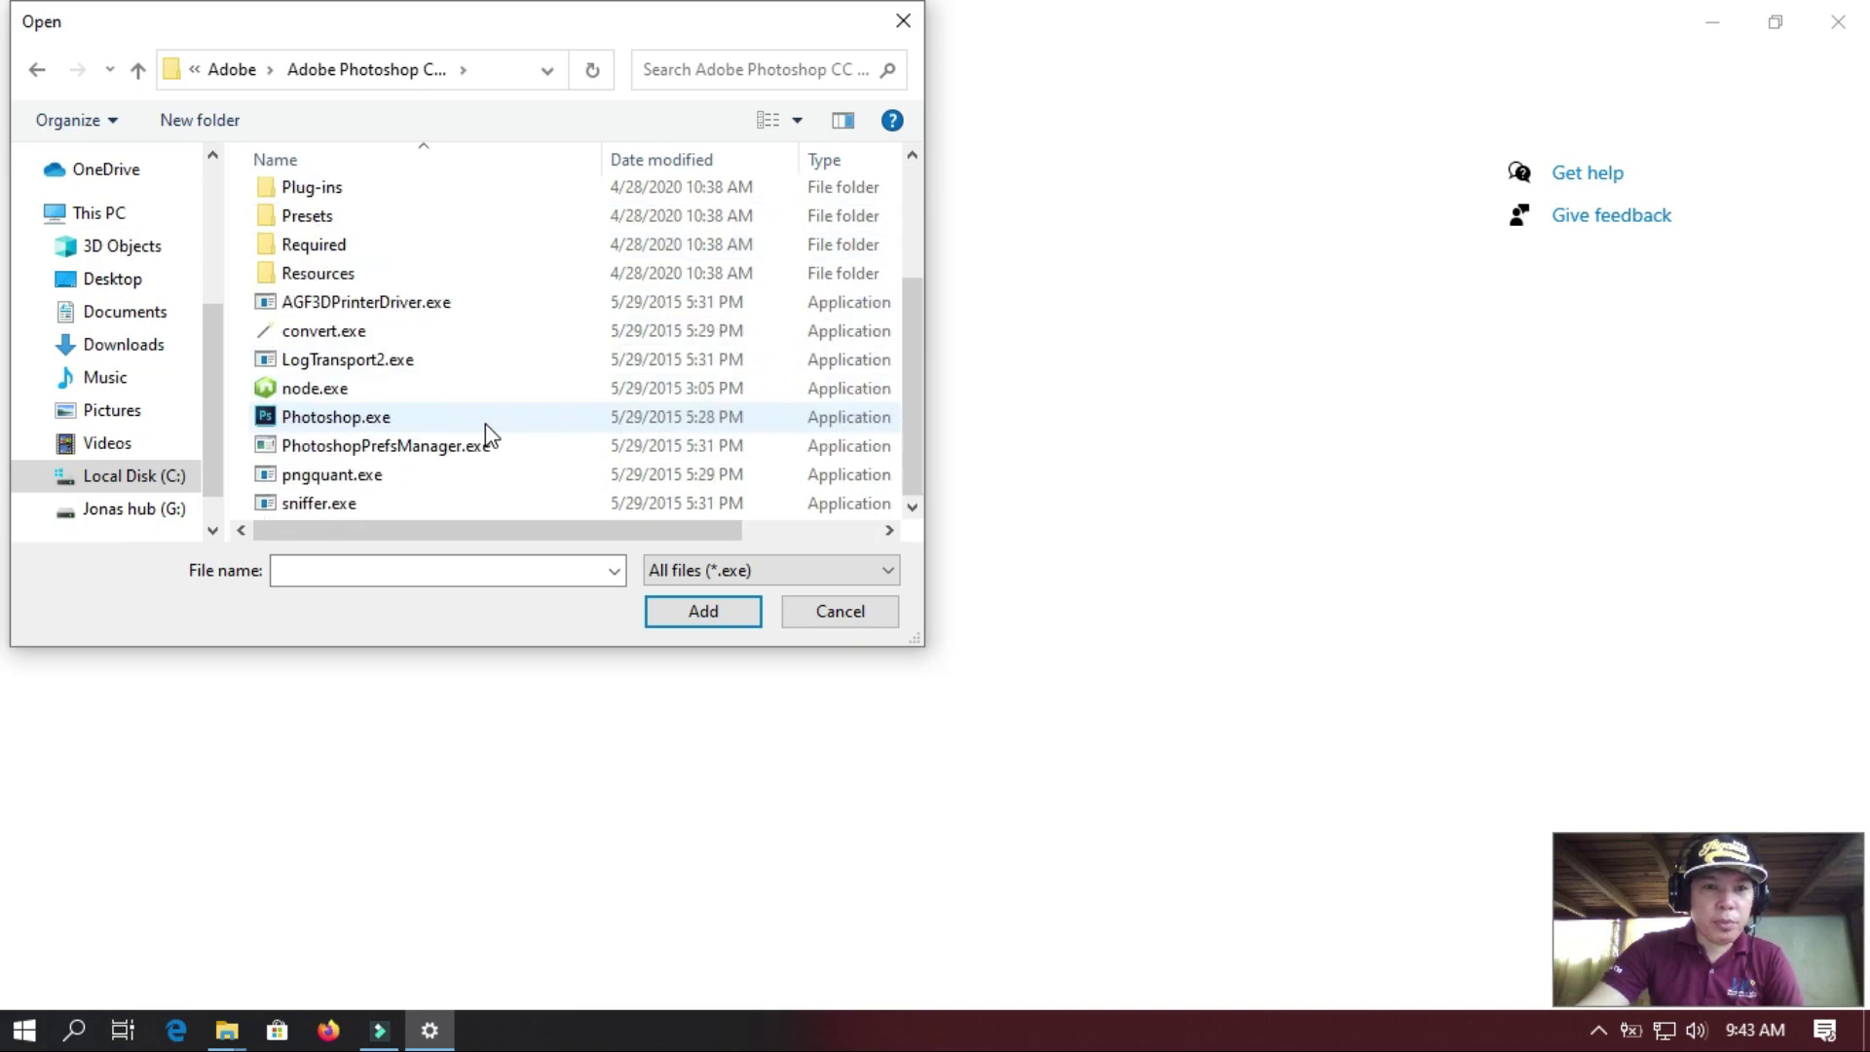
{"action": "left_click", "coordinate": [309, 423]}
{"action": "left_click", "coordinate": [703, 616]}
{"action": "left_click", "coordinate": [674, 610]}
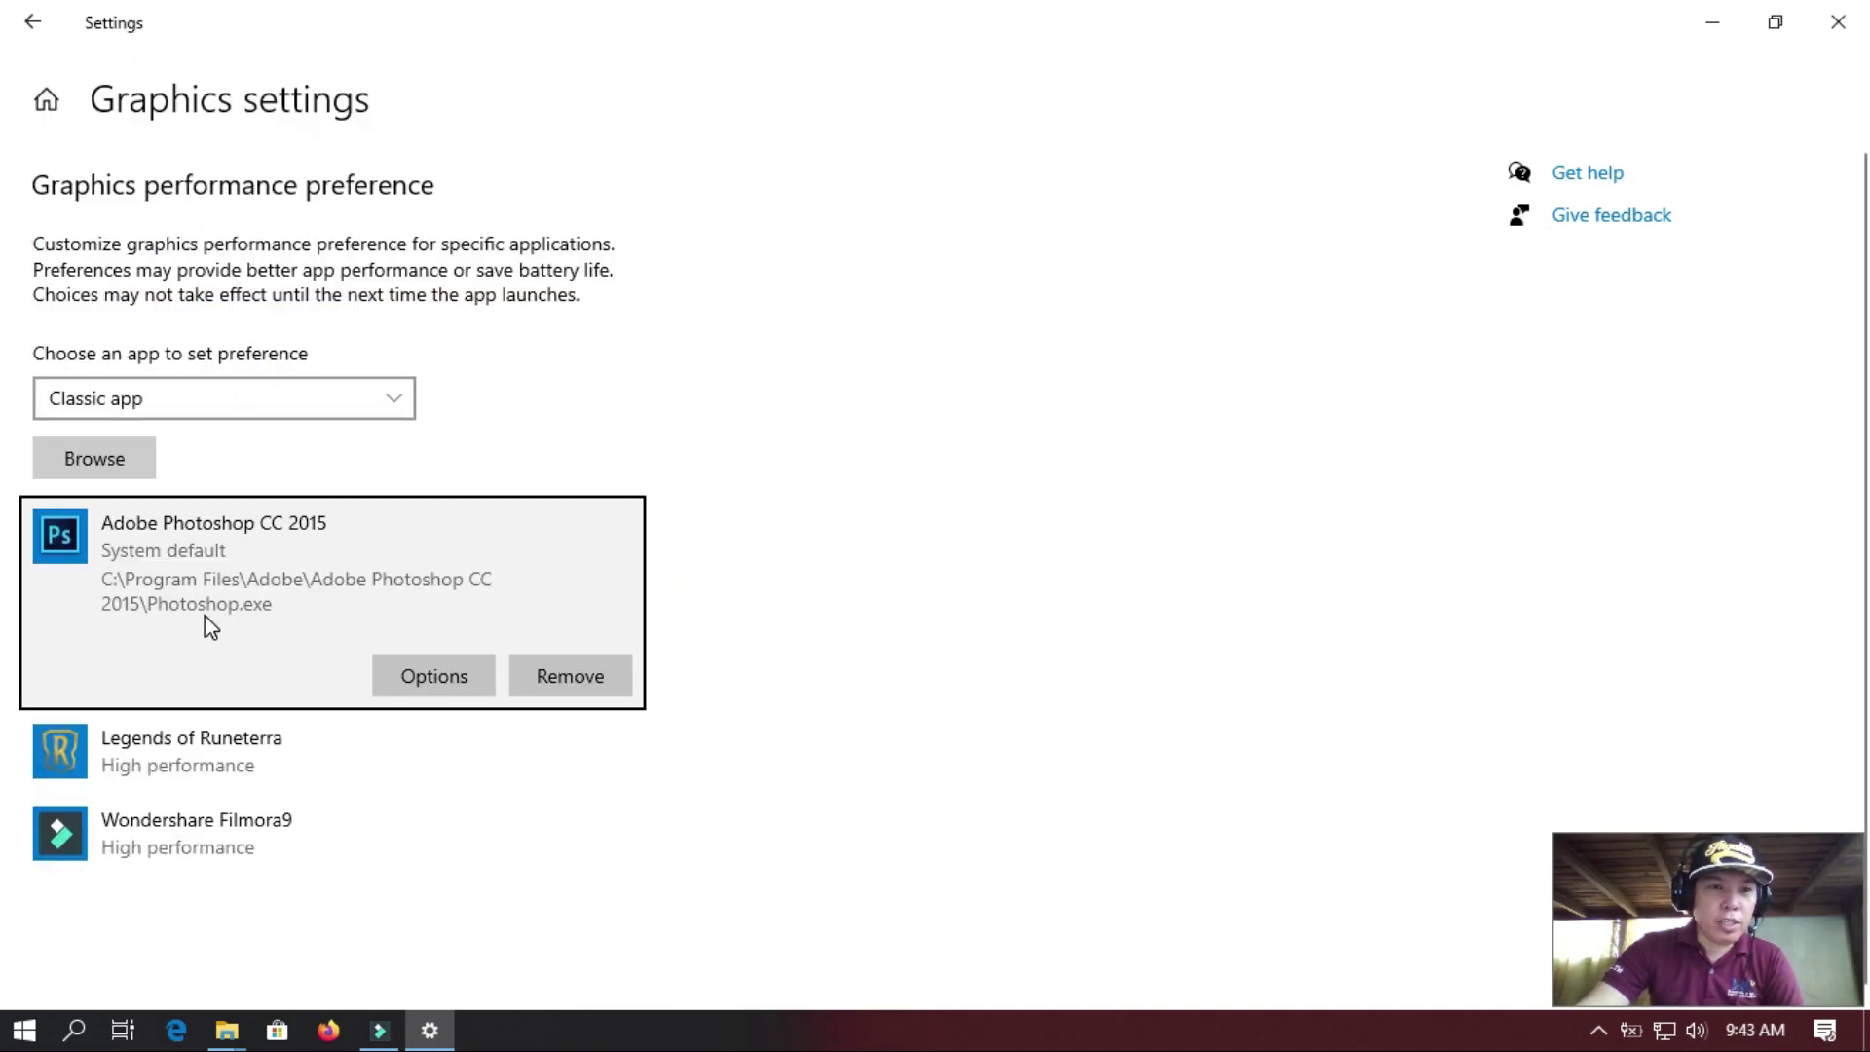
- Set the graphics preference of Adobe Photoshop CC 2015 to High performance and save it
{"action": "left_click", "coordinate": [463, 685]}
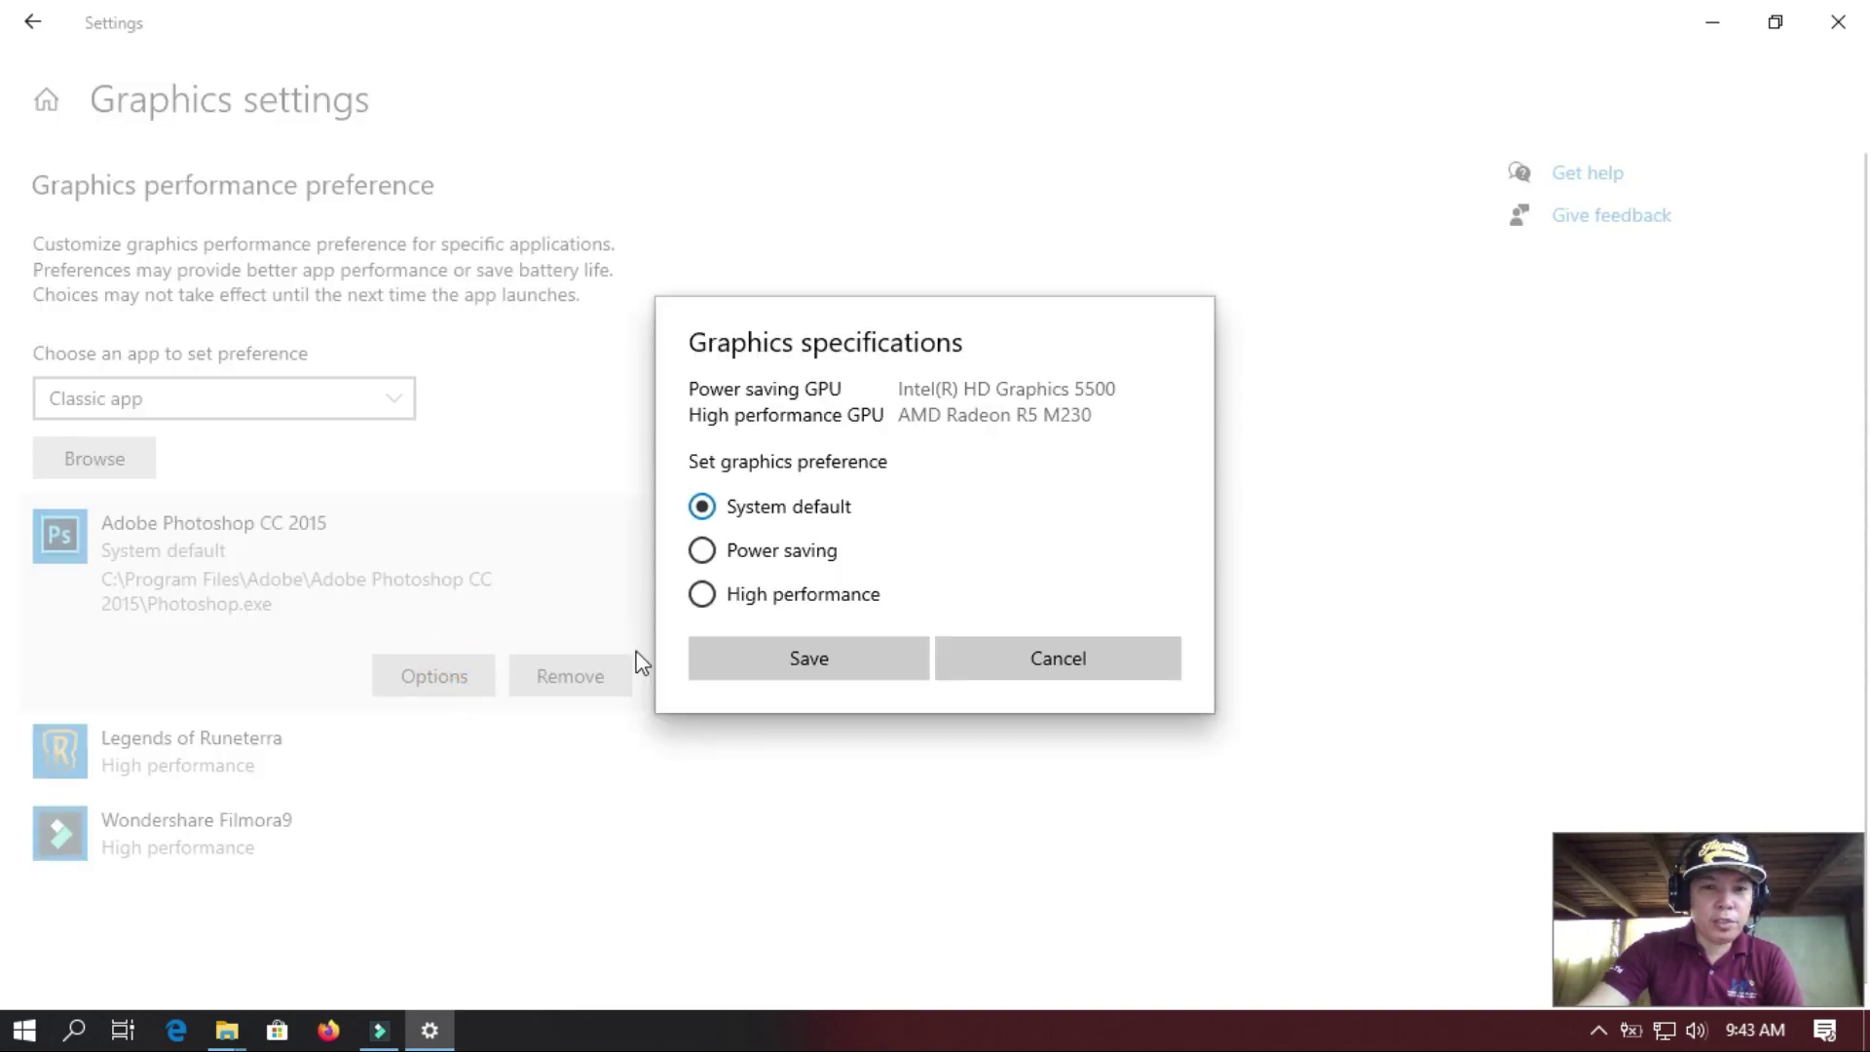
{"action": "left_click", "coordinate": [779, 599]}
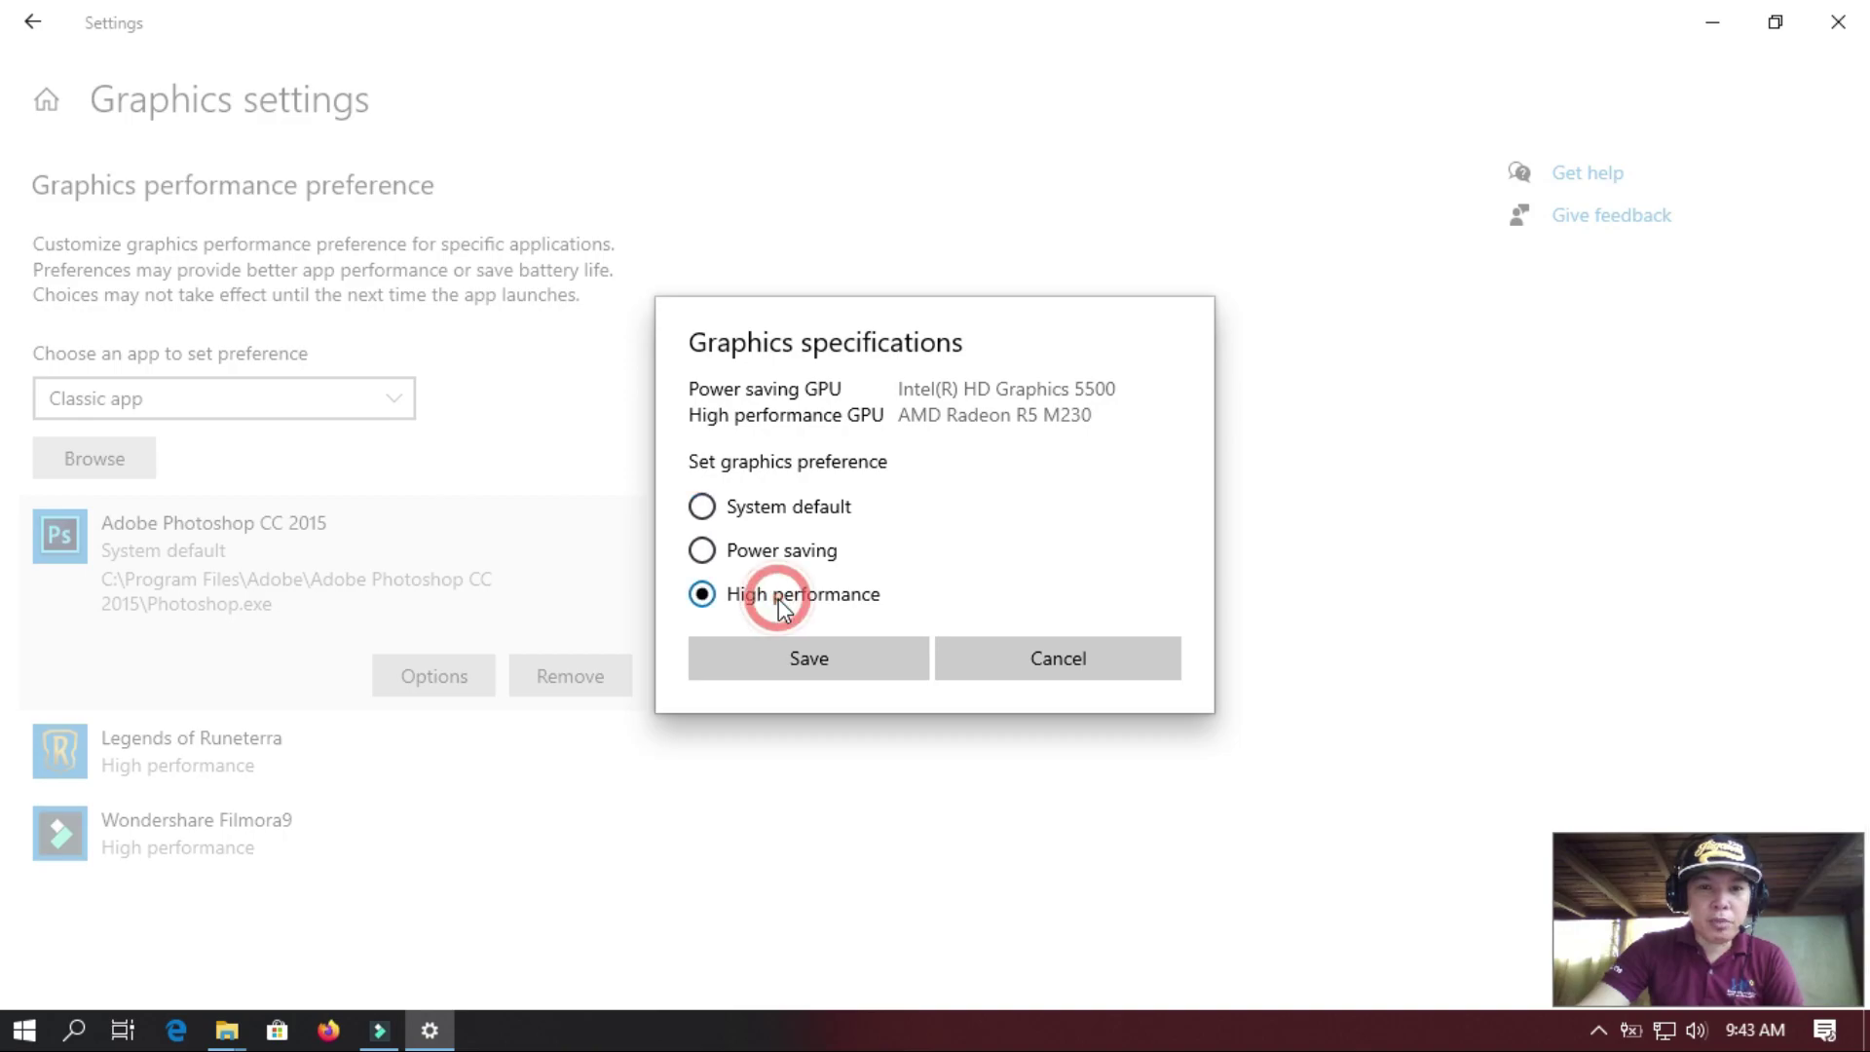
{"action": "left_click", "coordinate": [822, 678]}
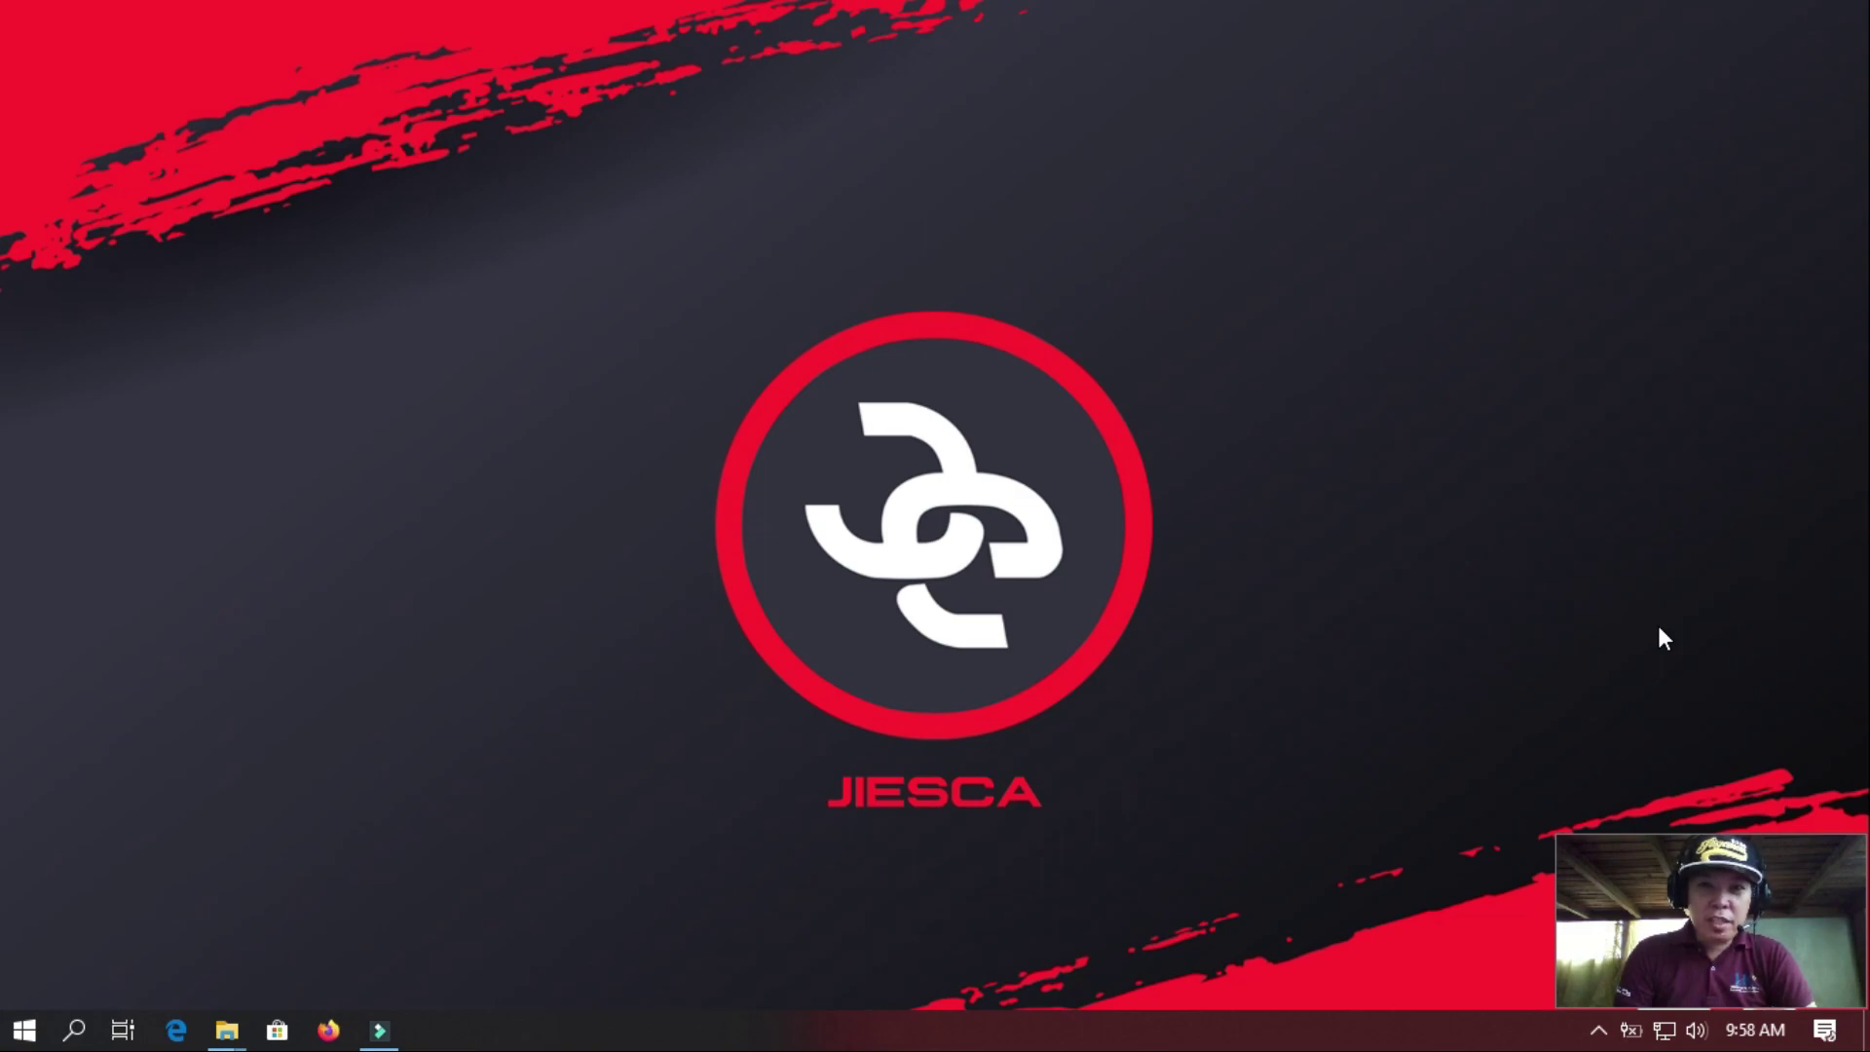
- Open the Startup and Recovery settings through This PC's advanced system properties and select the display time for the operating system list
{"action": "left_click", "coordinate": [23, 1032]}
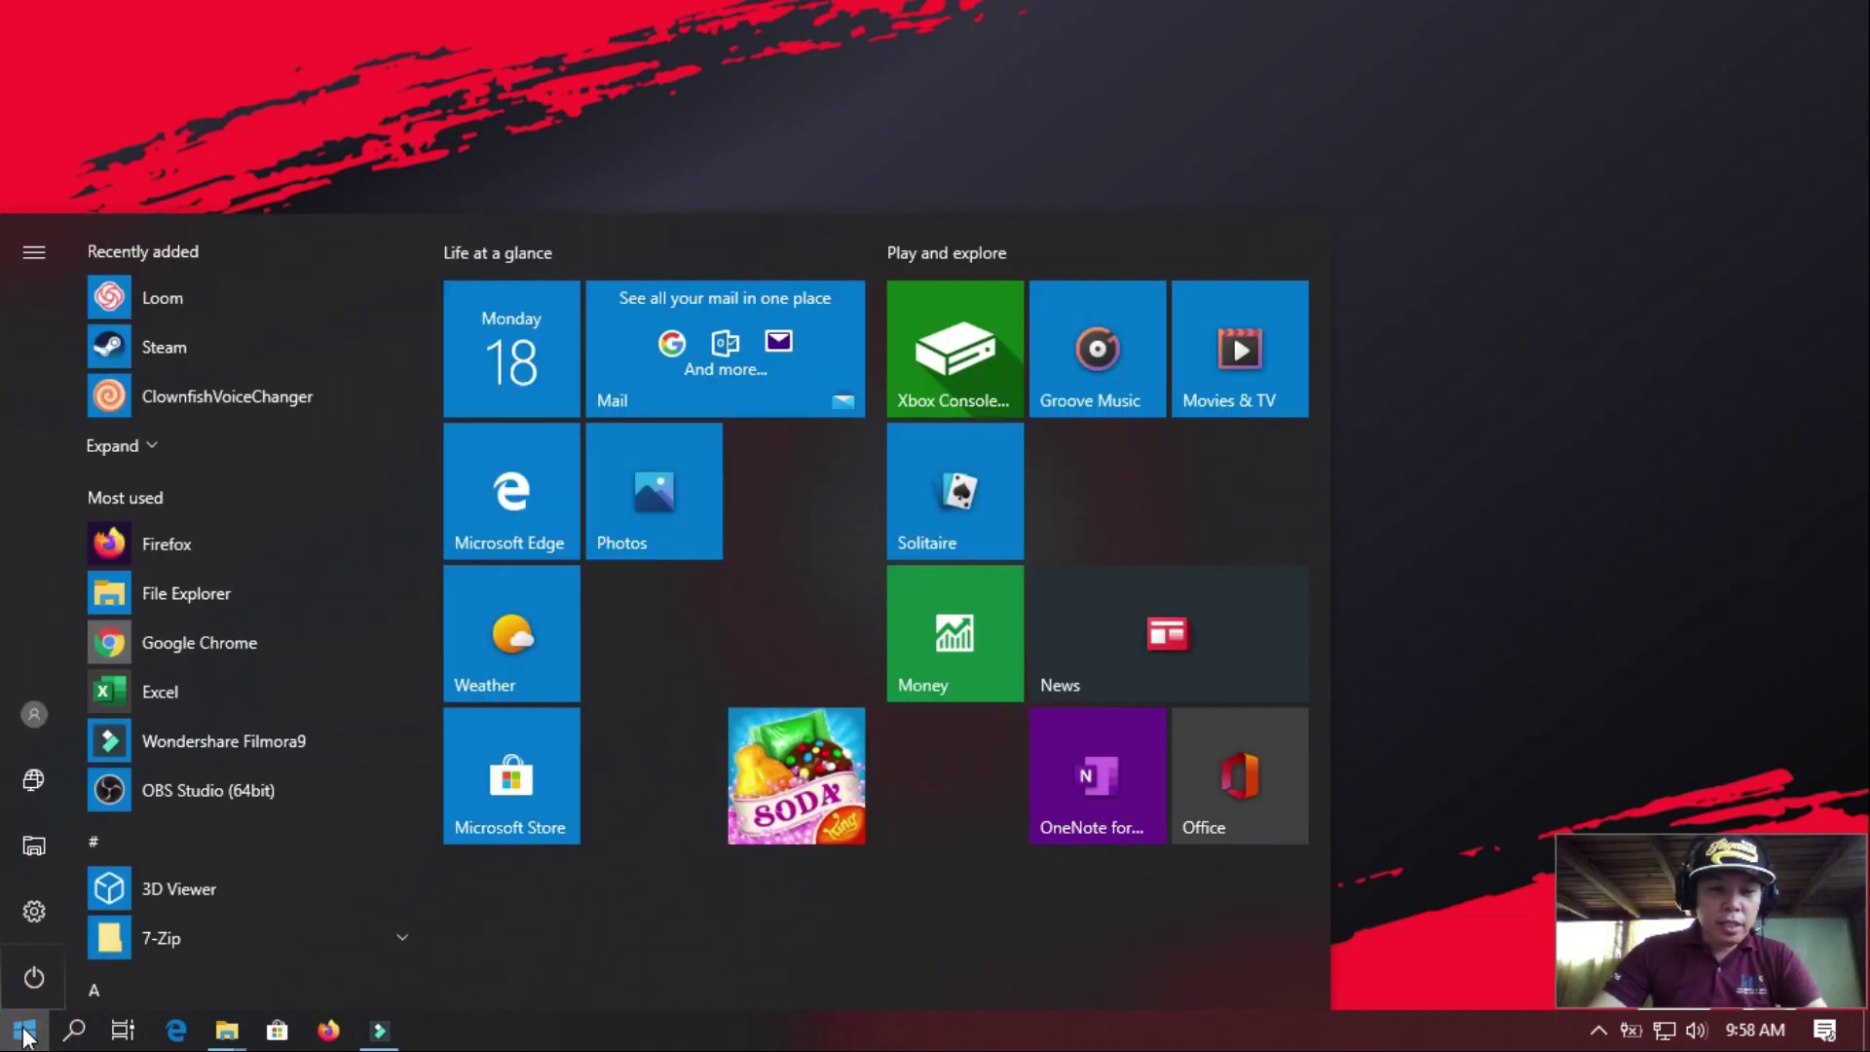
{"action": "type", "text": "this pc"}
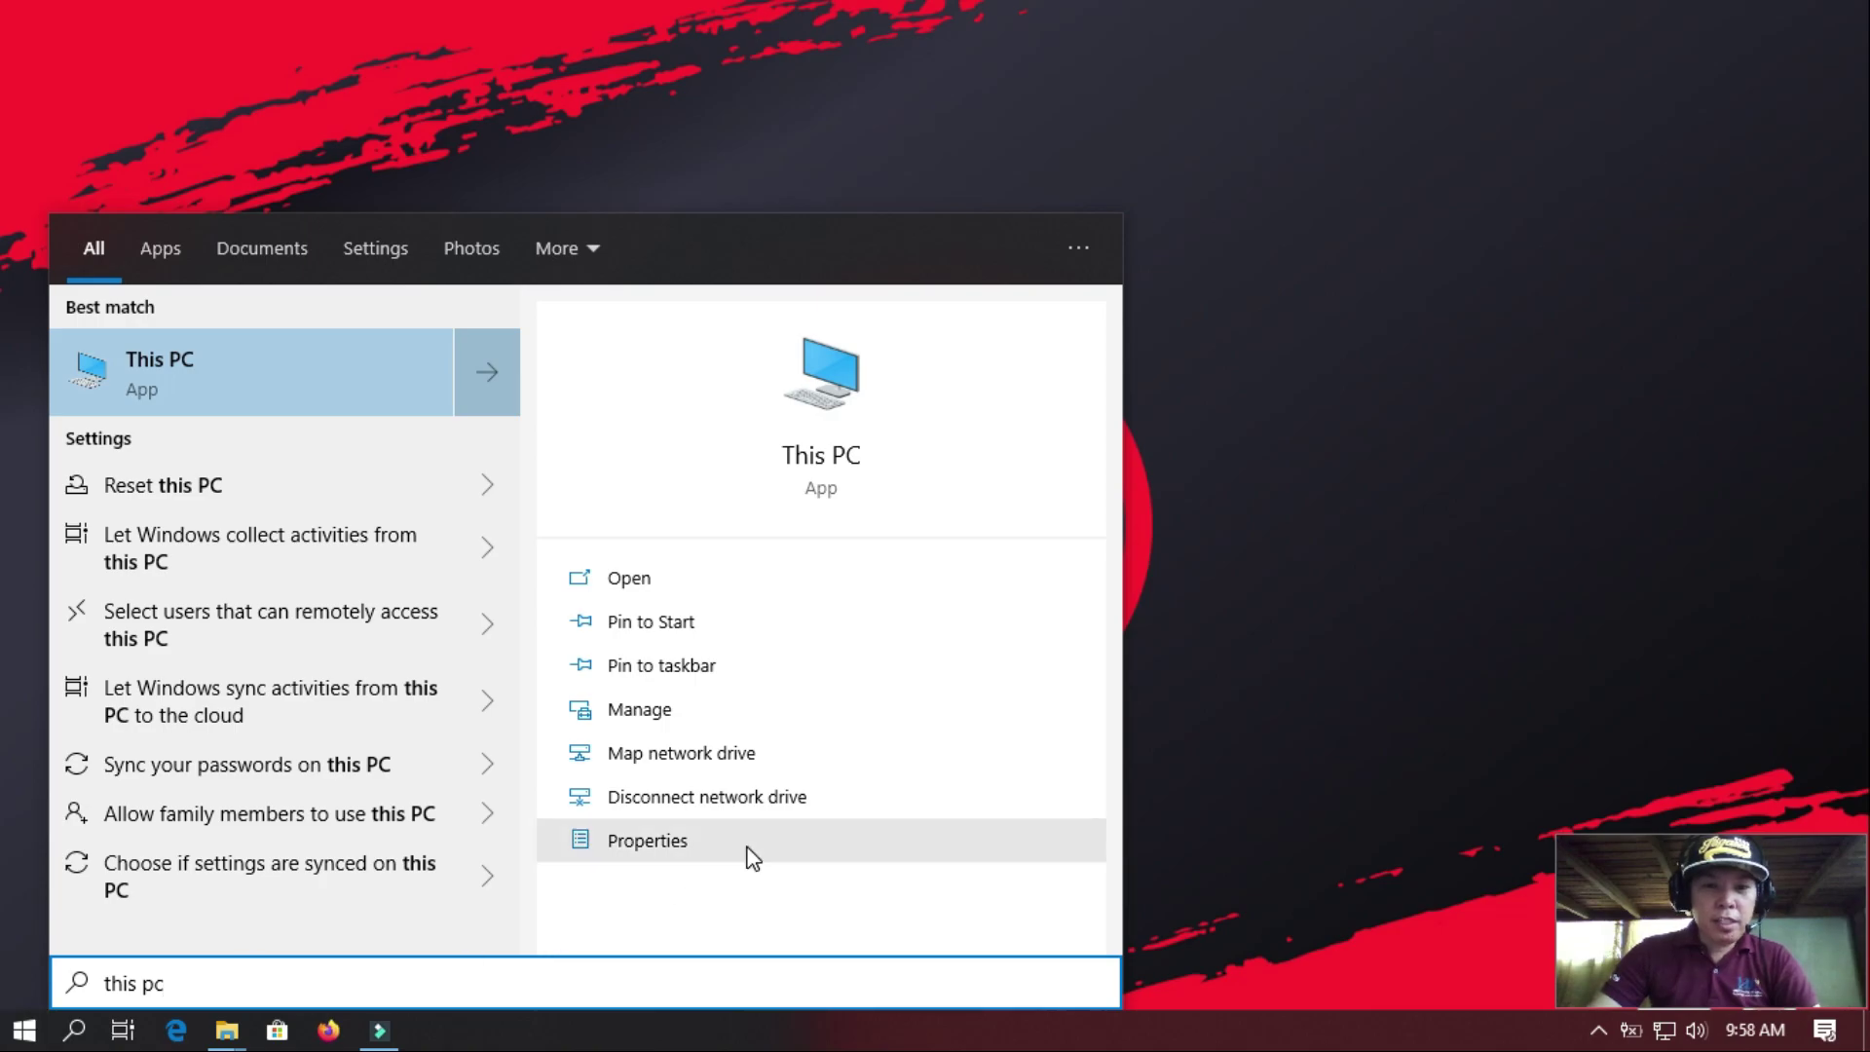
{"action": "left_click", "coordinate": [710, 852]}
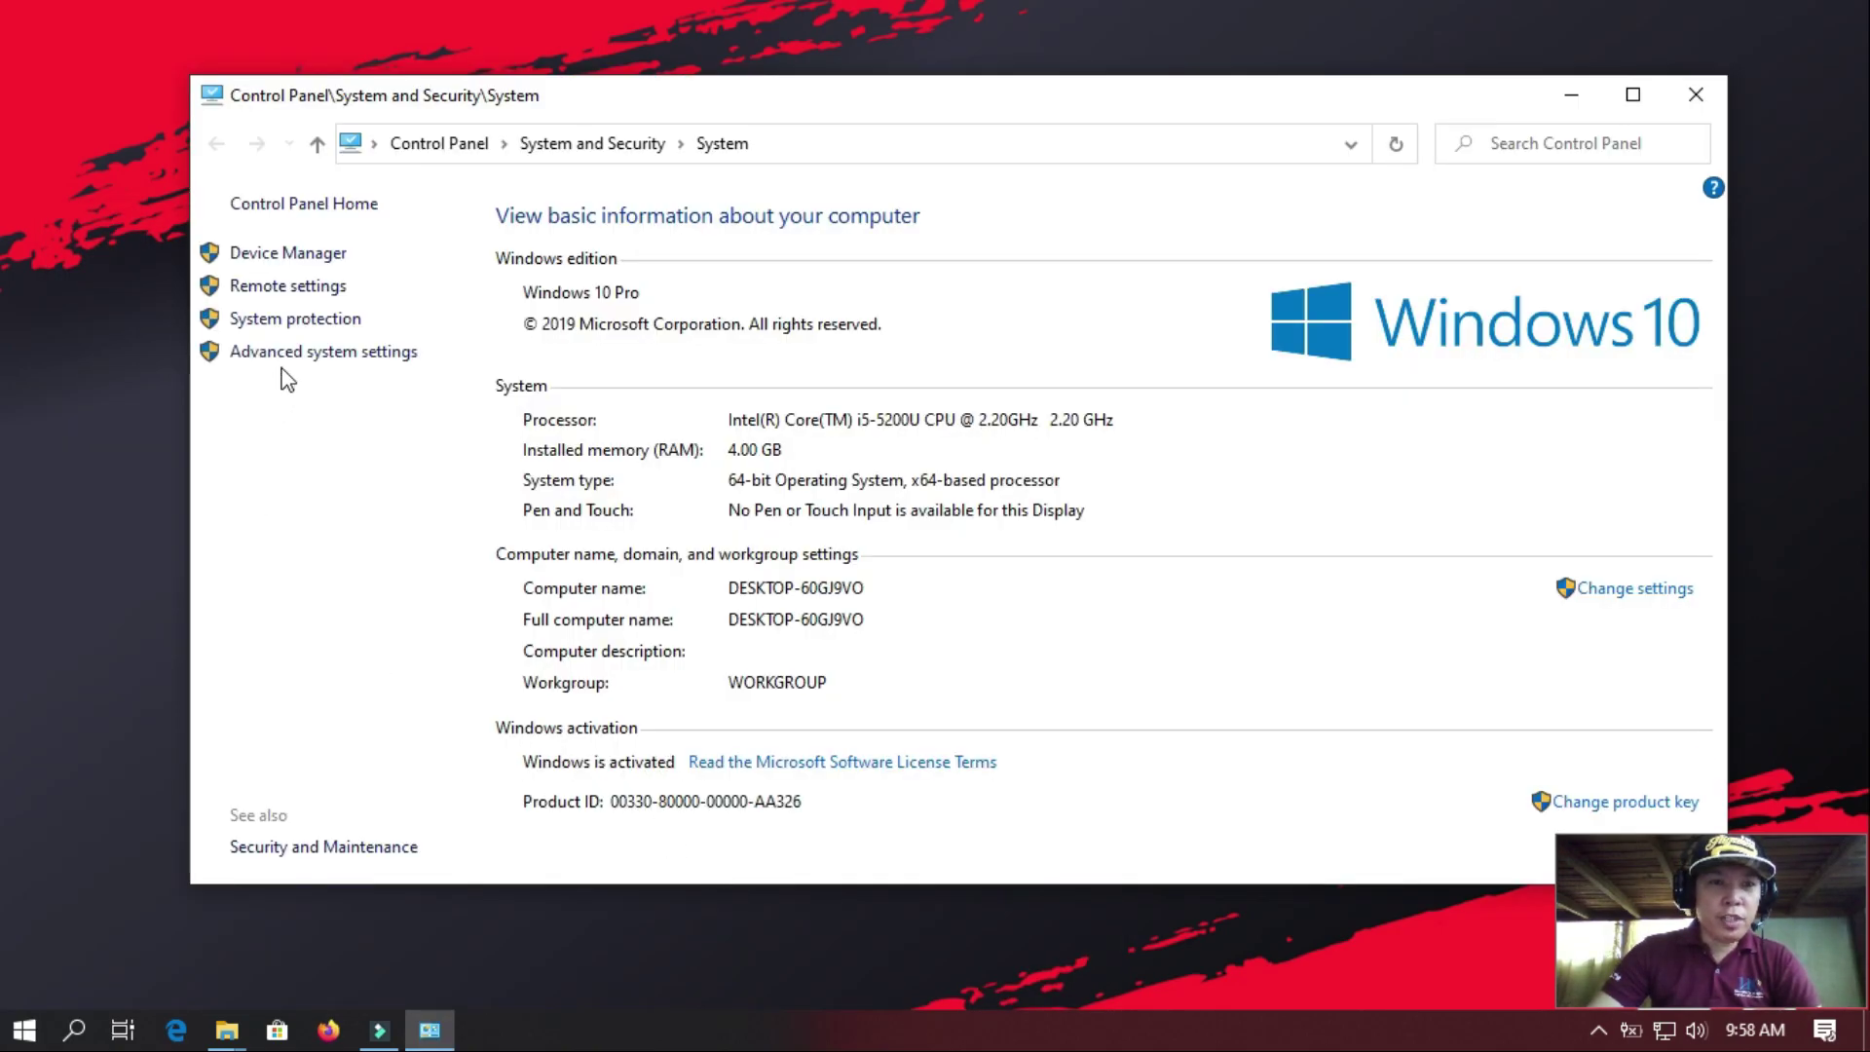
{"action": "left_click", "coordinate": [296, 356]}
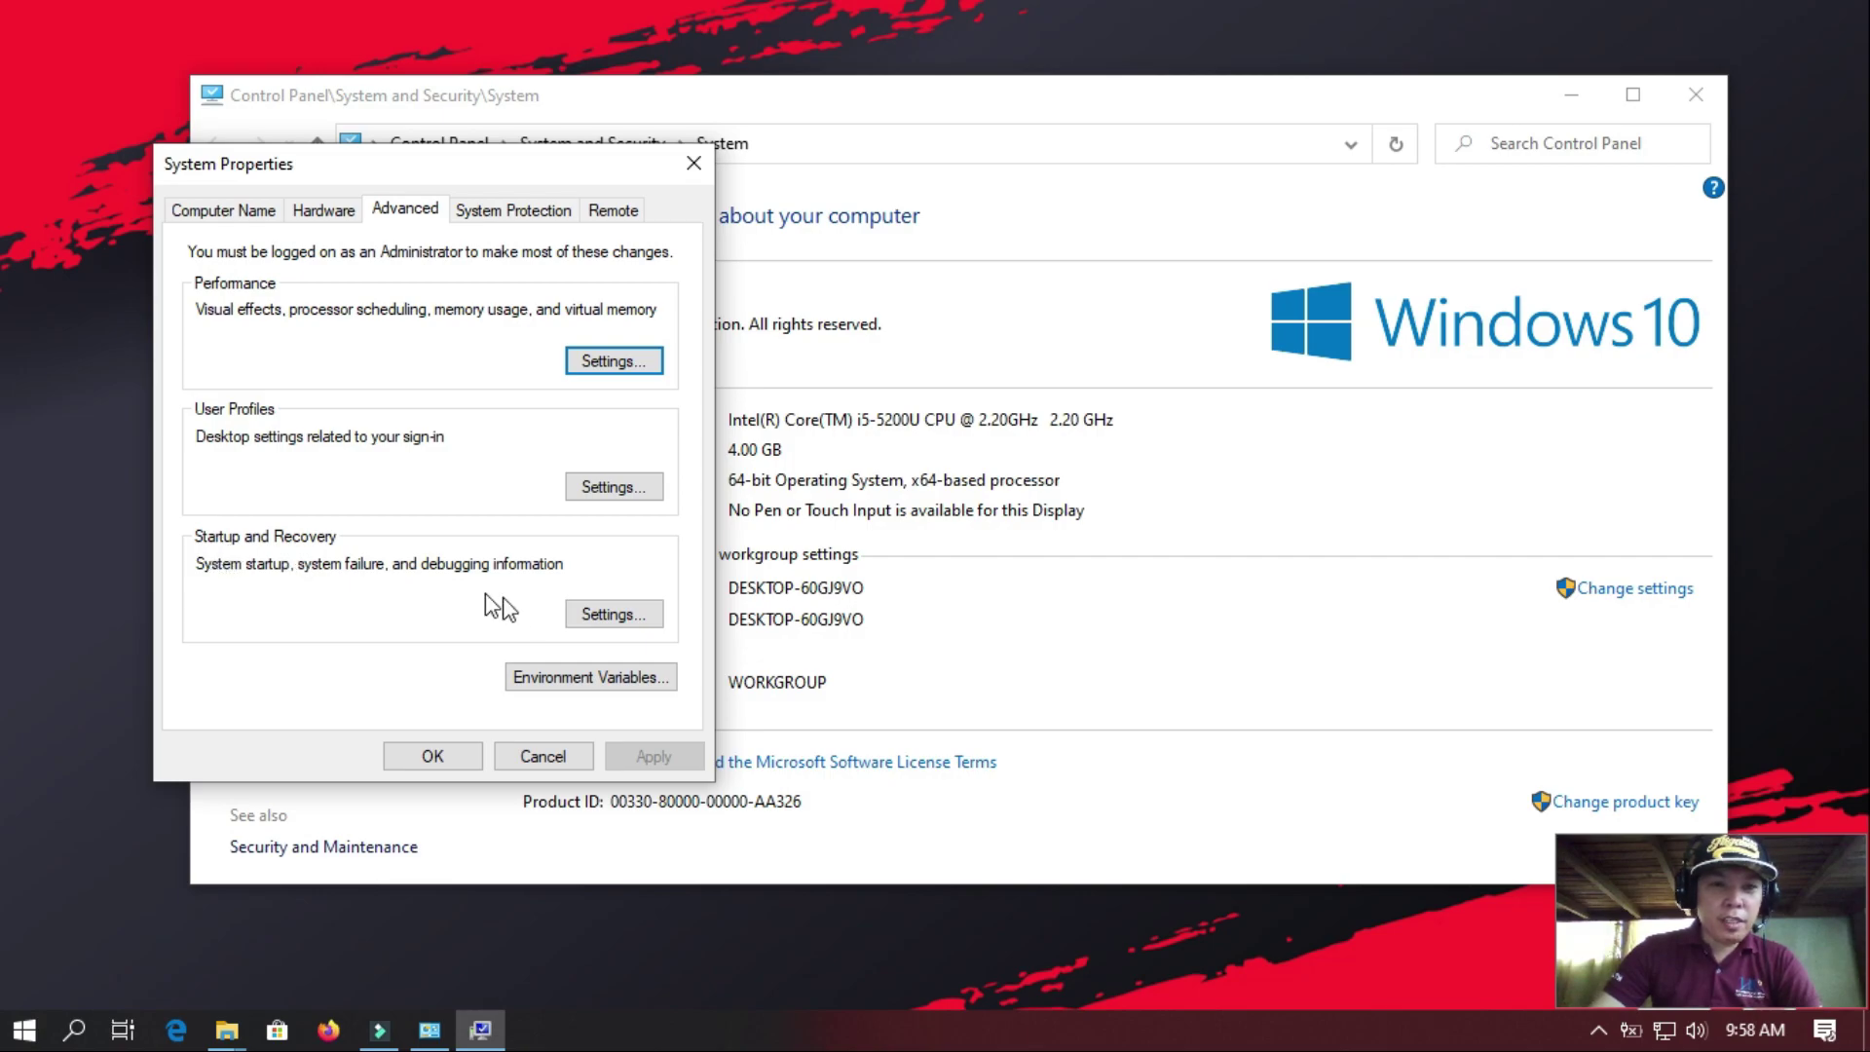
{"action": "left_click", "coordinate": [623, 620]}
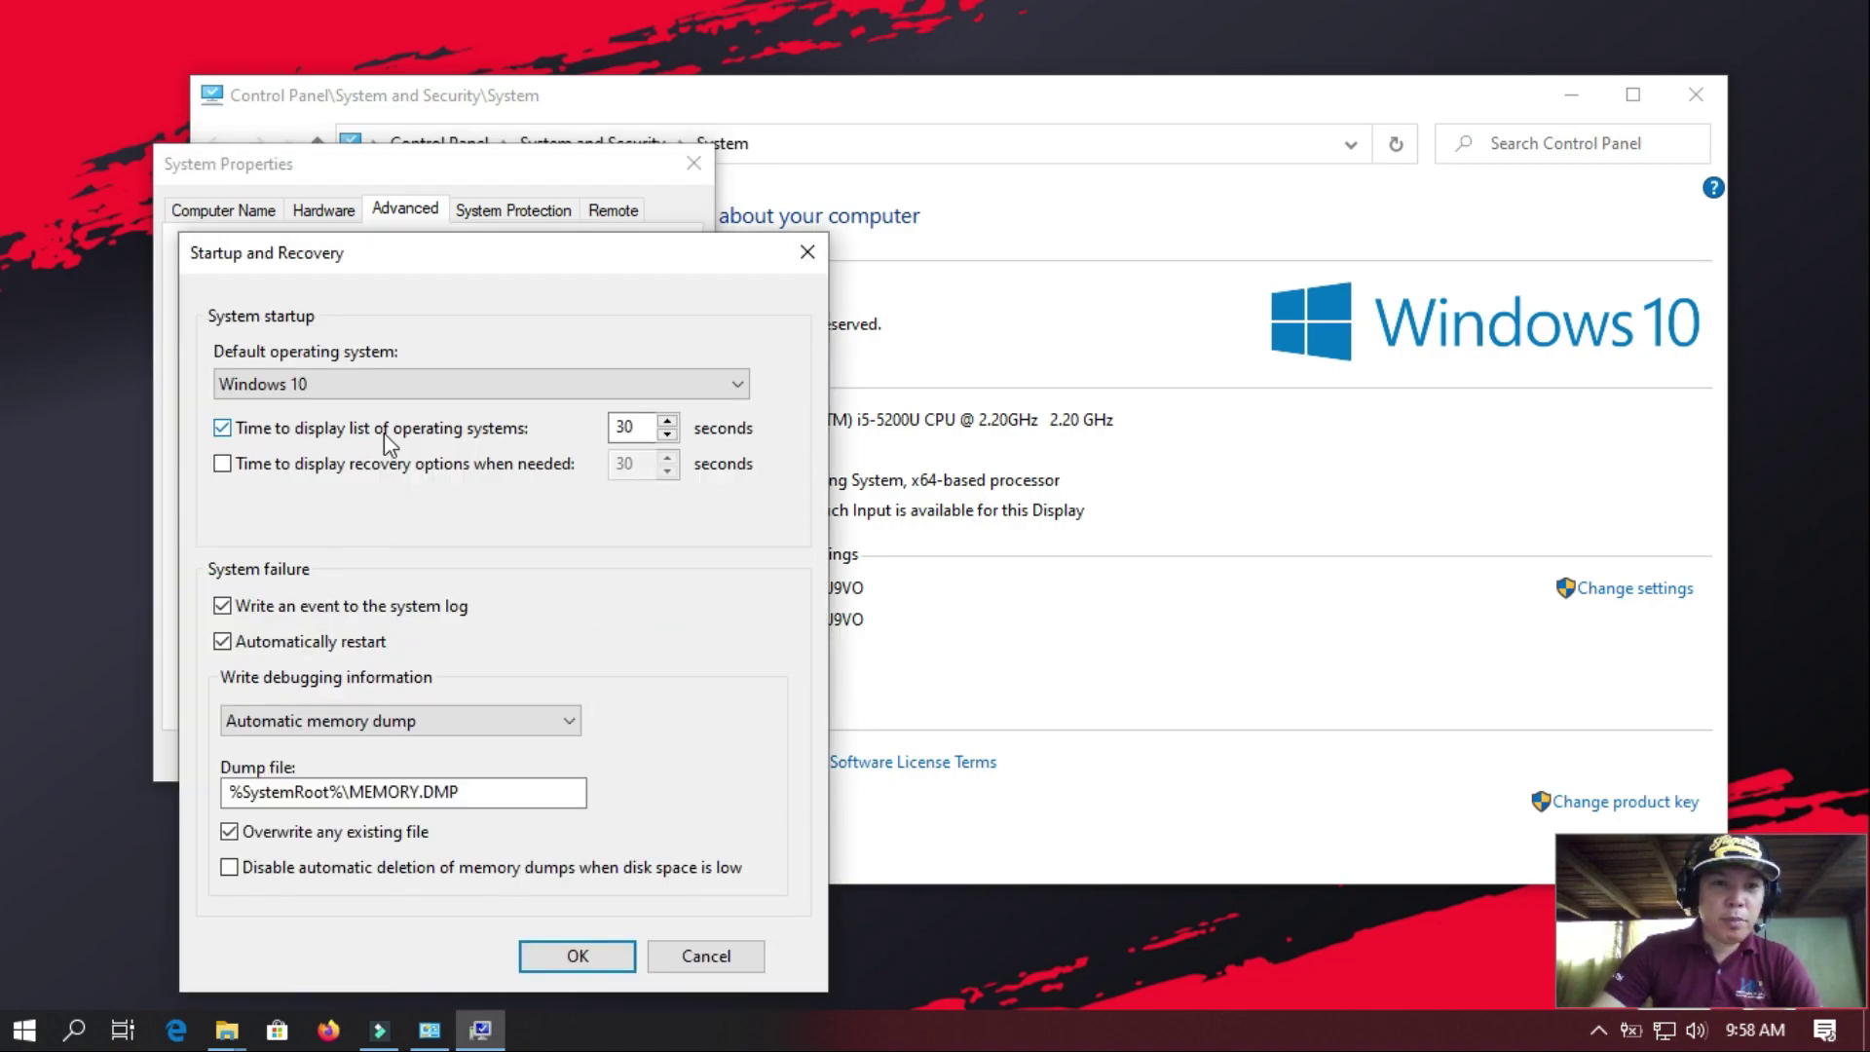
{"action": "left_click", "coordinate": [633, 431]}
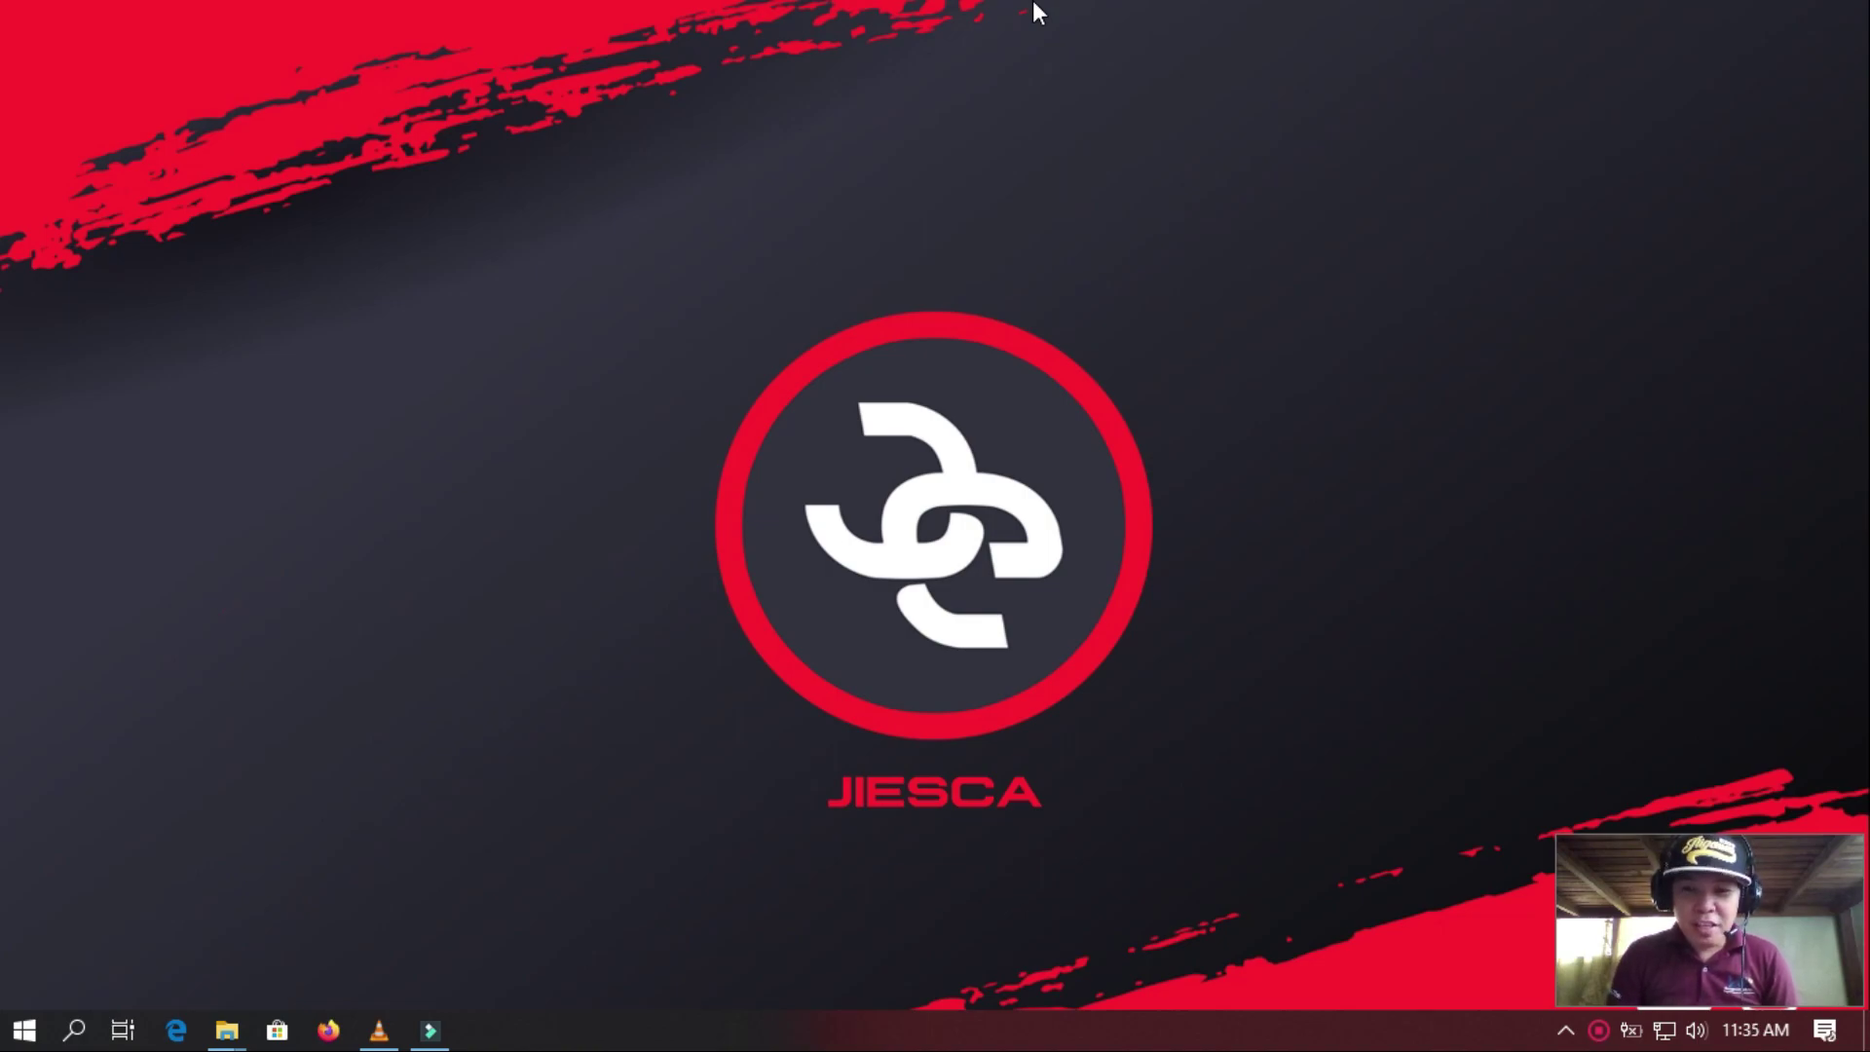
- Open the Notifications & actions page of the System settings in Windows Settings
{"action": "left_click", "coordinate": [25, 1030]}
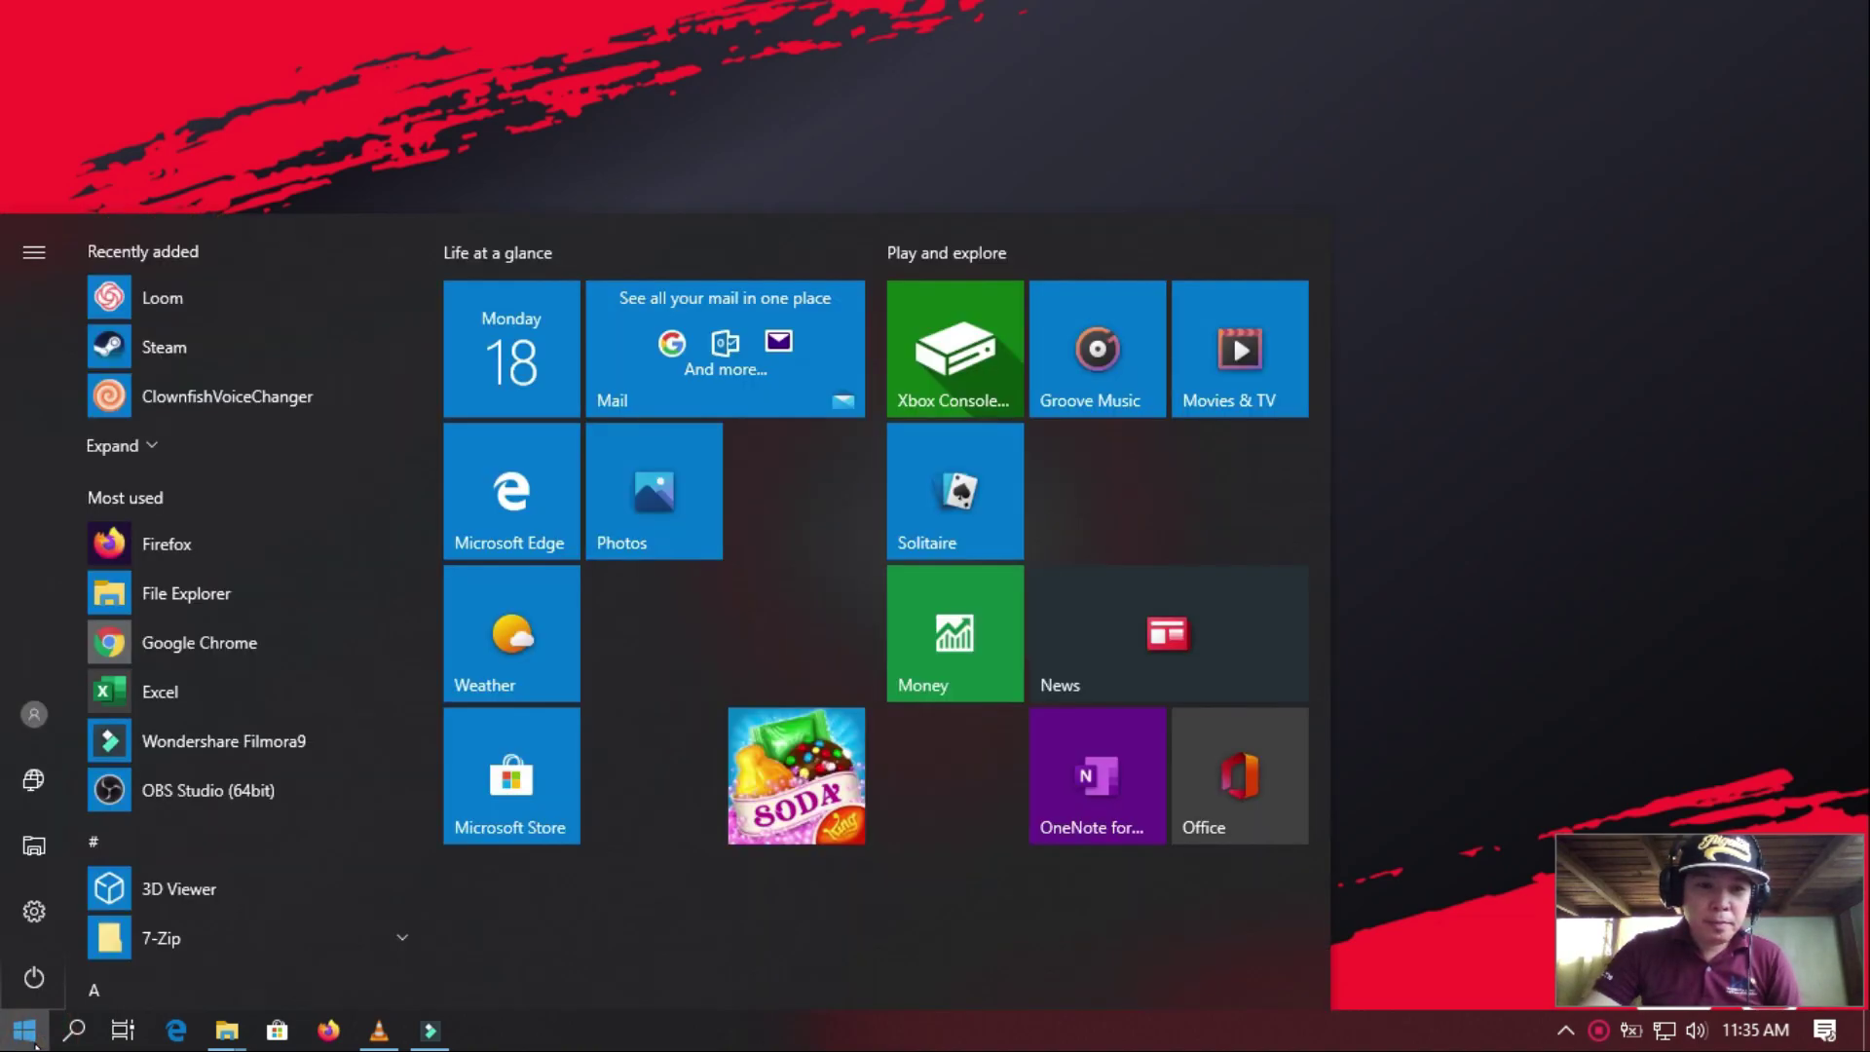
{"action": "left_click", "coordinate": [27, 916]}
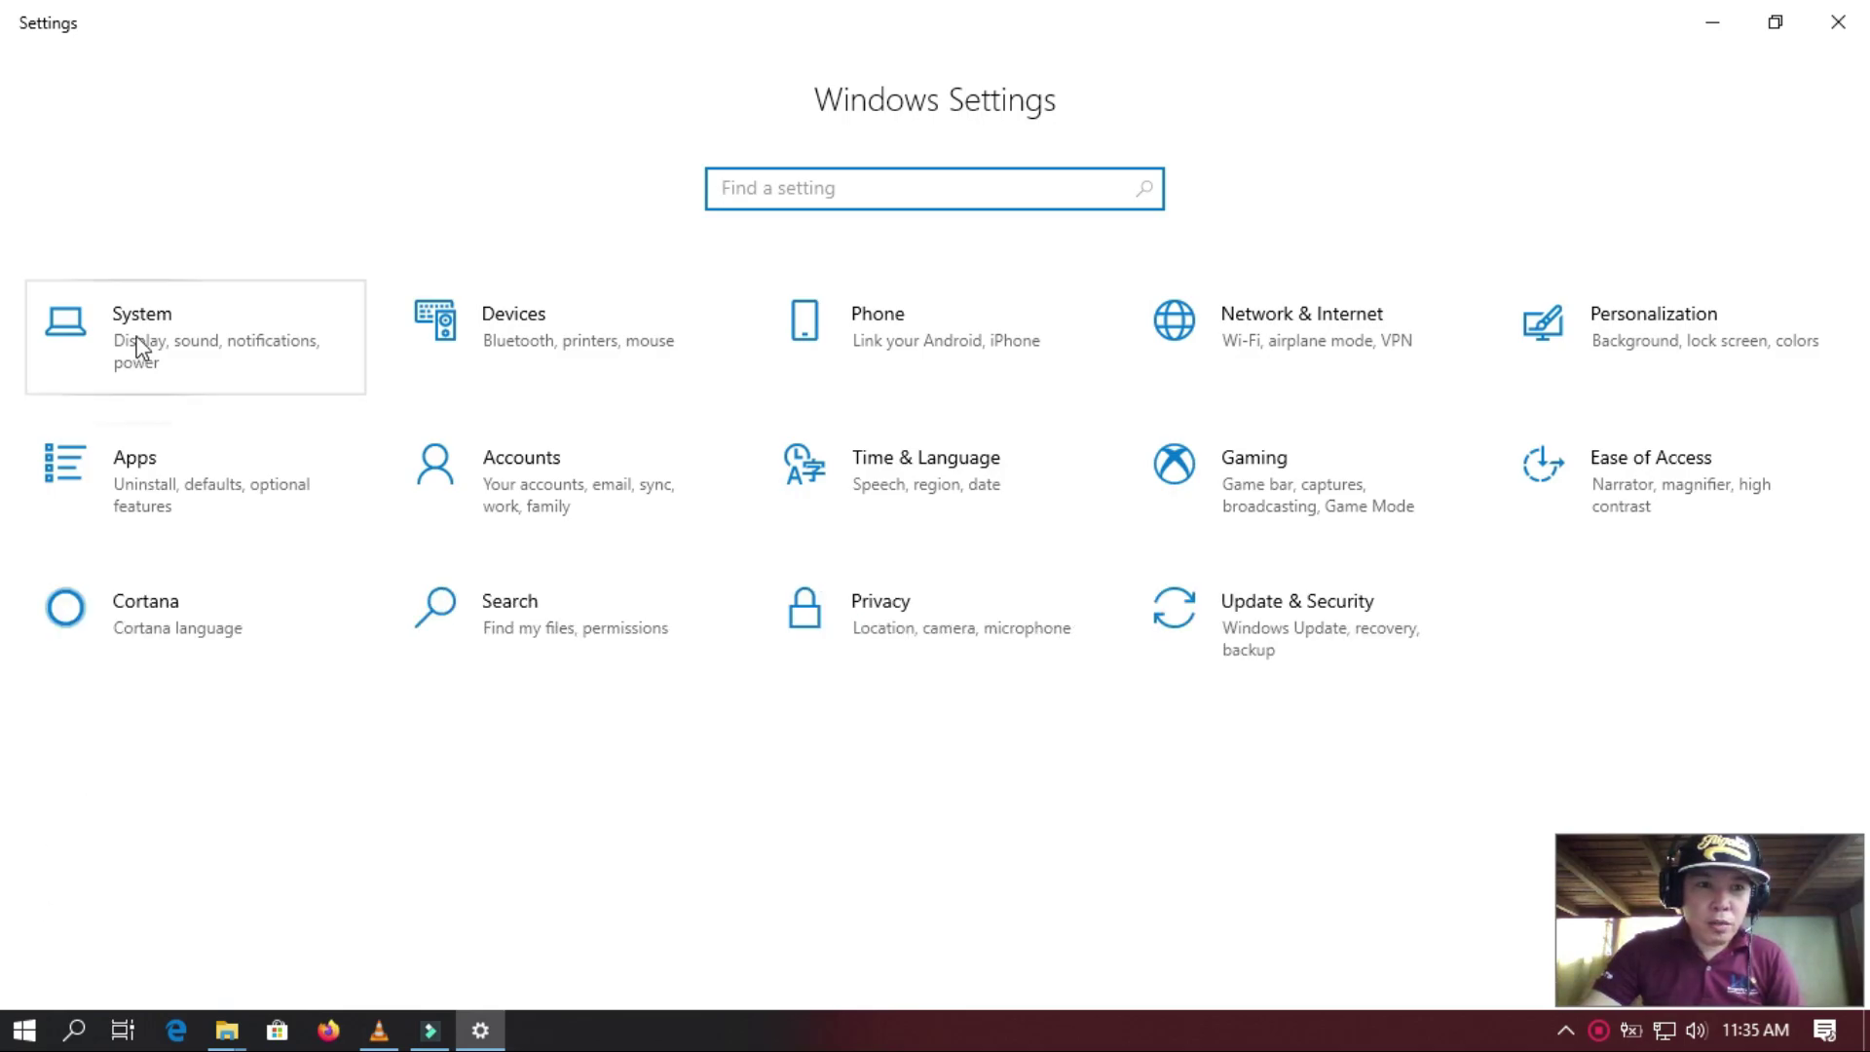
{"action": "left_click", "coordinate": [136, 336]}
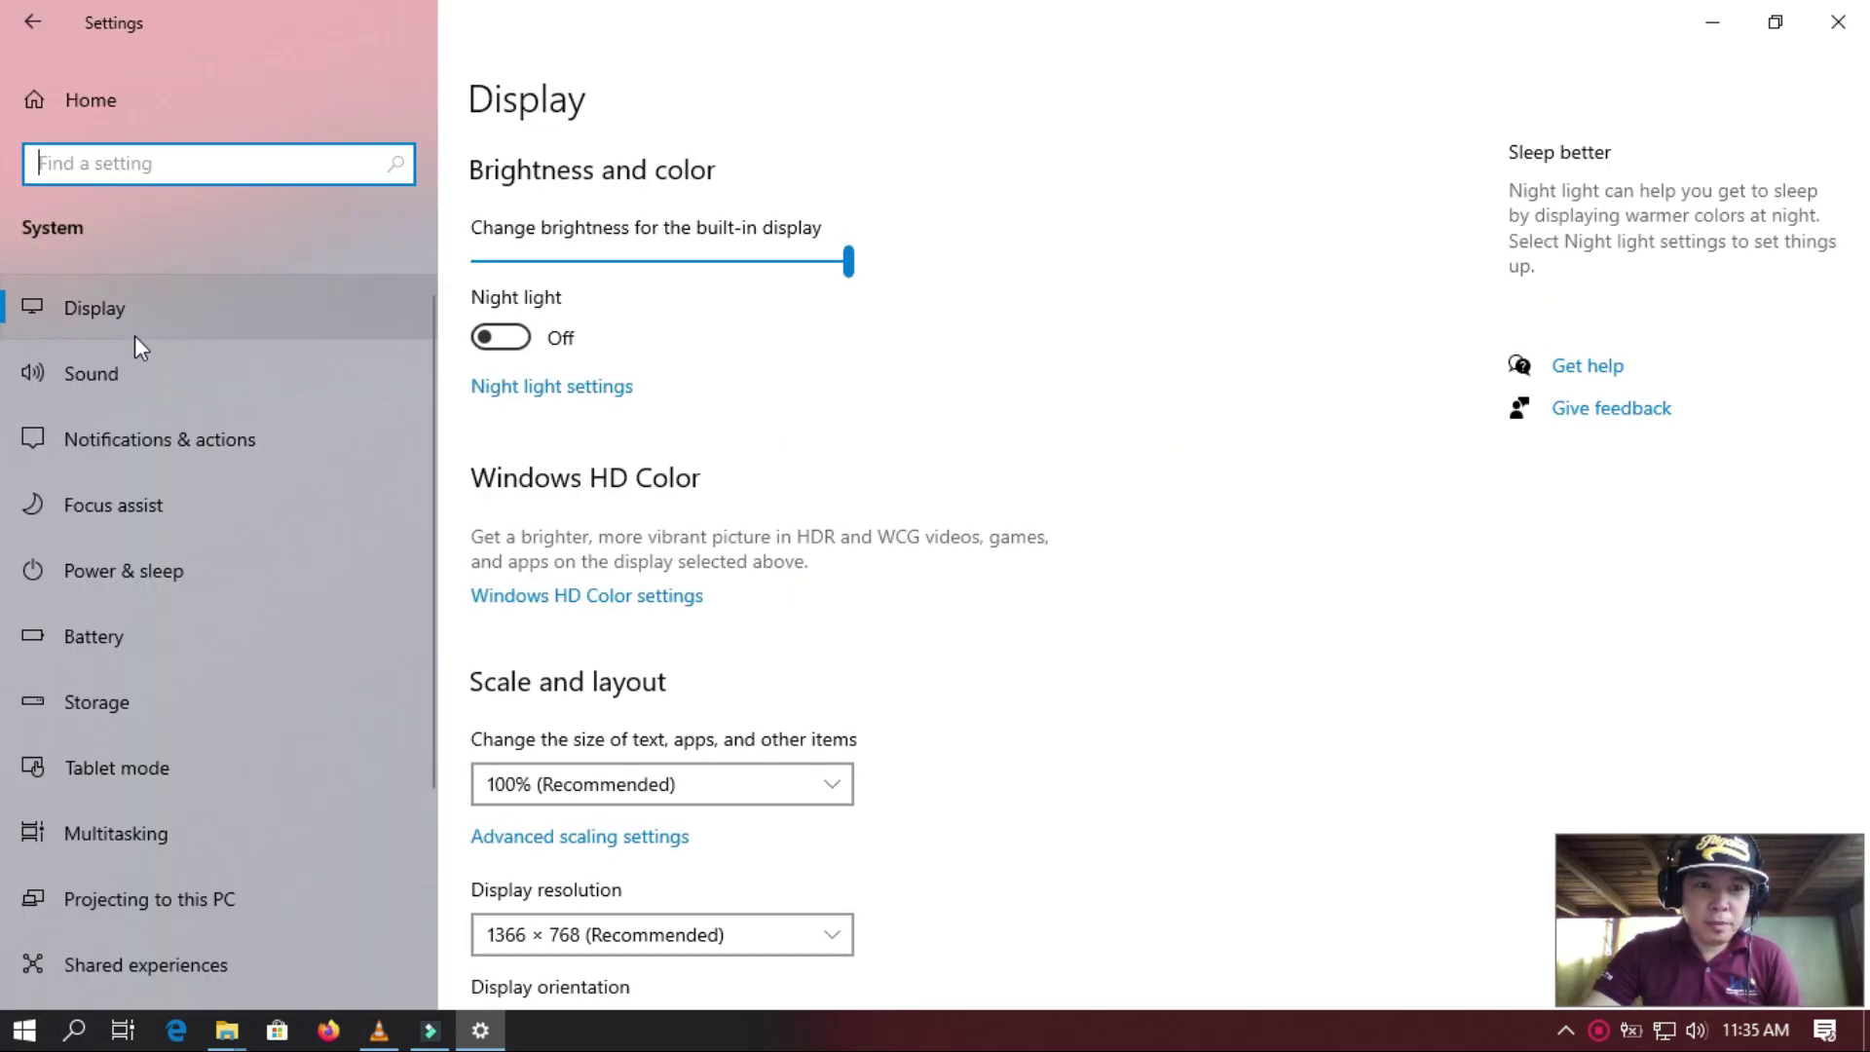
{"action": "left_click", "coordinate": [117, 452]}
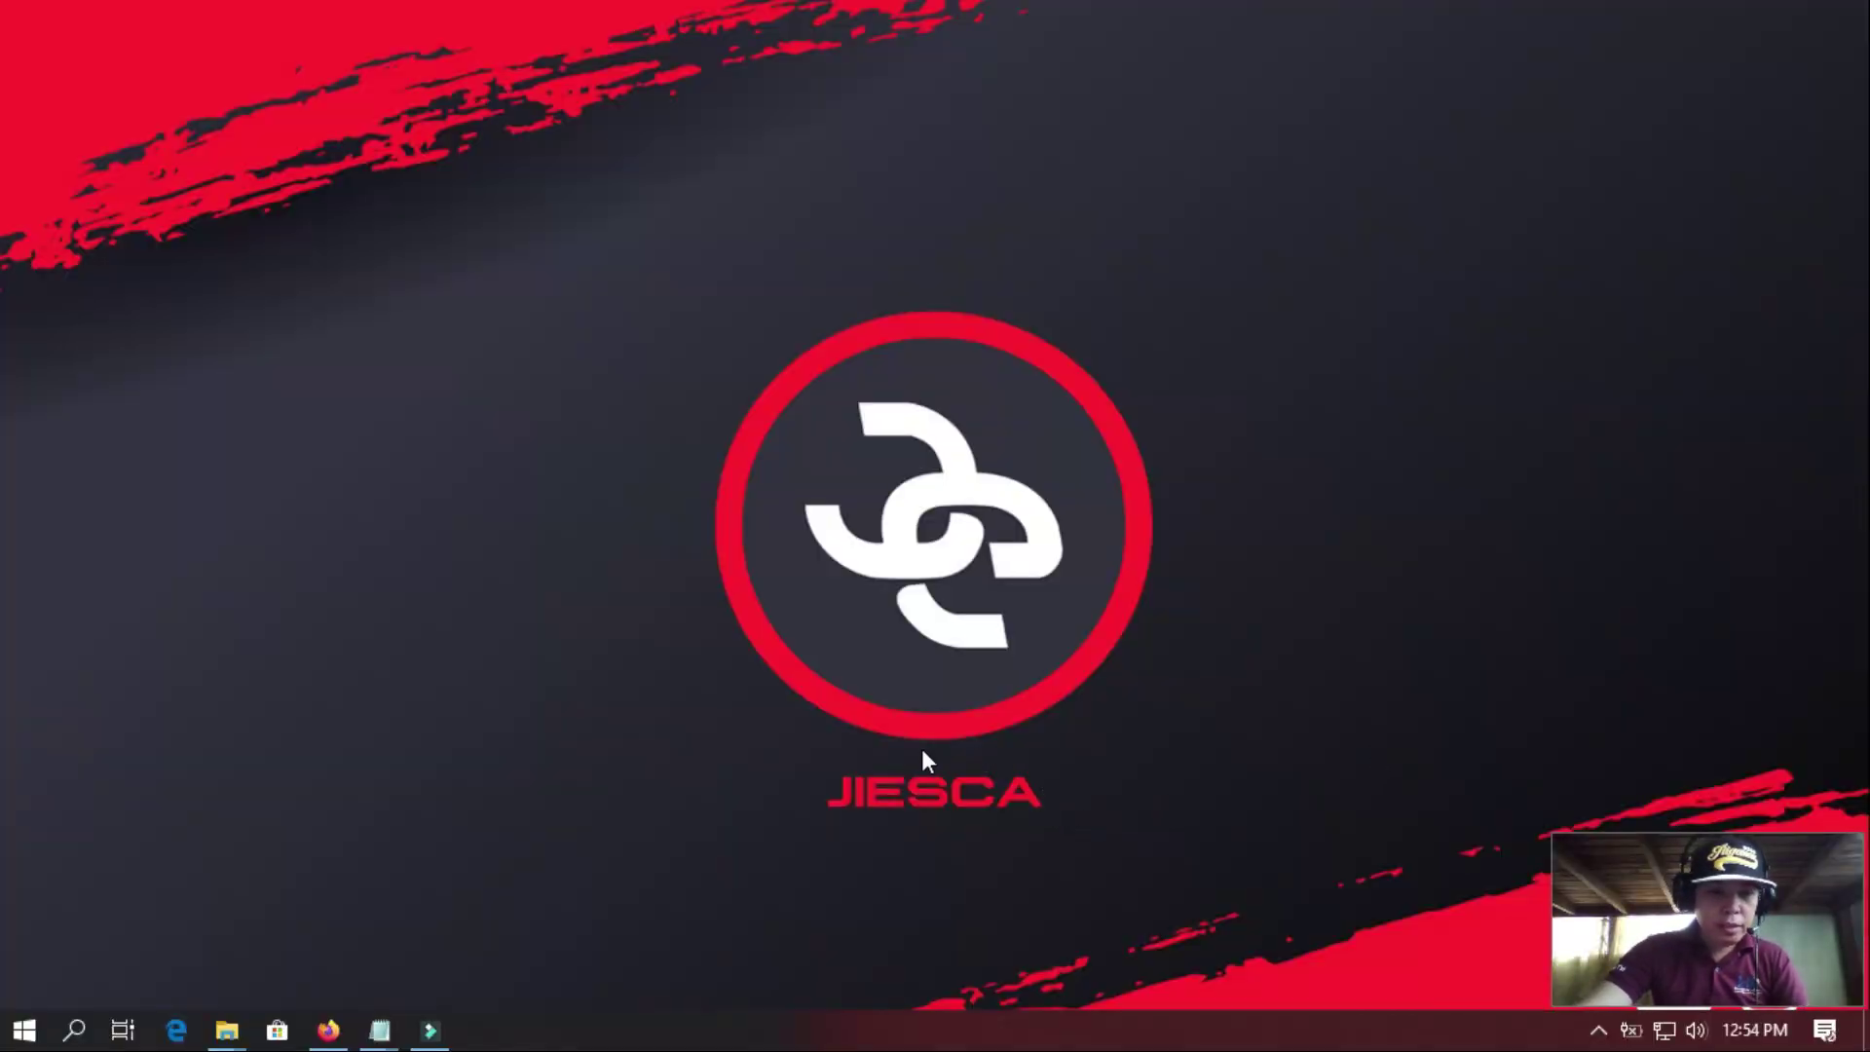
- Open the network adapter list through the Network & Internet settings and the Network and Sharing Center
{"action": "left_click", "coordinate": [26, 1031]}
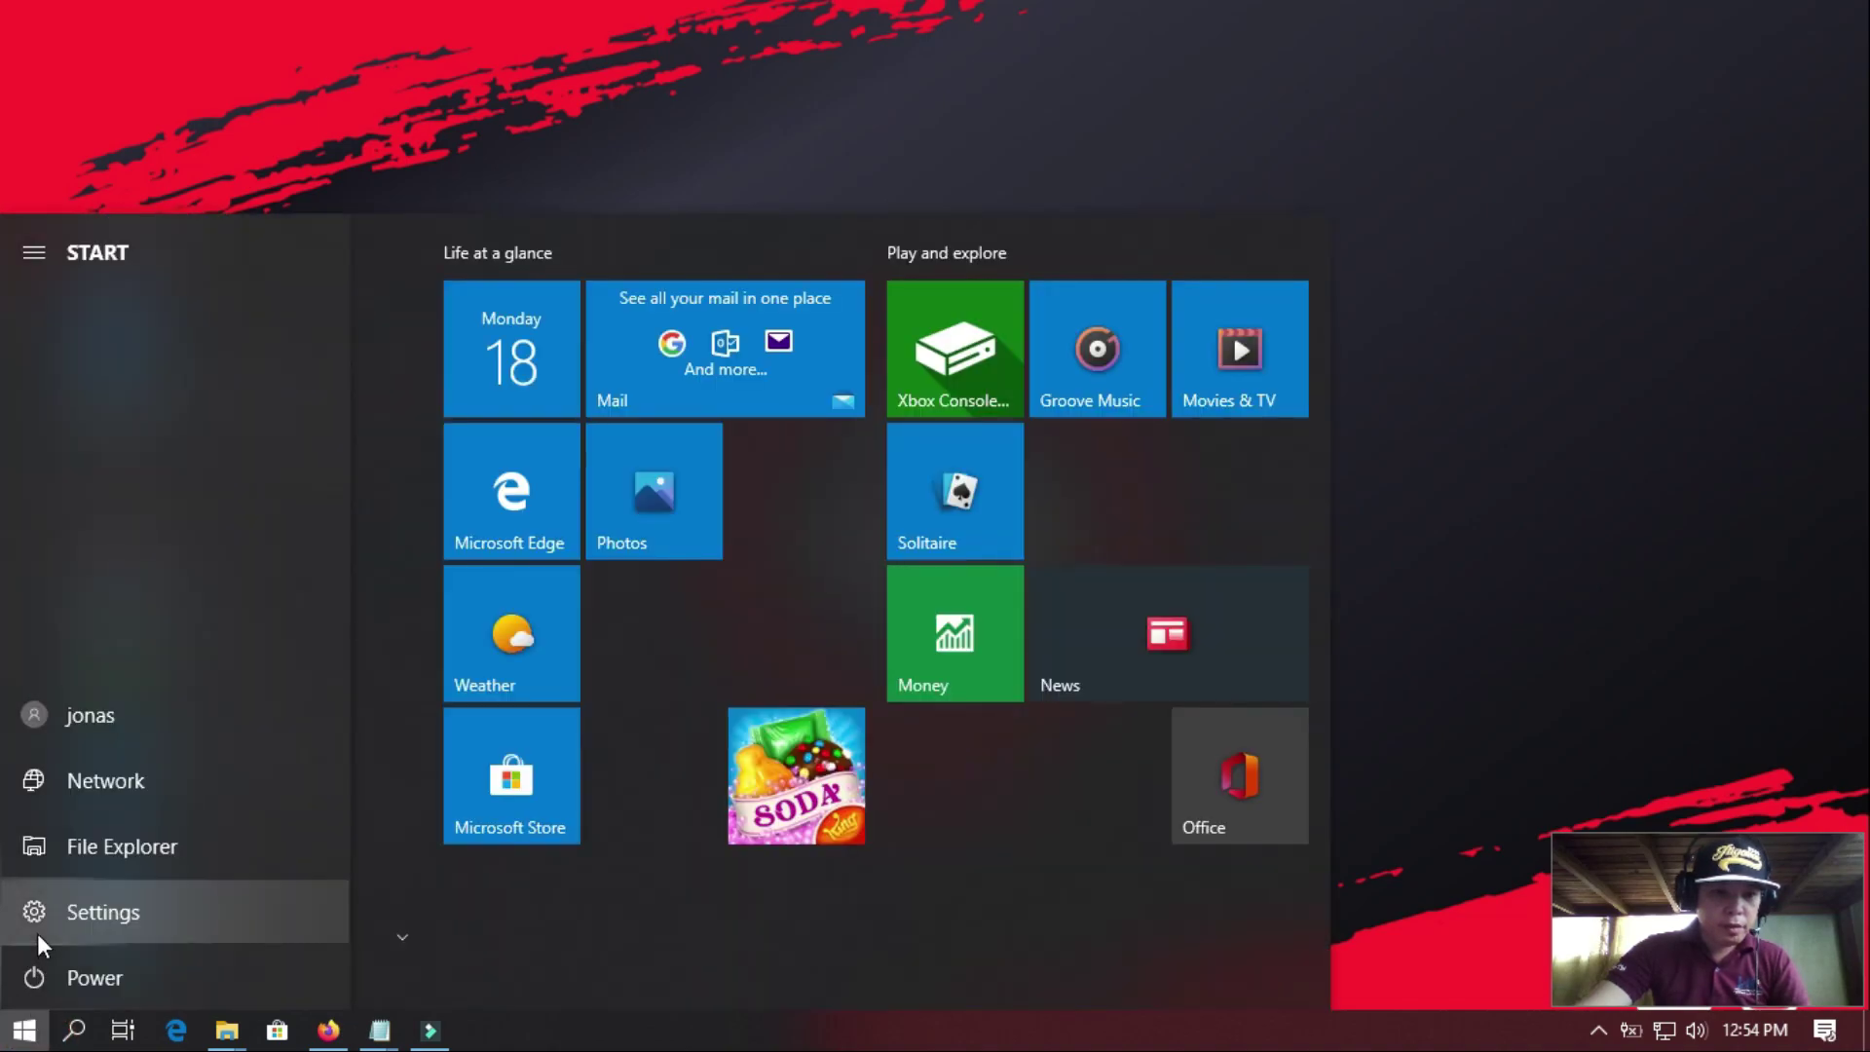
{"action": "left_click", "coordinate": [37, 933]}
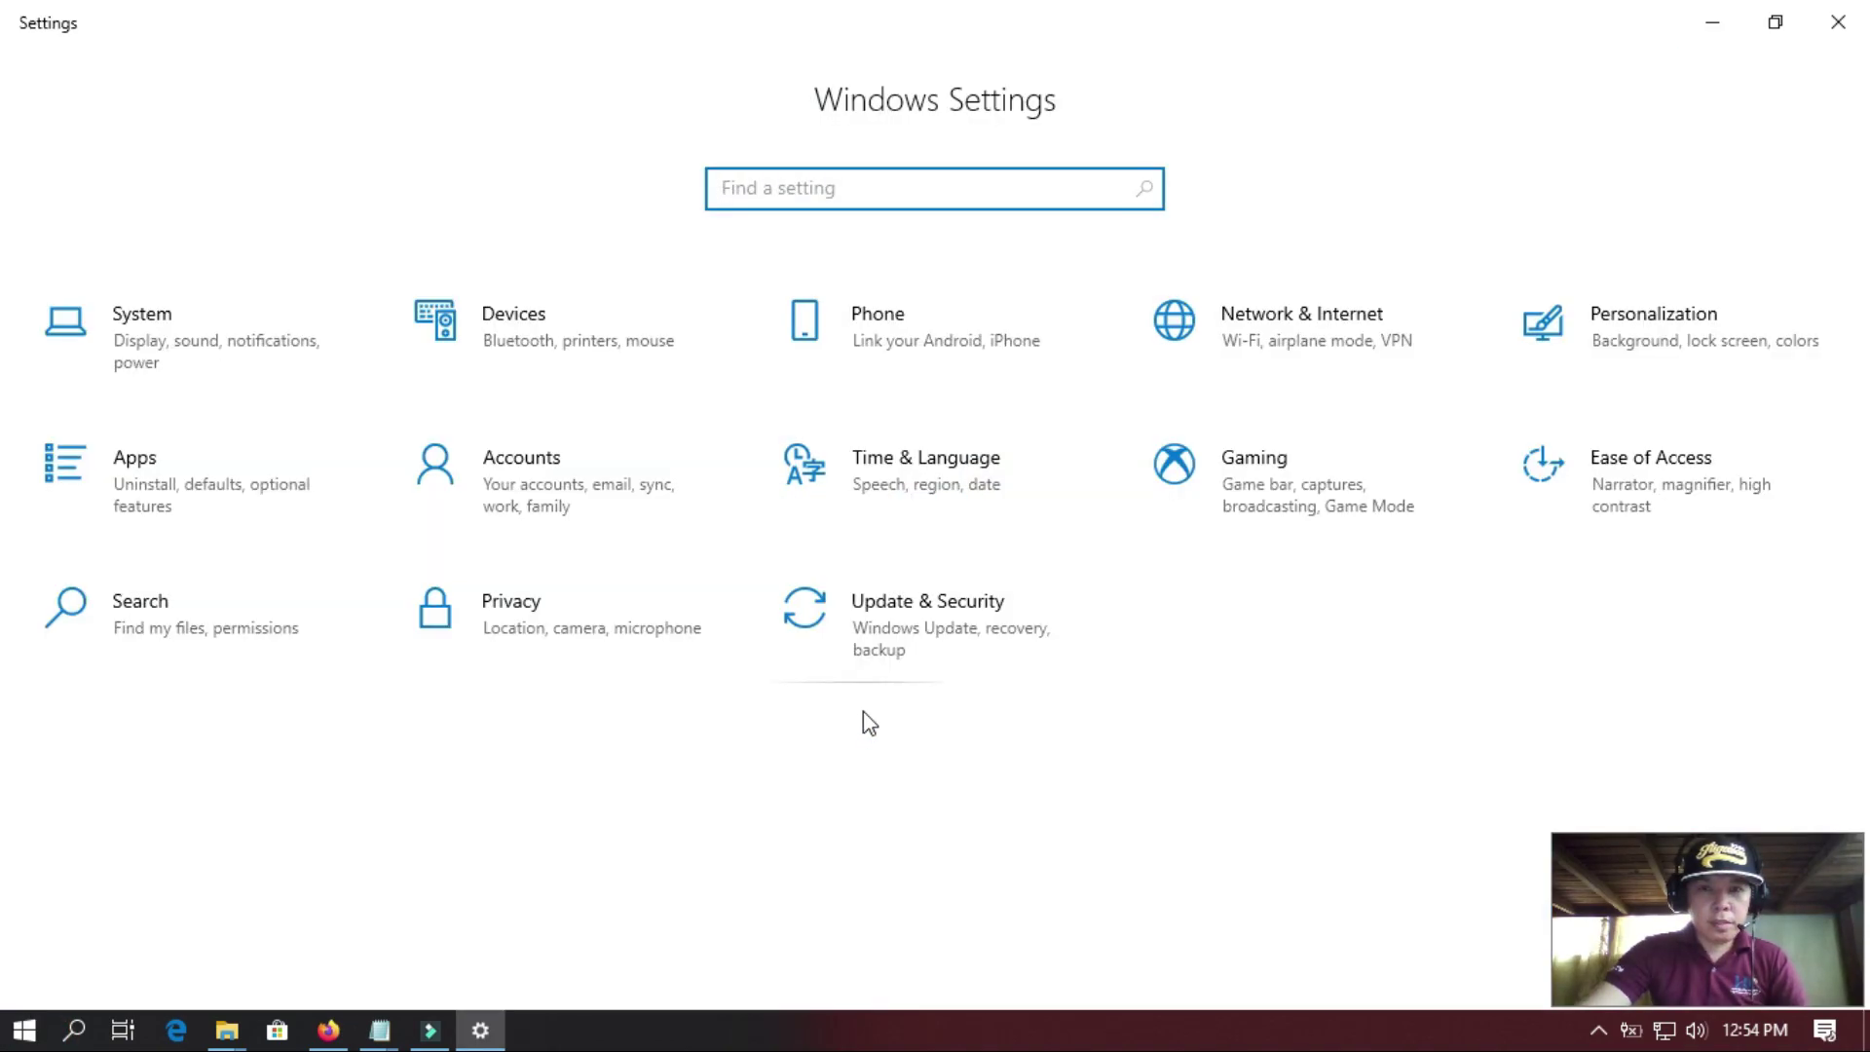
{"action": "left_click", "coordinate": [1259, 346]}
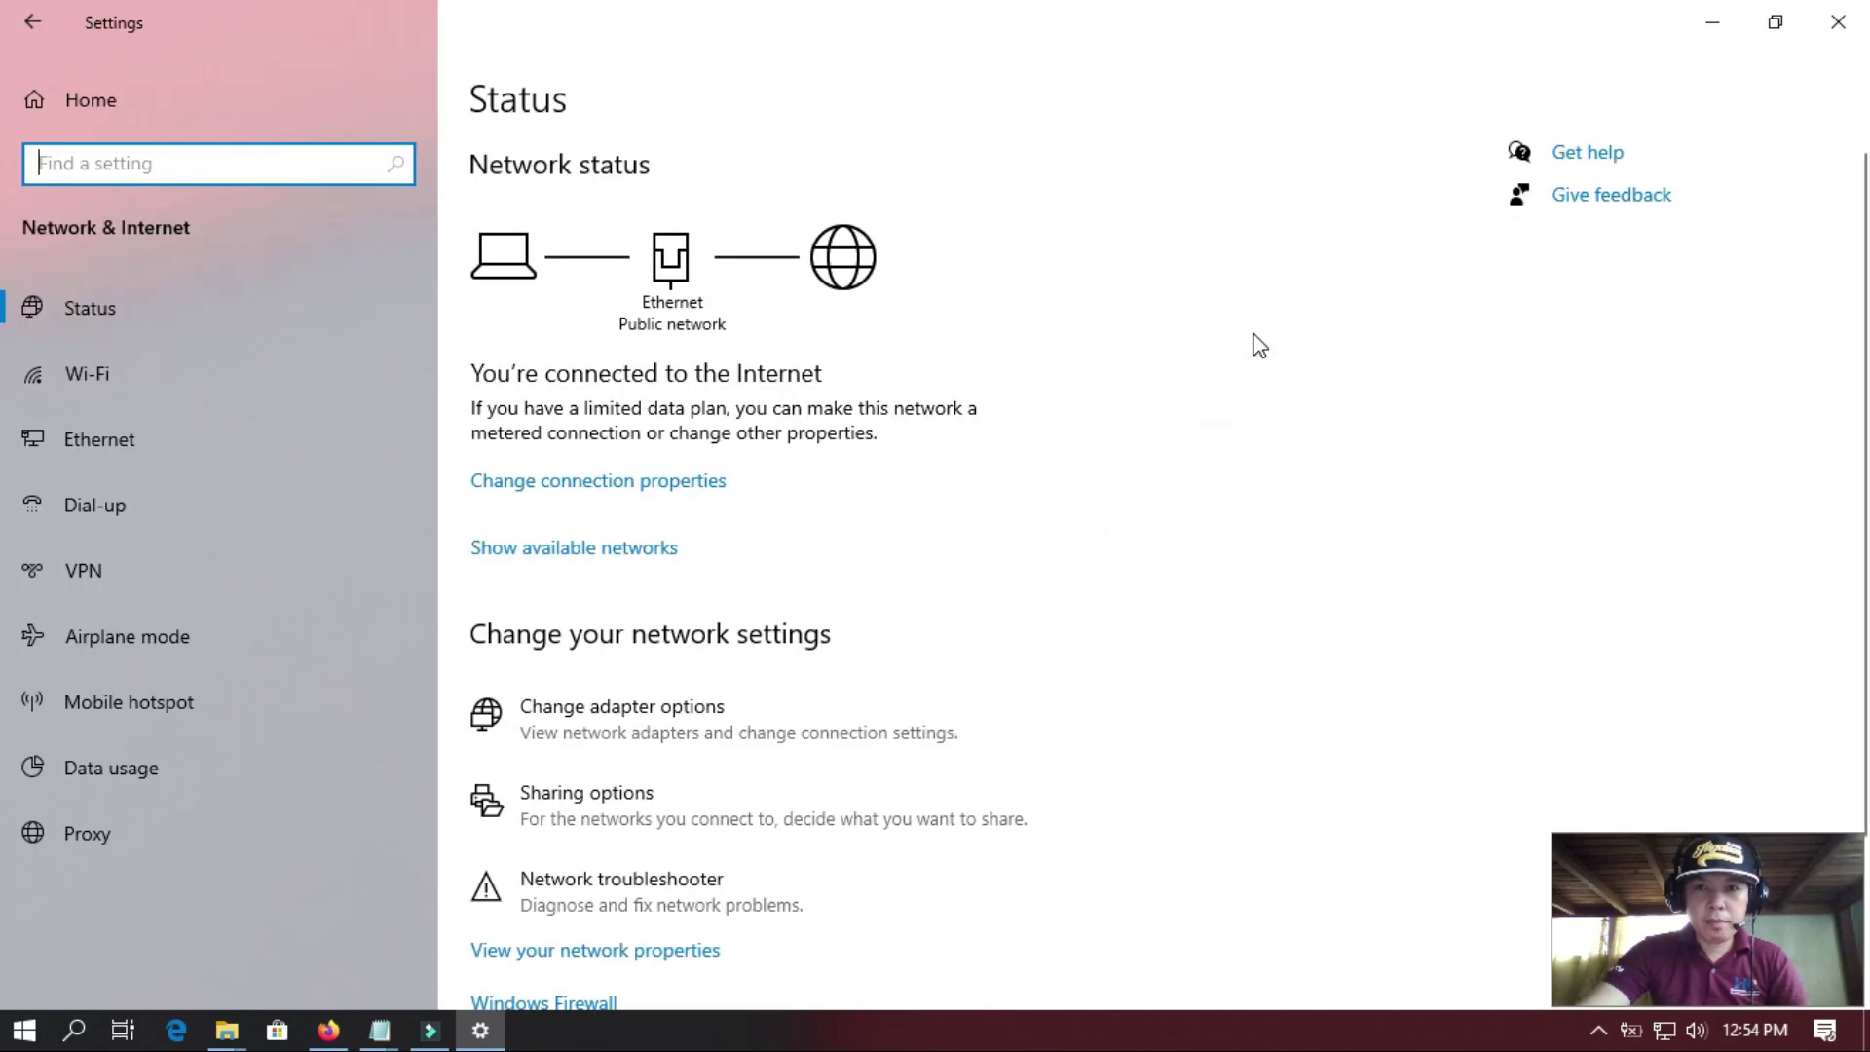
{"action": "scroll", "coordinate": [1089, 647], "scroll_direction": "down", "scroll_amount": 3}
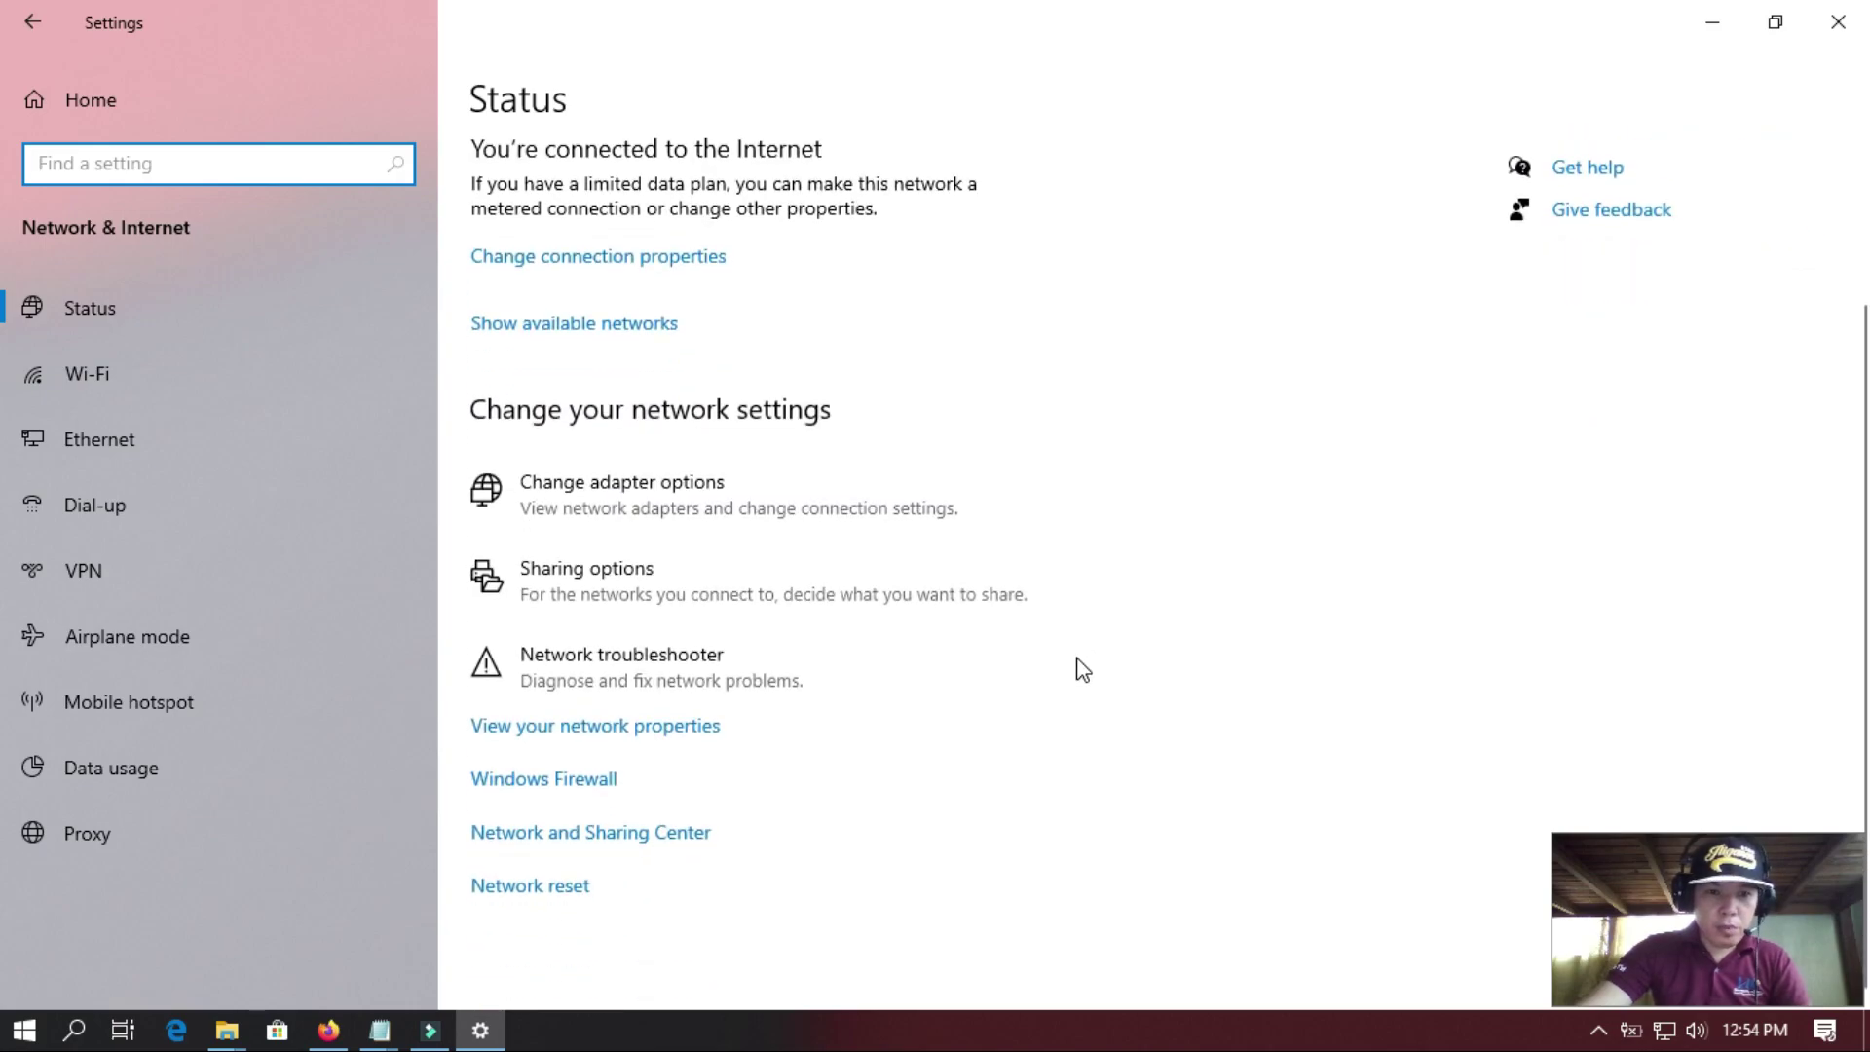
{"action": "left_click", "coordinate": [549, 845]}
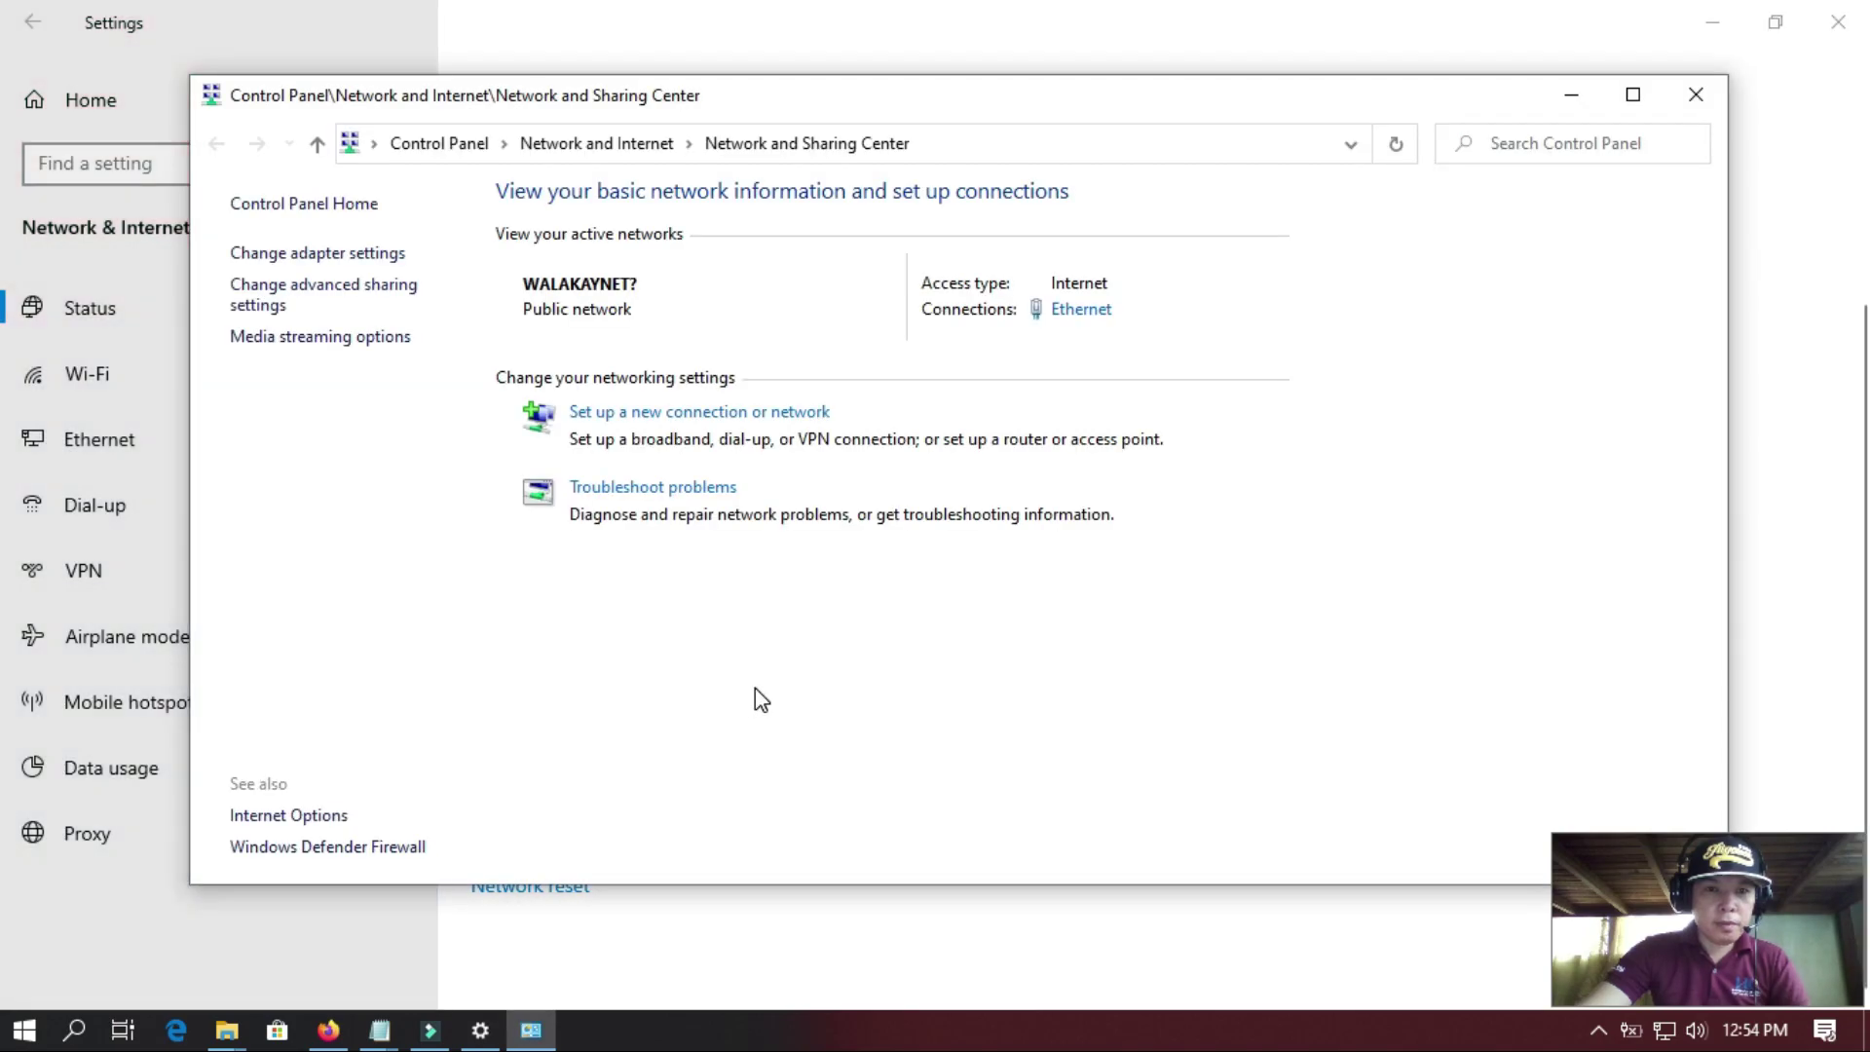
{"action": "left_click", "coordinate": [306, 256]}
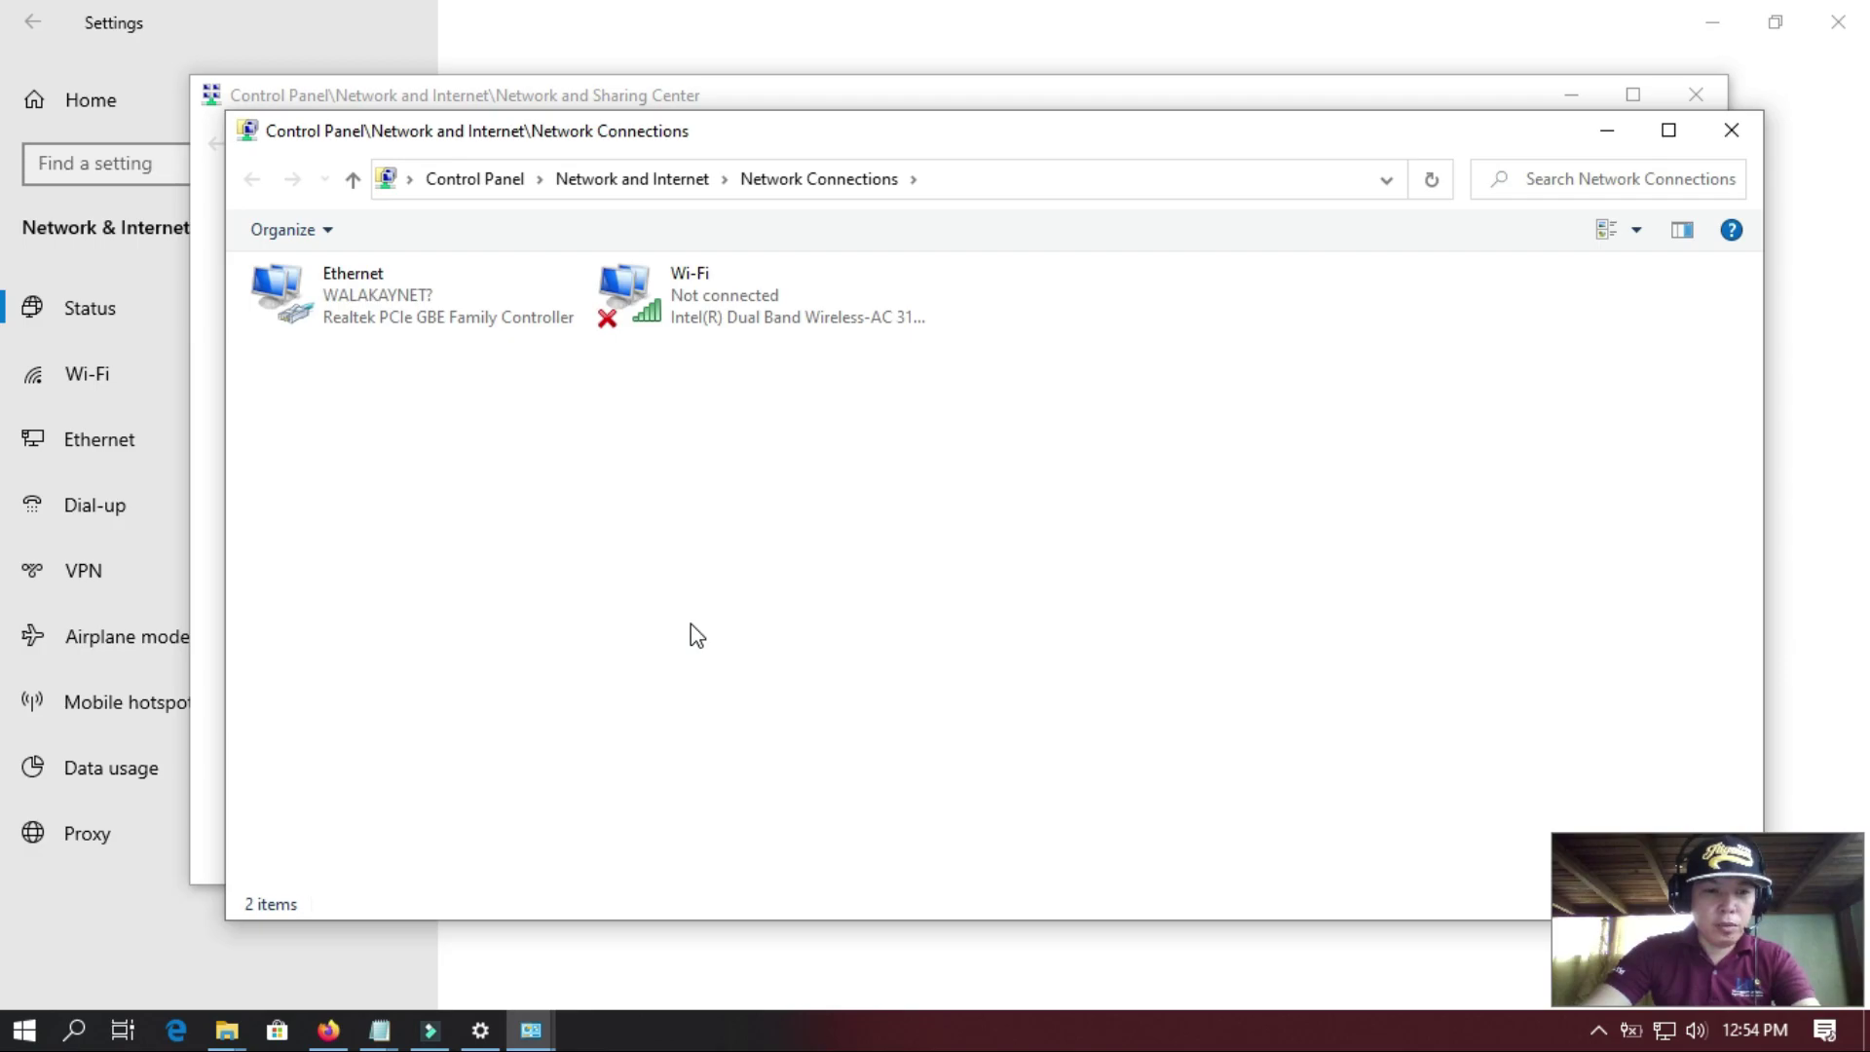
- Test the connection in Command Prompt with "ping google.com -t", stop the ping and minimize the window
{"action": "key", "text": "super"}
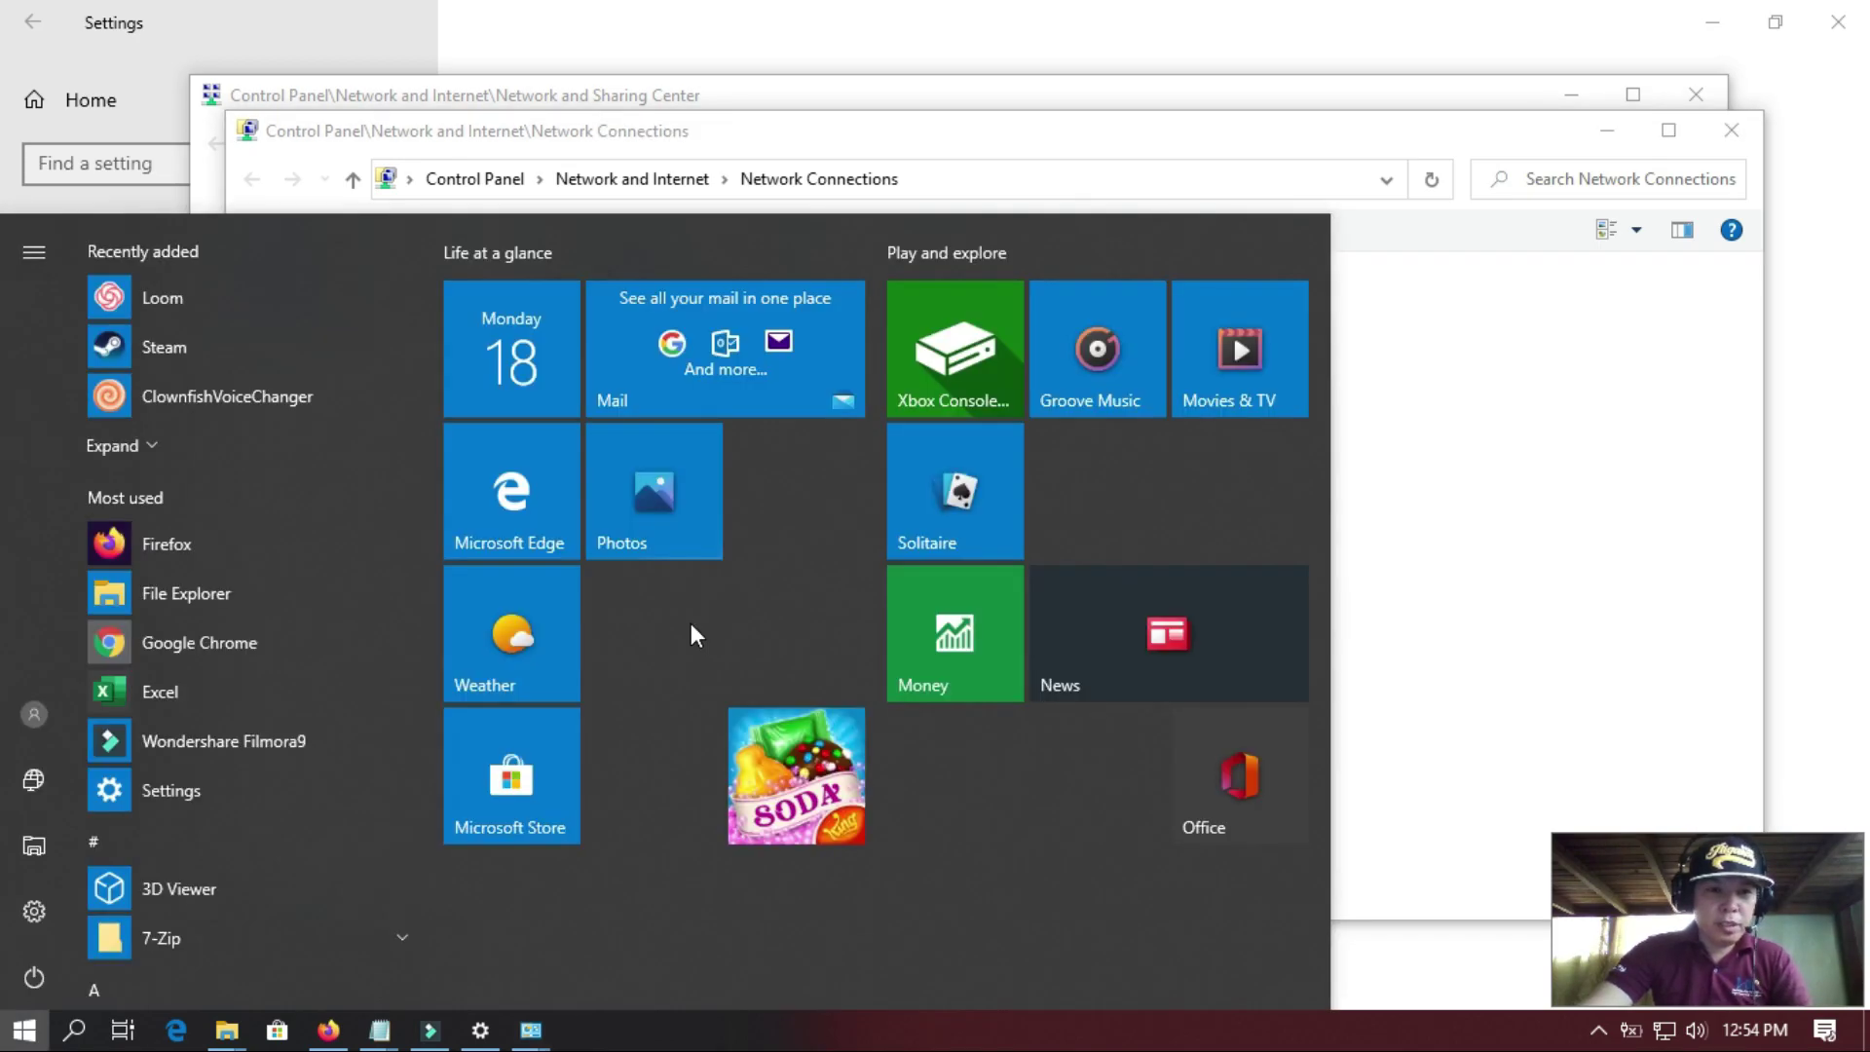
{"action": "type", "text": "command"}
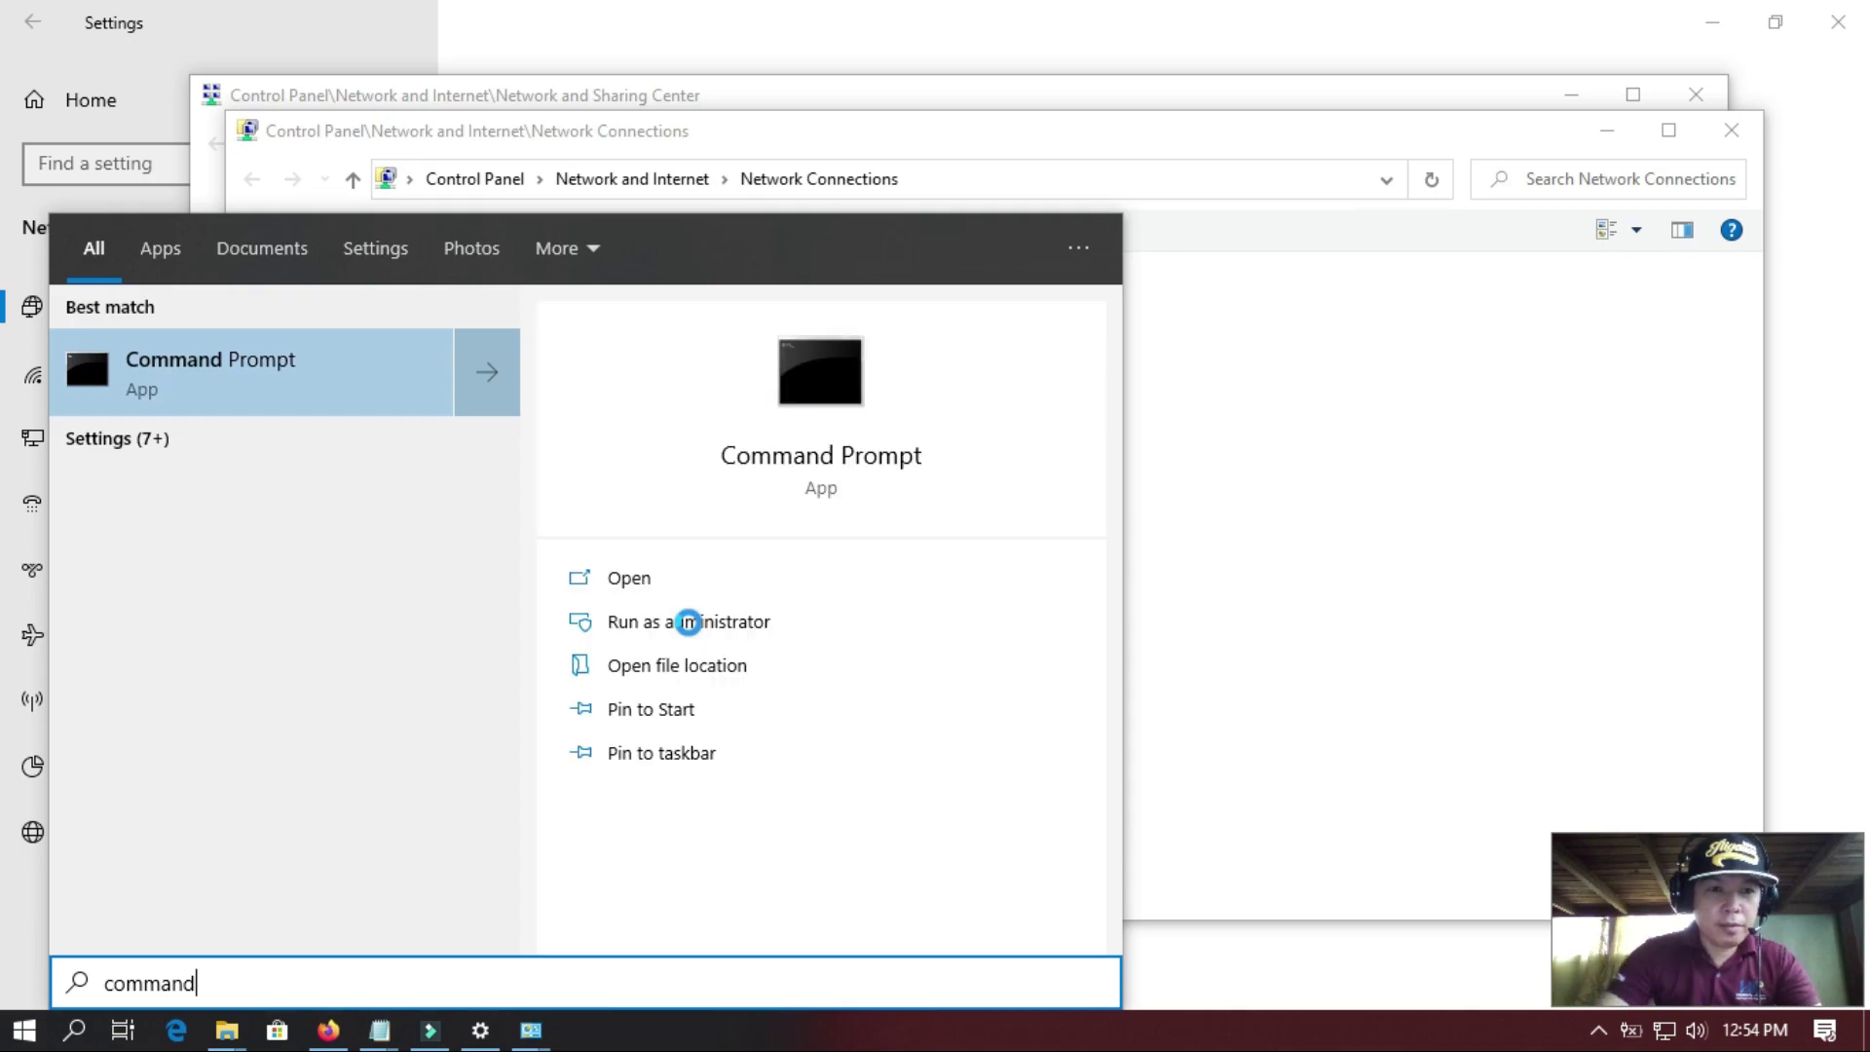
{"action": "left_click", "coordinate": [682, 621]}
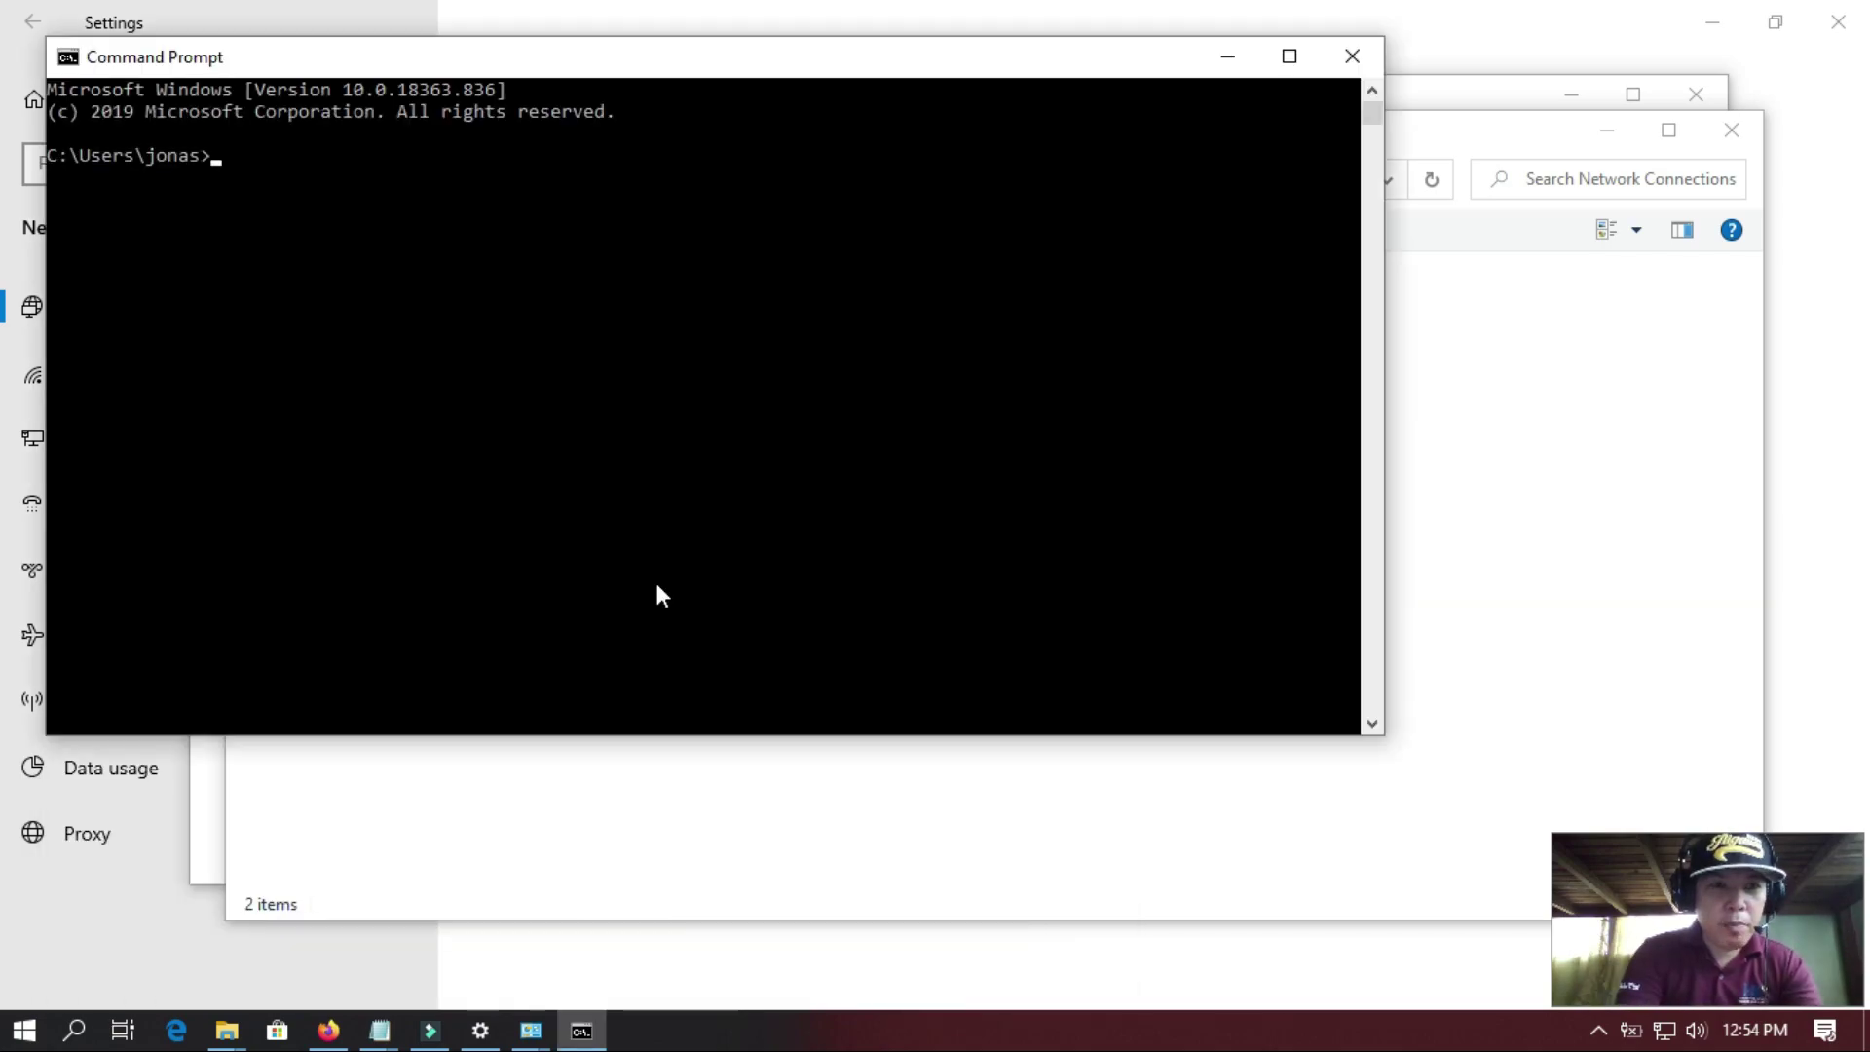
{"action": "type", "text": "ping"}
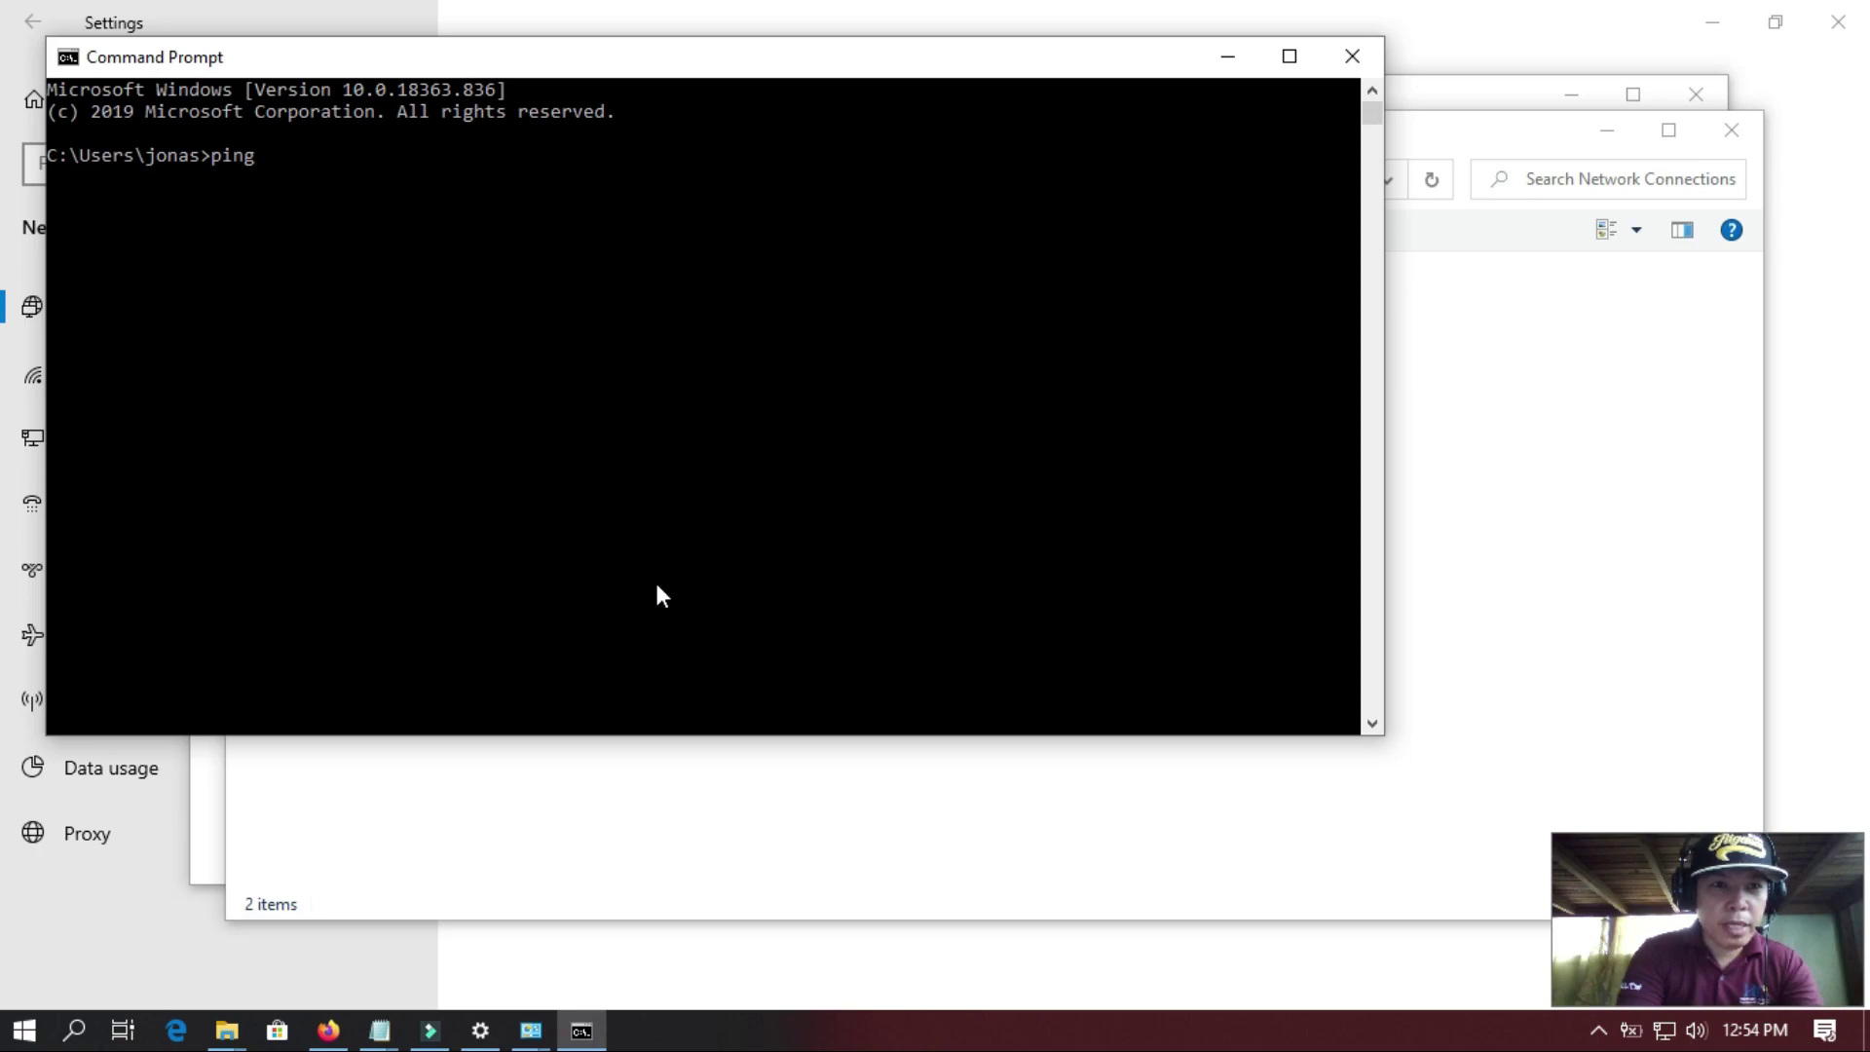
{"action": "type", "text": " google.com -t"}
{"action": "key", "text": "Return"}
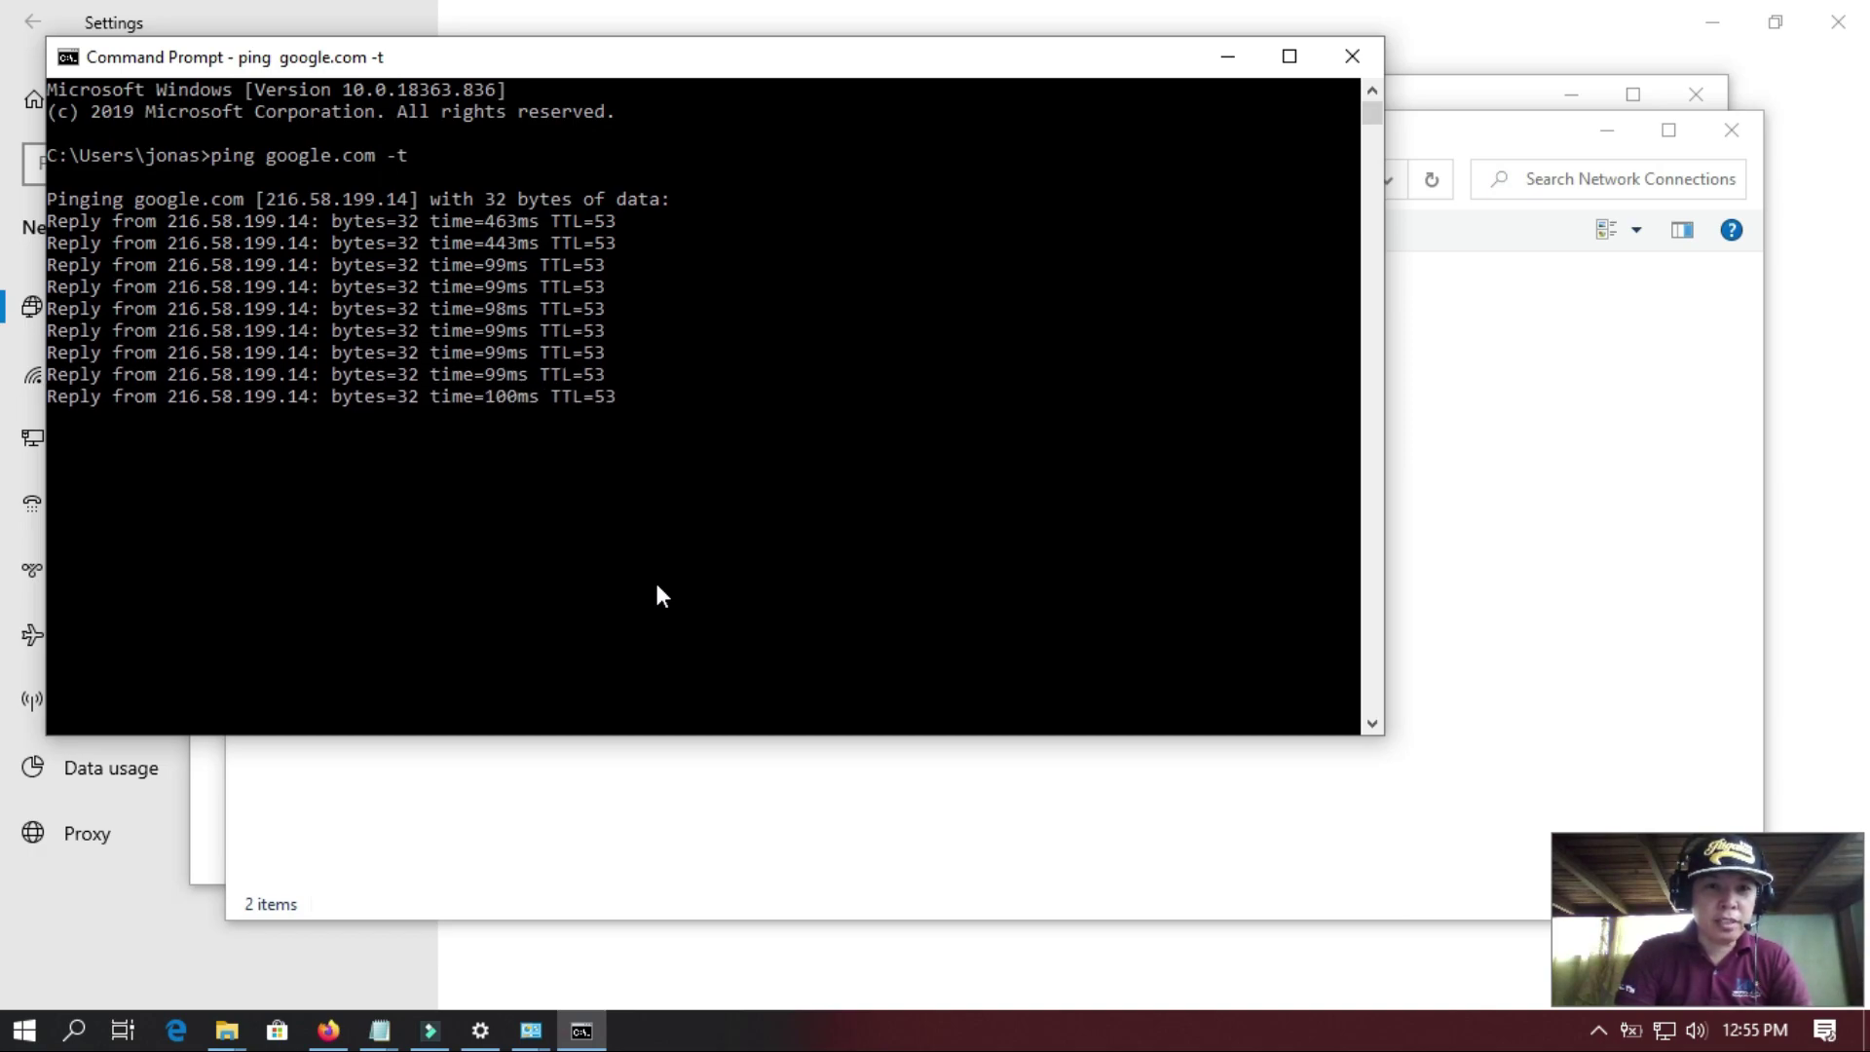
{"action": "key", "text": "ctrl+c"}
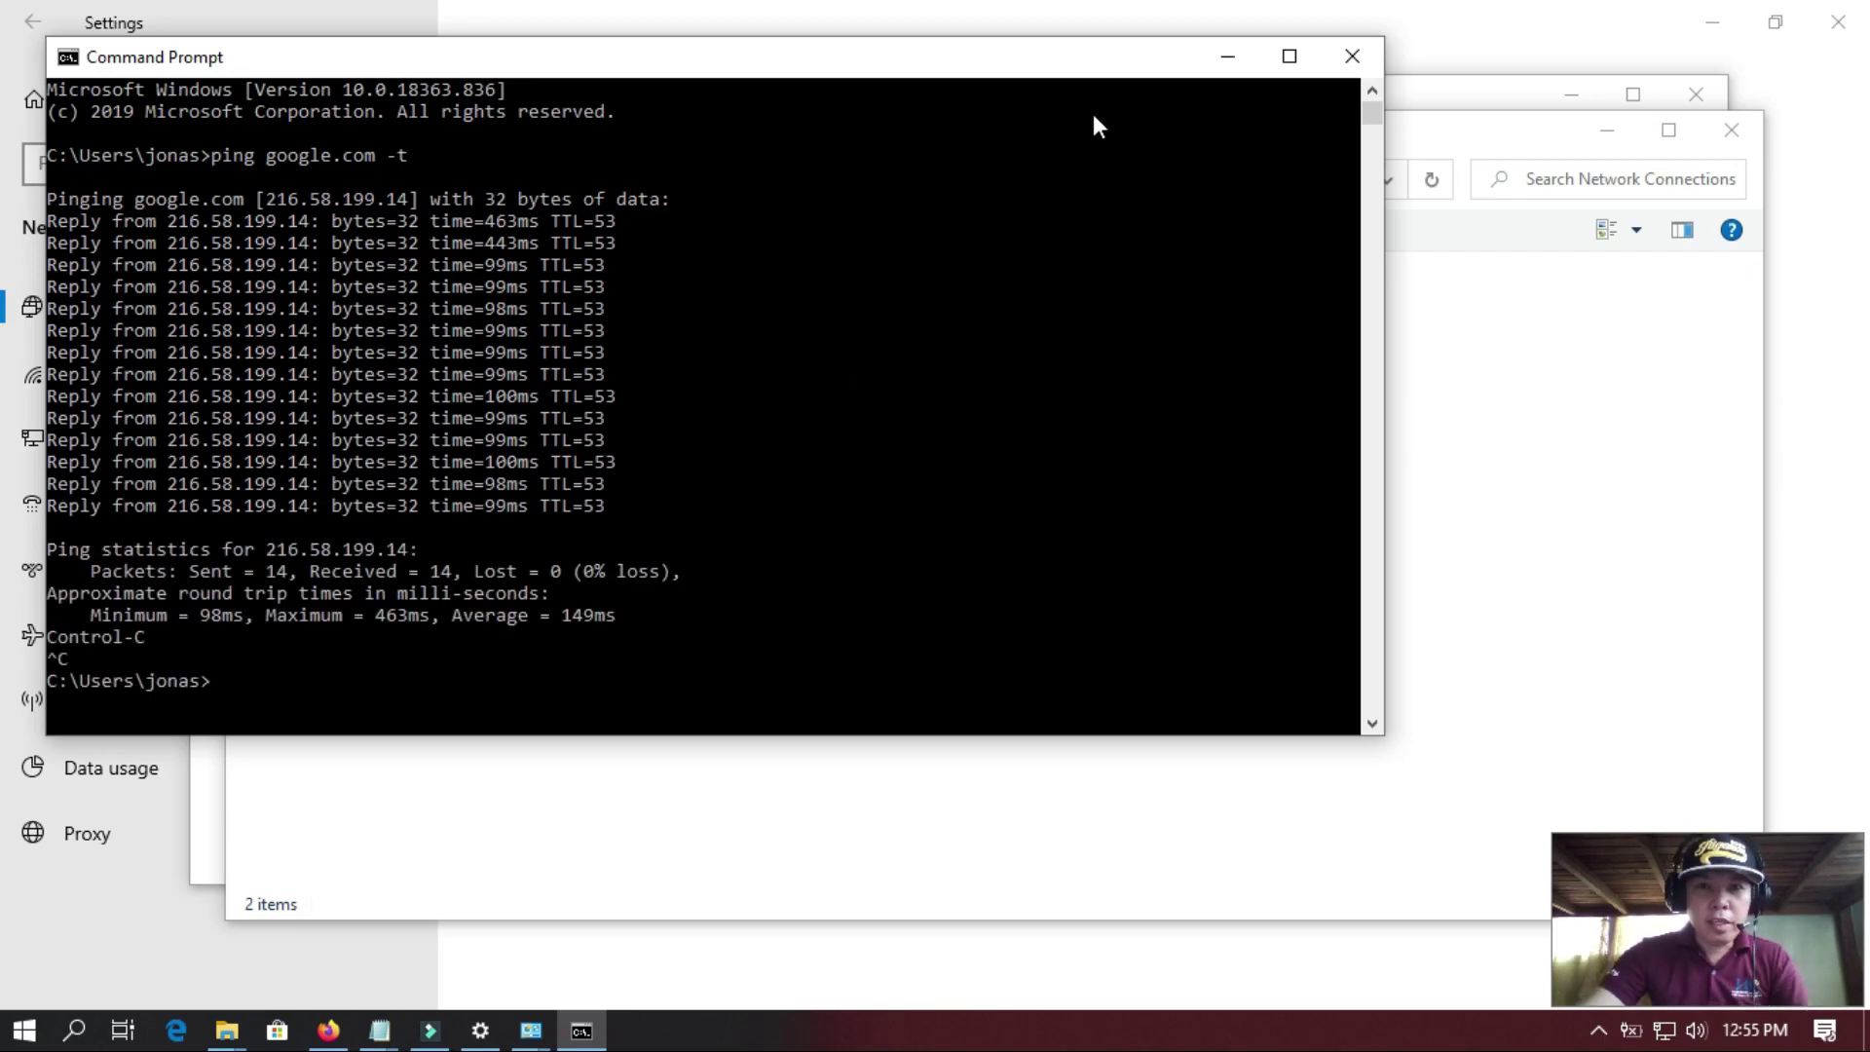
{"action": "left_click", "coordinate": [1229, 59]}
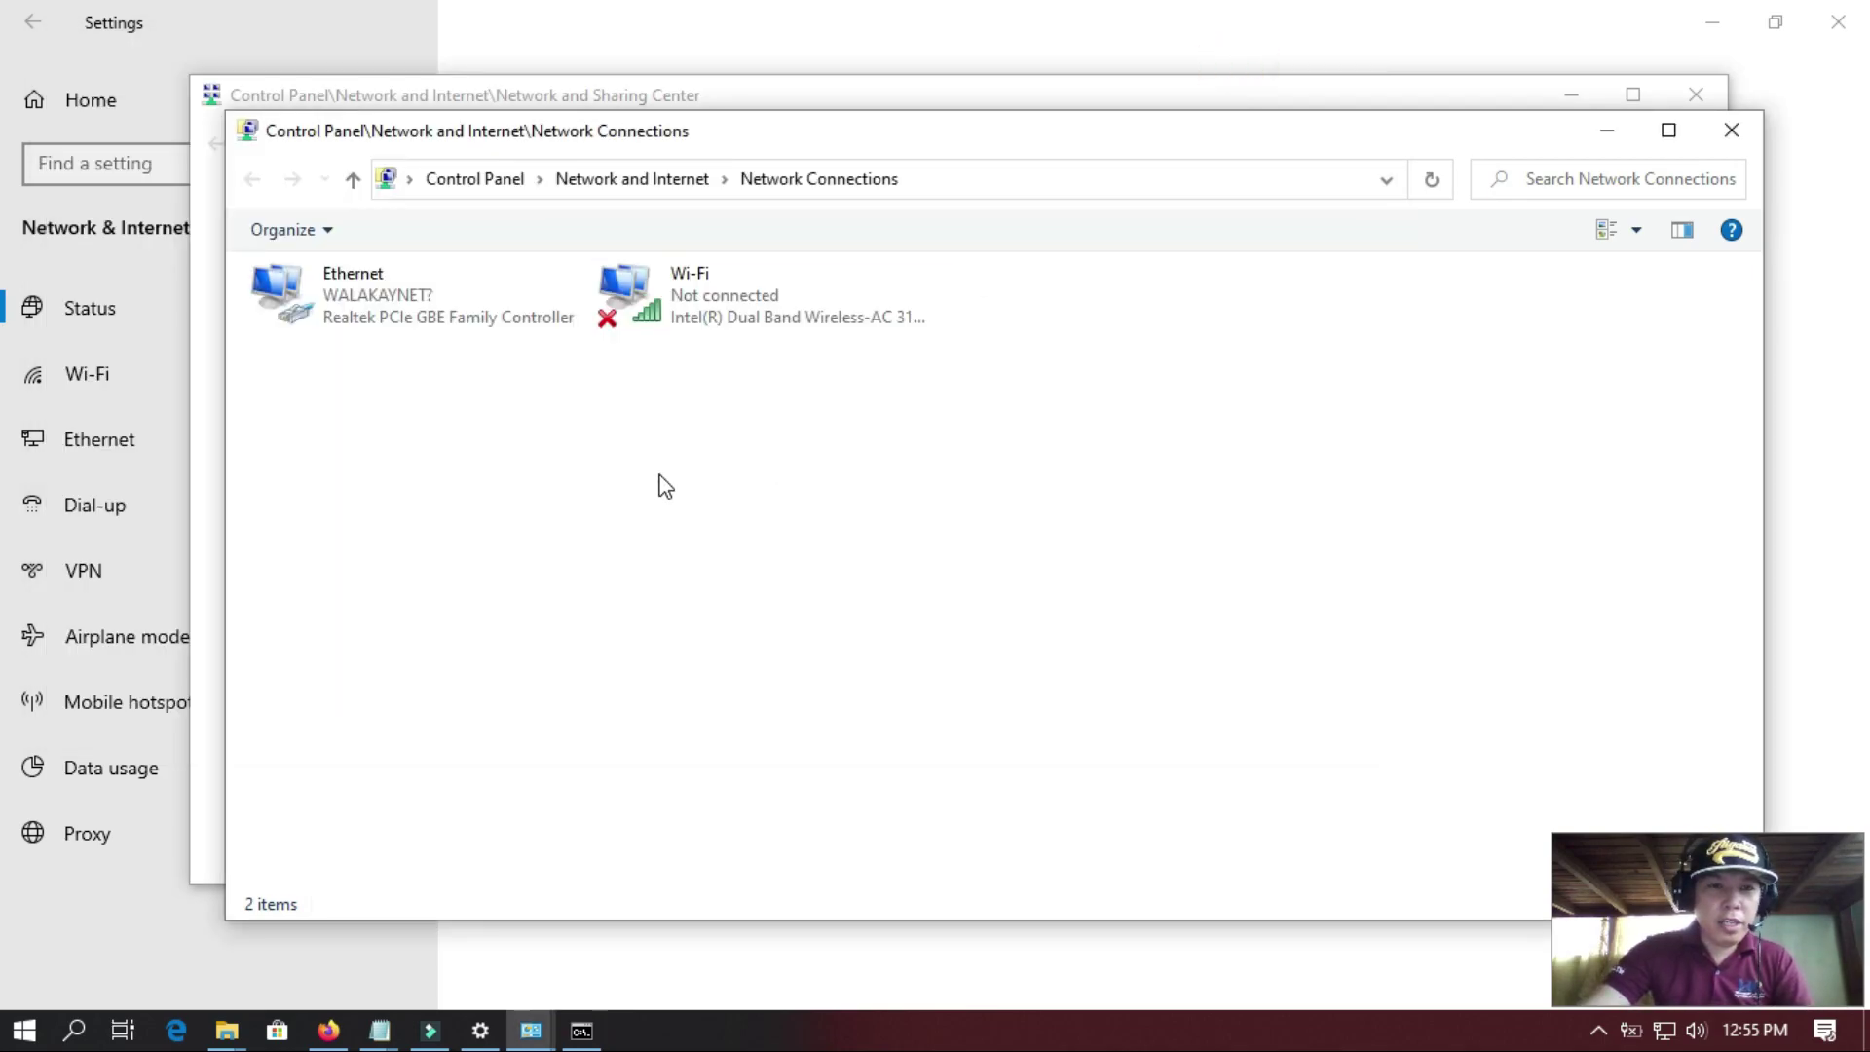
- Open the Internet Protocol Version 4 (TCP/IPv4) properties of the Ethernet adapter
{"action": "right_click", "coordinate": [373, 321]}
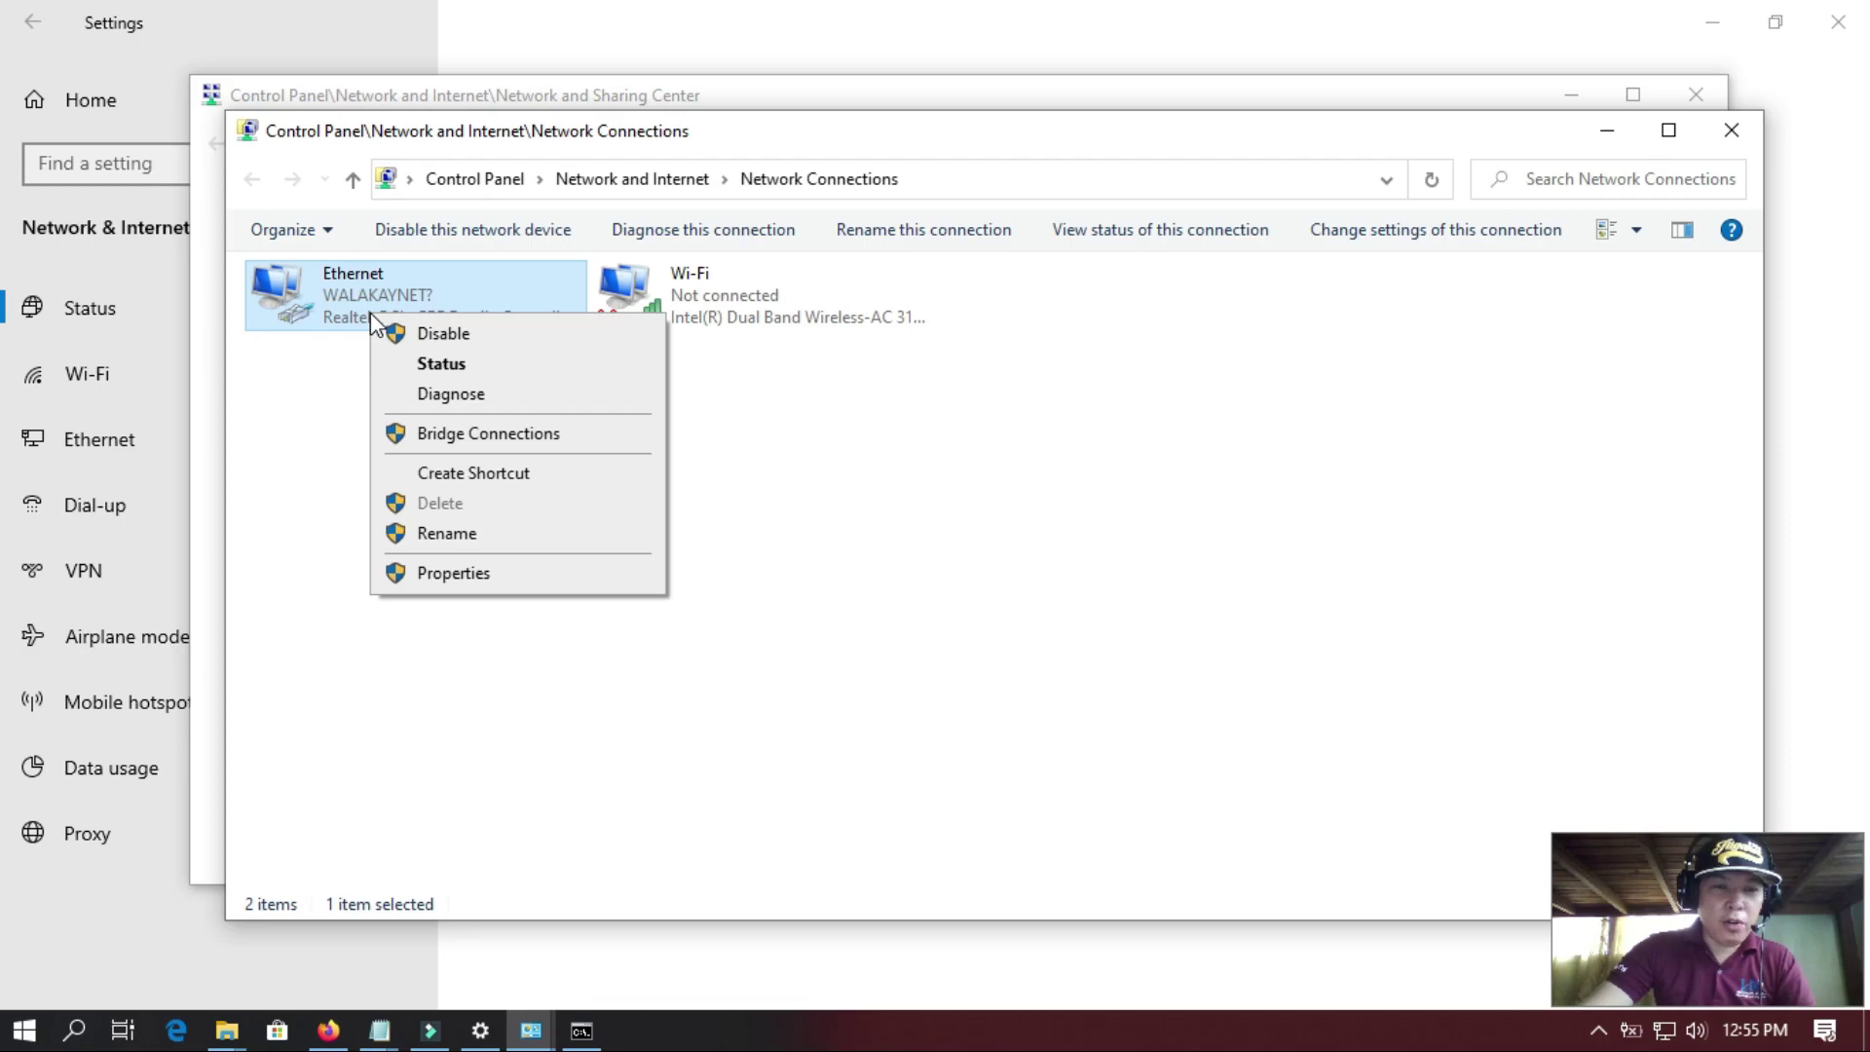
{"action": "left_click", "coordinate": [484, 581]}
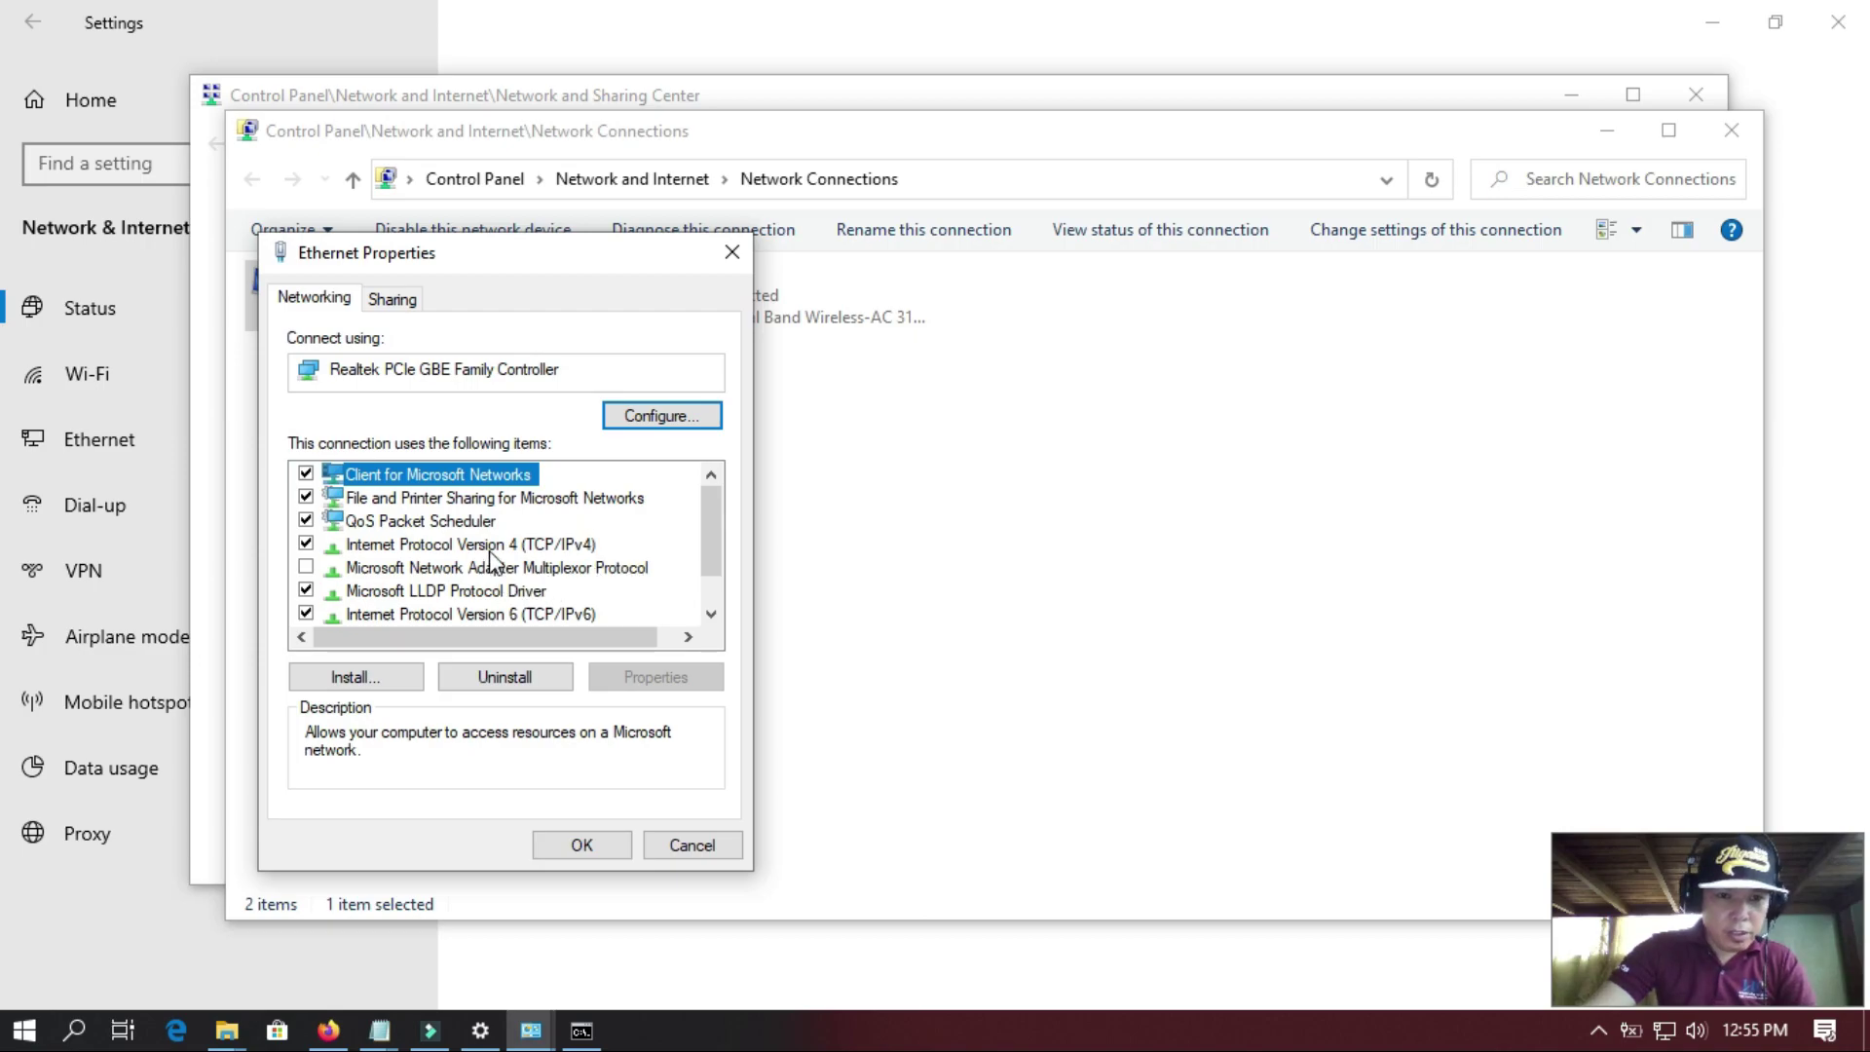
{"action": "left_click", "coordinate": [491, 548]}
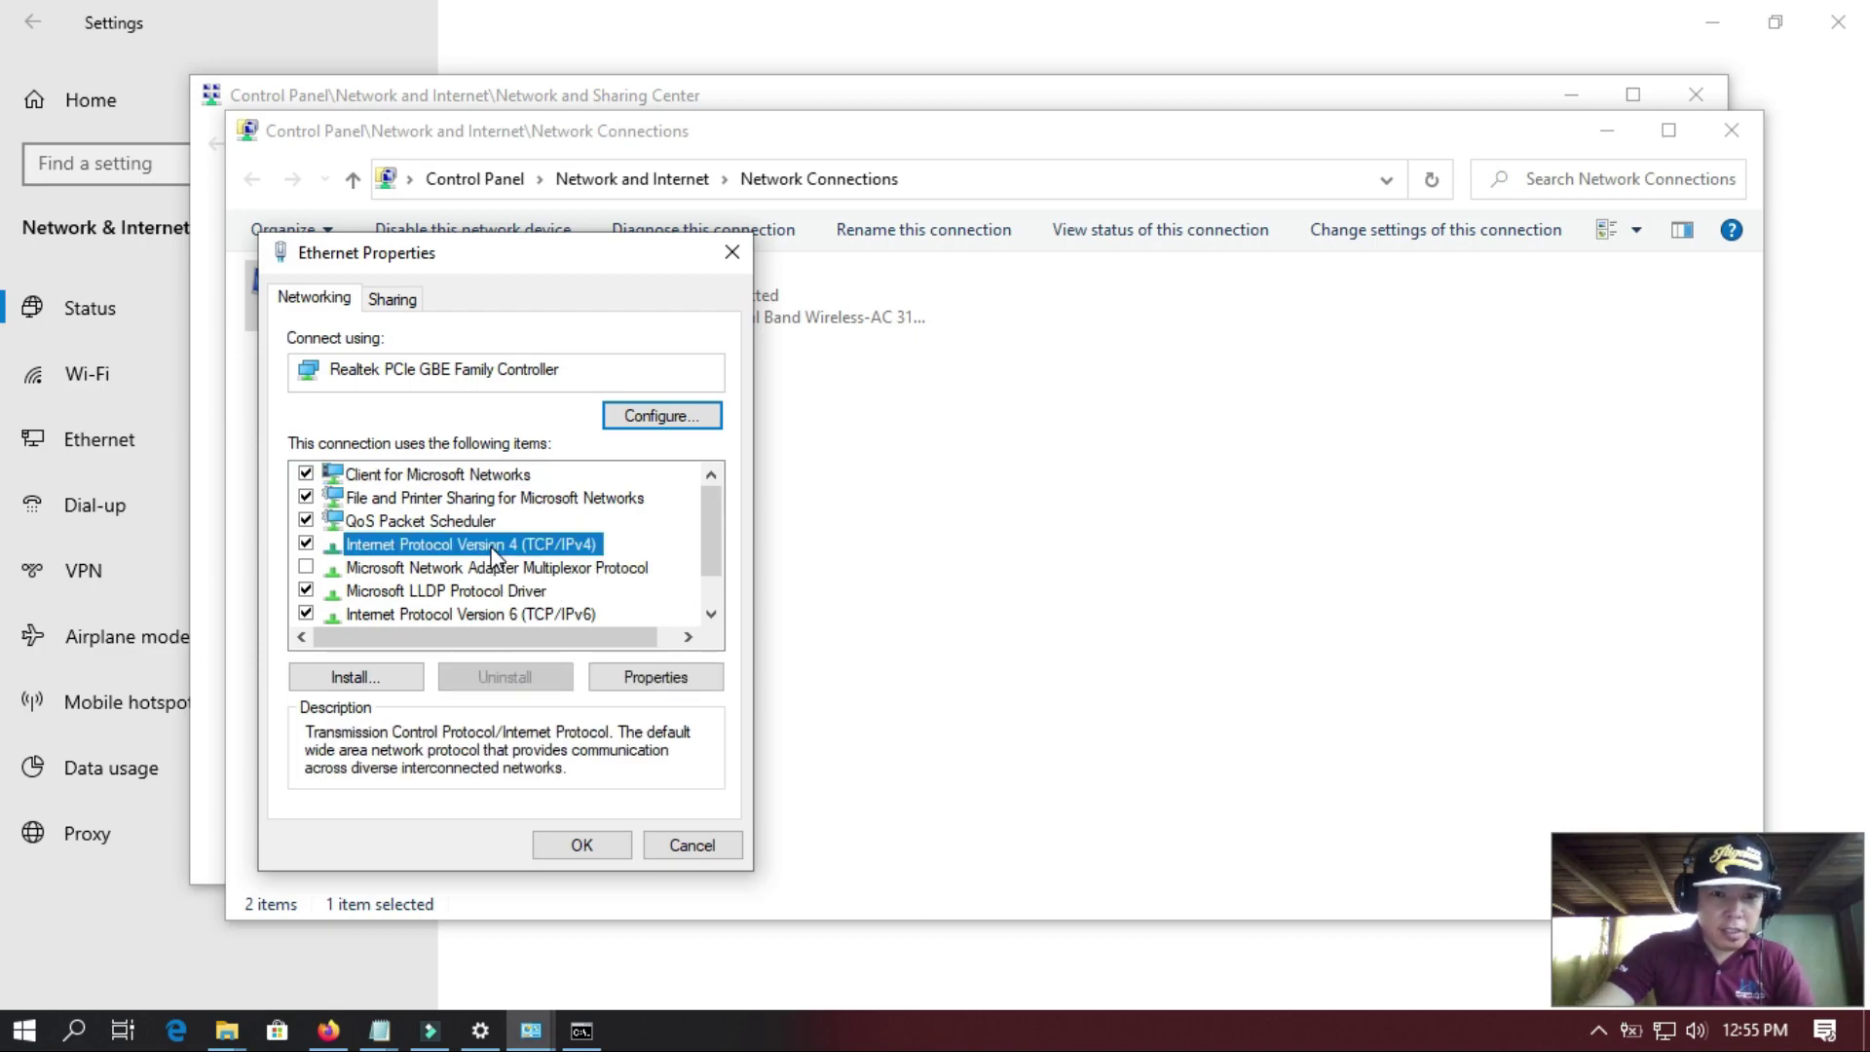
{"action": "left_click", "coordinate": [643, 682]}
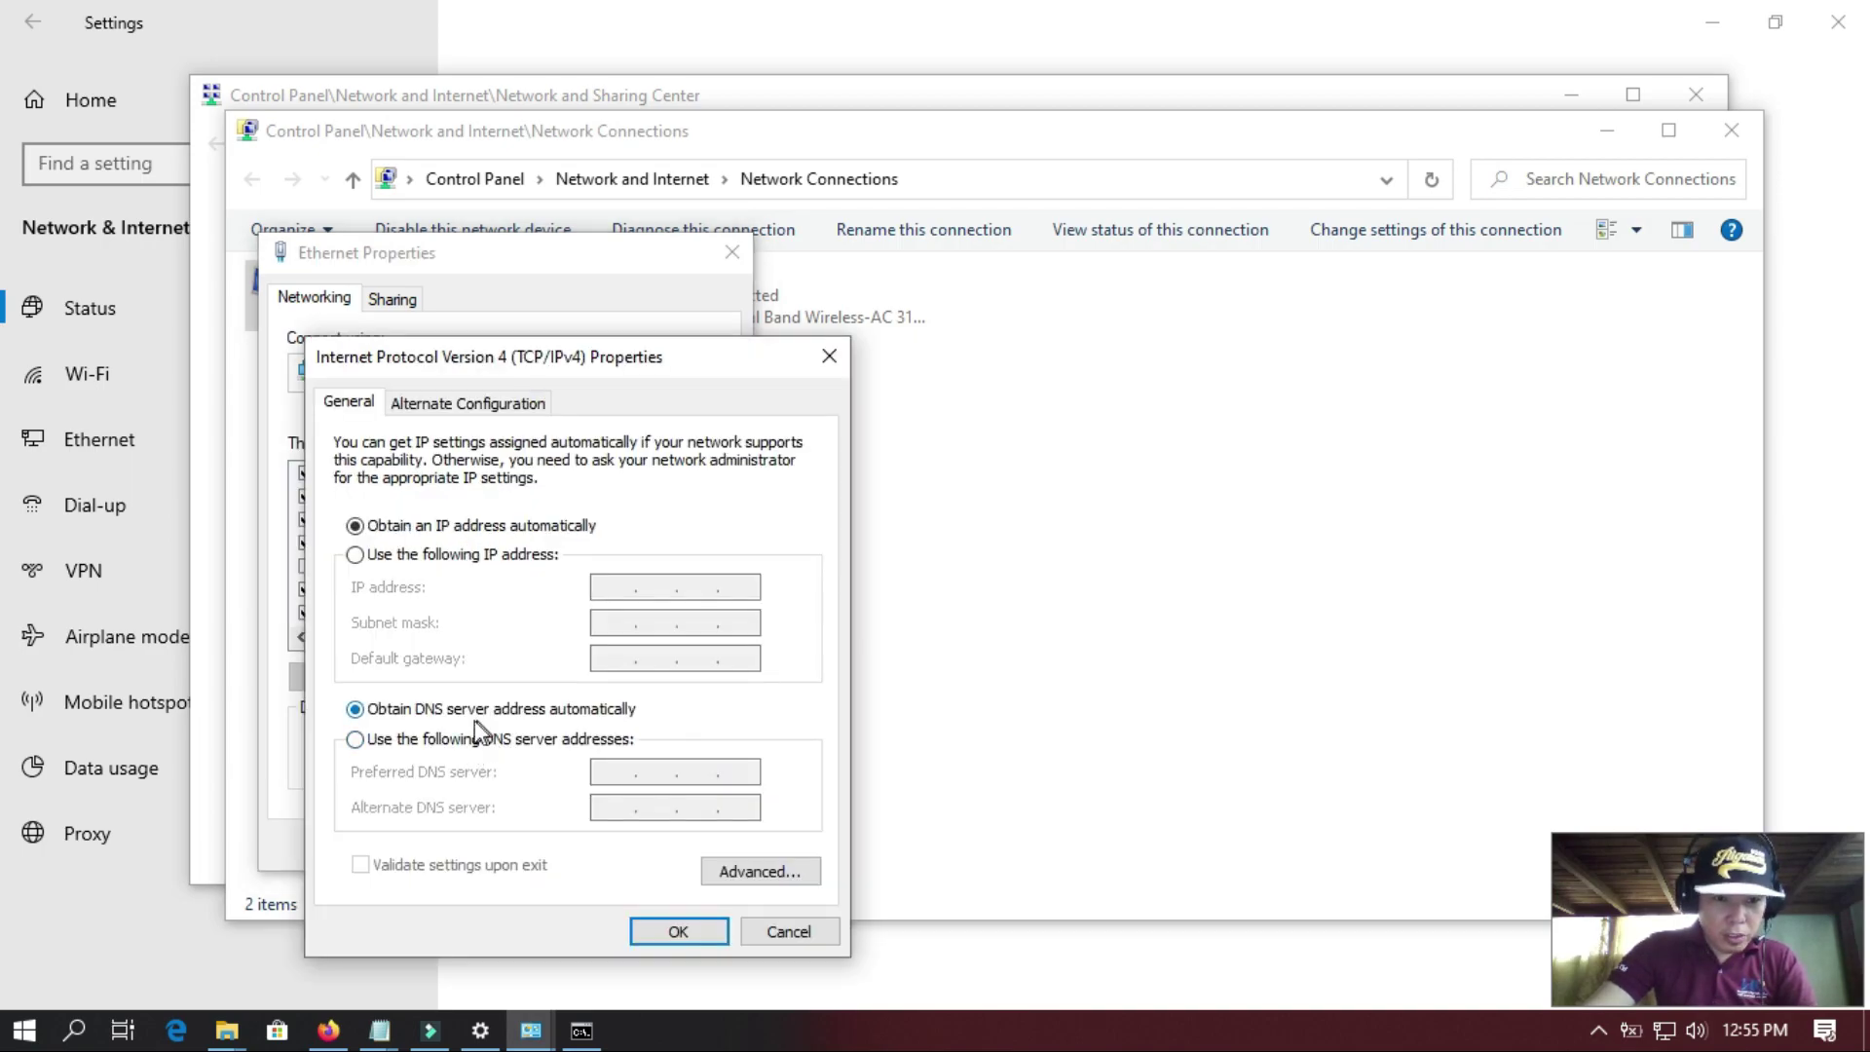
- Use manual DNS servers, preferred 8.8.8.8 and alternate 8.8.4.4, save the adapter properties and close the network and Settings windows
{"action": "left_click", "coordinate": [433, 743]}
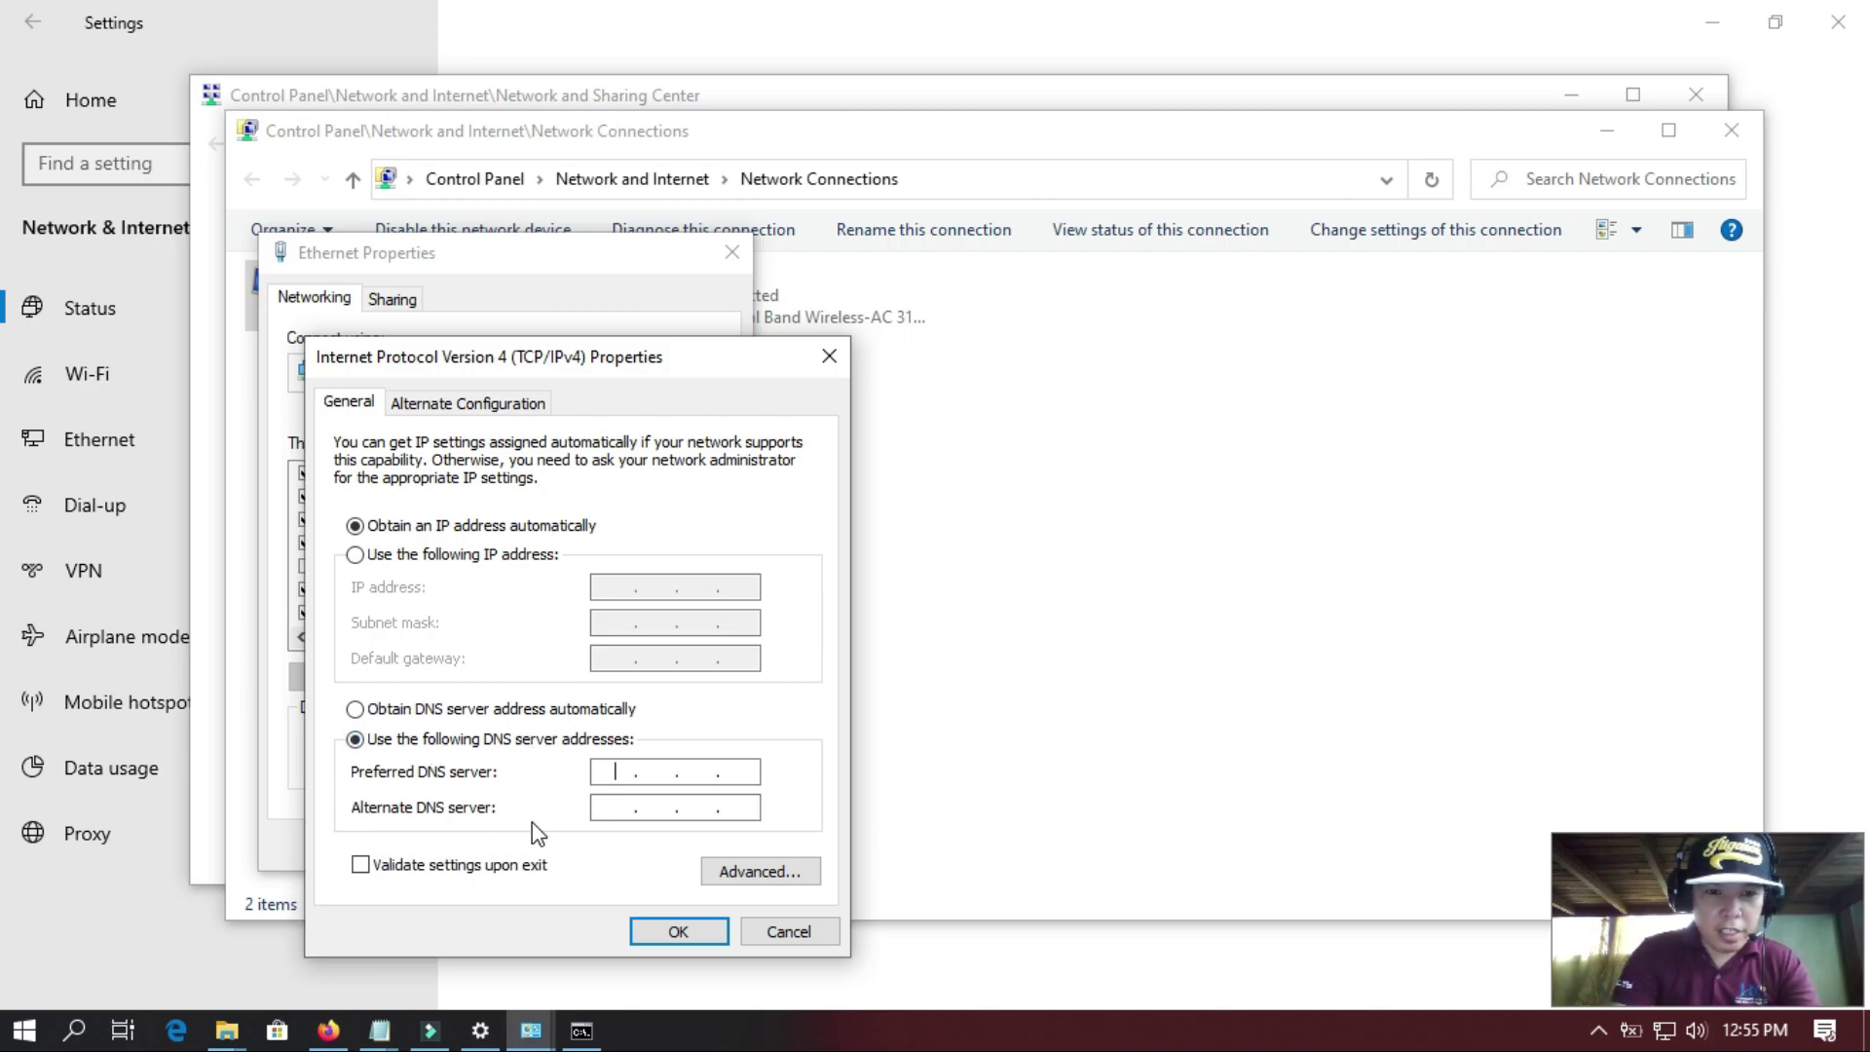
{"action": "type", "text": "8."}
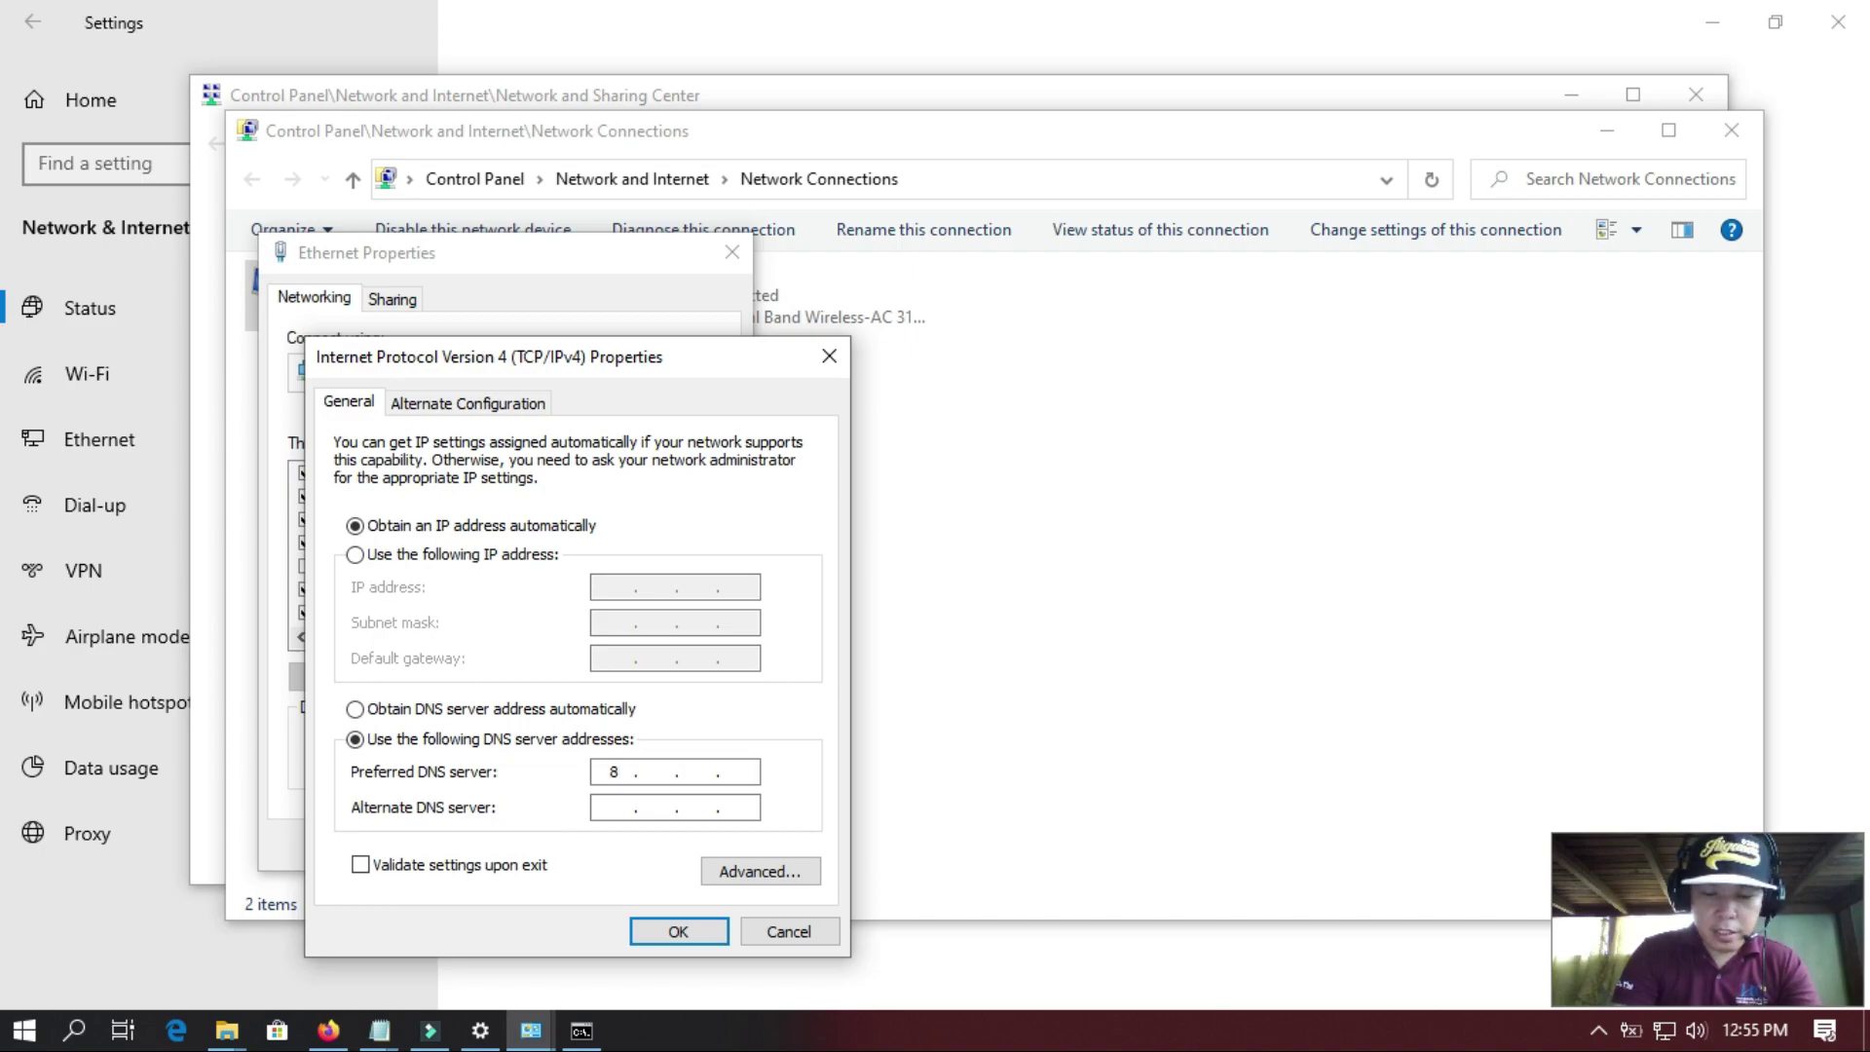
{"action": "type", "text": "8.8.8"}
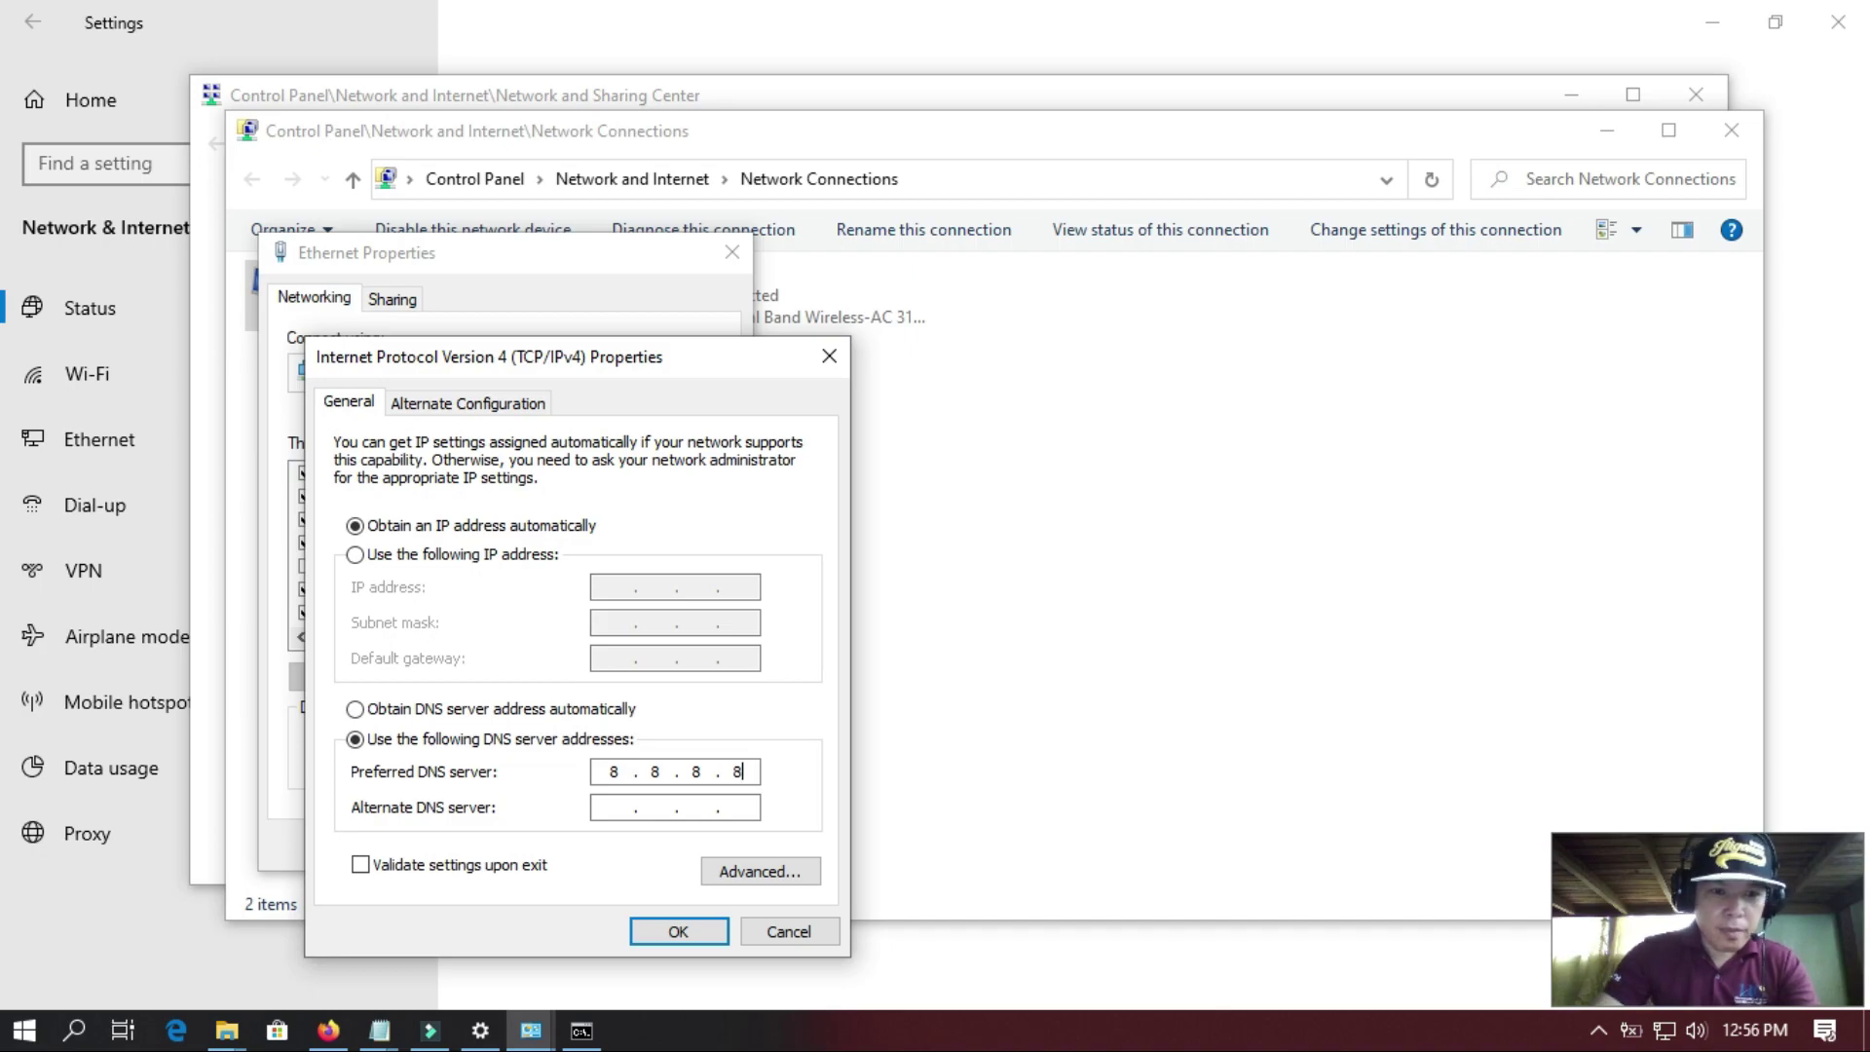
{"action": "left_click", "coordinate": [599, 809]}
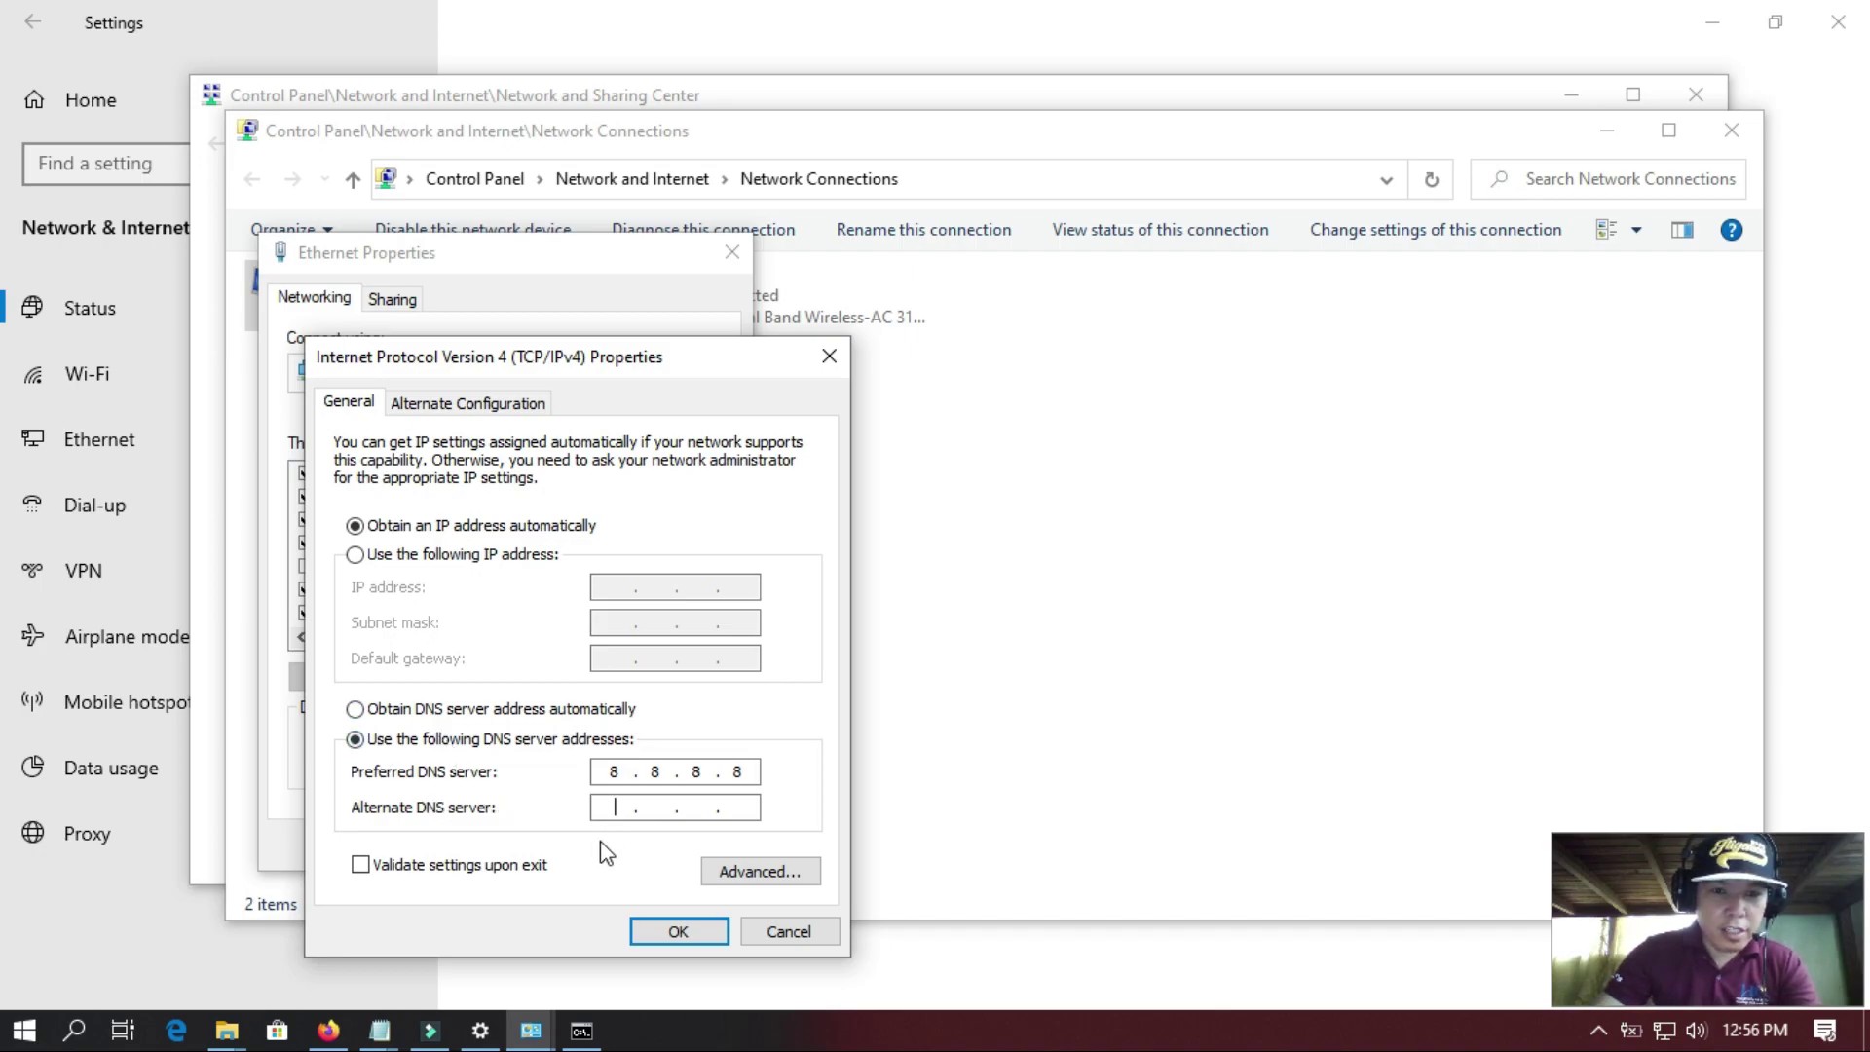
{"action": "type", "text": "8.8.4."}
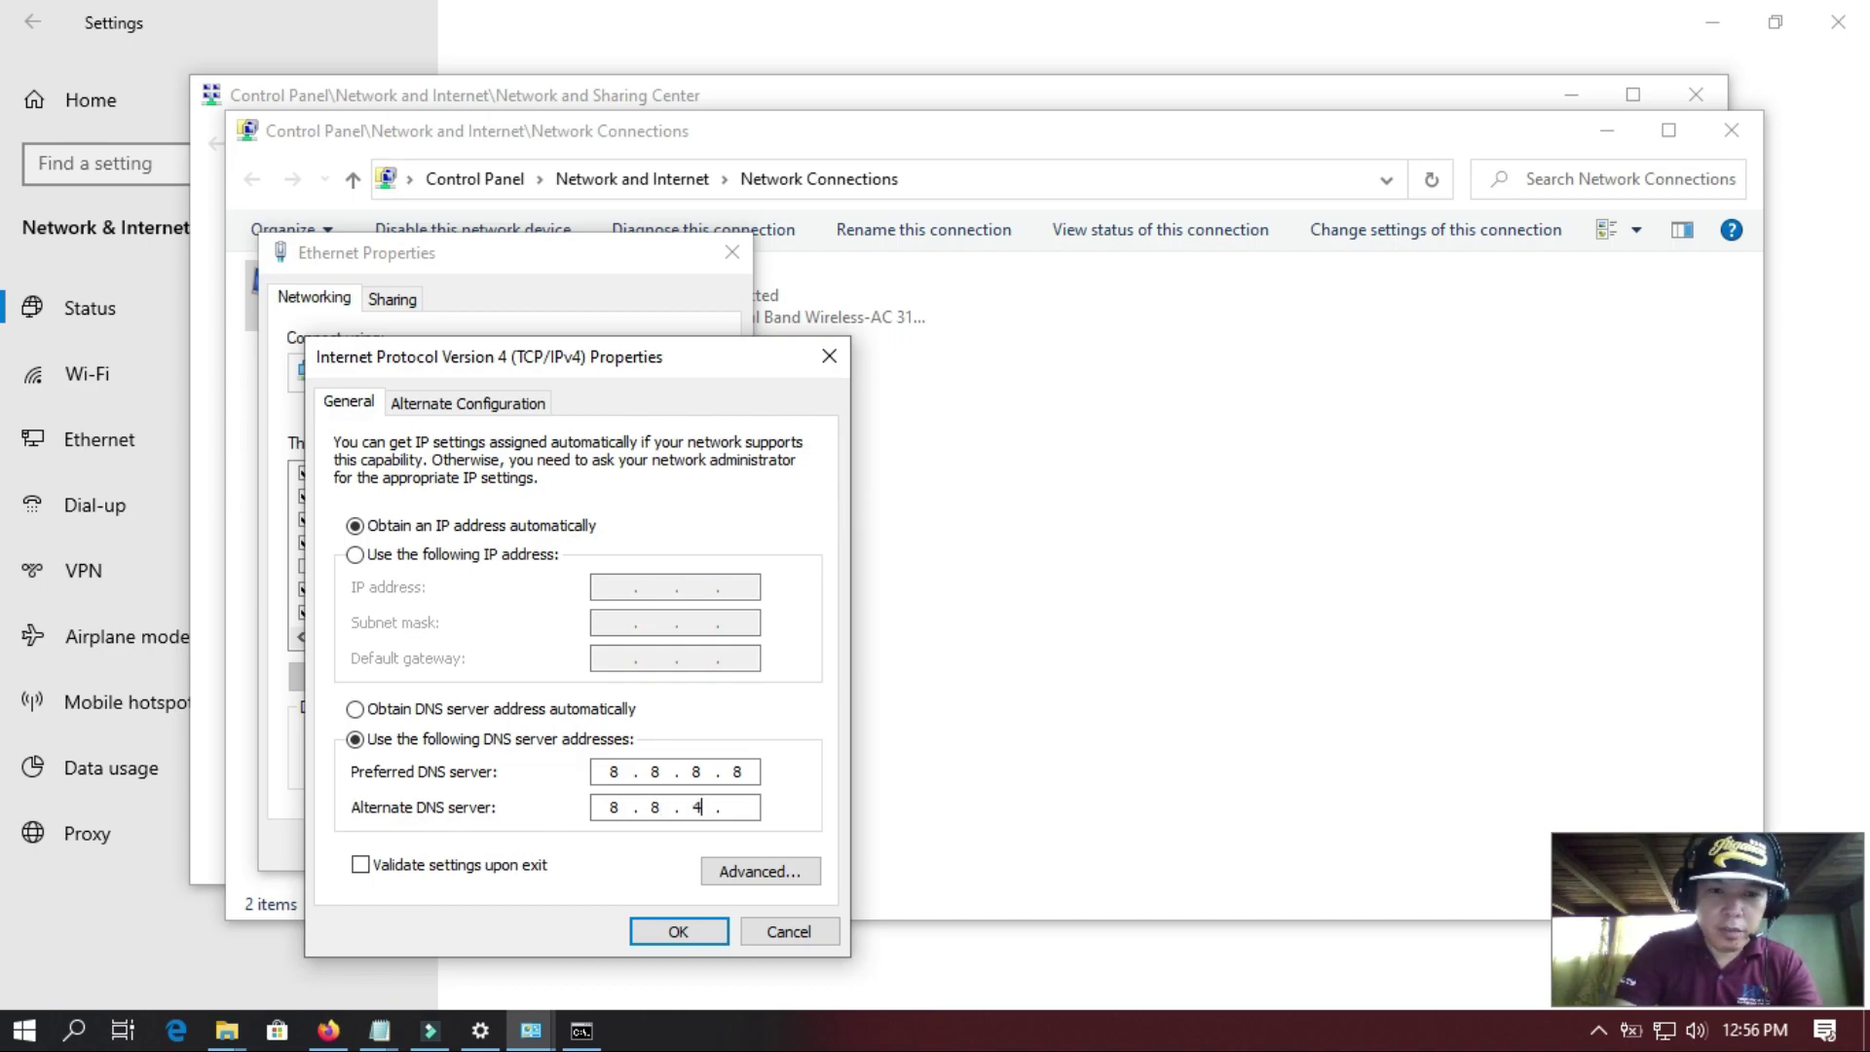
{"action": "type", "text": "4"}
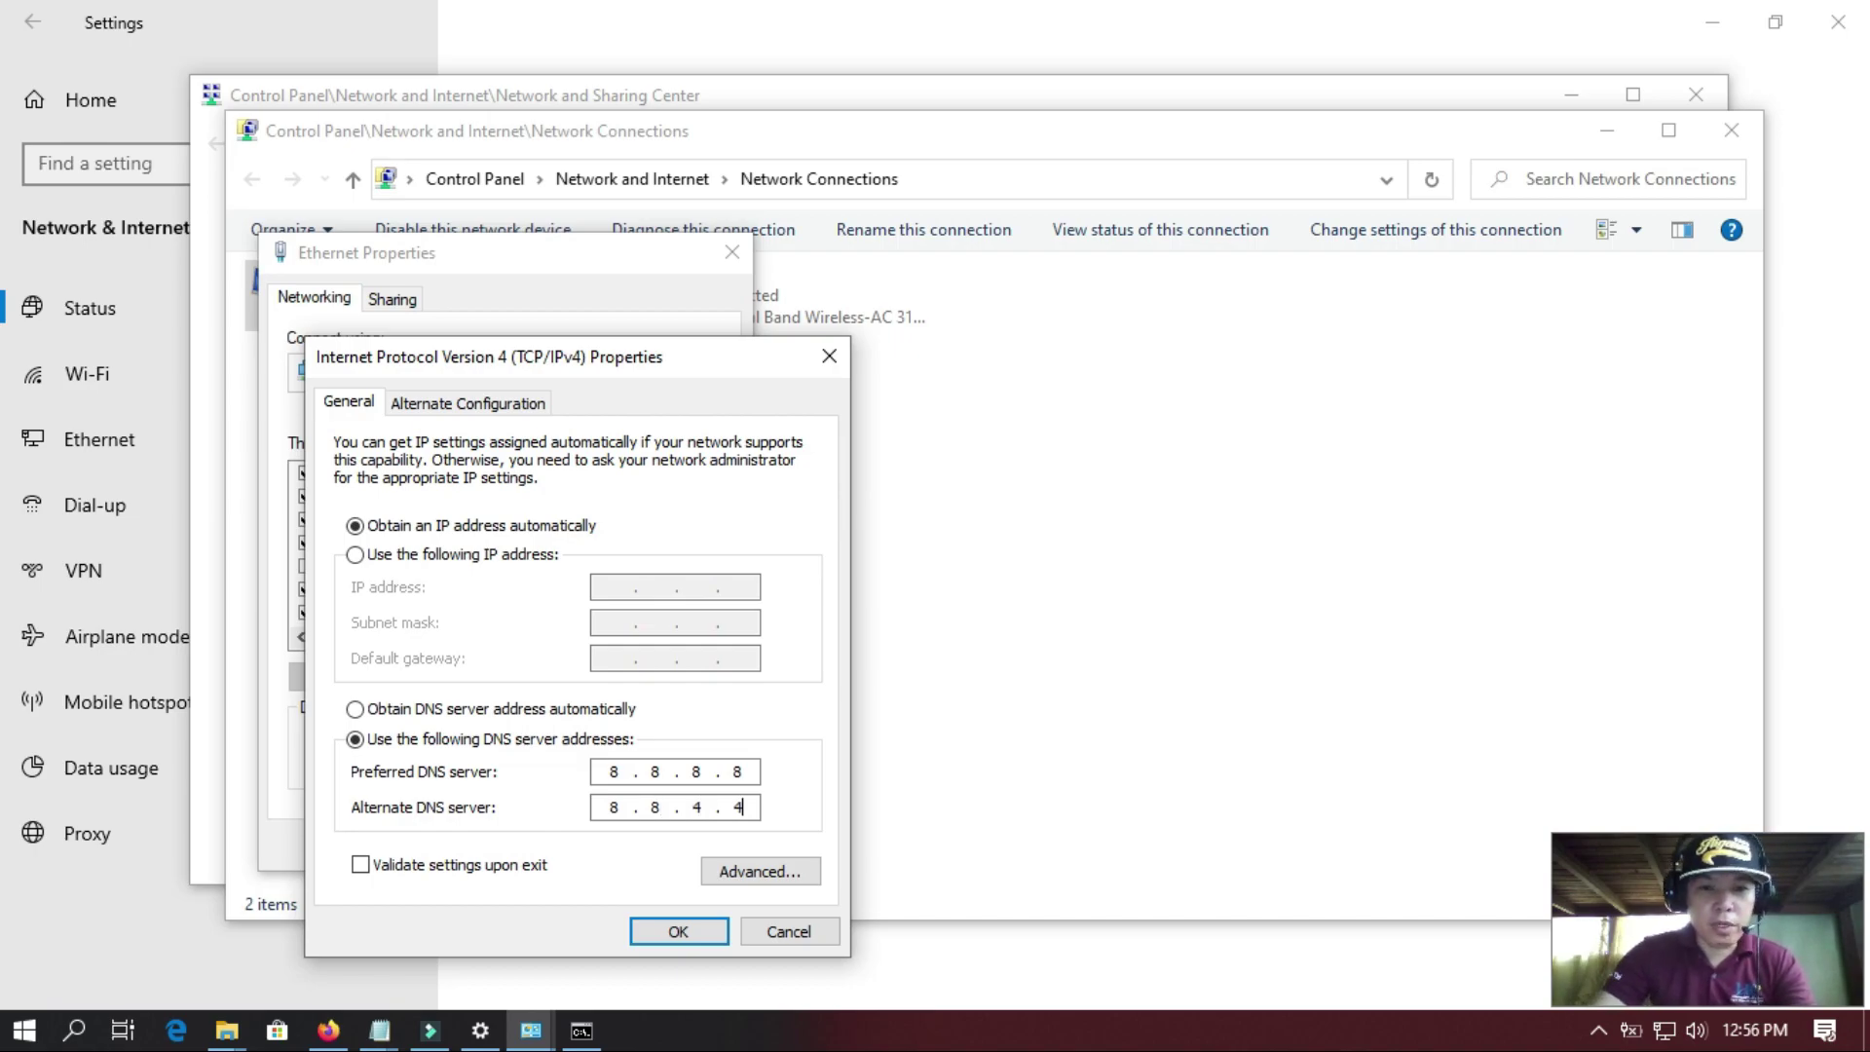
{"action": "left_click", "coordinate": [678, 932]}
{"action": "left_click", "coordinate": [581, 844]}
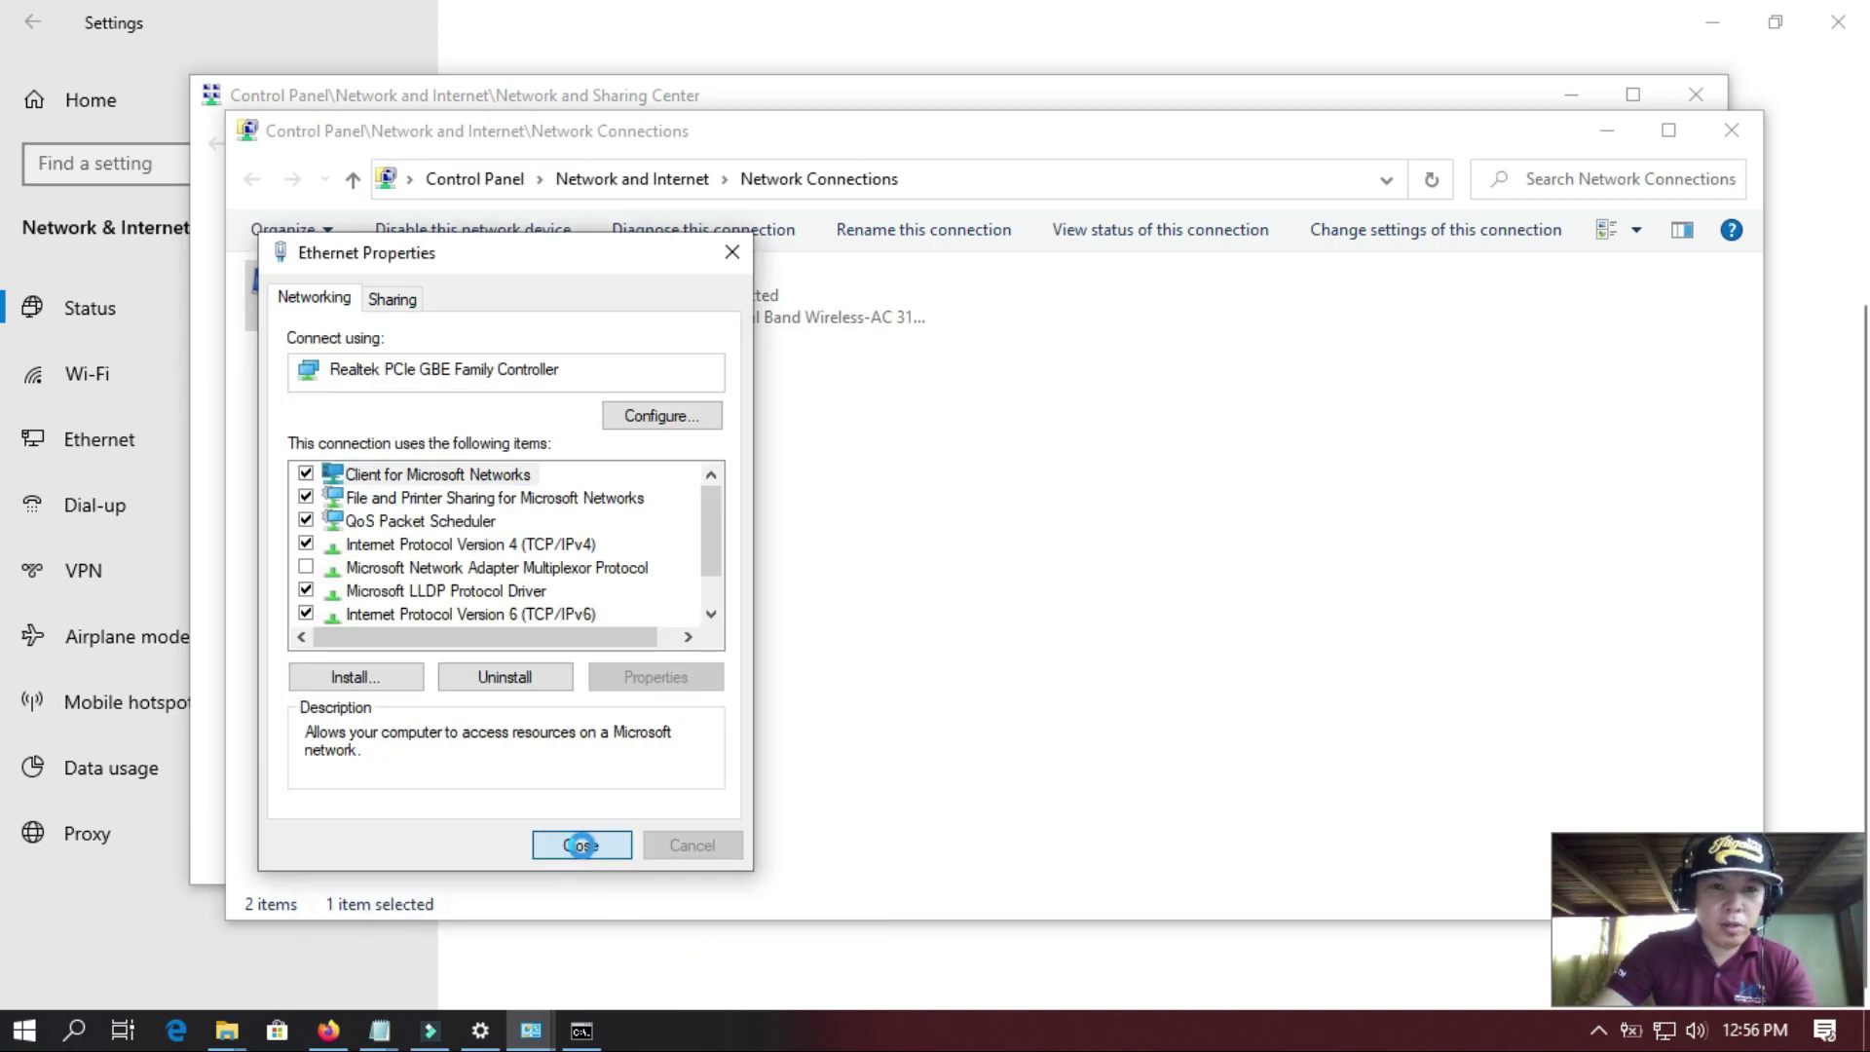
{"action": "left_click", "coordinate": [1726, 128]}
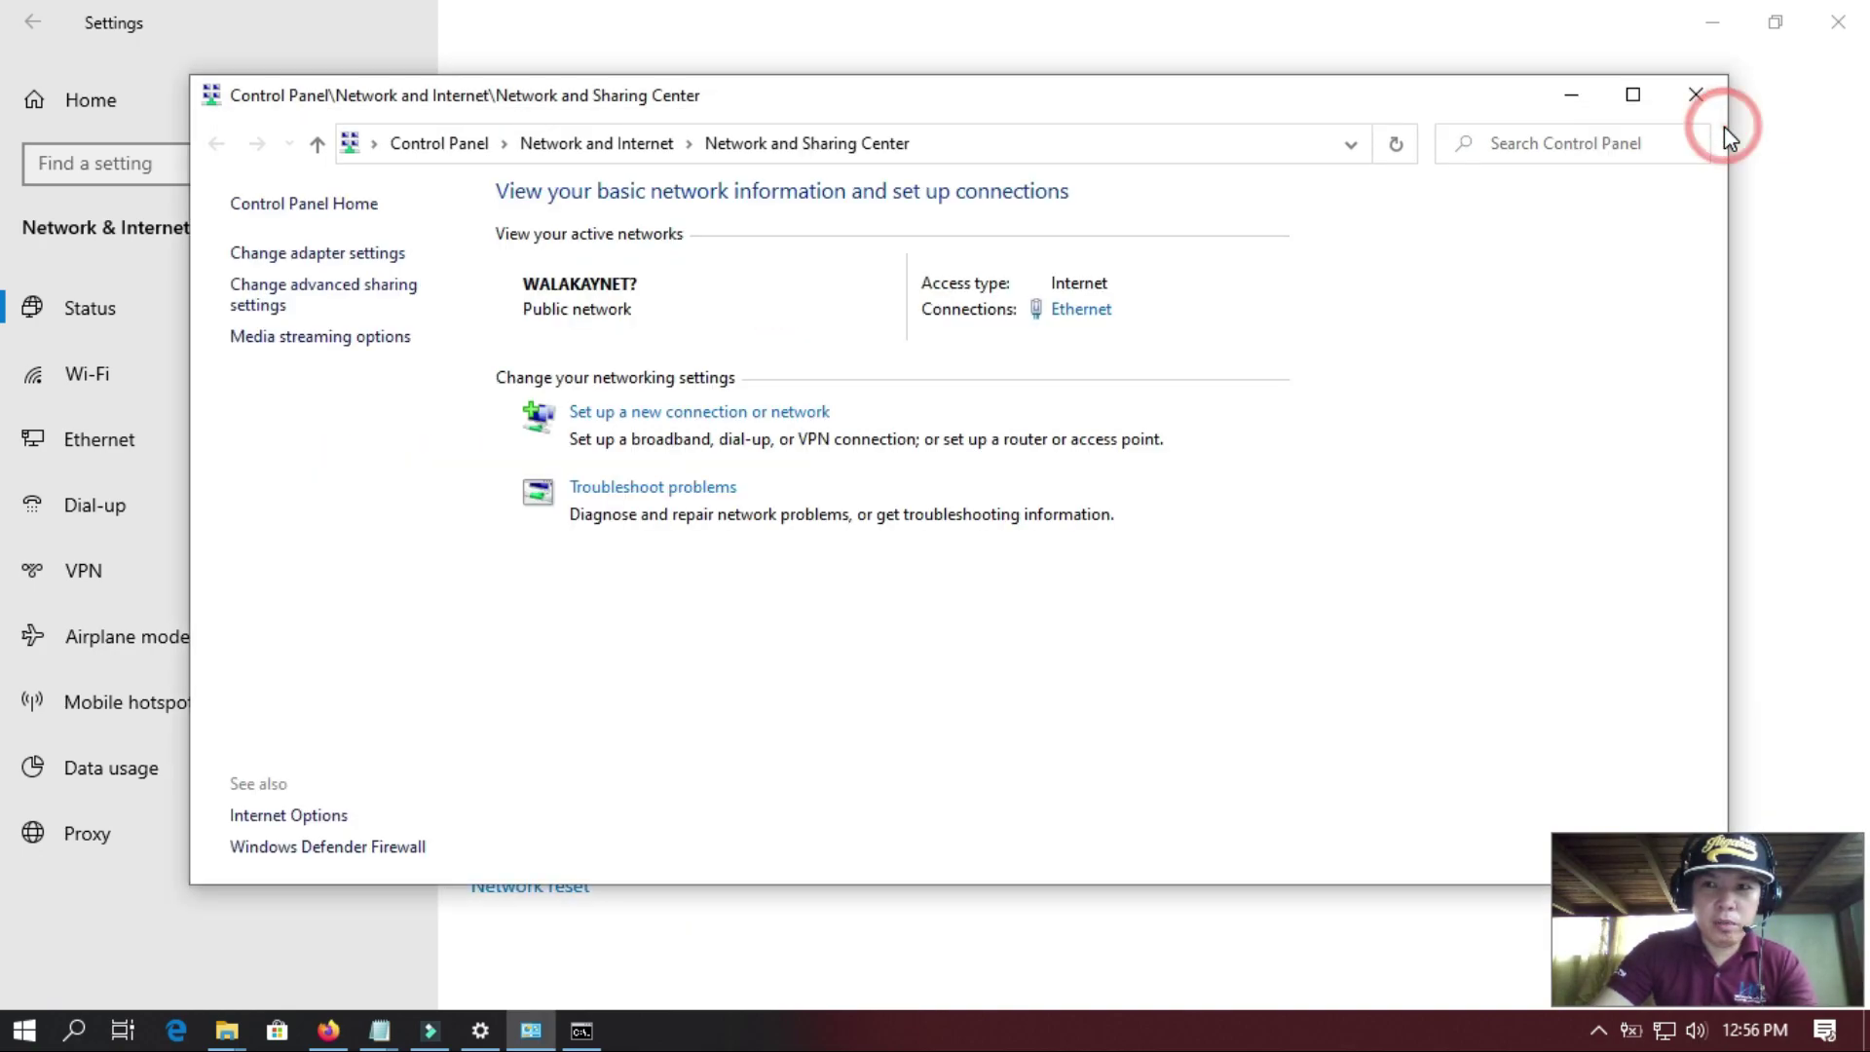
{"action": "left_click", "coordinate": [1696, 97]}
{"action": "key", "text": "alt+F4"}
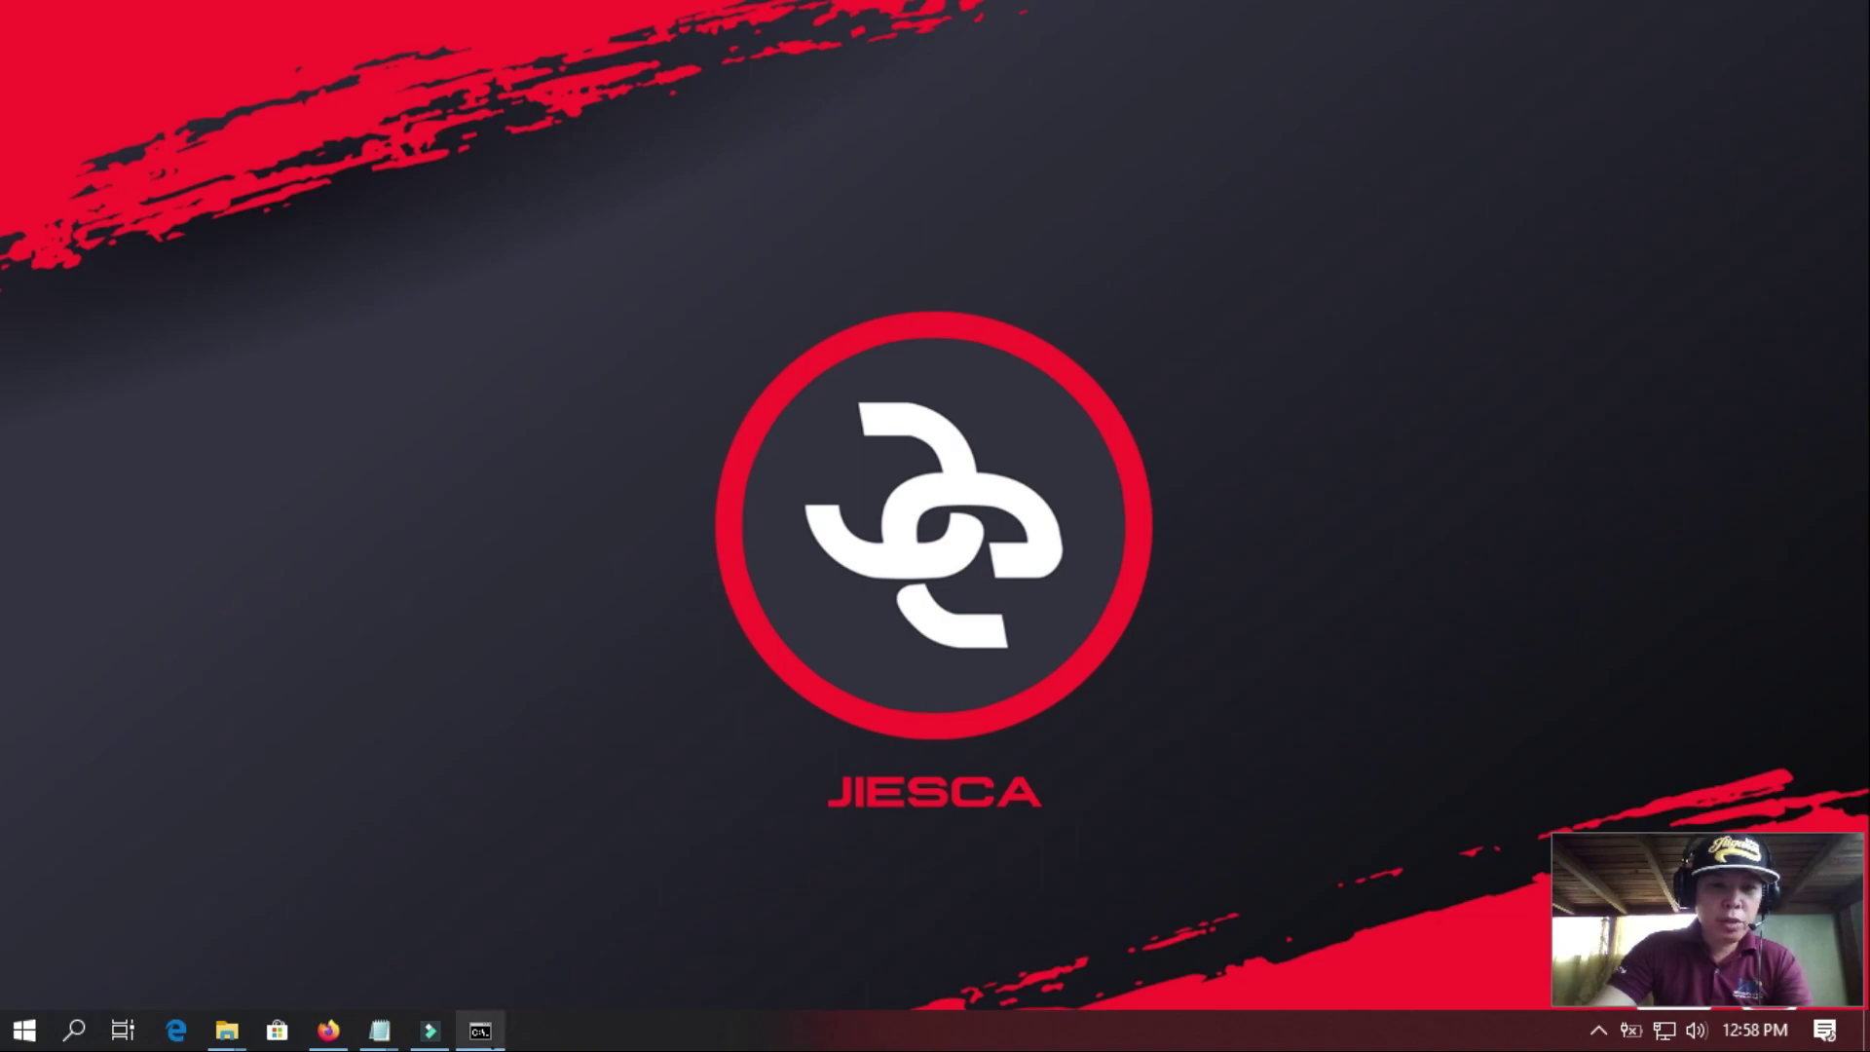
- Switch to Command Prompt and test the connection continuously with "ping google.com -t"
{"action": "left_click", "coordinate": [480, 1030]}
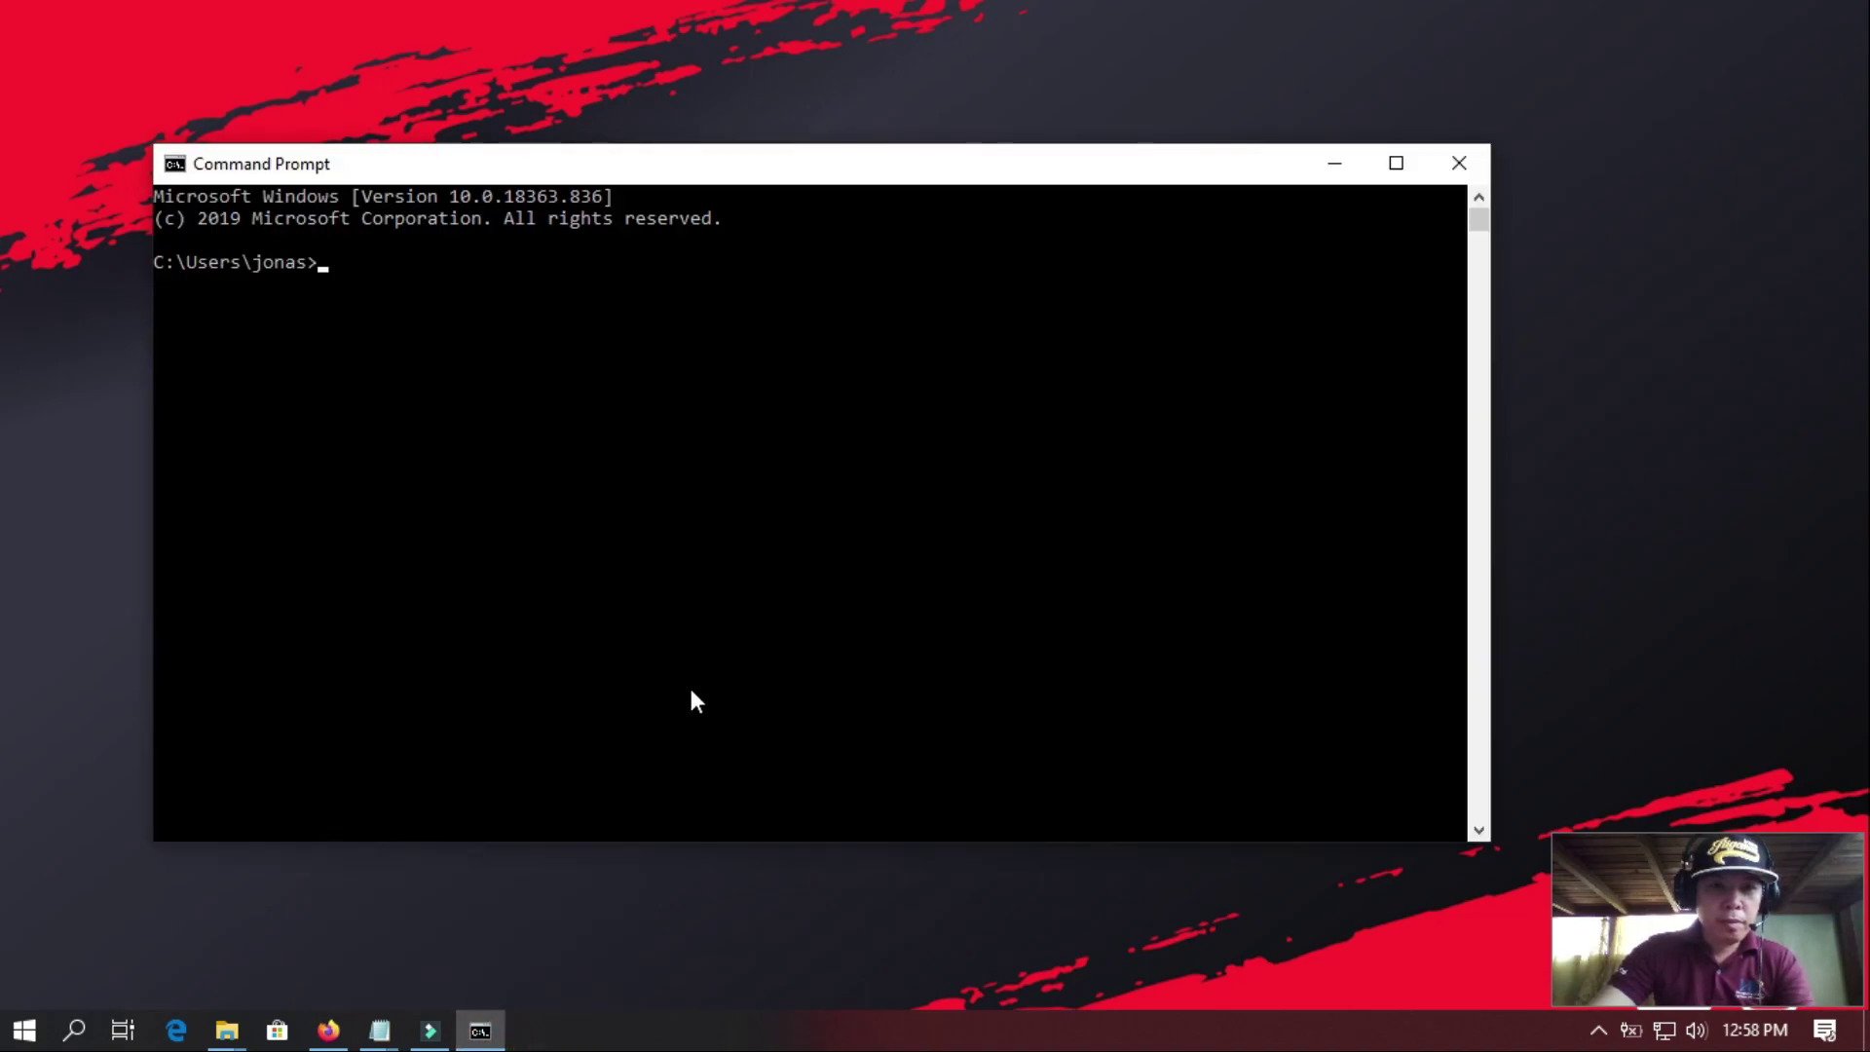
{"action": "type", "text": "pi"}
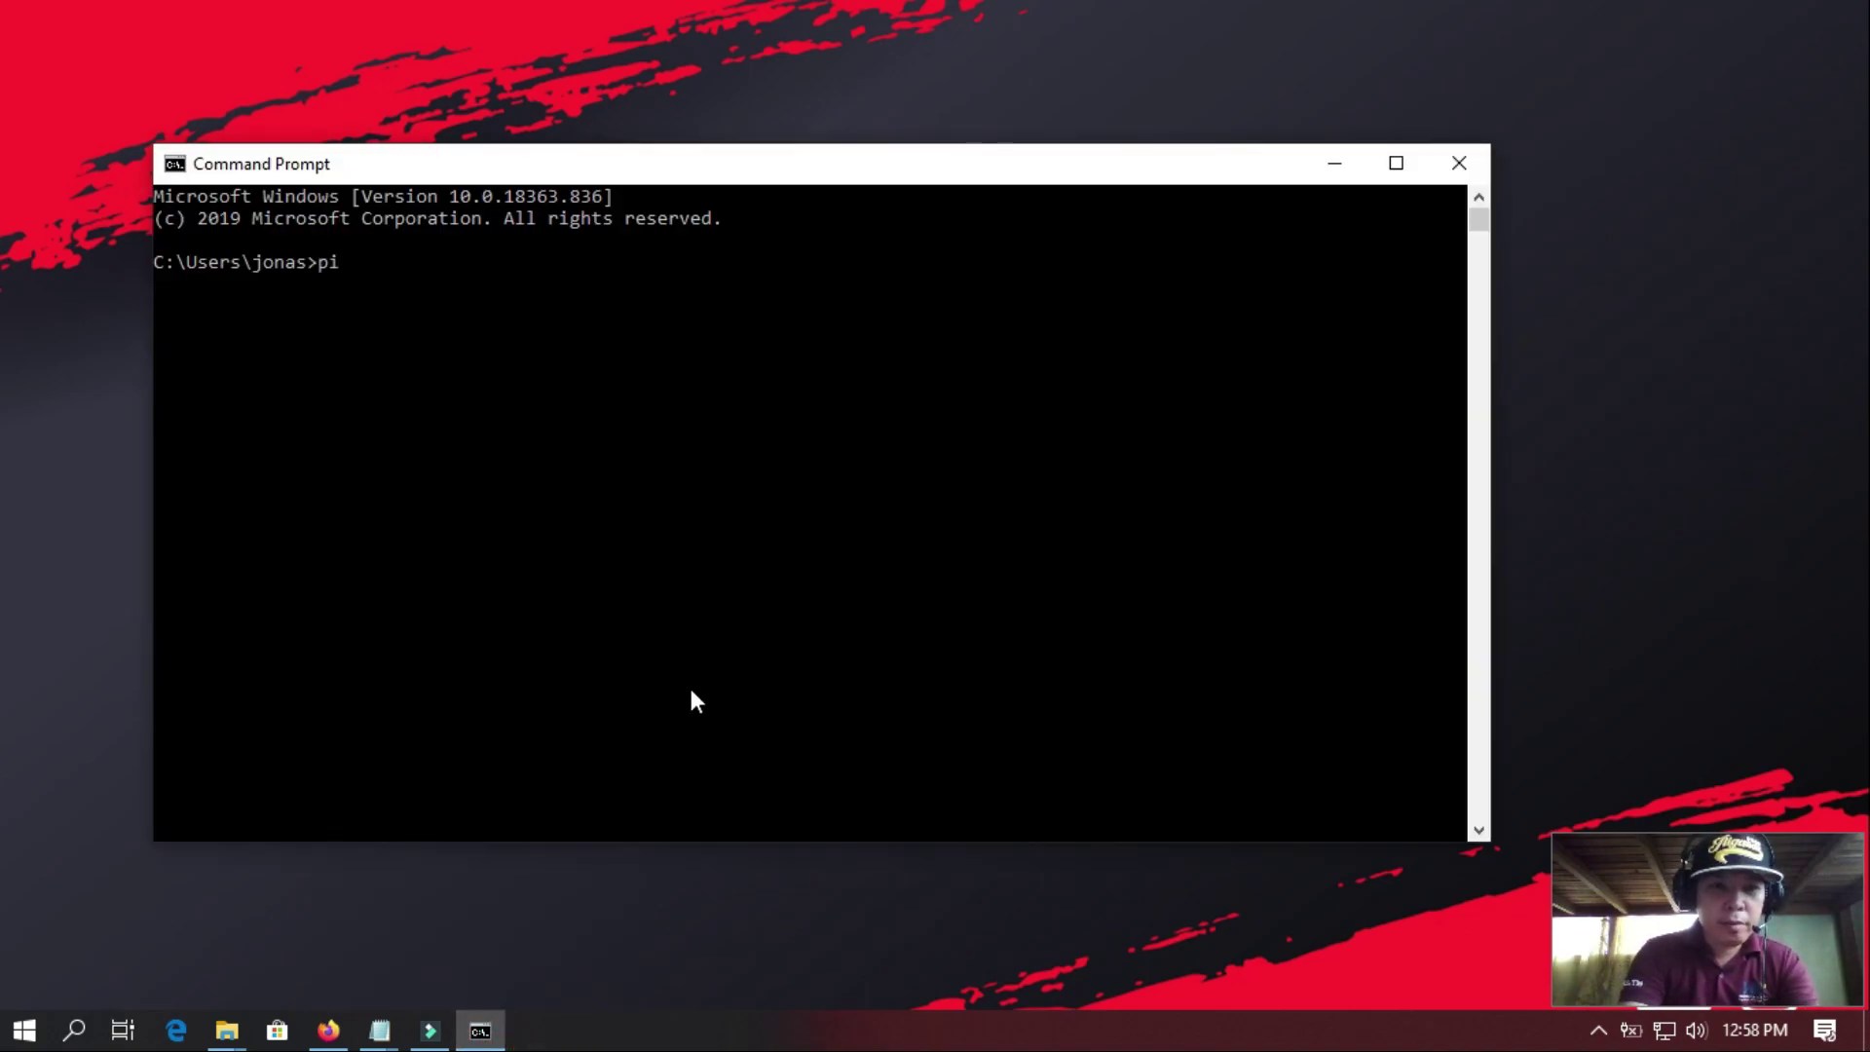
{"action": "type", "text": "ng googl"}
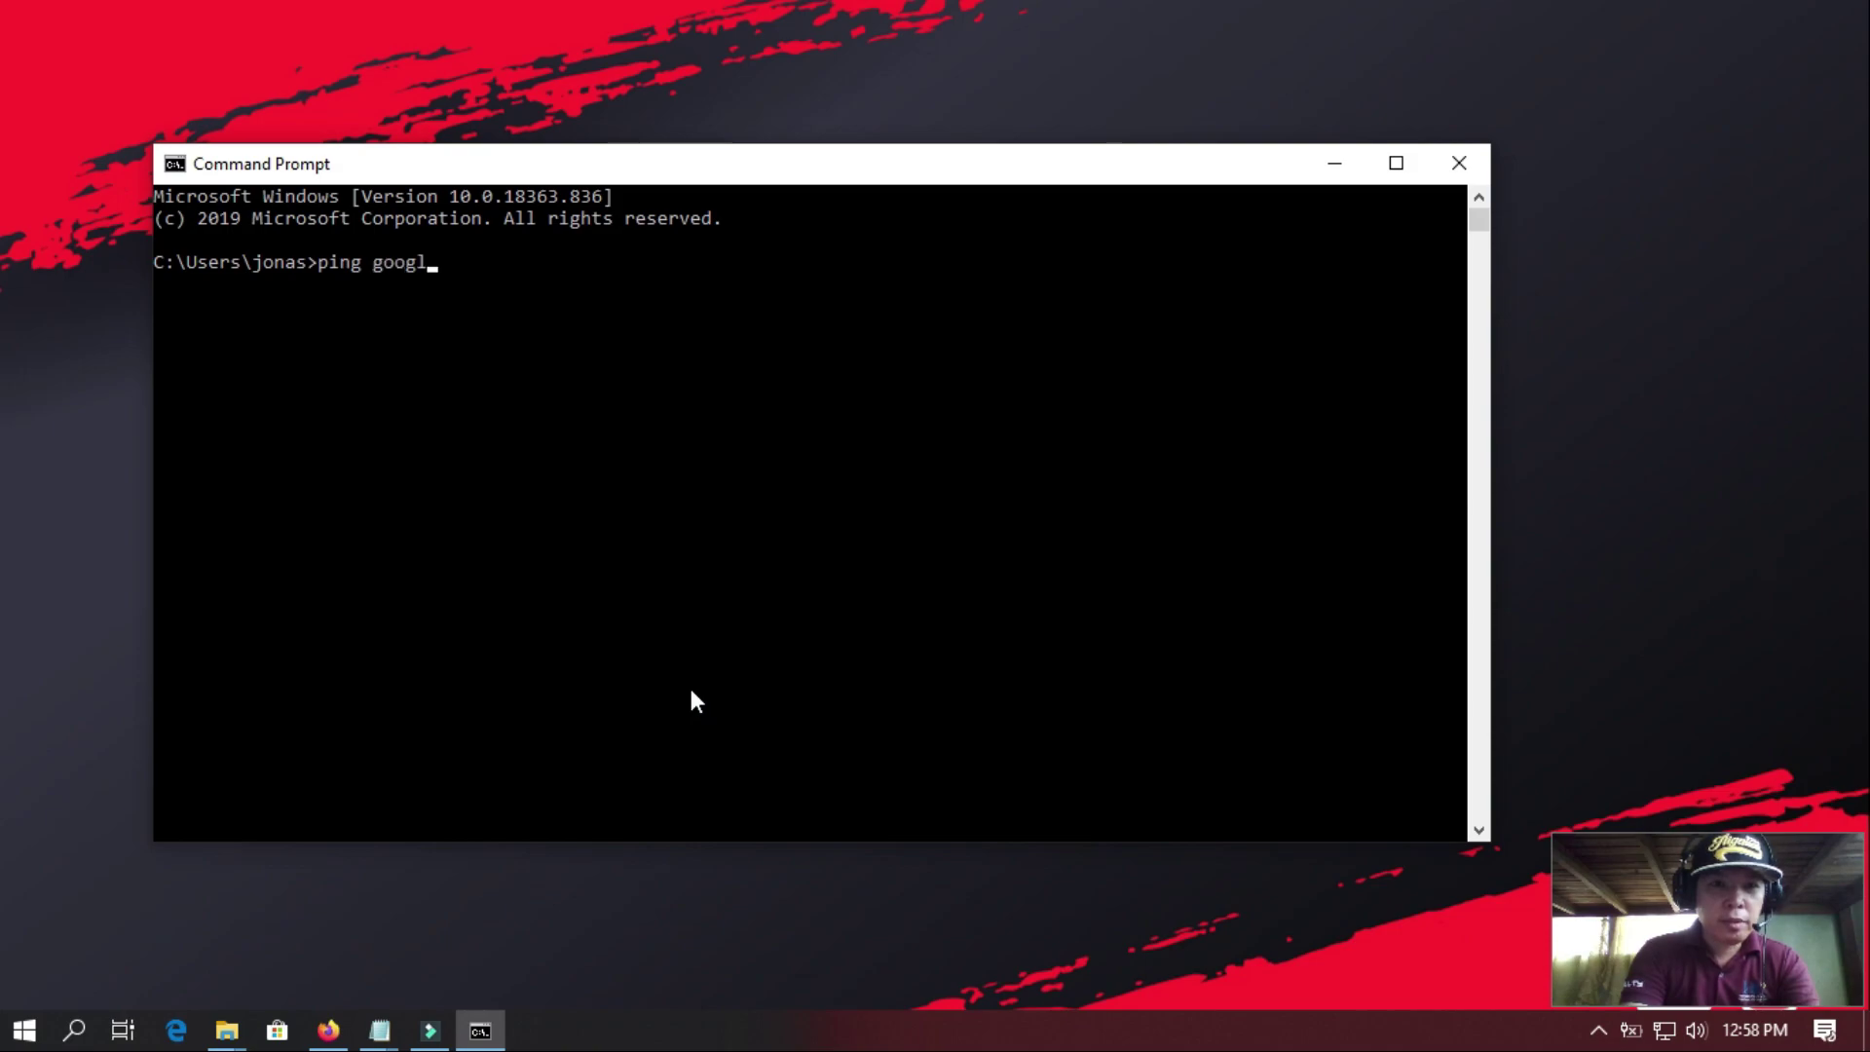
{"action": "type", "text": "e.com -t"}
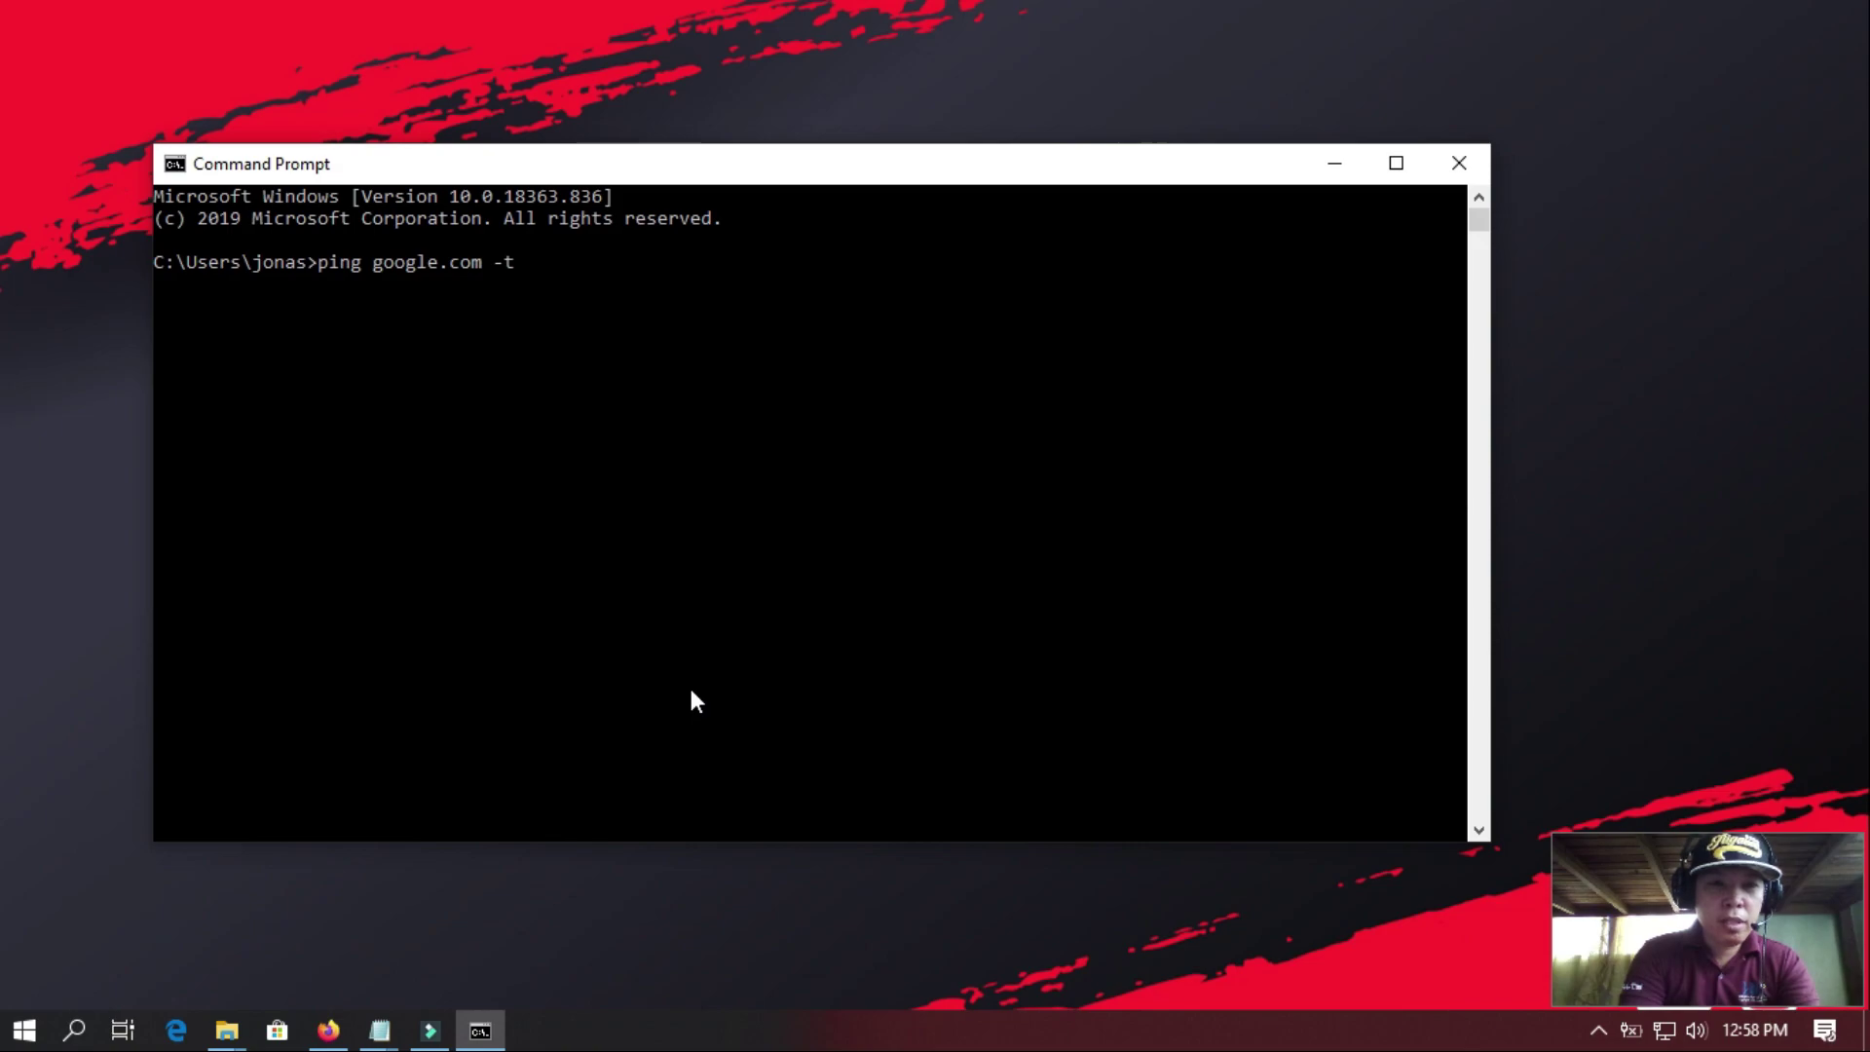
{"action": "key", "text": "Return"}
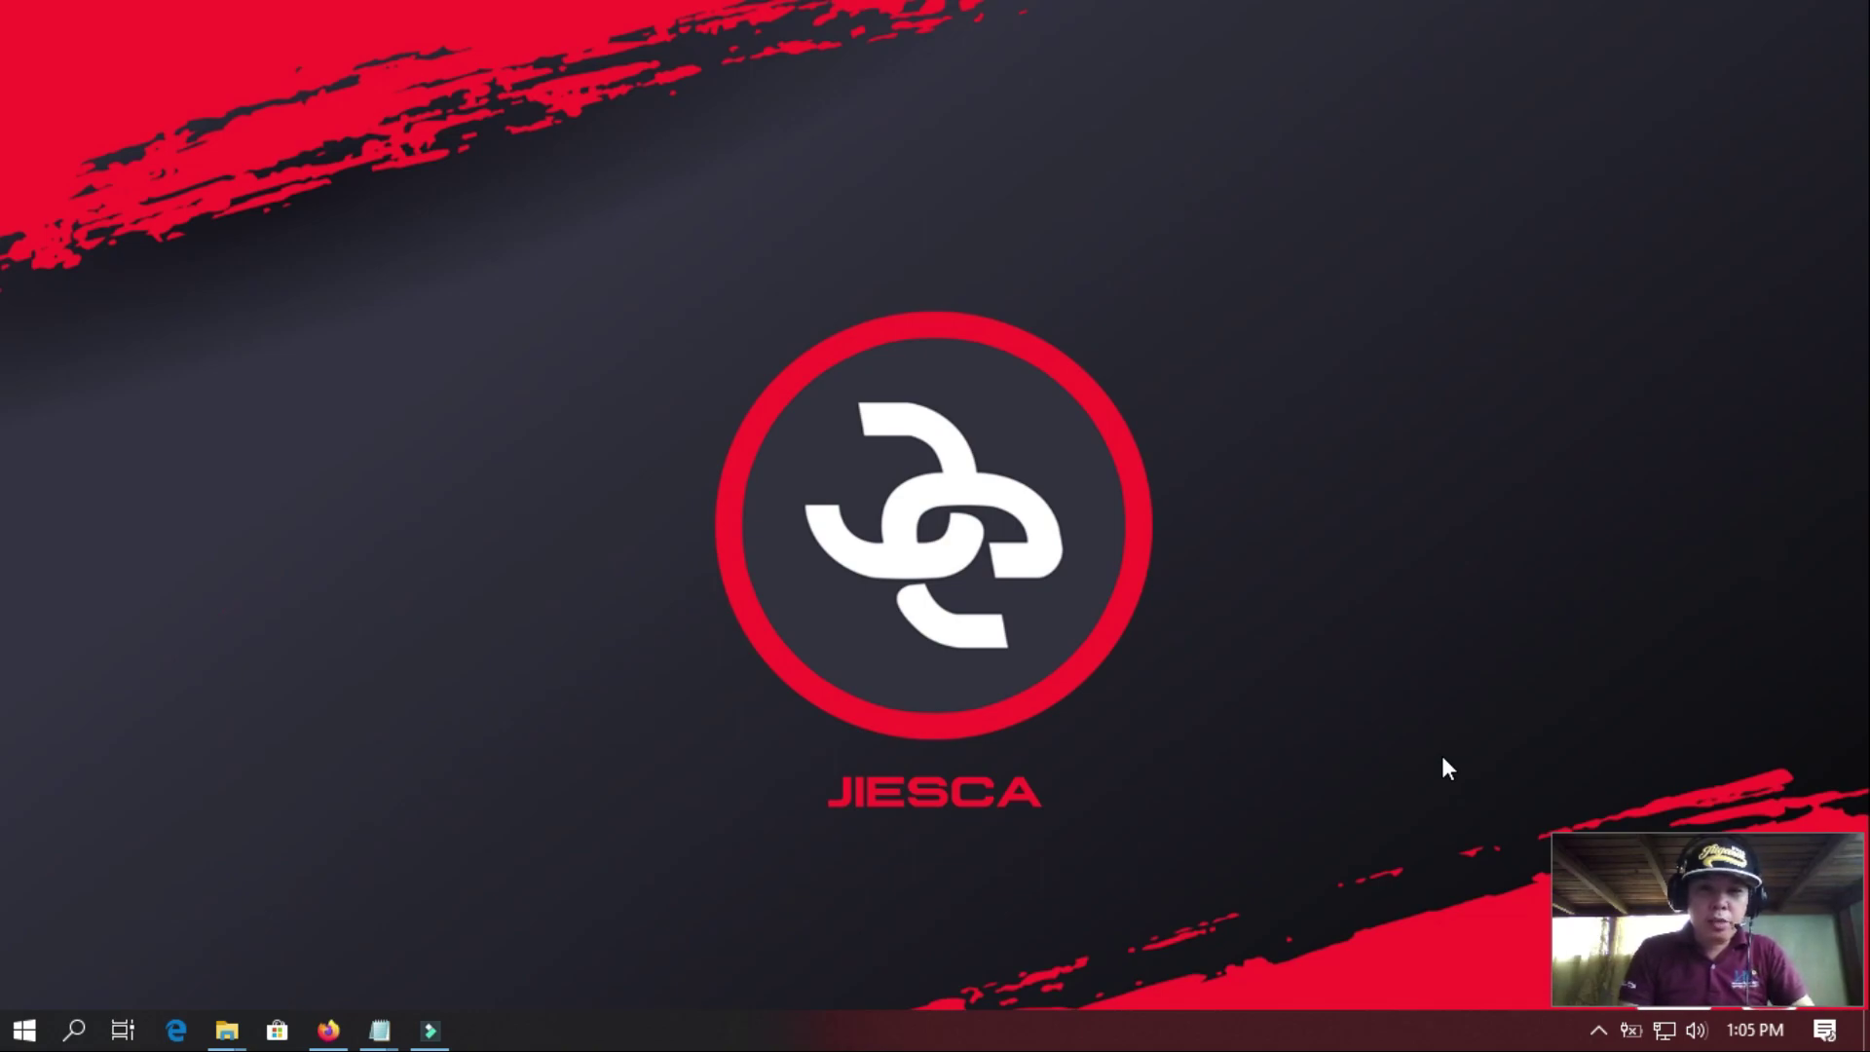
- Open the Background apps page of the Privacy settings in Windows Settings
{"action": "left_click", "coordinate": [24, 1034]}
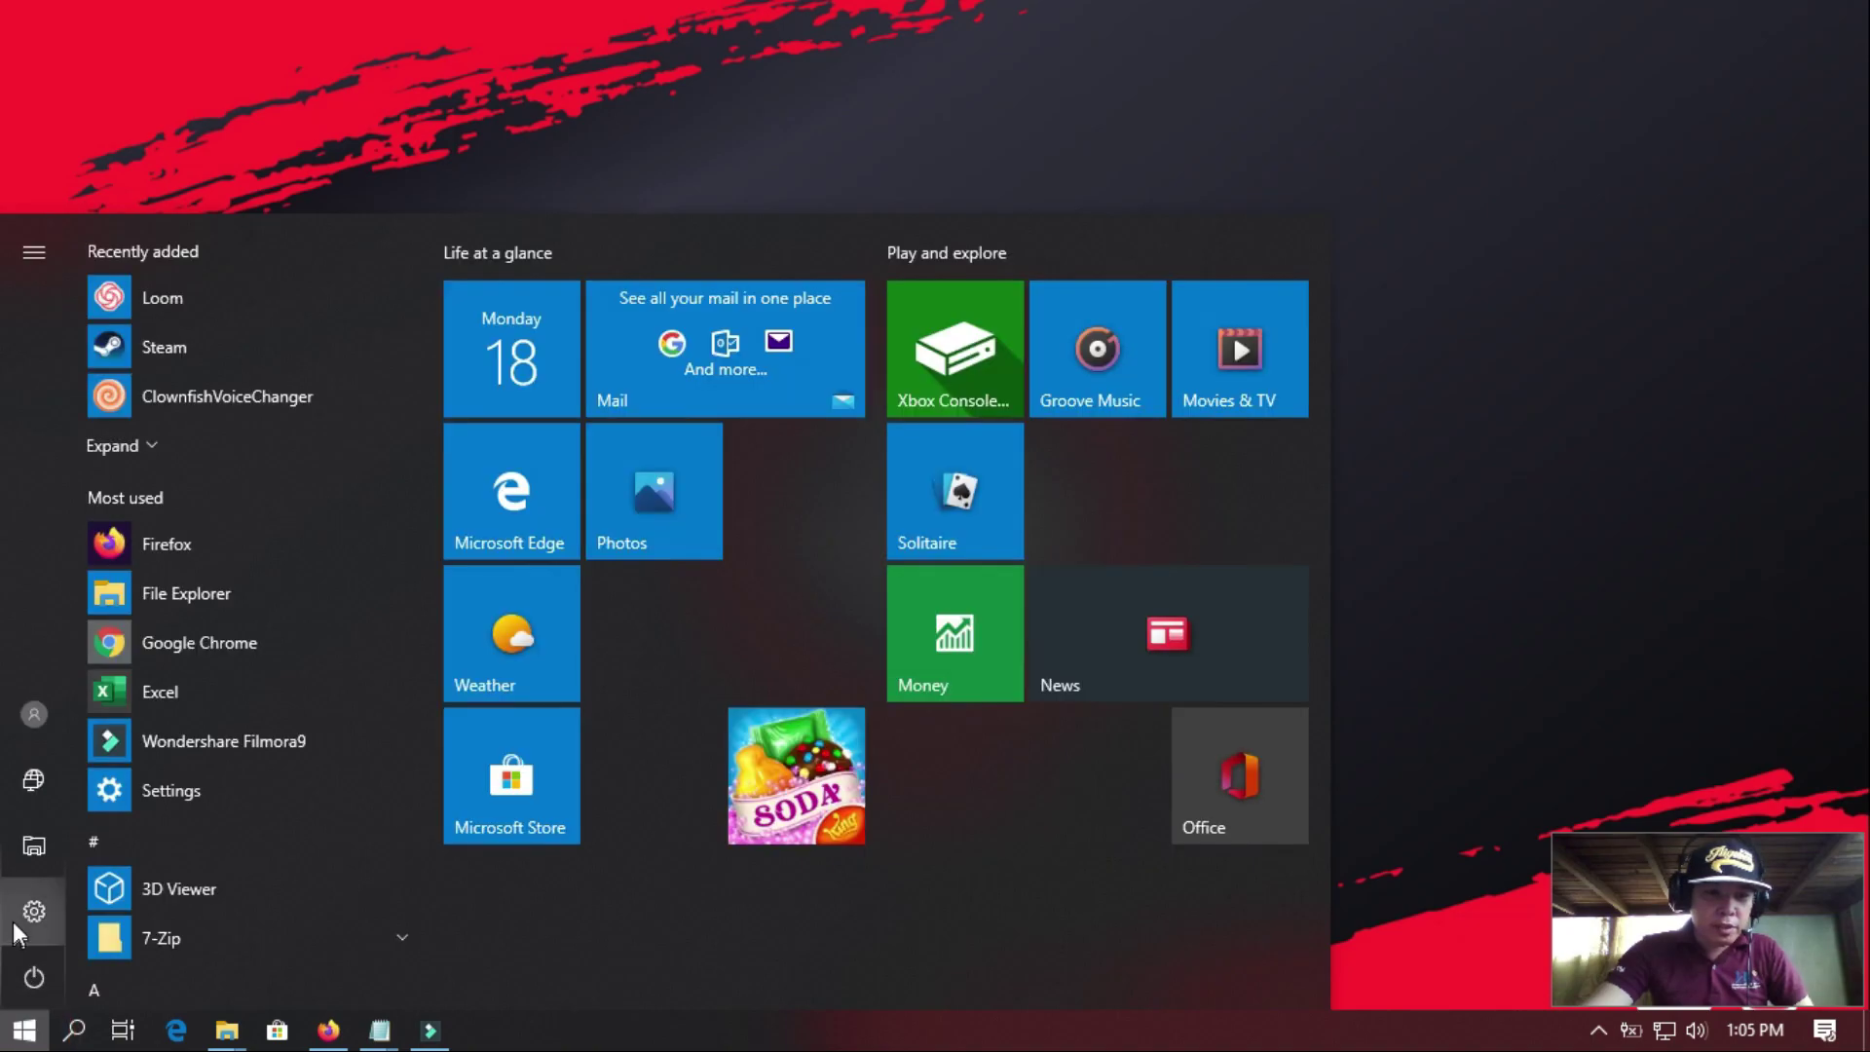
{"action": "mouse_move", "coordinate": [31, 924]}
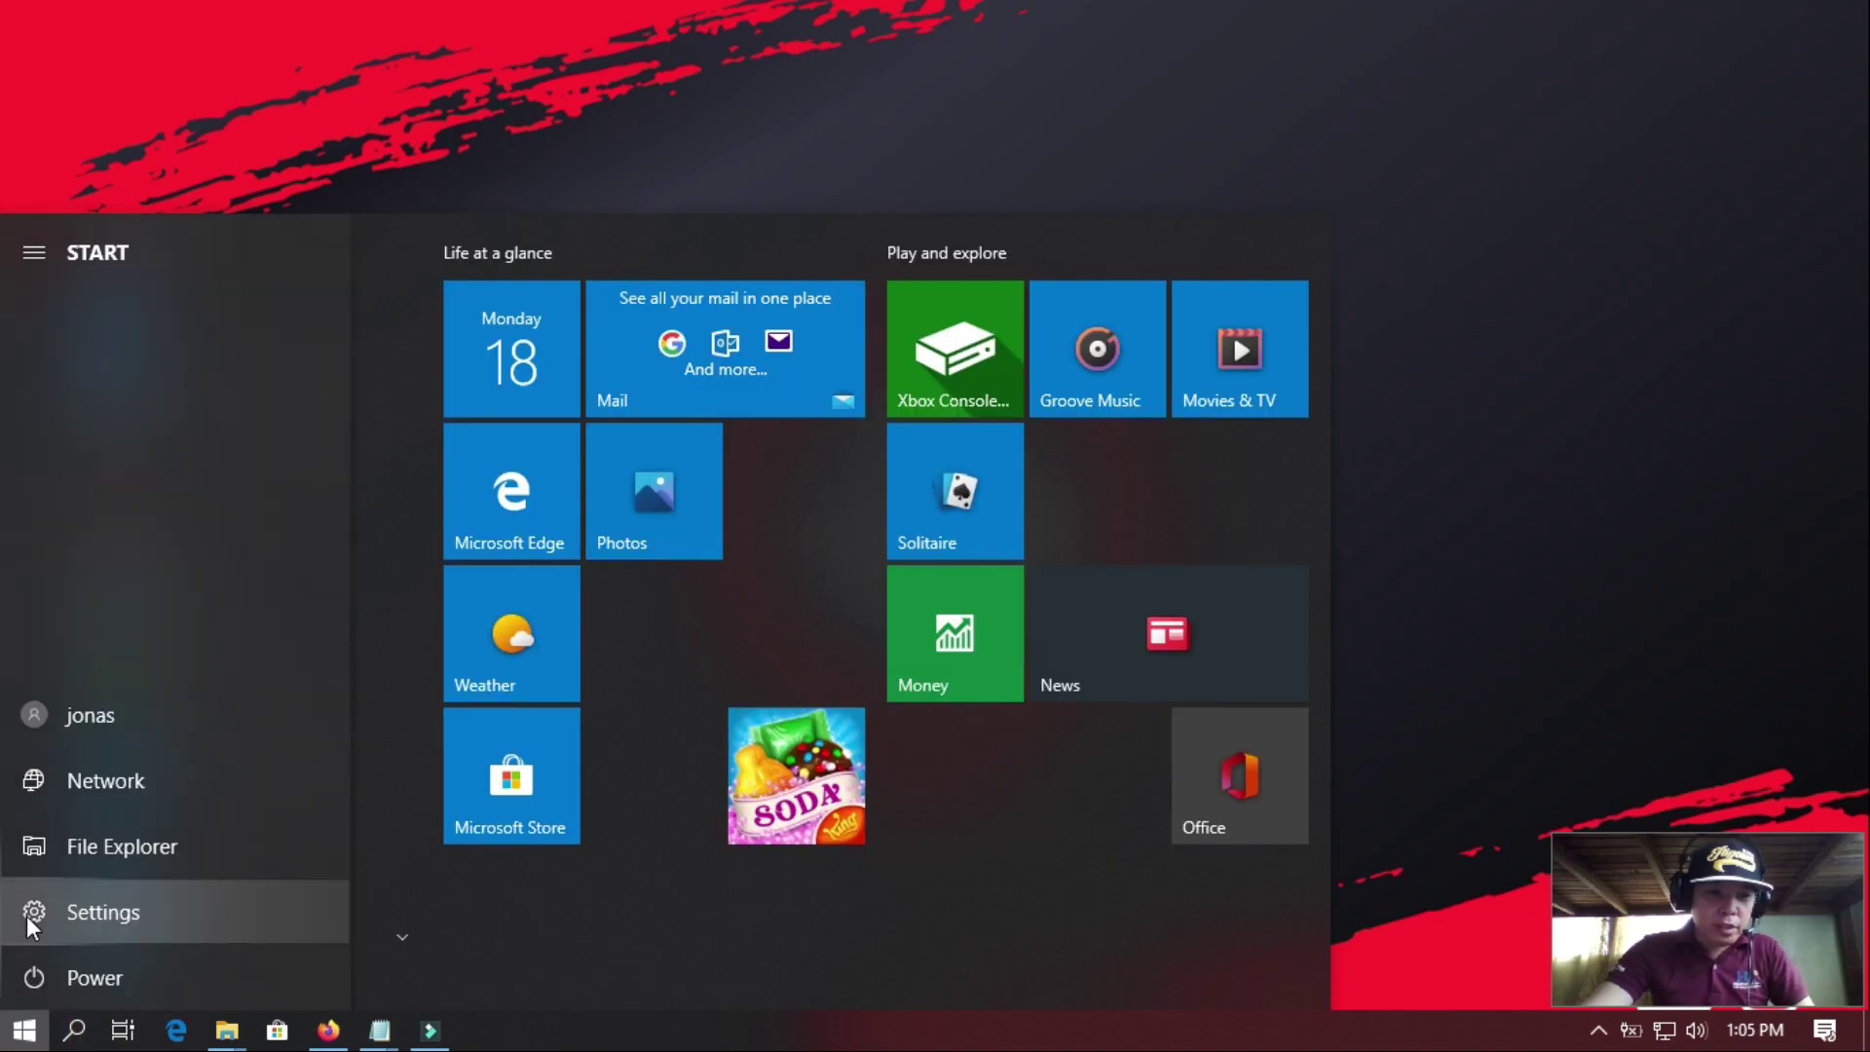
{"action": "left_click", "coordinate": [84, 902]}
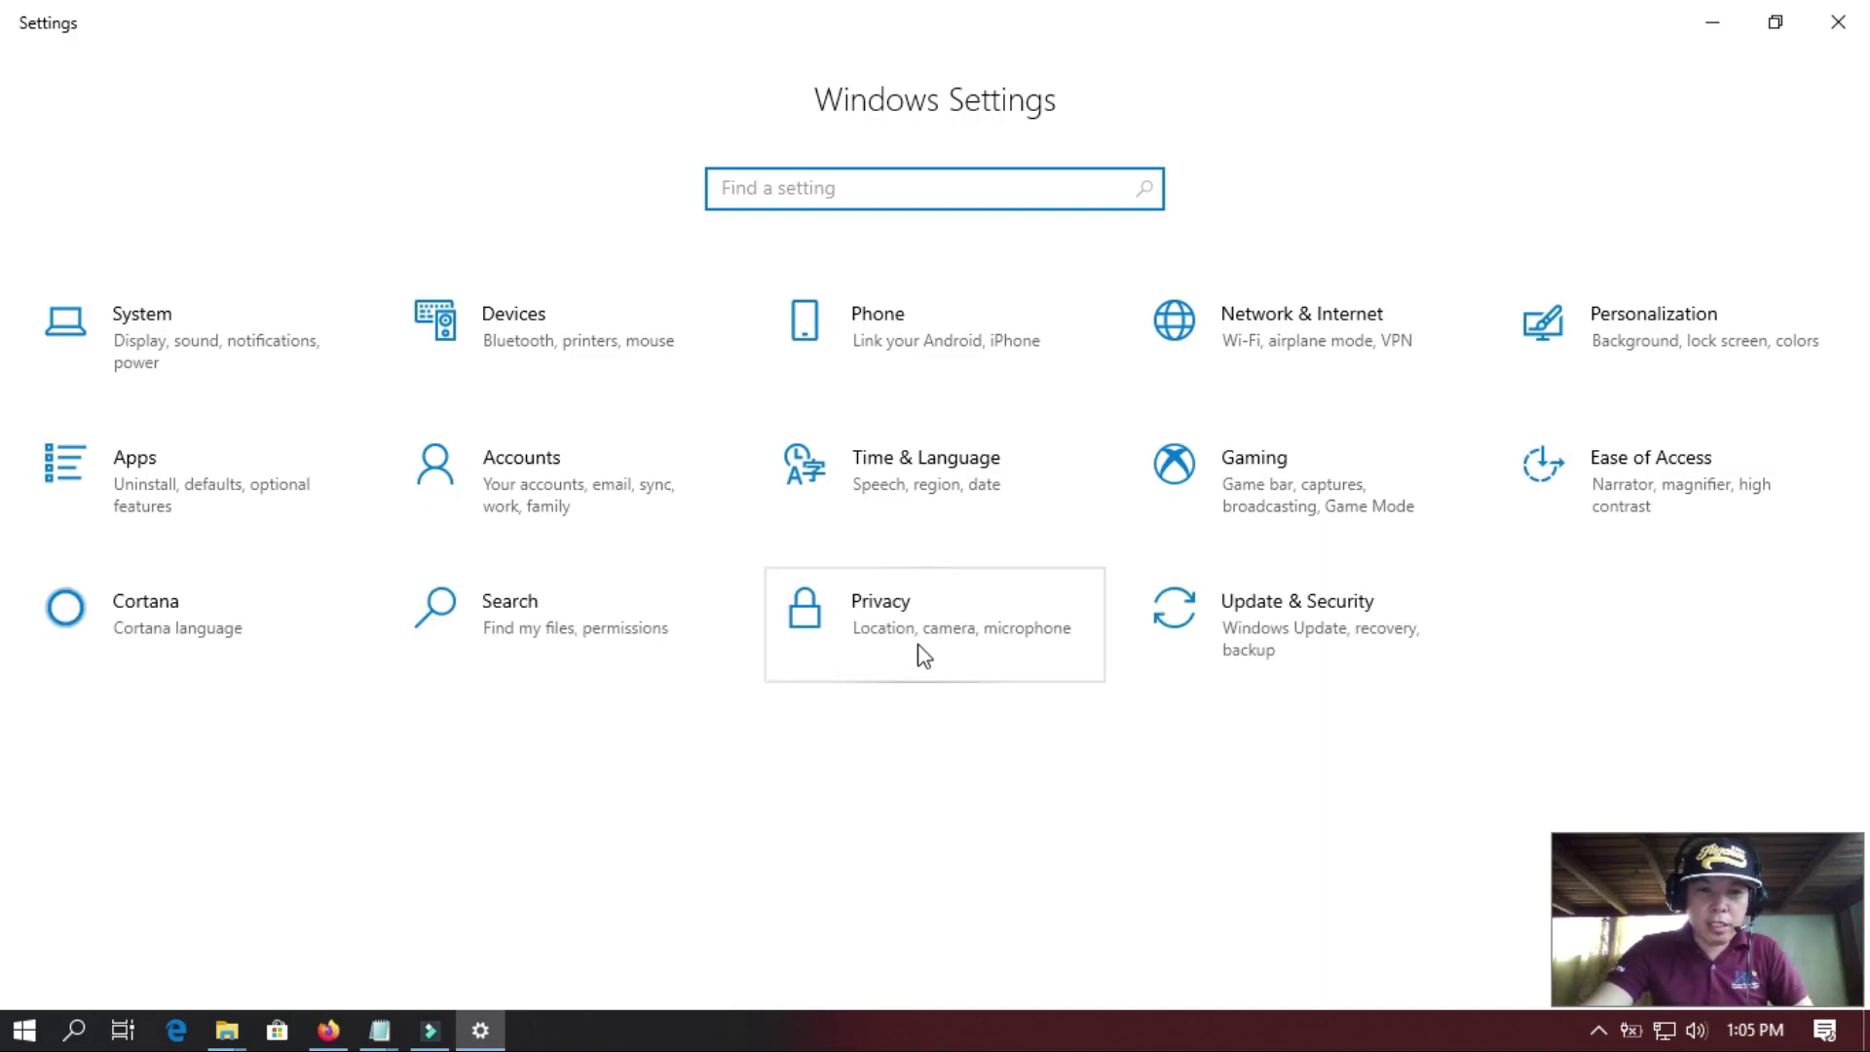
{"action": "left_click", "coordinate": [924, 655]}
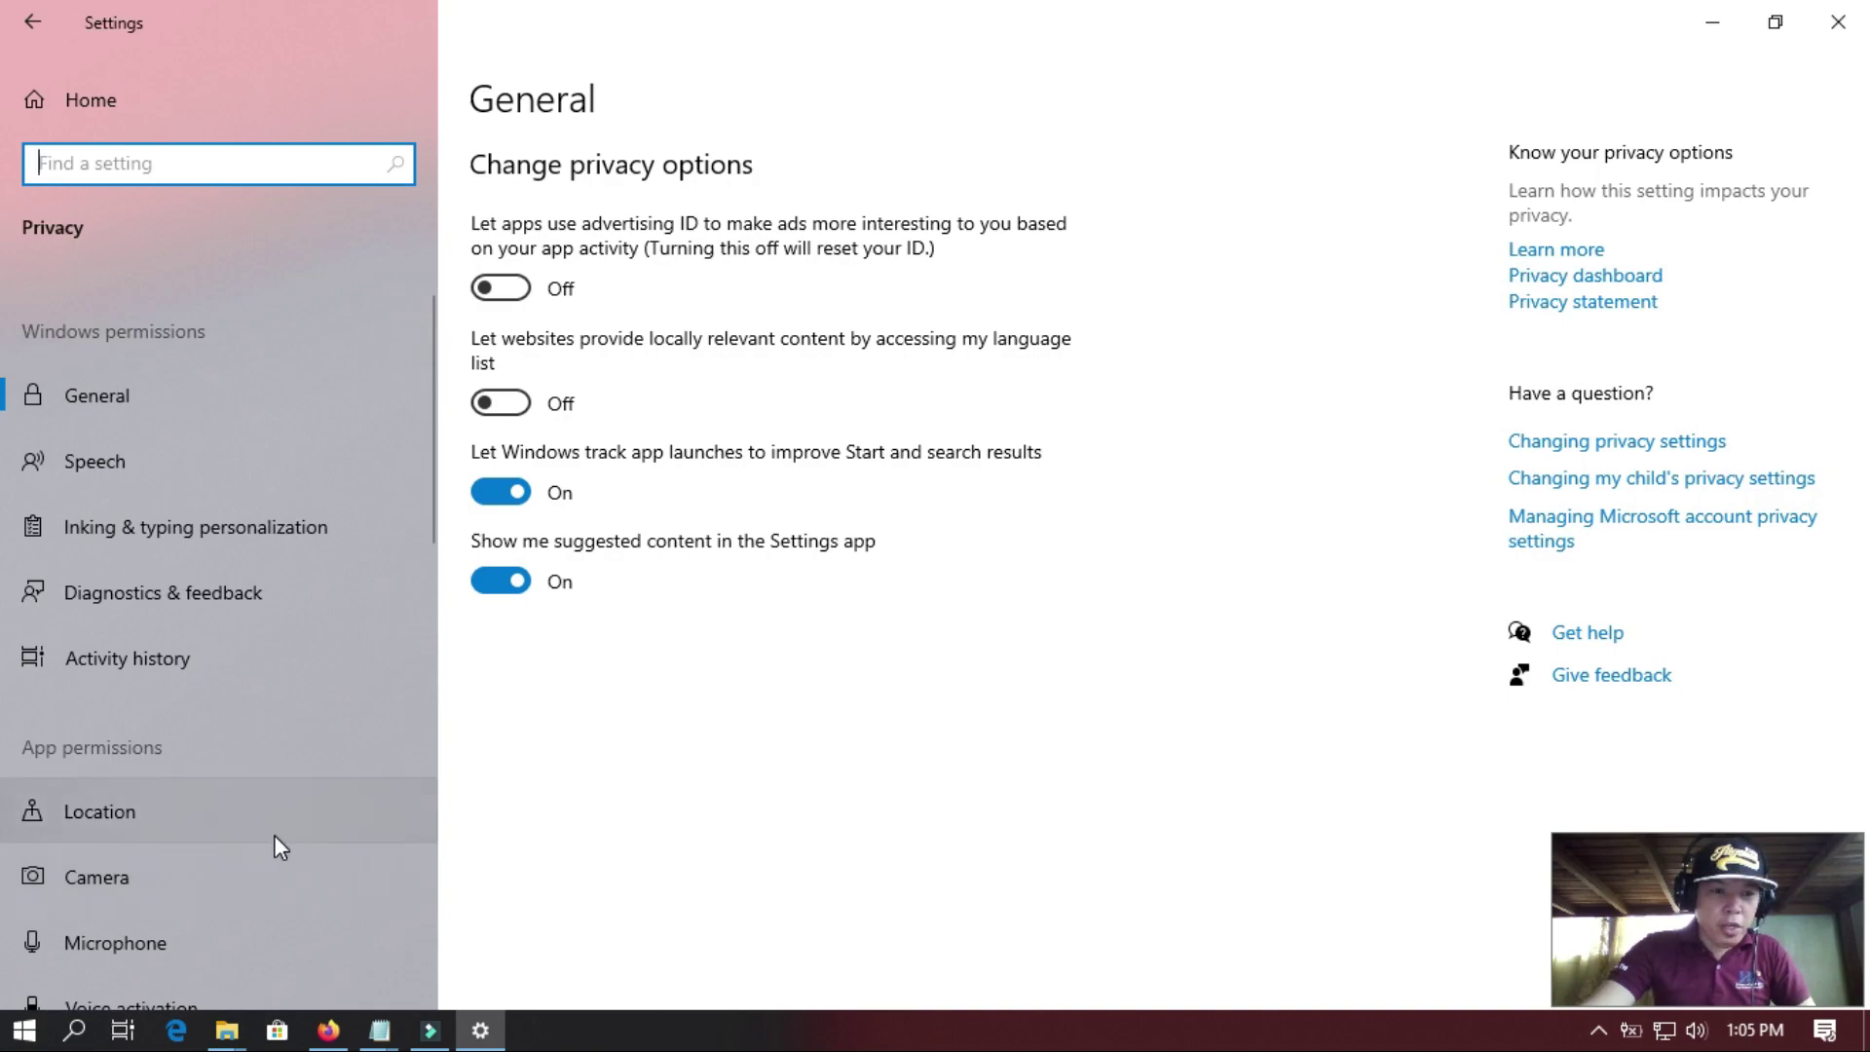
{"action": "scroll", "coordinate": [273, 834], "scroll_direction": "down", "scroll_amount": 8}
{"action": "scroll", "coordinate": [273, 835], "scroll_direction": "down", "scroll_amount": 3}
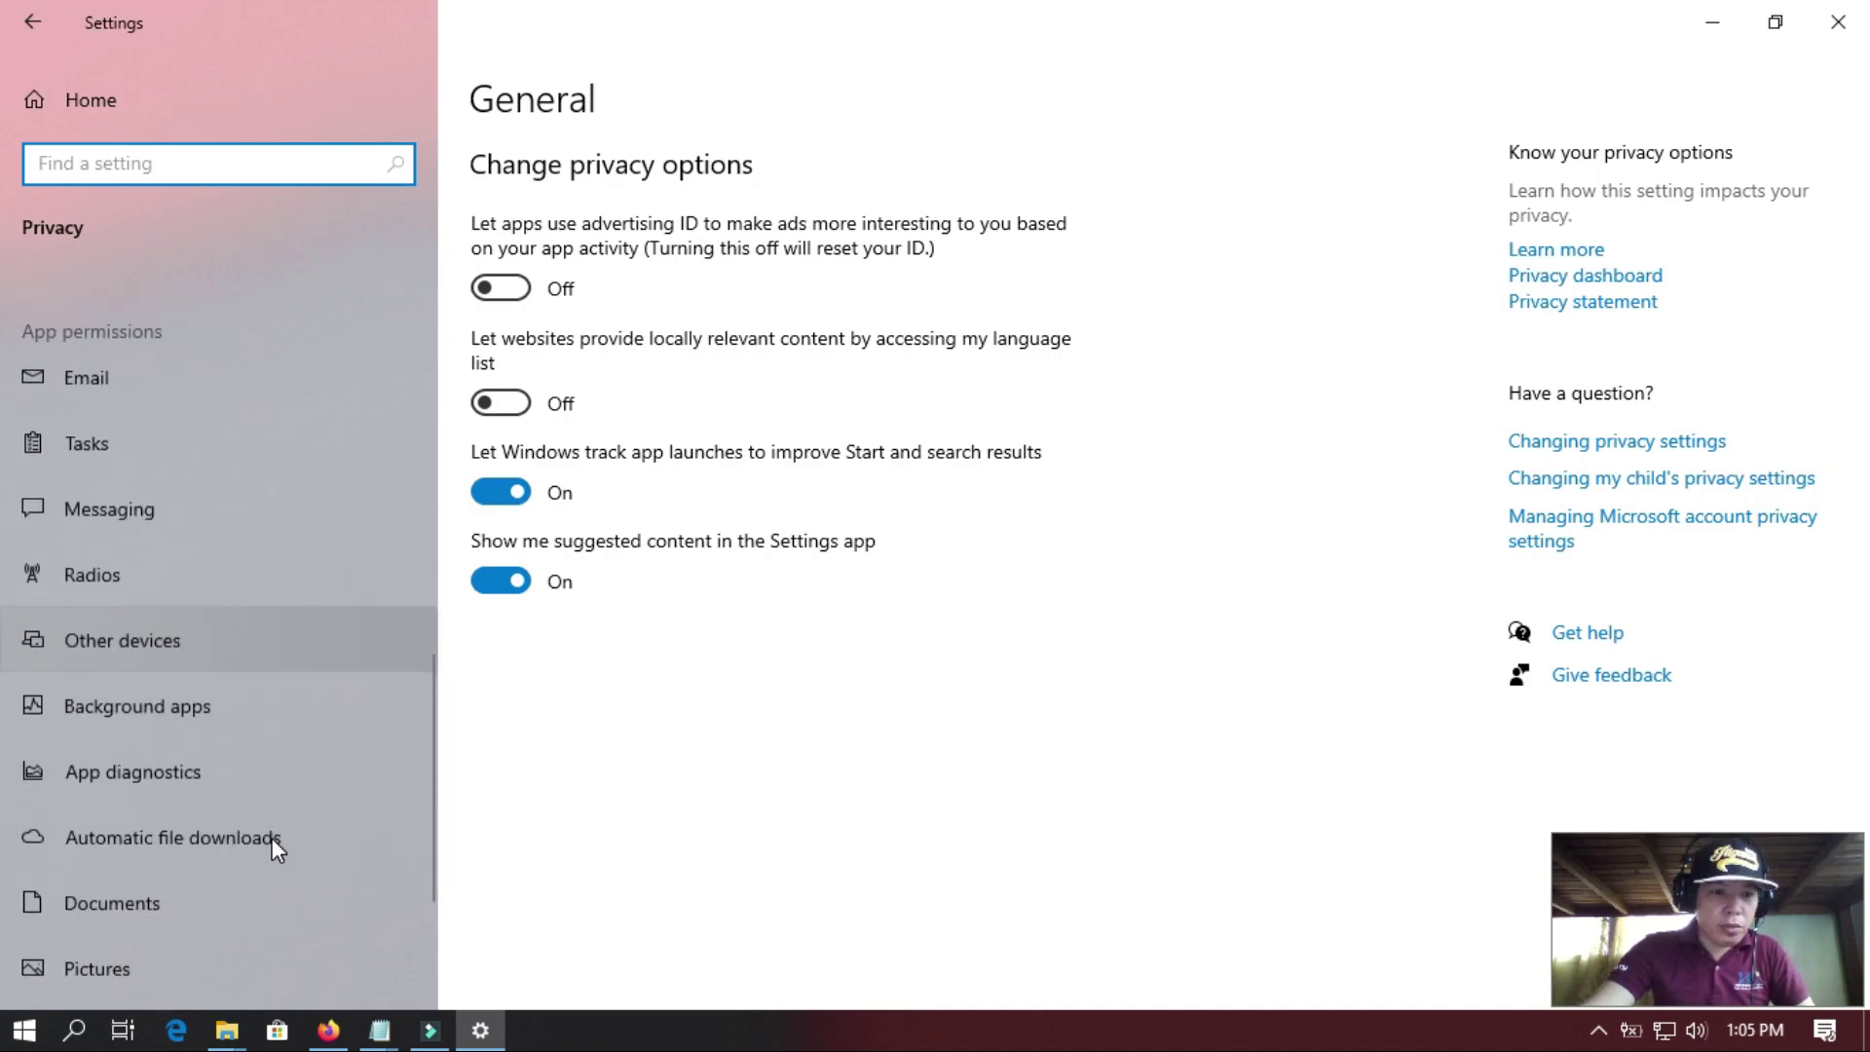
{"action": "left_click", "coordinate": [207, 703]}
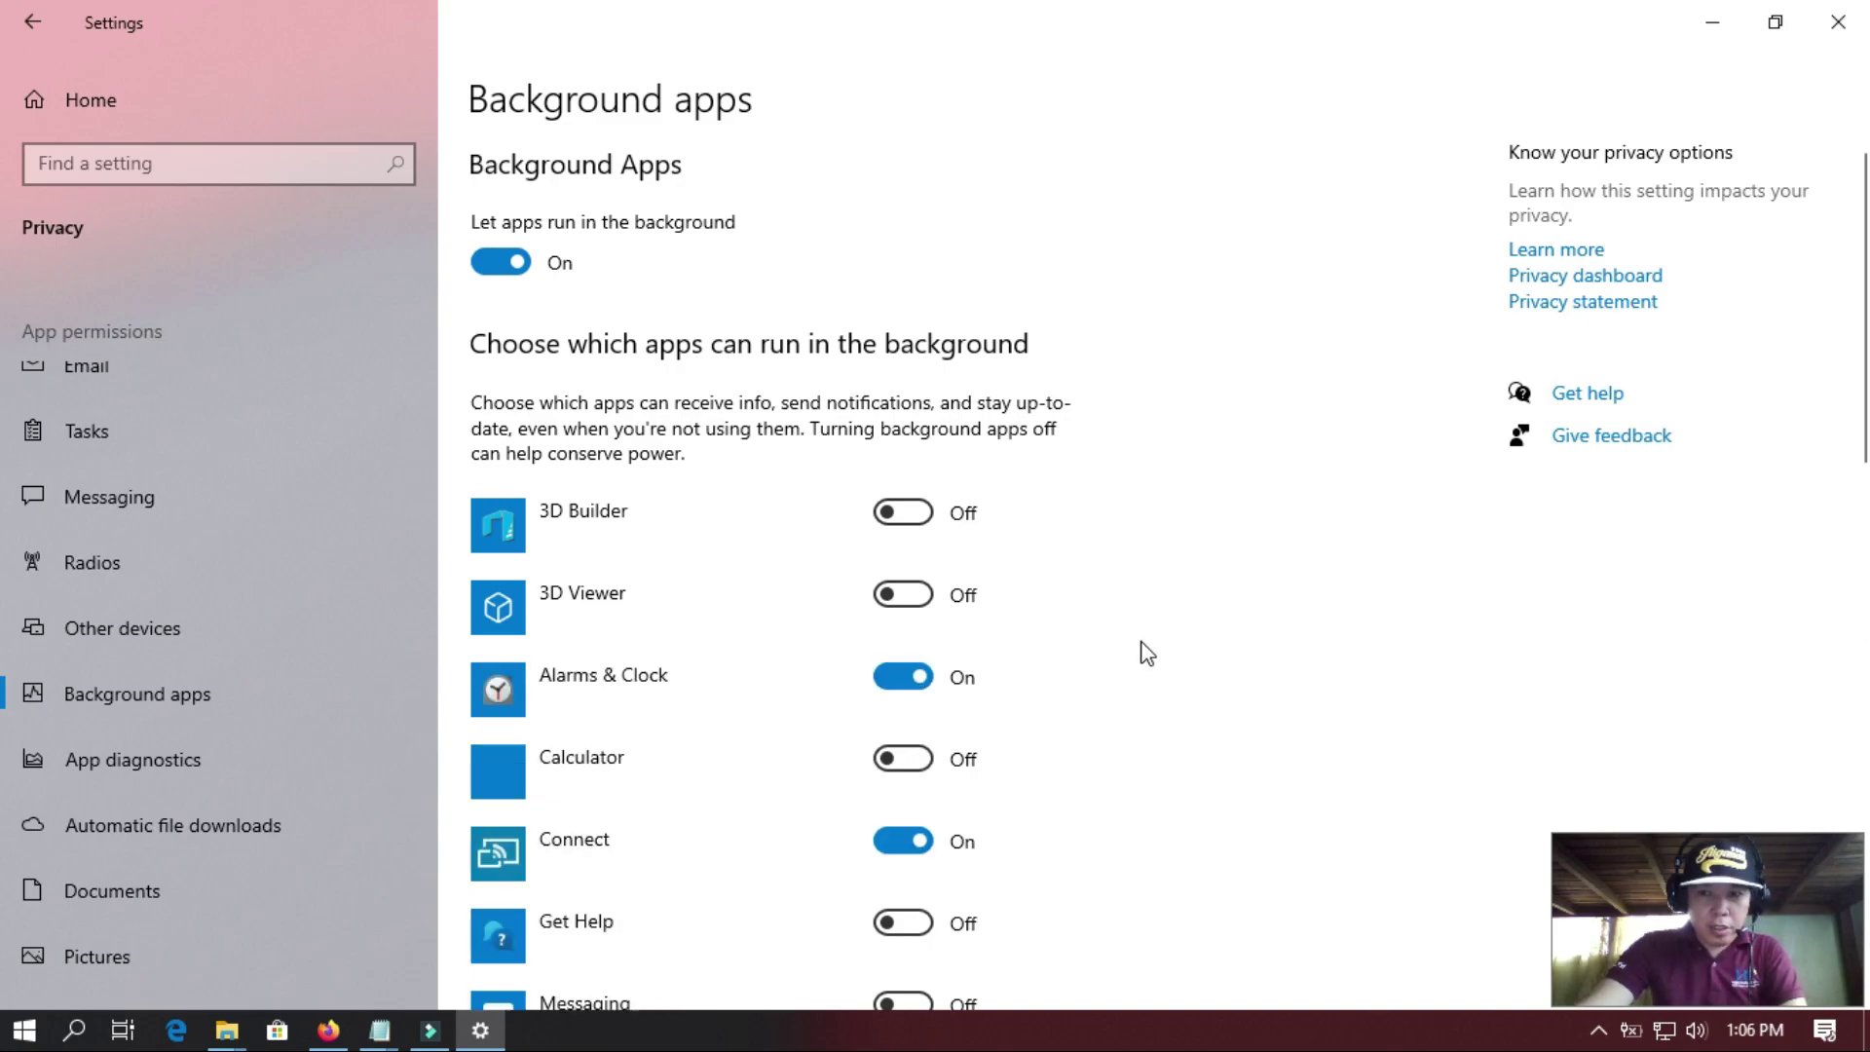
- Review the full list of apps for which ones are allowed to run in the background
{"action": "scroll", "coordinate": [1142, 648], "scroll_direction": "down", "scroll_amount": 5}
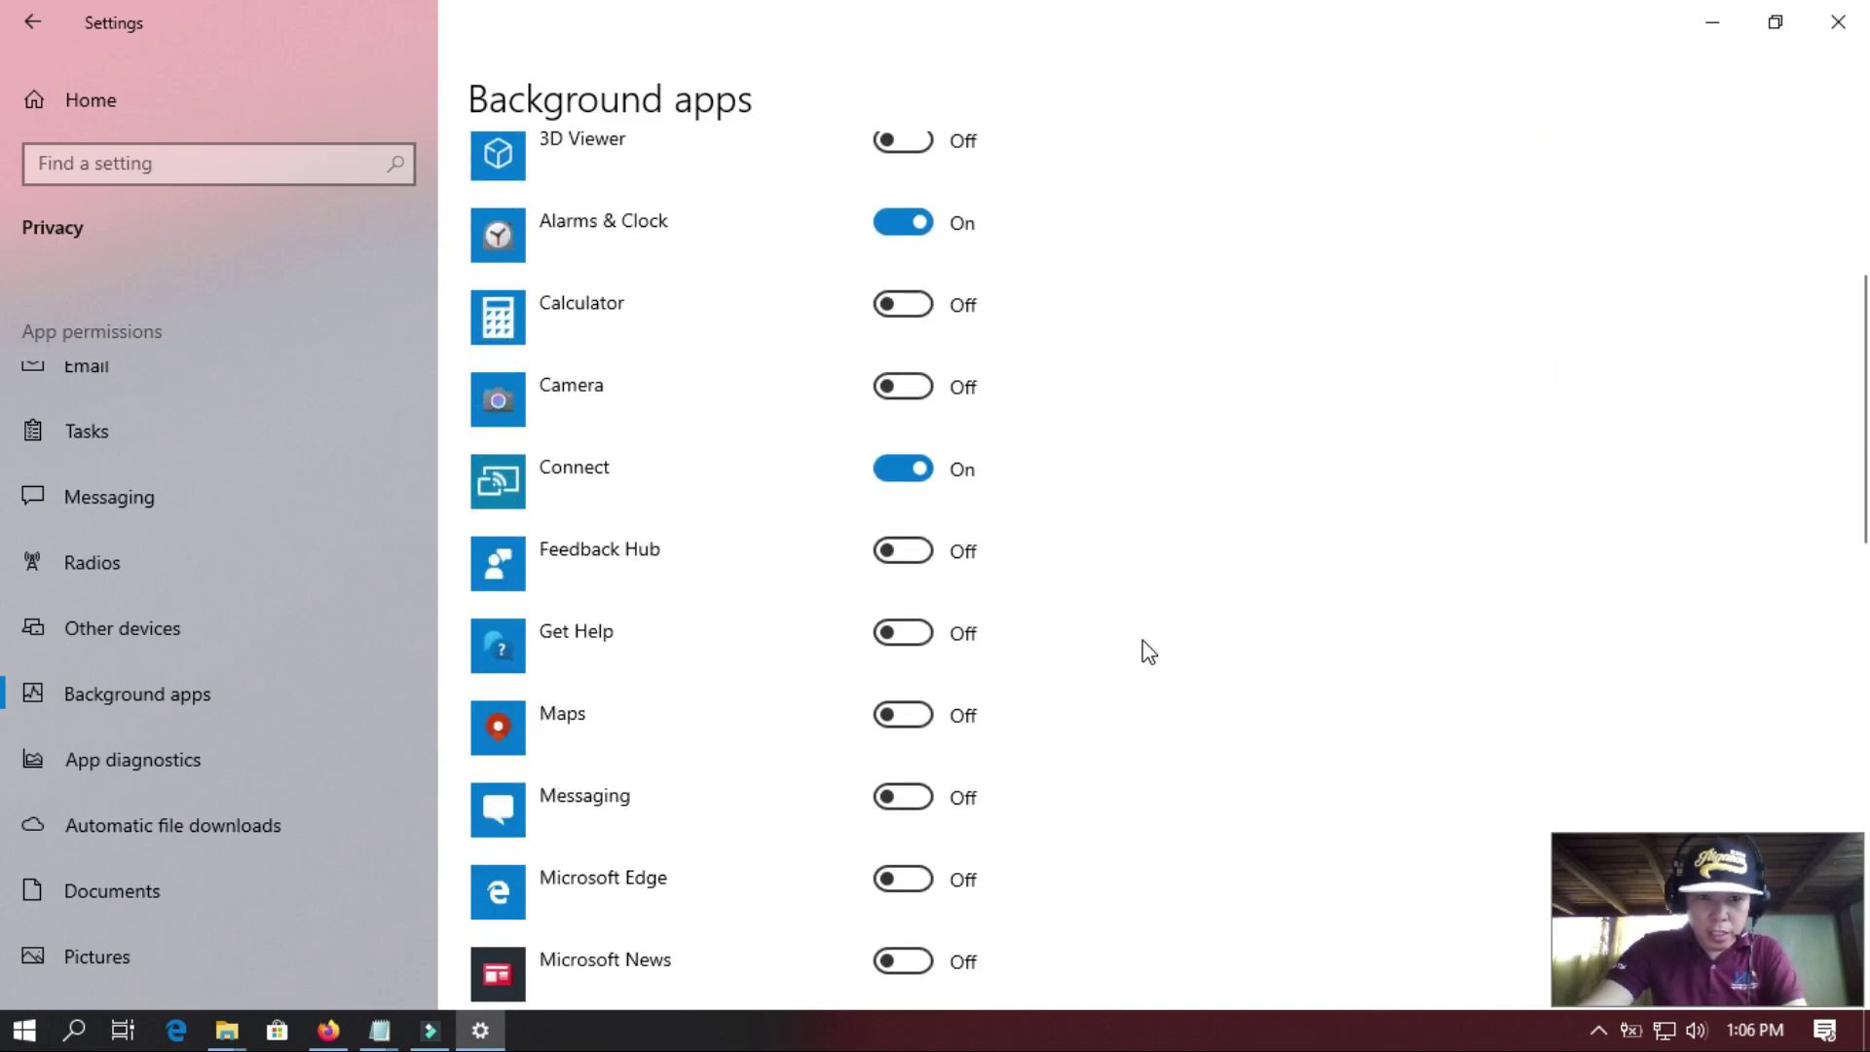
{"action": "scroll", "coordinate": [1149, 650], "scroll_direction": "down", "scroll_amount": 6}
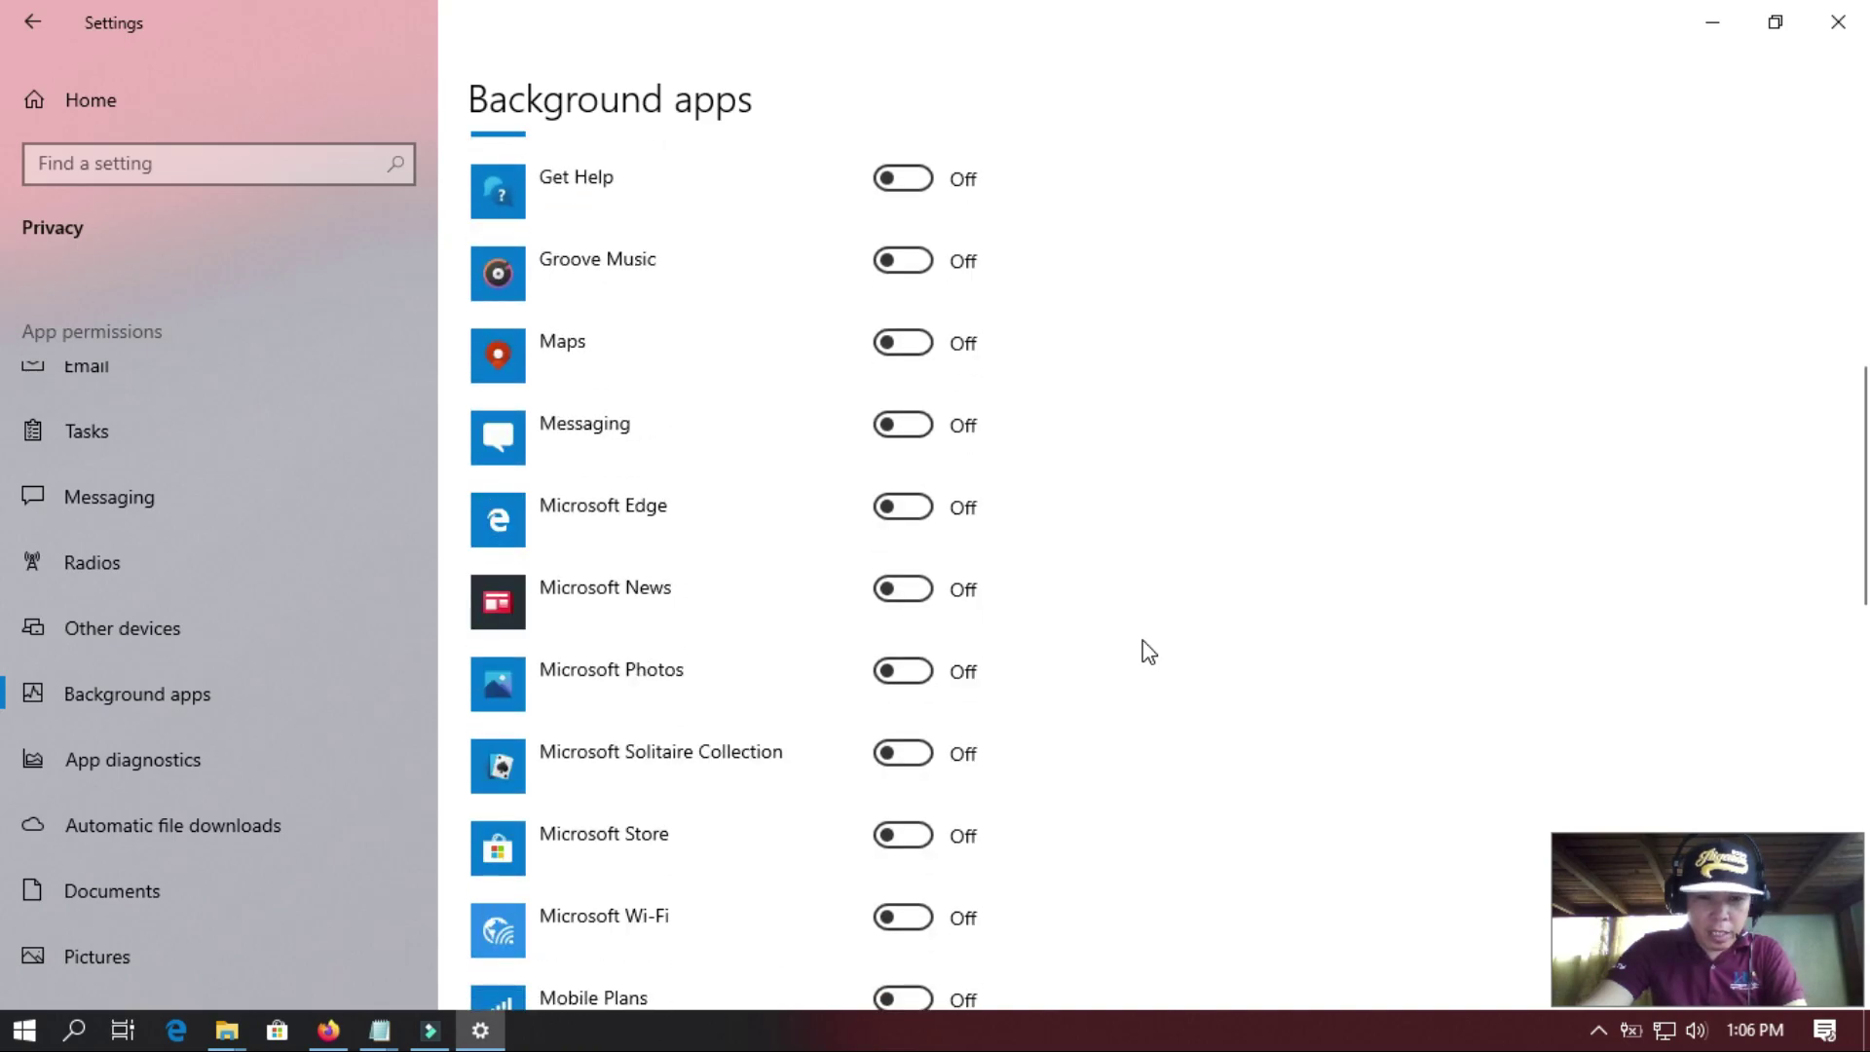
{"action": "scroll", "coordinate": [1145, 648], "scroll_direction": "down", "scroll_amount": 10}
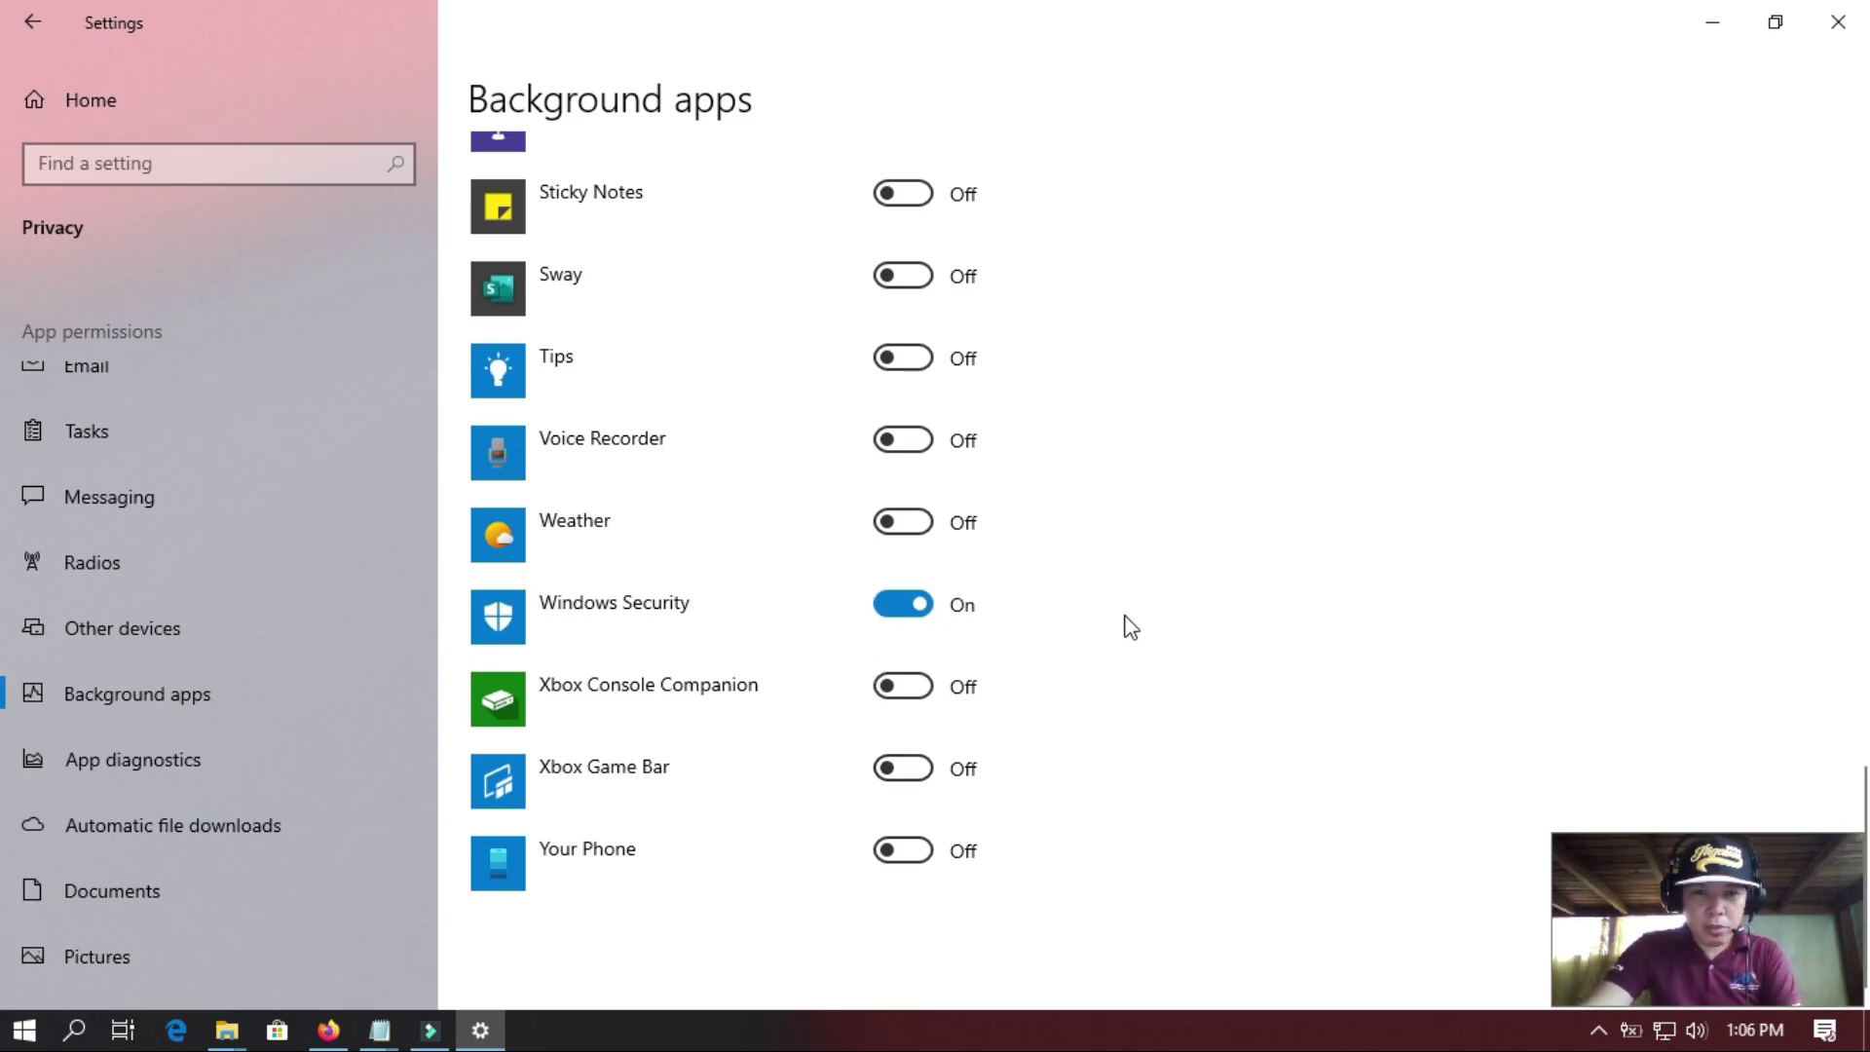
{"action": "scroll", "coordinate": [1128, 629], "scroll_direction": "up", "scroll_amount": 2}
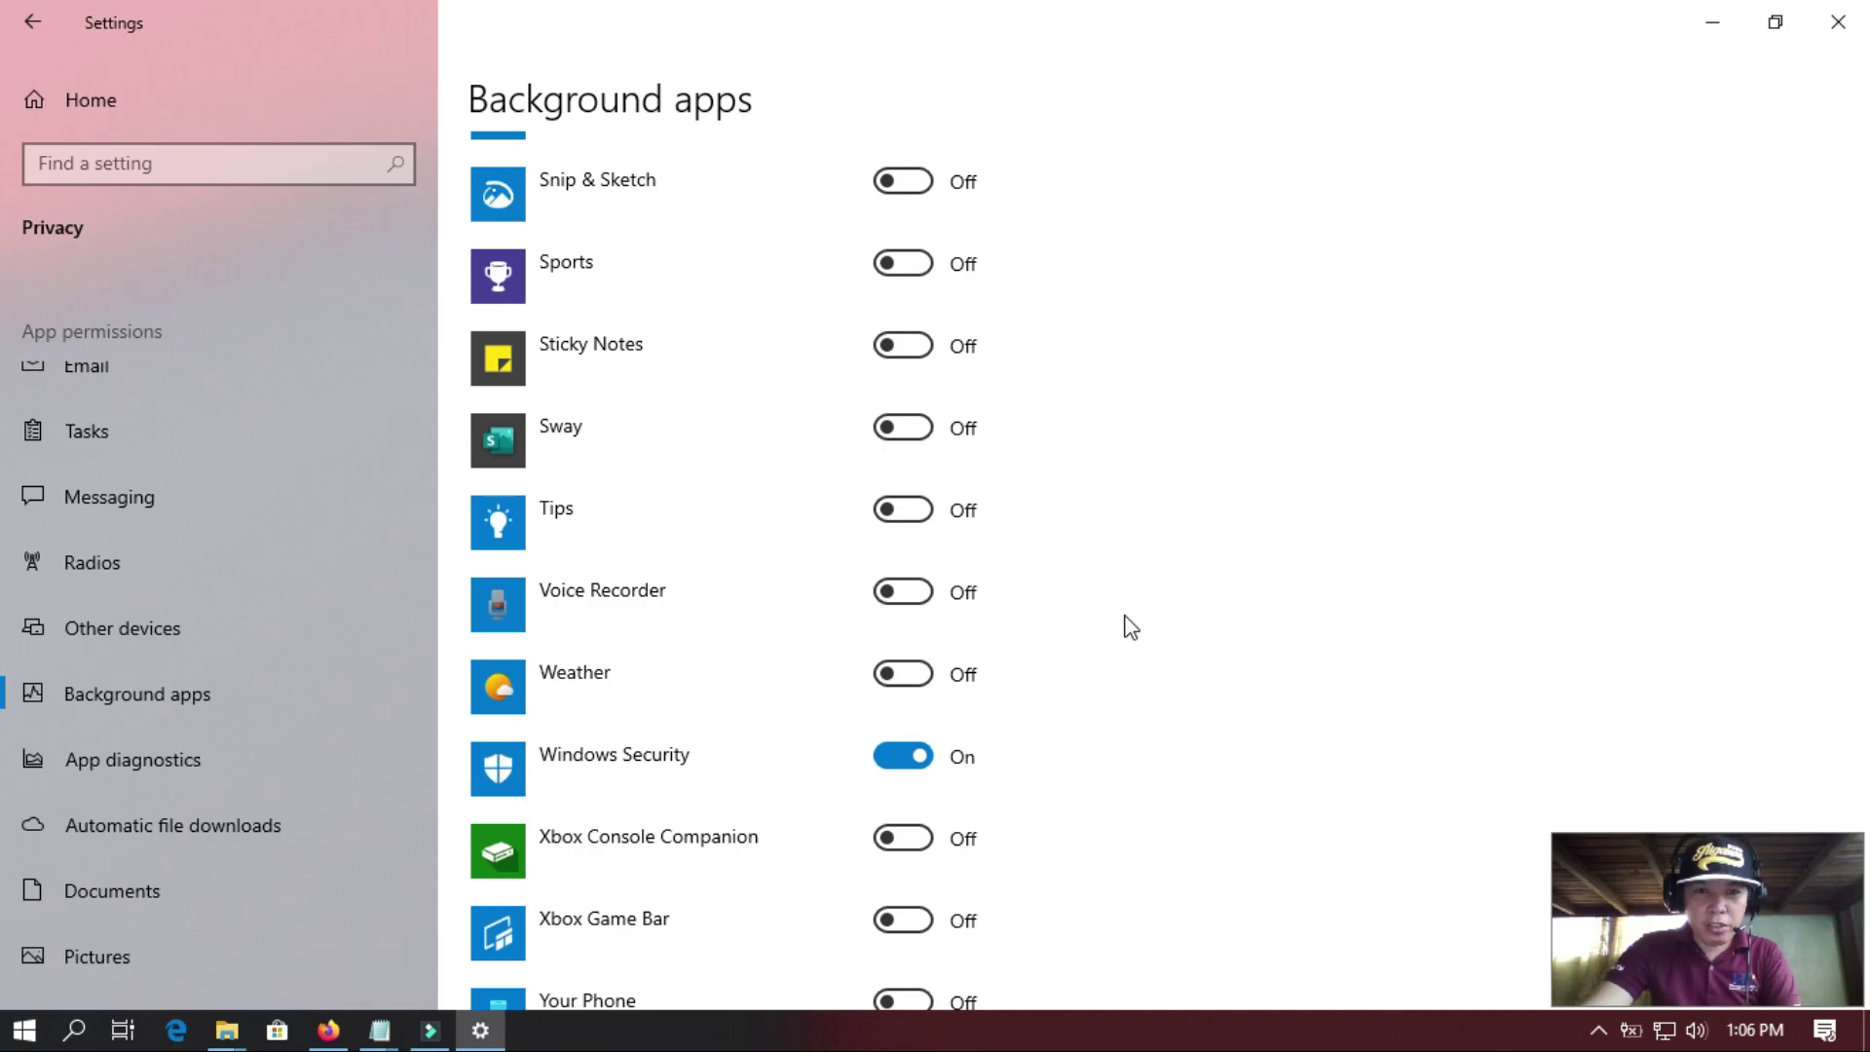
{"action": "scroll", "coordinate": [1130, 627], "scroll_direction": "up", "scroll_amount": 15}
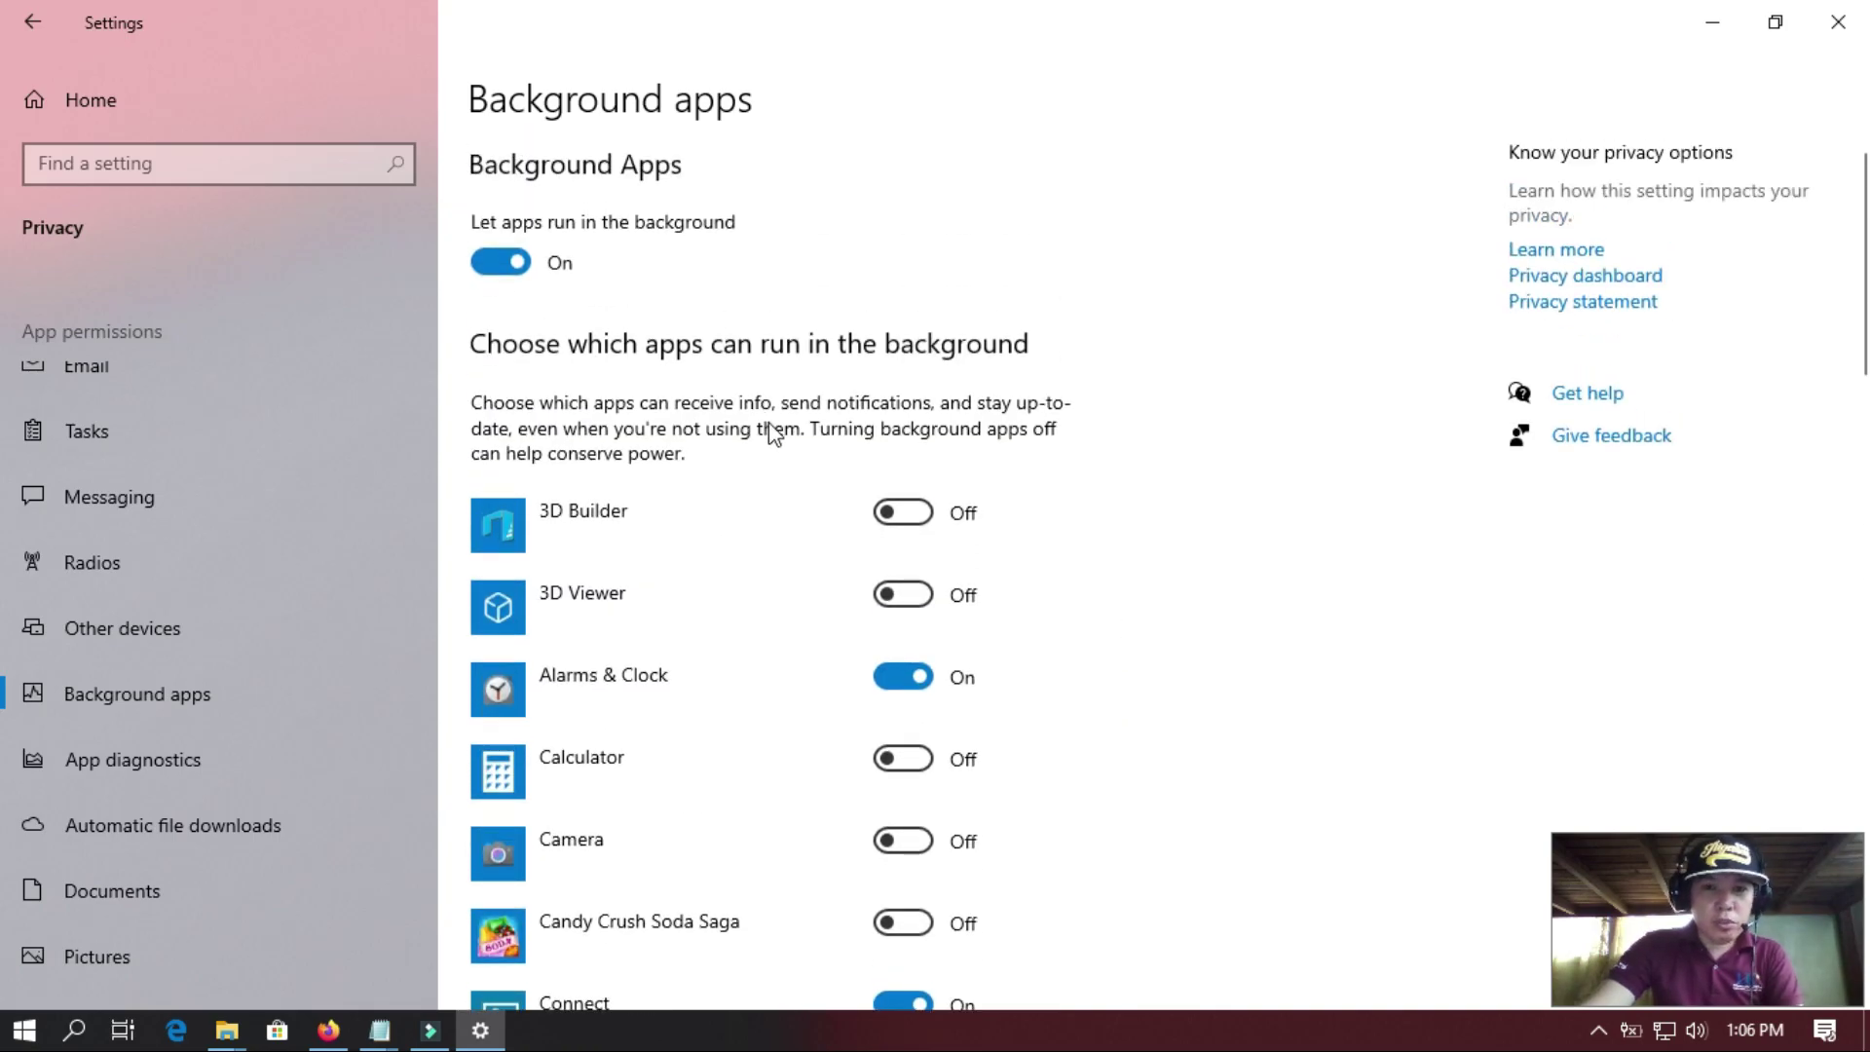